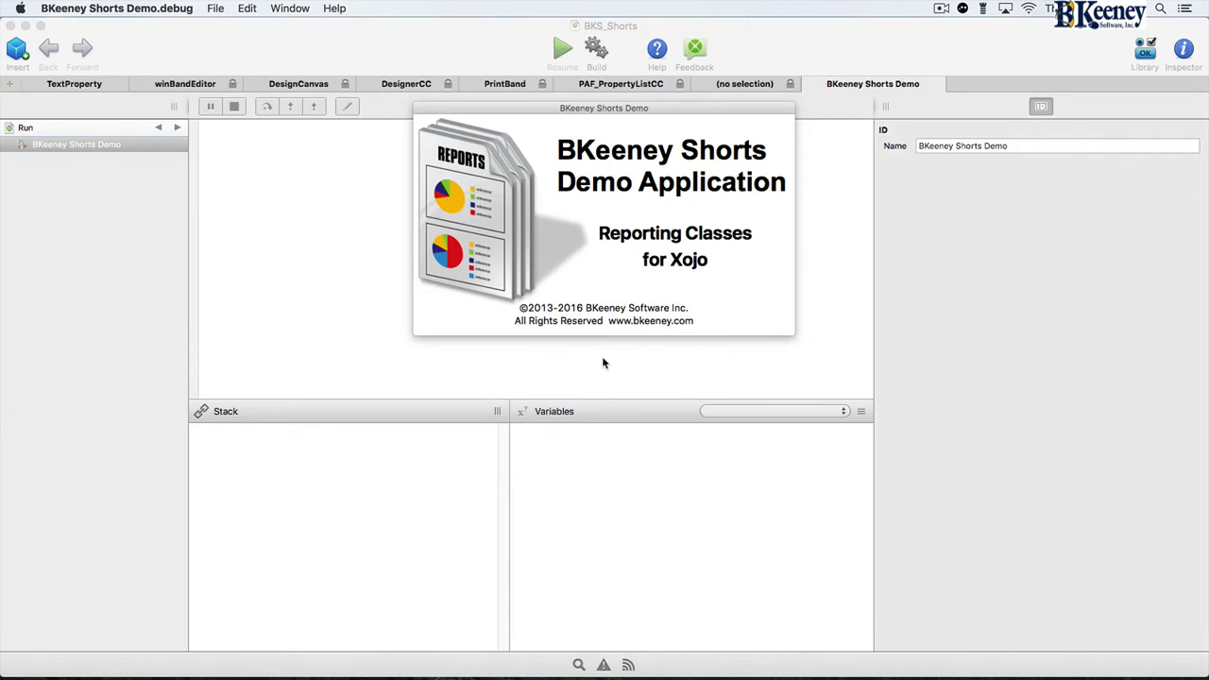
Open the Report Designer demo and move its window up so the whole report layout has room
left_click(532, 262)
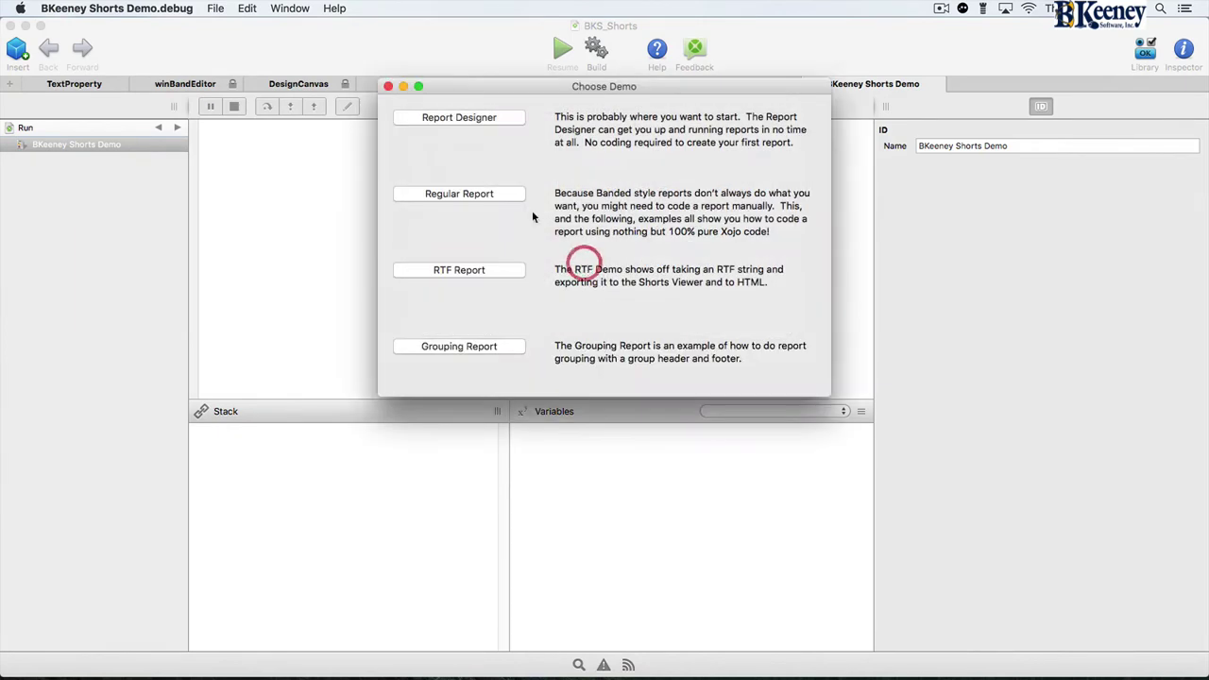
left_click(457, 117)
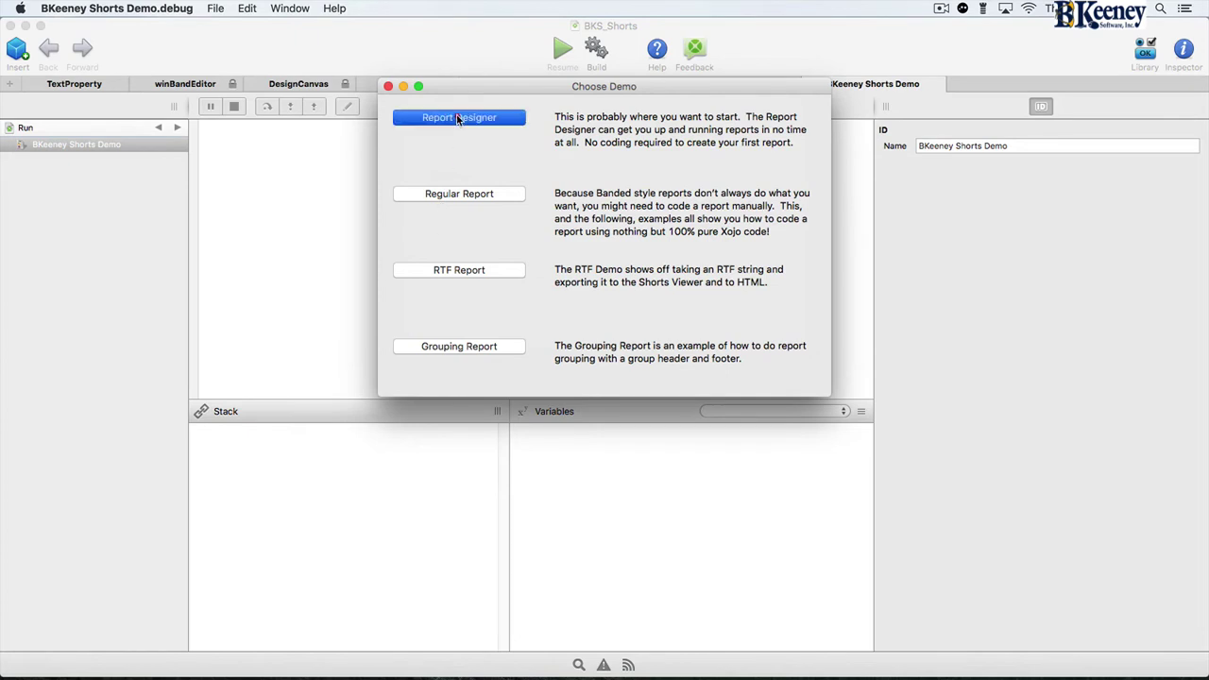
left_click(458, 117)
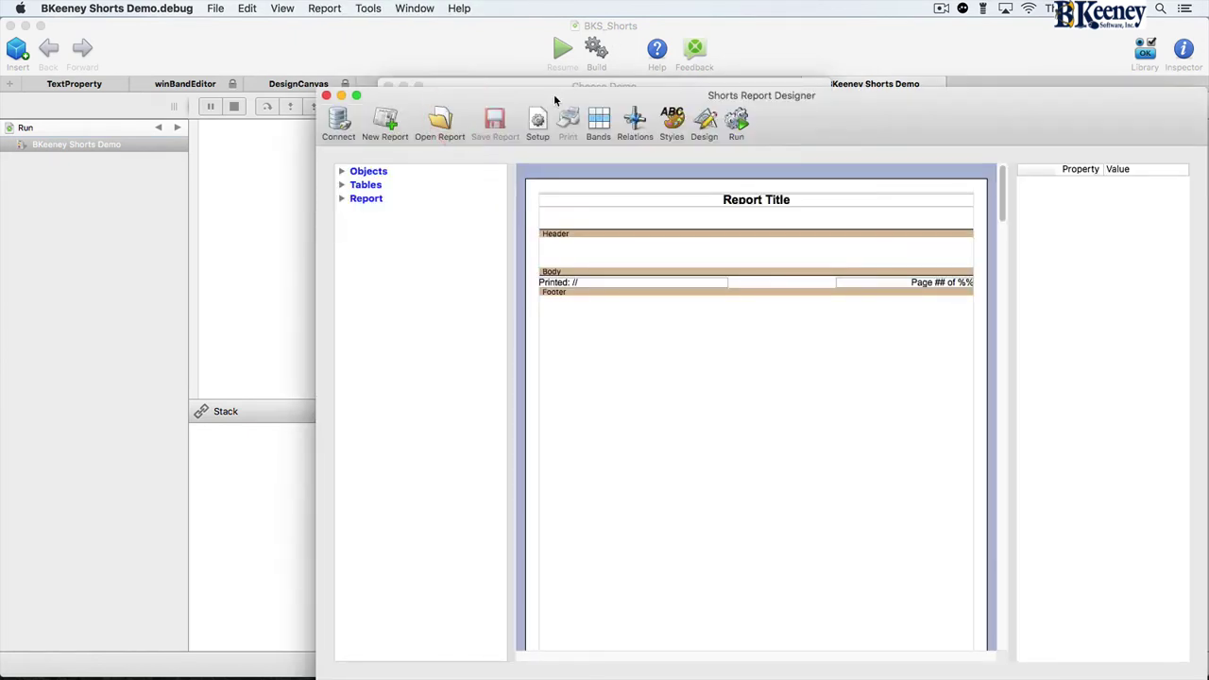
left_click_drag(556, 100, 449, 10)
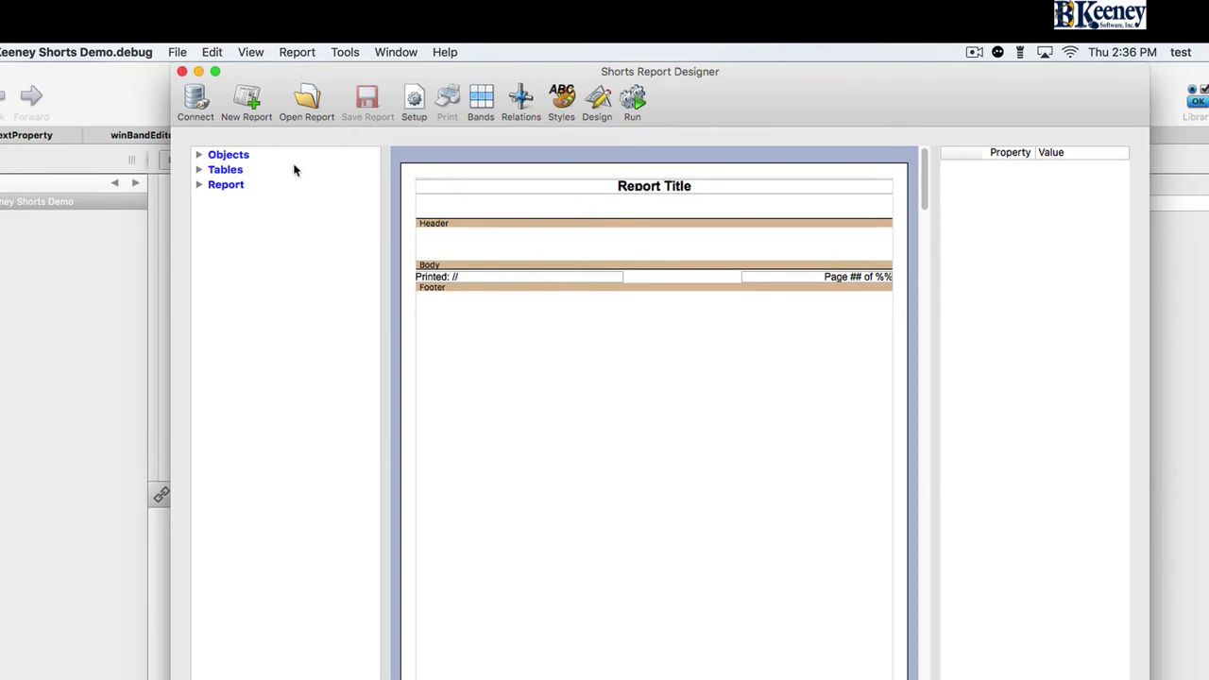
Connect the designer to the SQLite database Example Data.sqlite on the Desktop
left_click(196, 102)
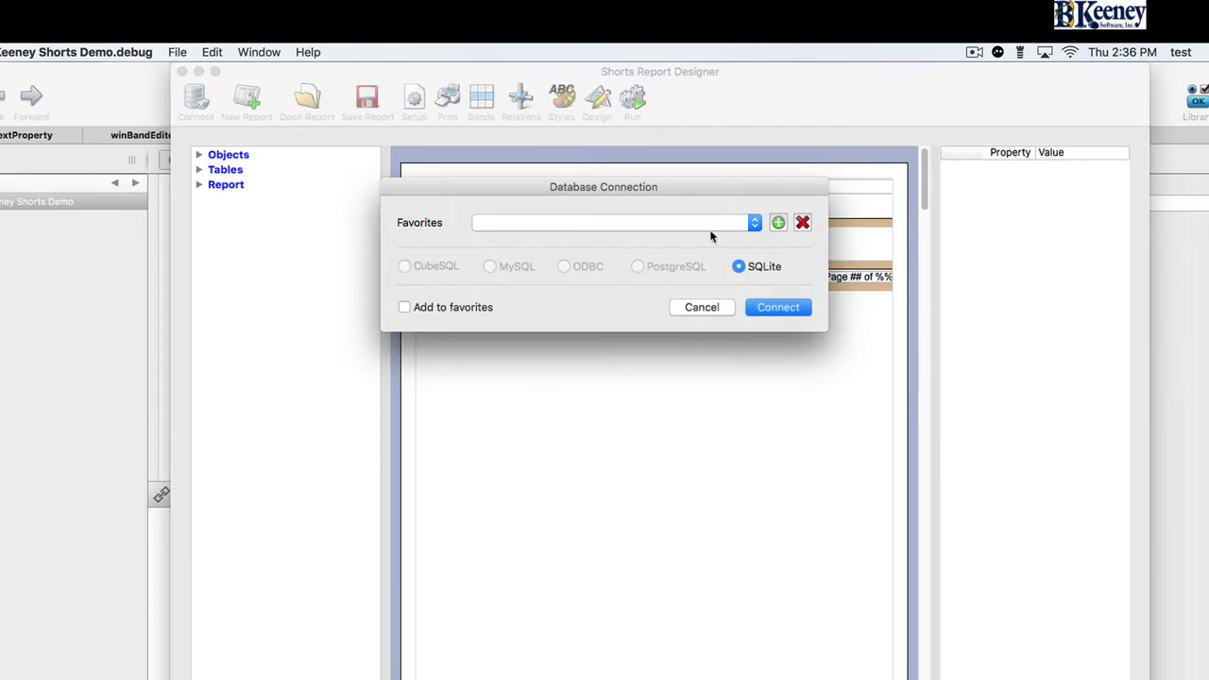
left_click(714, 222)
left_click(780, 307)
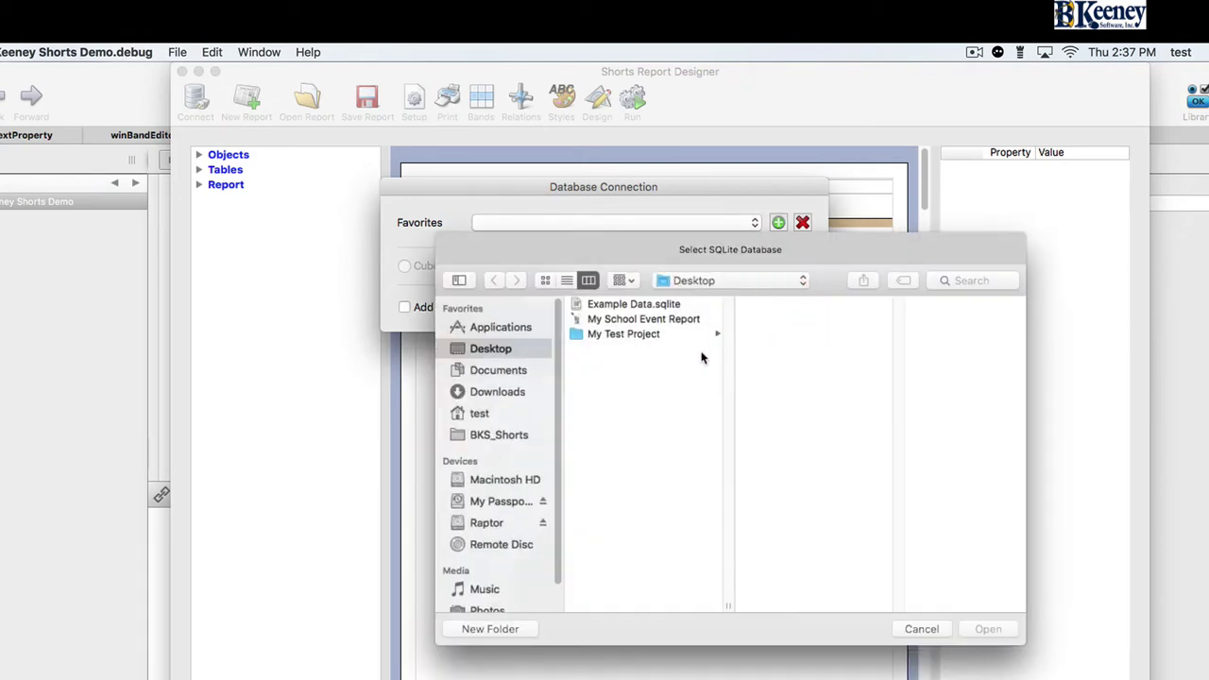
left_click(601, 304)
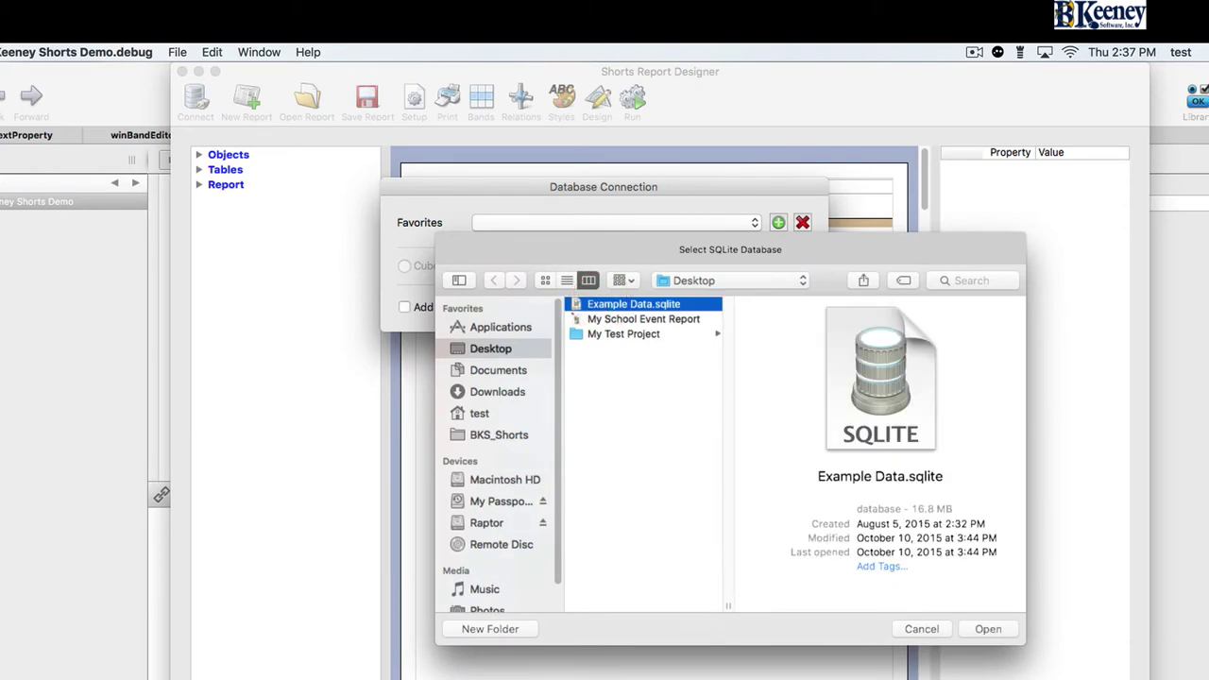
left_click(991, 629)
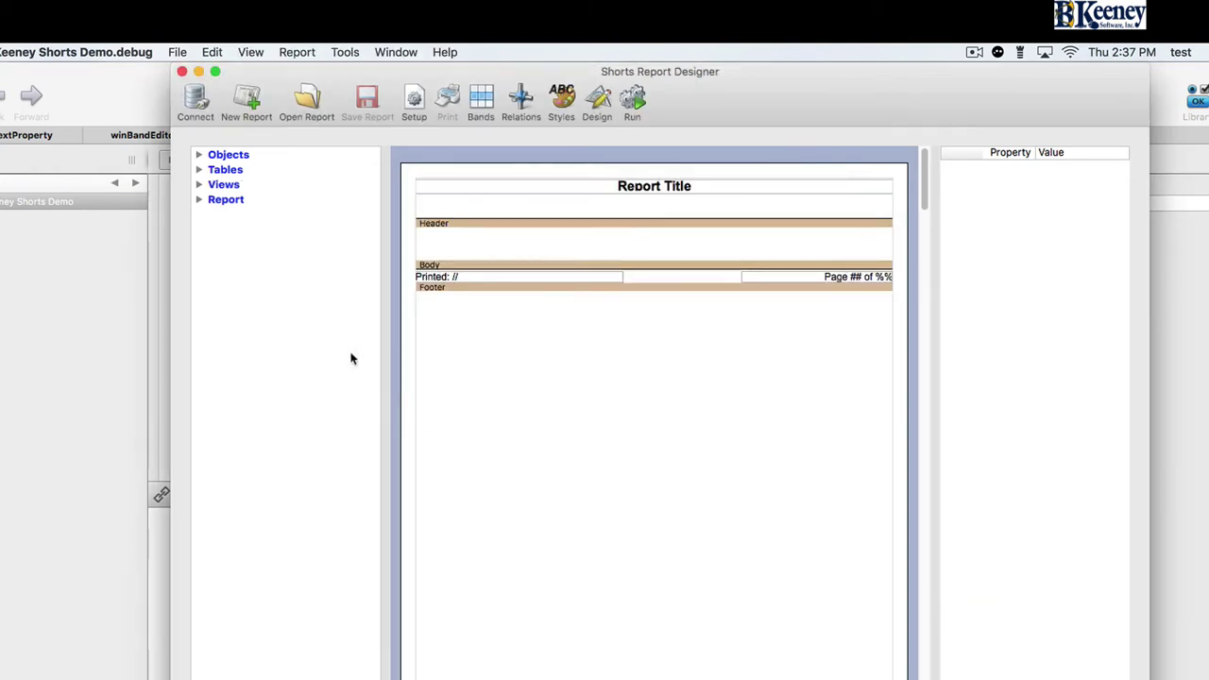
Place a rectangle, an oval, a text item and a long diagonal line in the header band below the report title
left_click(198, 155)
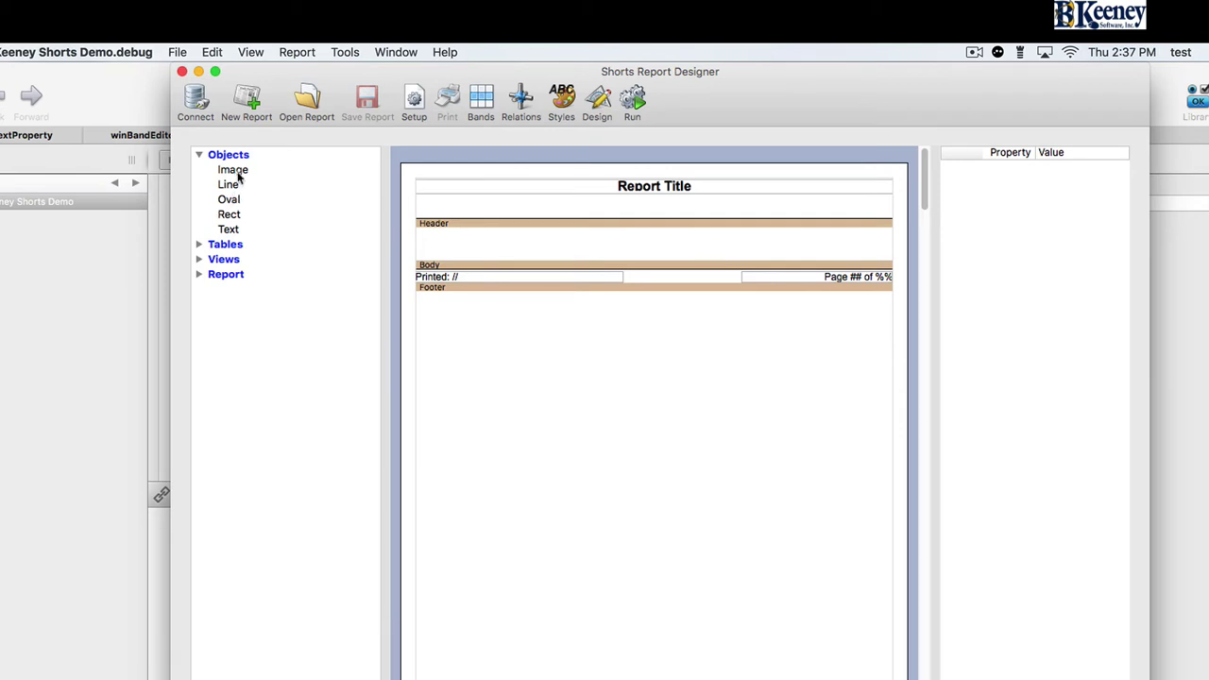
left_click_drag(230, 217, 519, 222)
left_click(480, 203)
left_click_drag(247, 201, 628, 209)
left_click_drag(226, 230, 745, 210)
left_click_drag(228, 185, 874, 241)
left_click(442, 217)
left_click(461, 223)
Add an image object between the oval and the text item, and try to assign it a picture name
left_click_drag(233, 171, 683, 215)
left_click(664, 219)
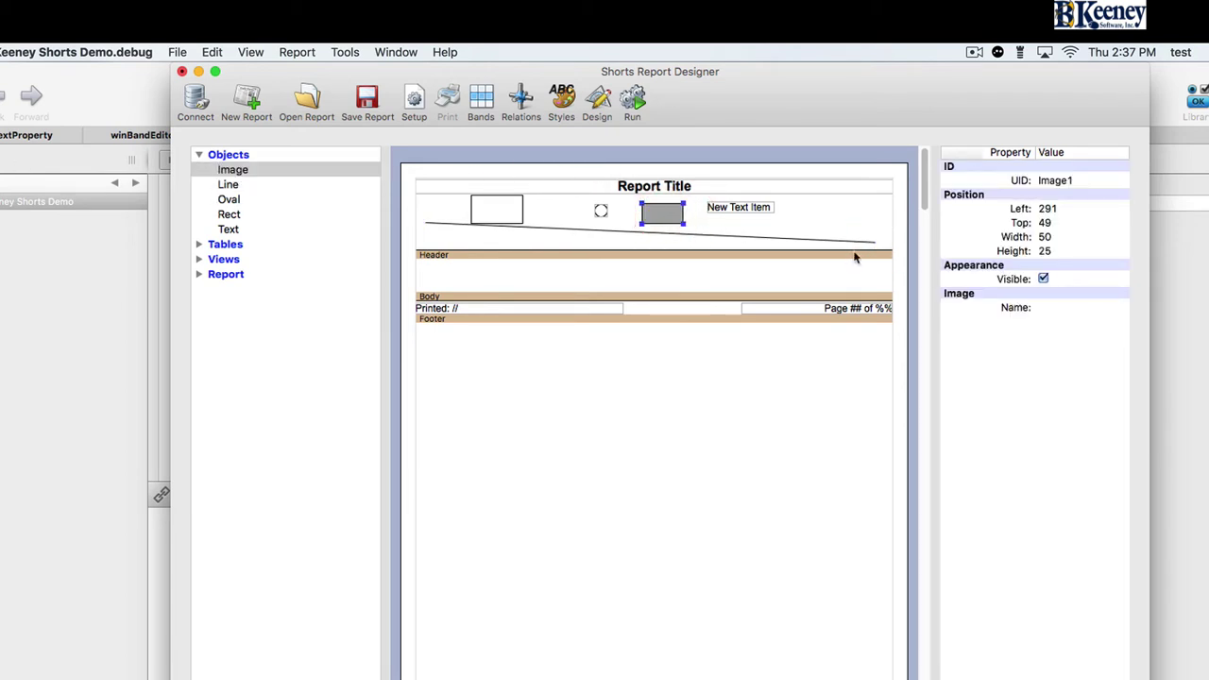
left_click(1052, 309)
left_click(1109, 308)
left_click(729, 216)
left_click(667, 217)
left_click(1082, 307)
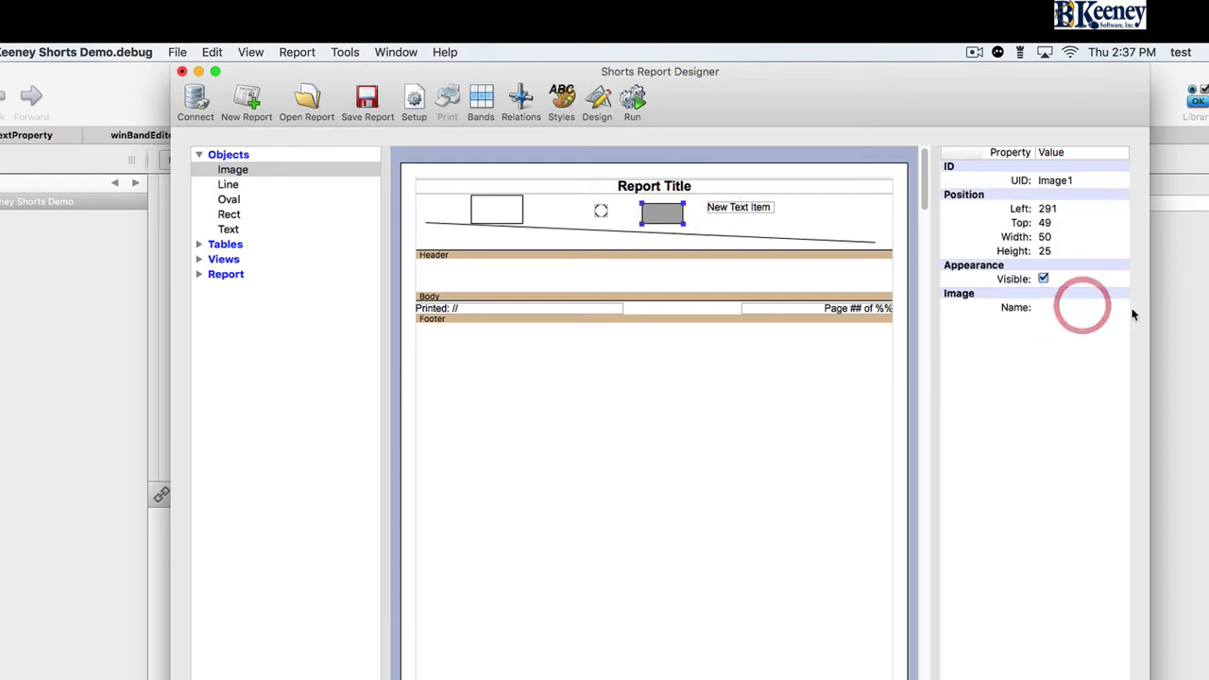
Add picAppIcon256.png from the BKS_Shorts Source folder to the stored images under the name App Icon
left_click(340, 53)
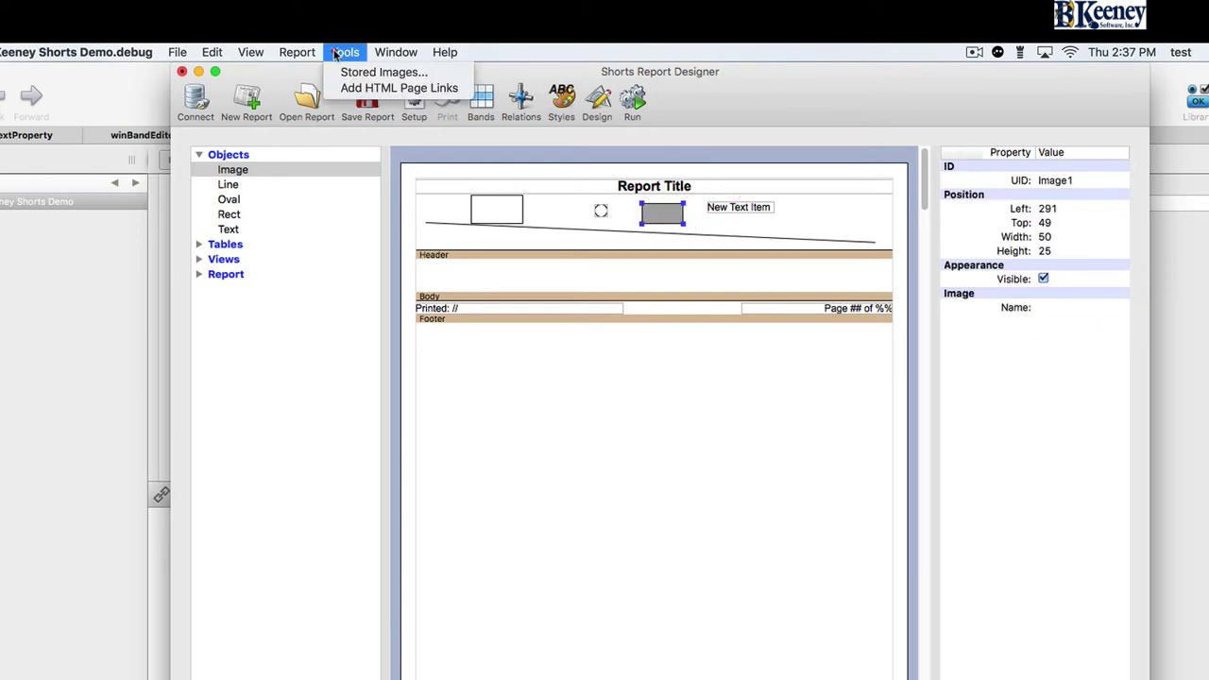
left_click(342, 72)
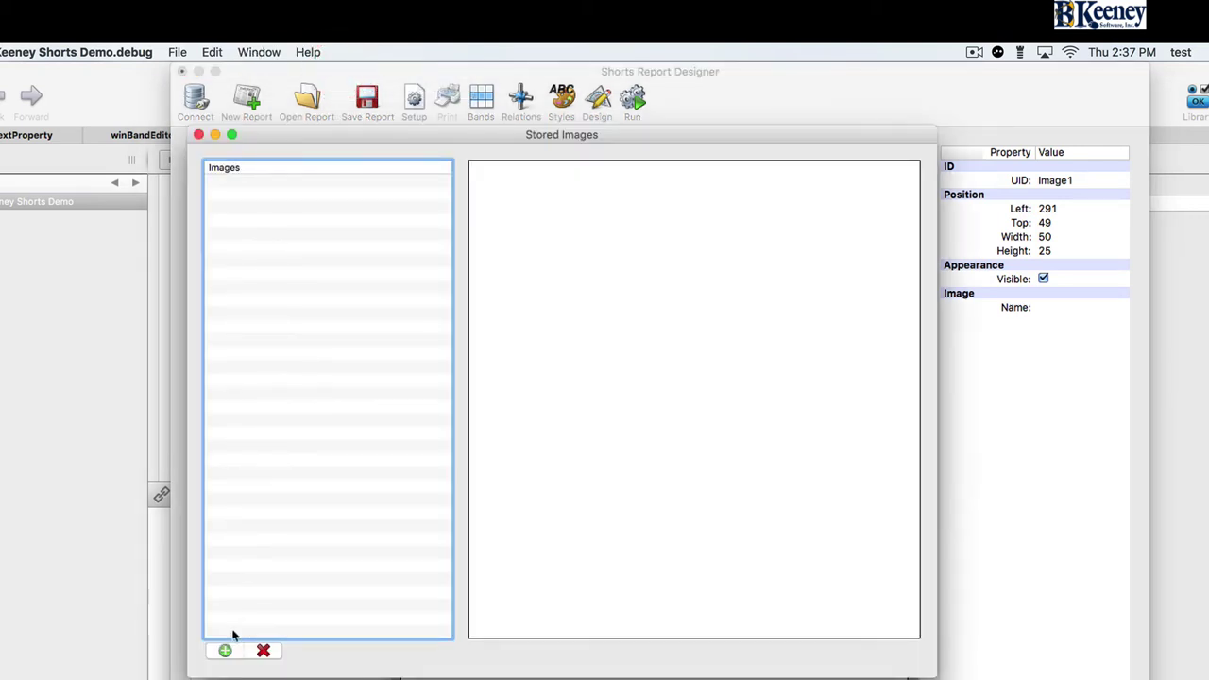
left_click(223, 650)
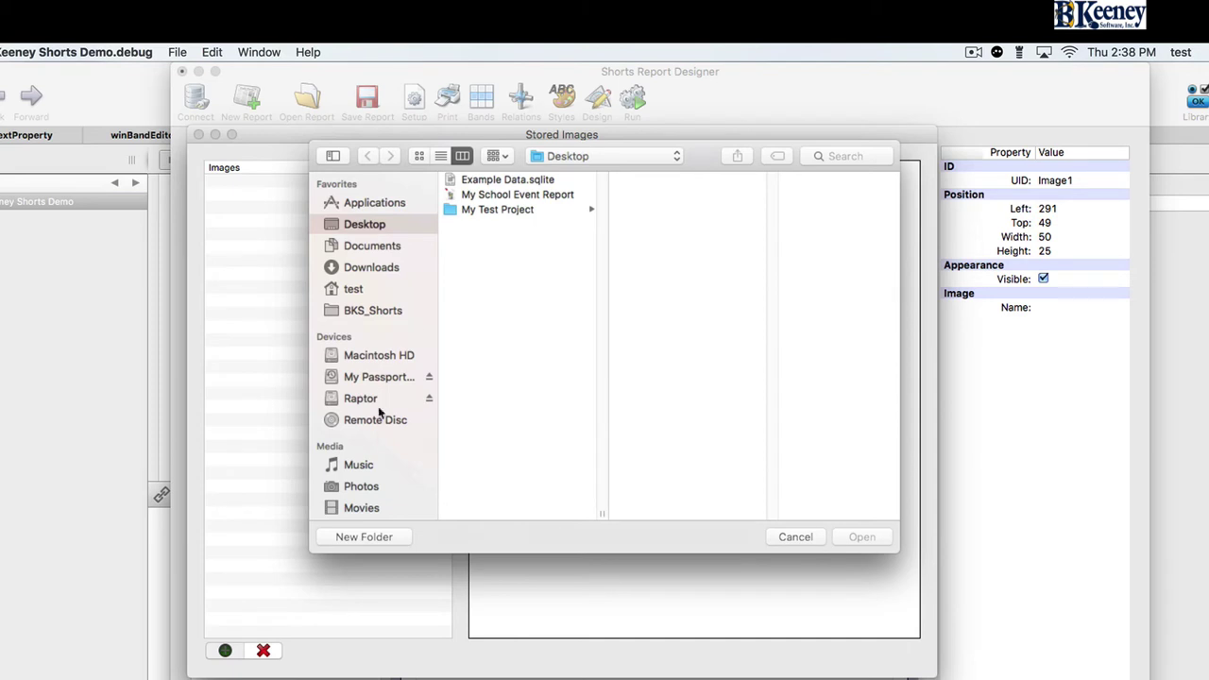
left_click(373, 317)
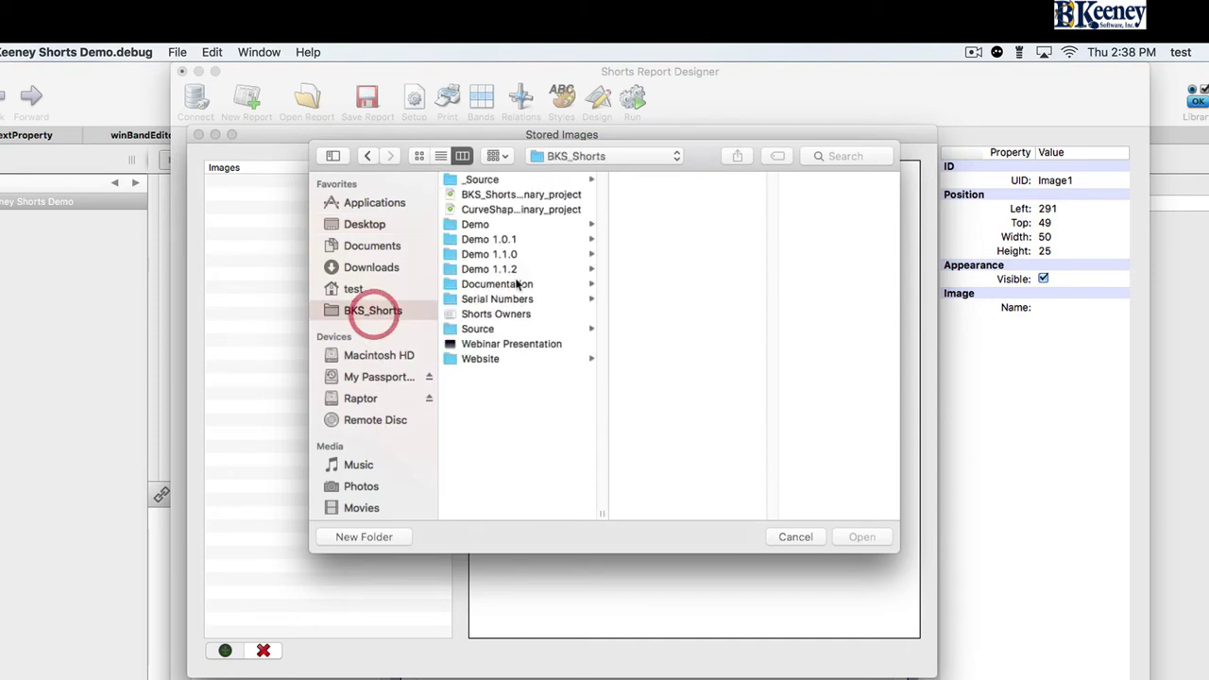
left_click(495, 330)
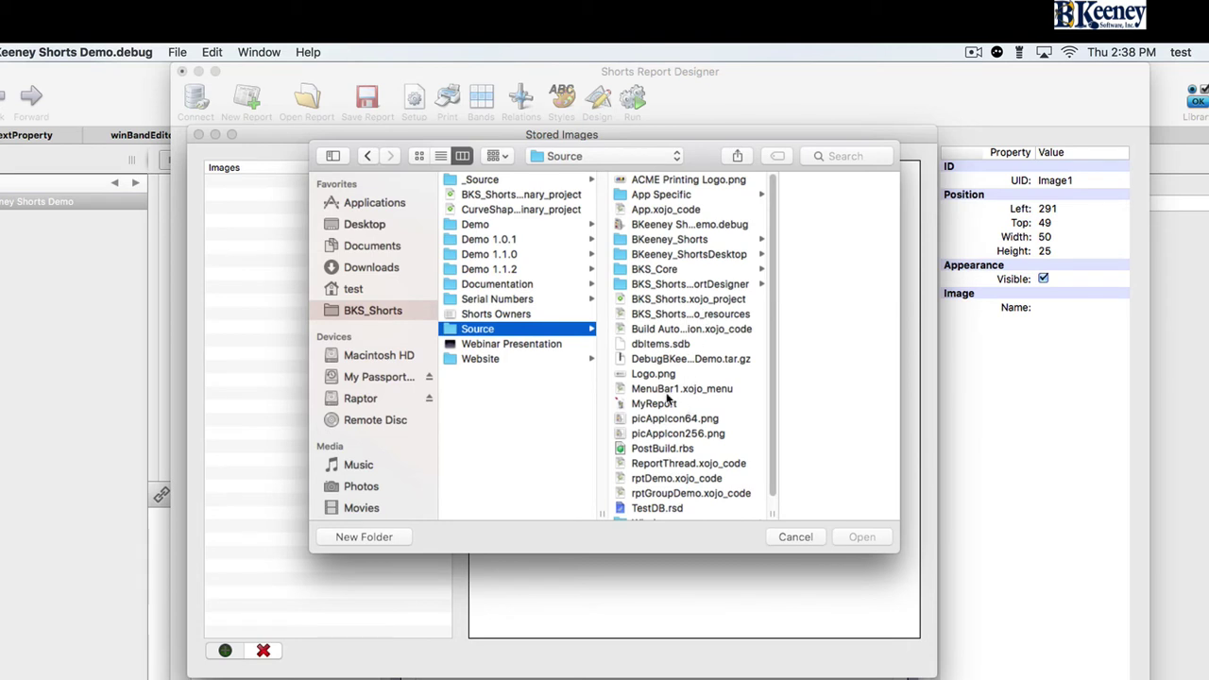
left_click(662, 420)
left_click(643, 434)
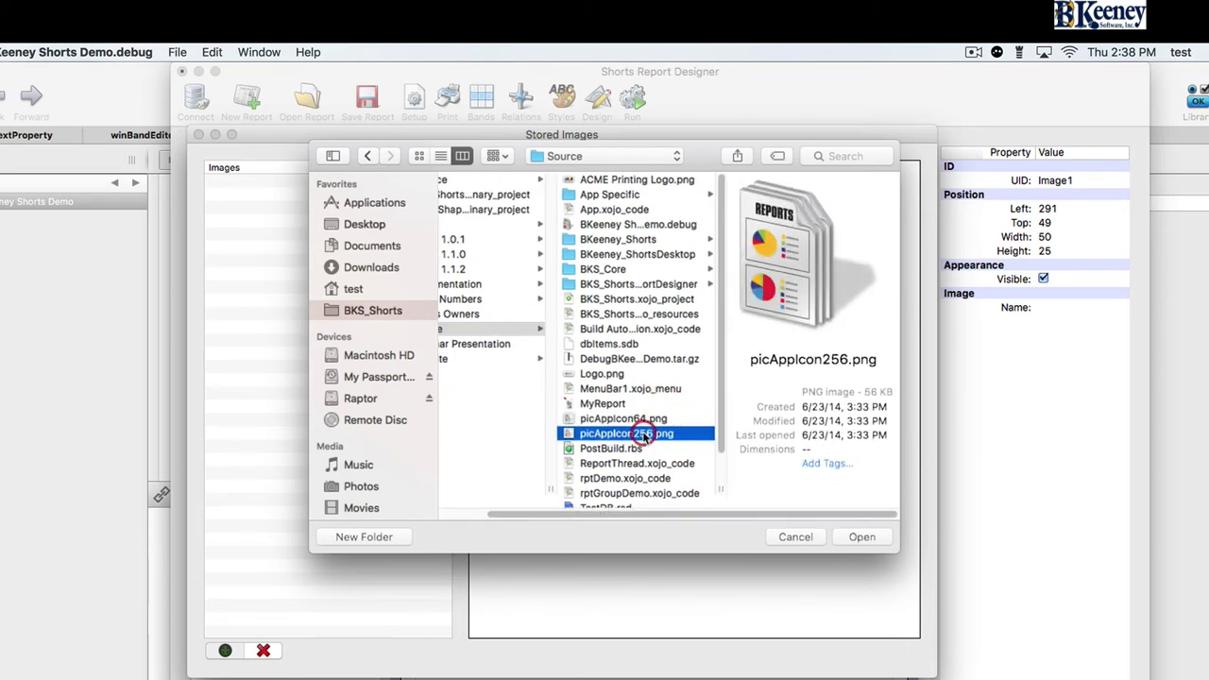
left_click(860, 536)
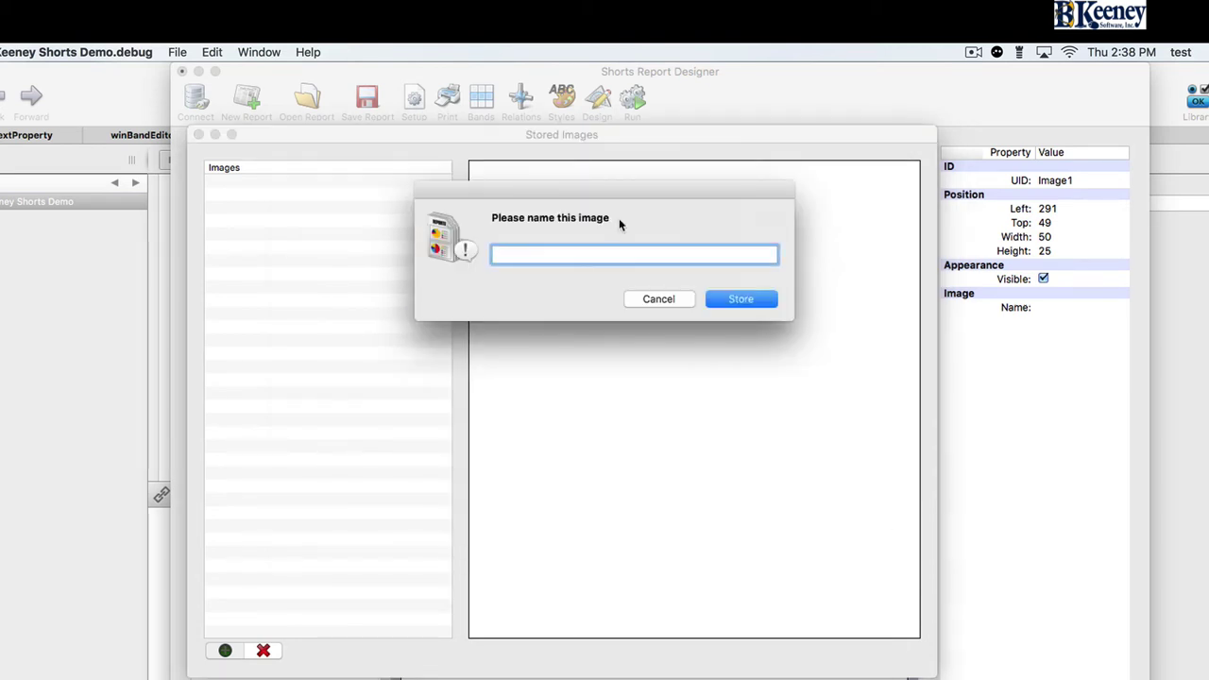
type("App Icon")
key("Return")
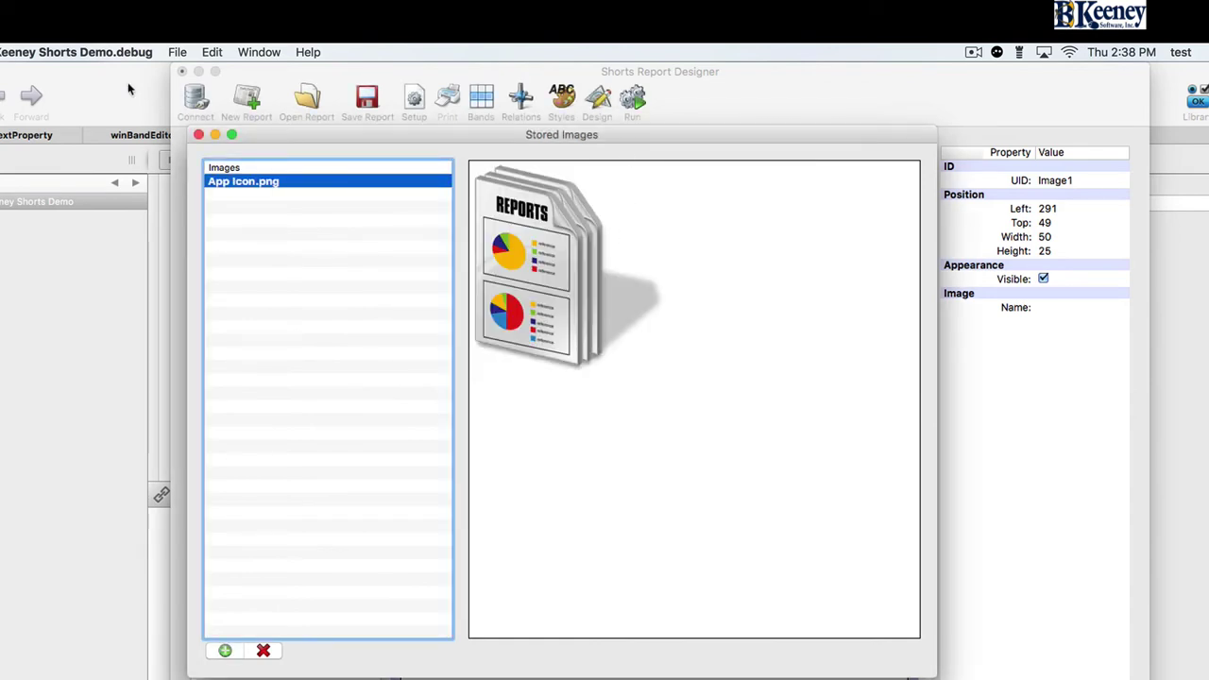
left_click(199, 135)
Assign the App Icon picture to the header's image object and enlarge it to about 75 by 77
left_click(665, 212)
left_click(1123, 306)
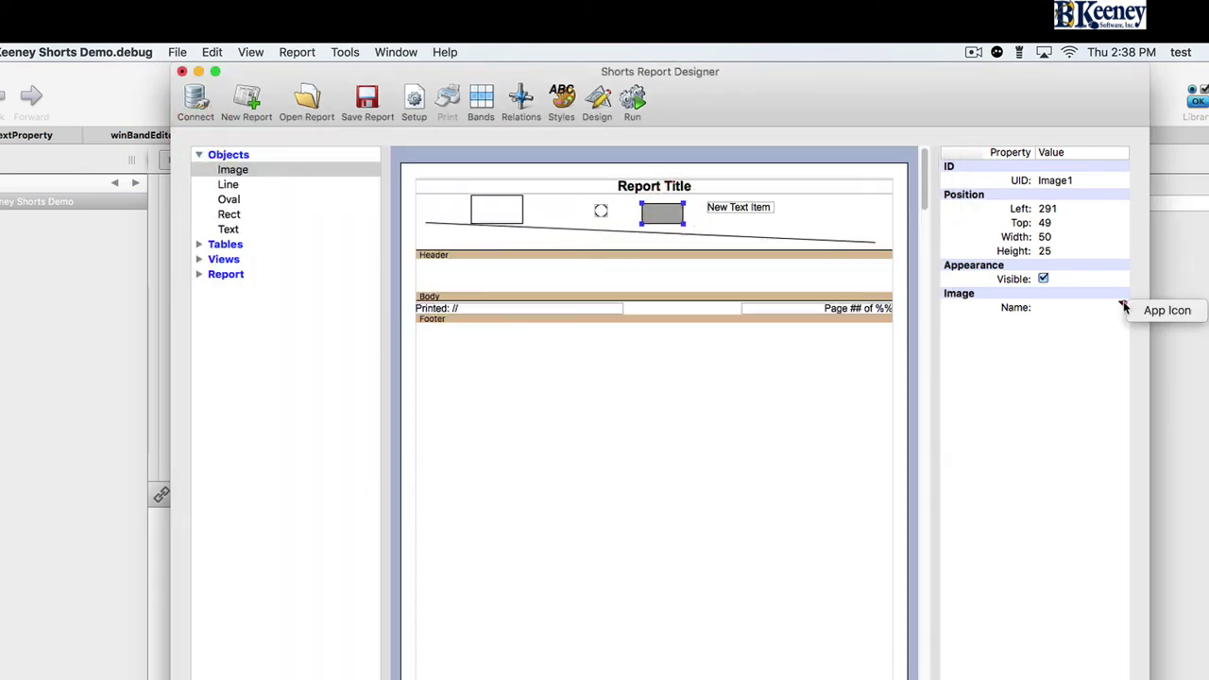
left_click(1146, 313)
left_click(669, 217)
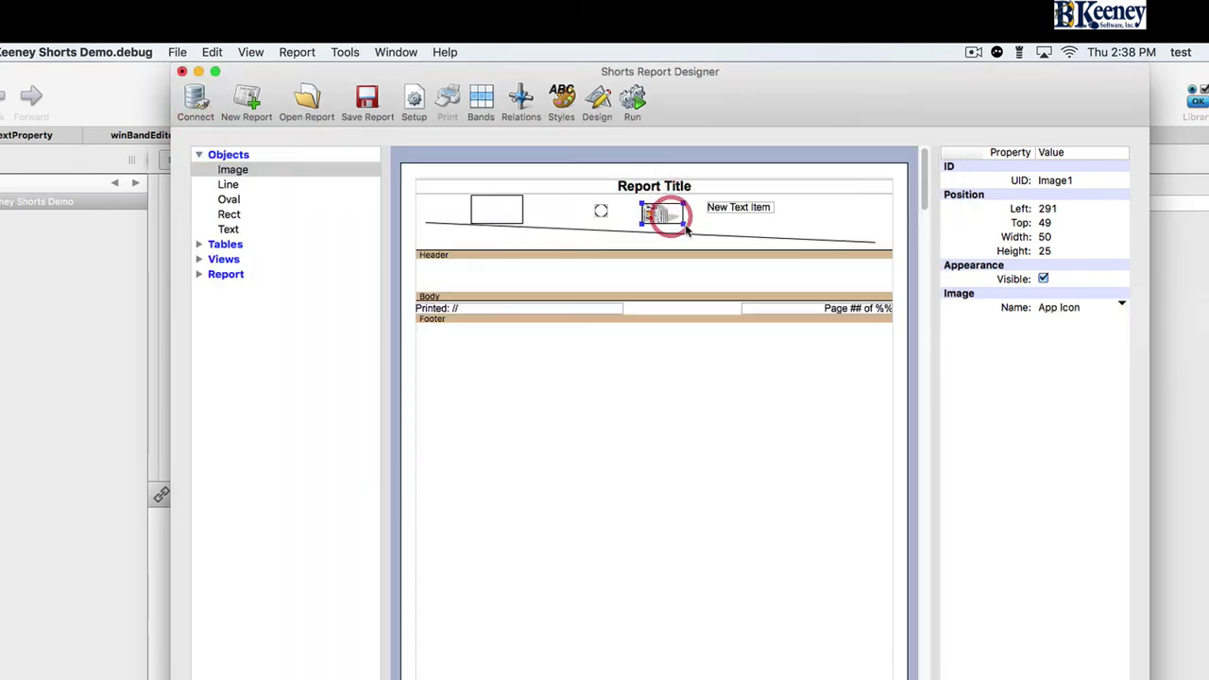
left_click_drag(687, 228, 704, 268)
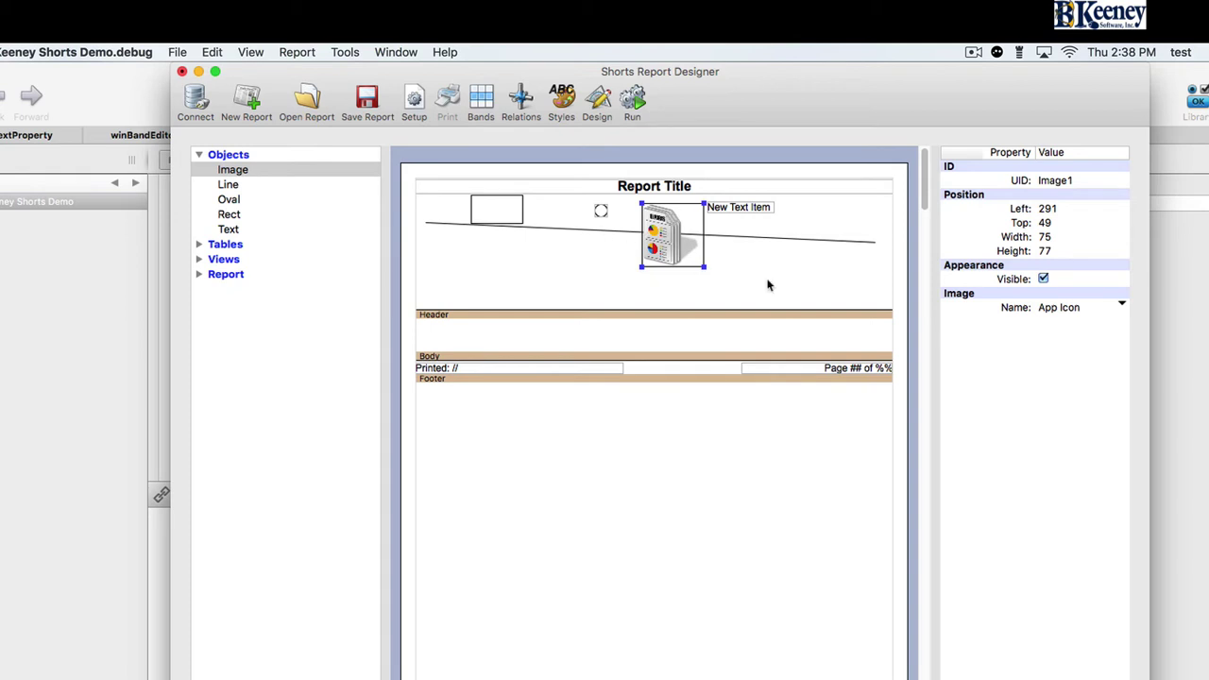
Check the rectangle's properties and stretch the oval in the header to about 40 wide by 76 high
left_click(483, 209)
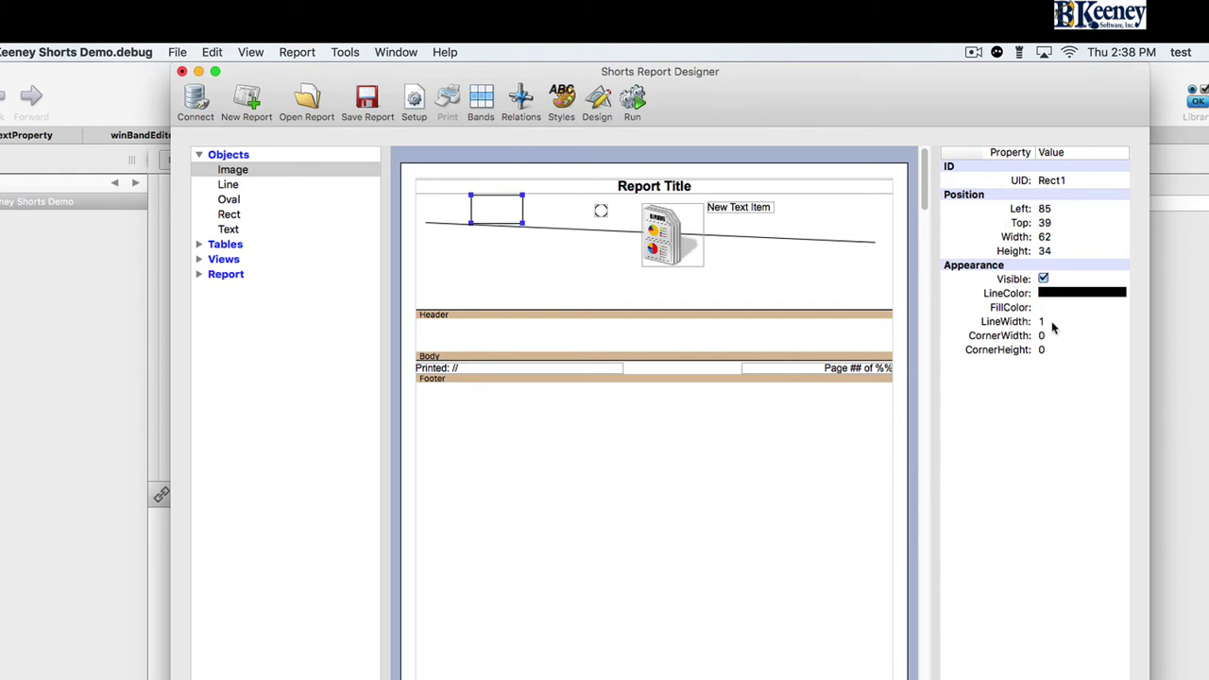
left_click(599, 211)
left_click_drag(609, 217, 627, 265)
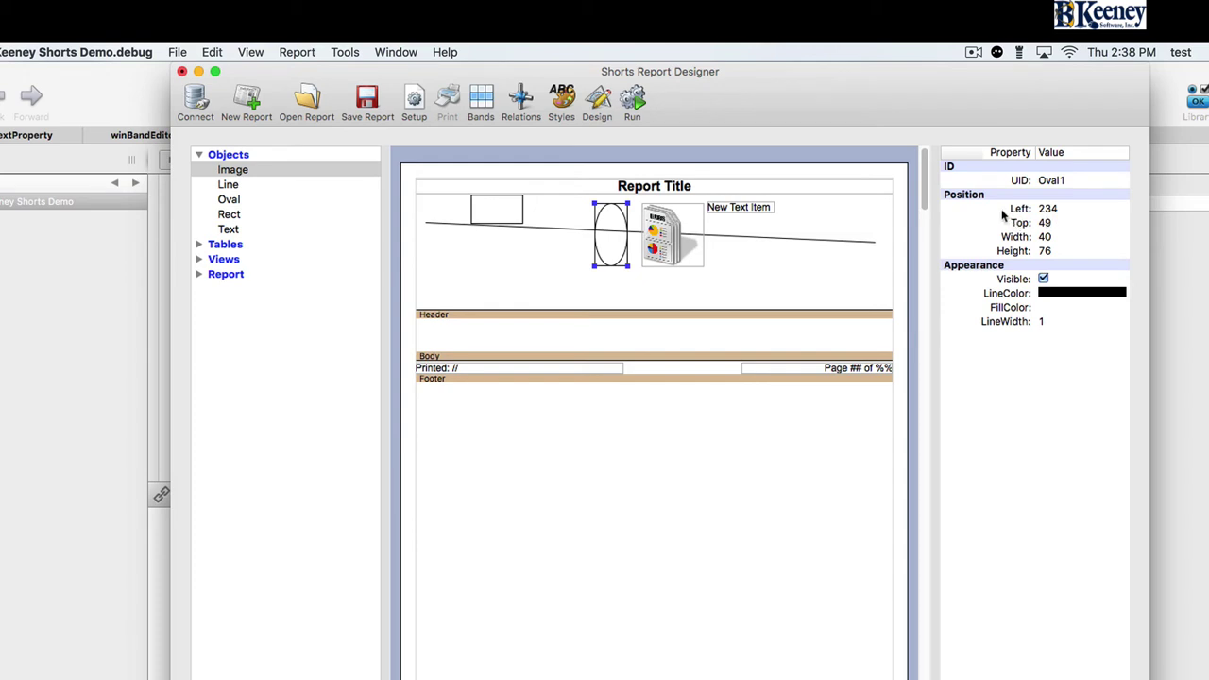
Review the properties of the image, the new text item and the header band
left_click(660, 252)
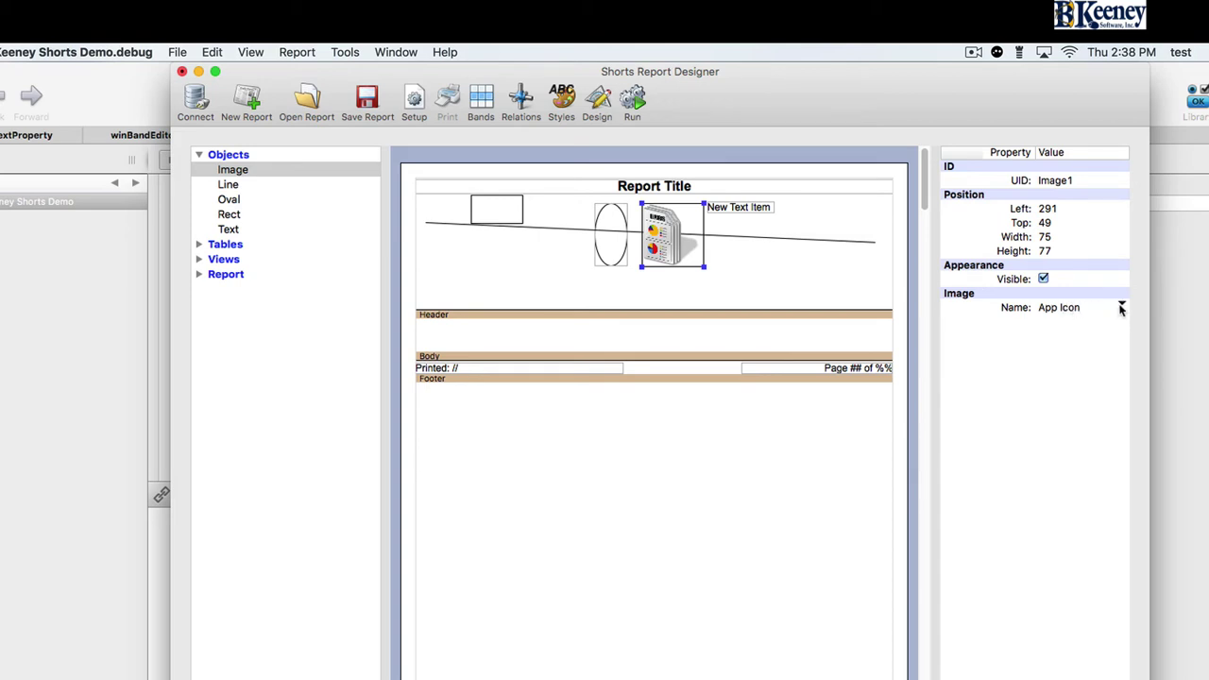
left_click(746, 207)
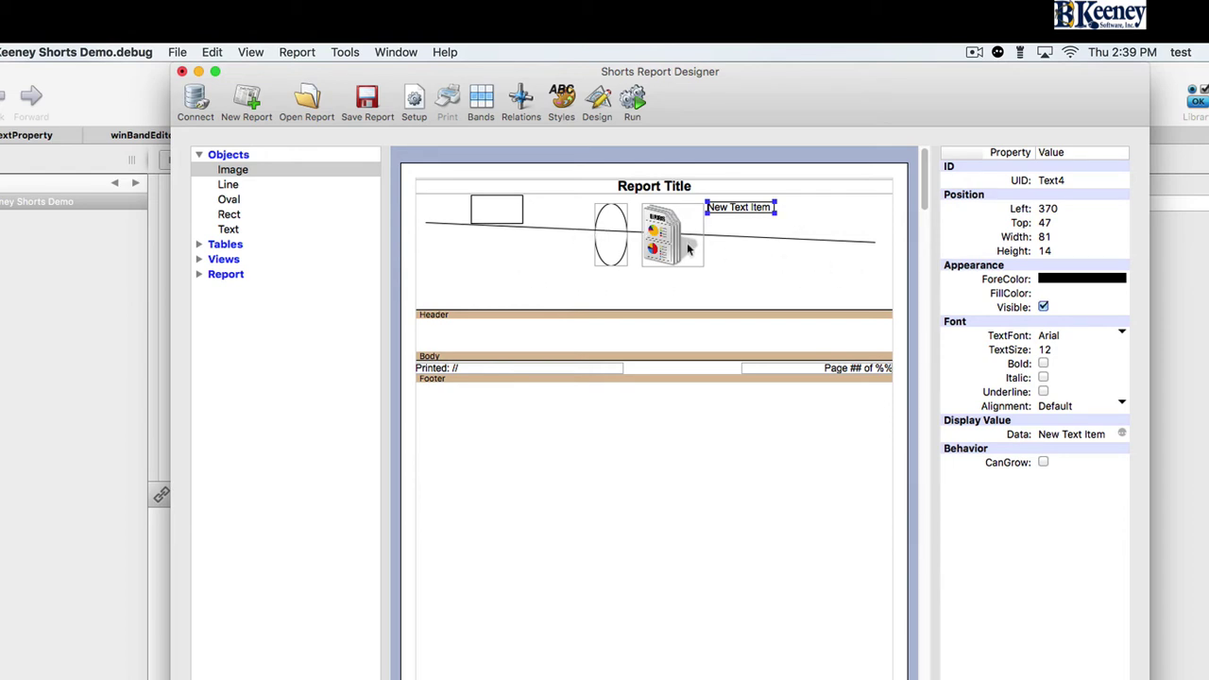
left_click(777, 269)
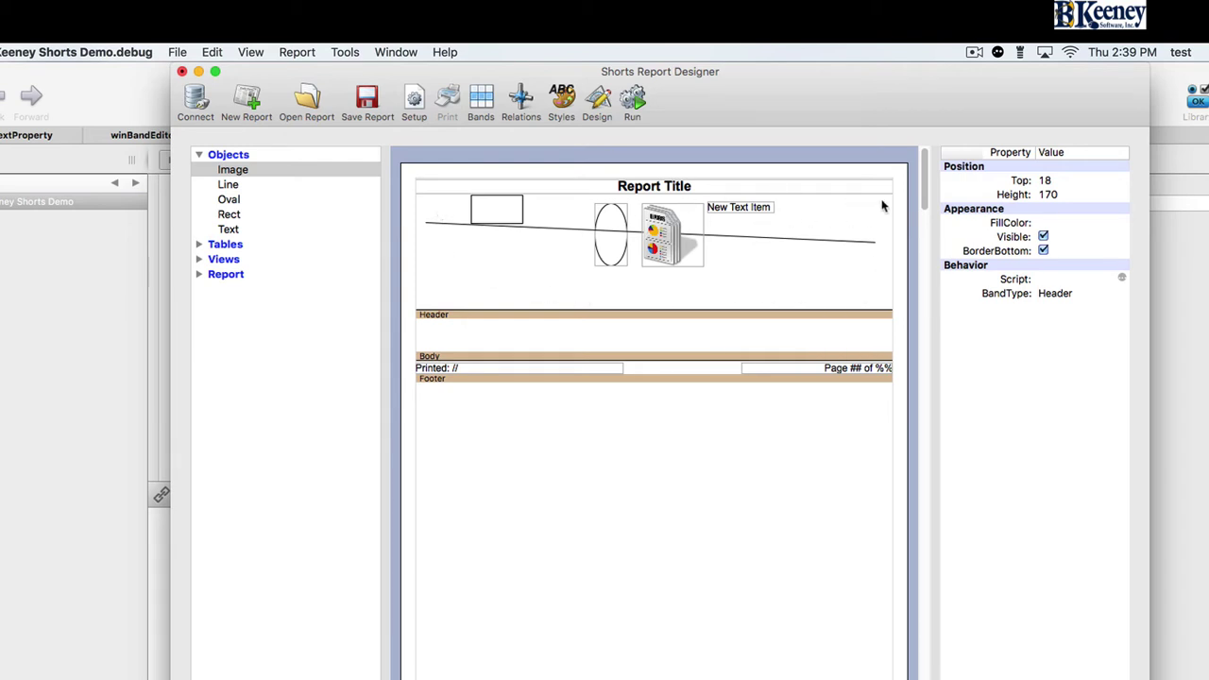
left_click(752, 208)
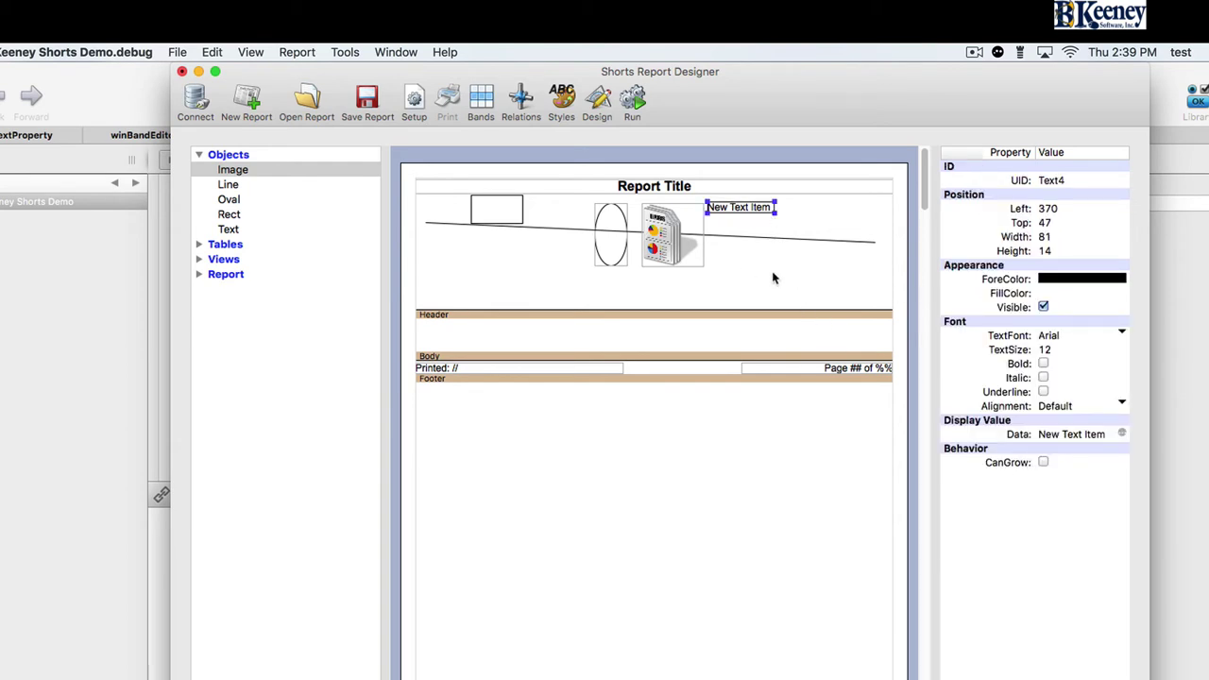
Delete all the objects placed below the report title and reduce the header band's height to about 81
left_click_drag(856, 283, 485, 203)
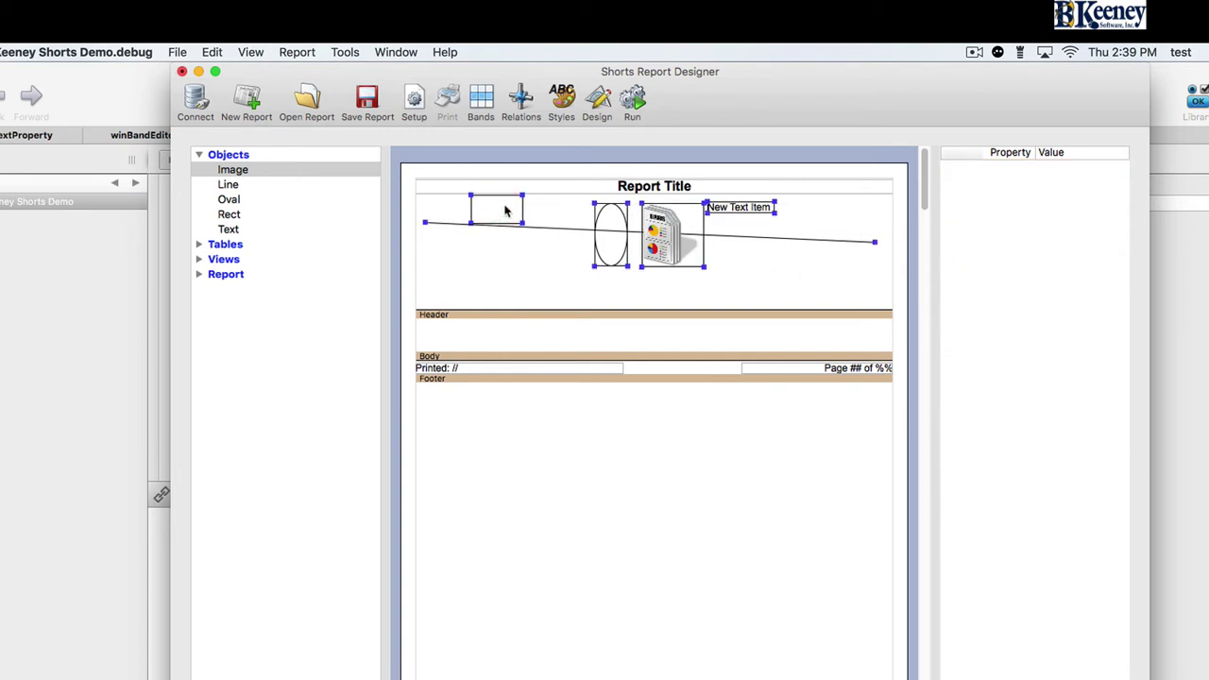
key("Delete")
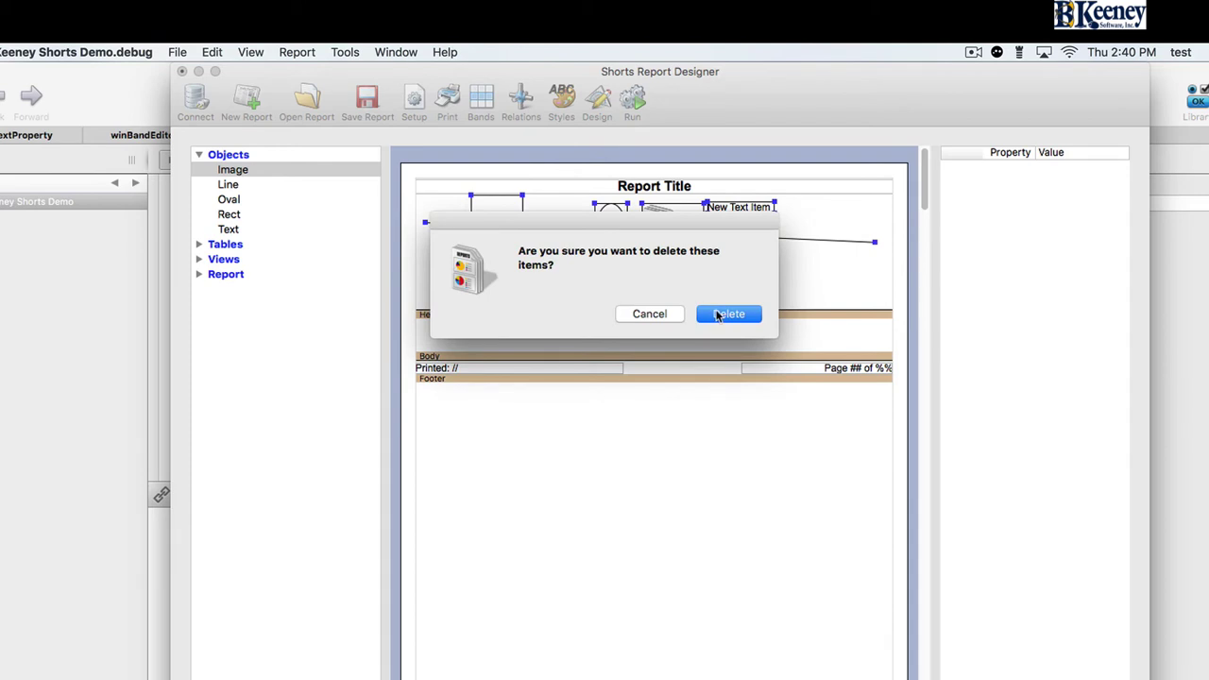
left_click(717, 315)
left_click(707, 312)
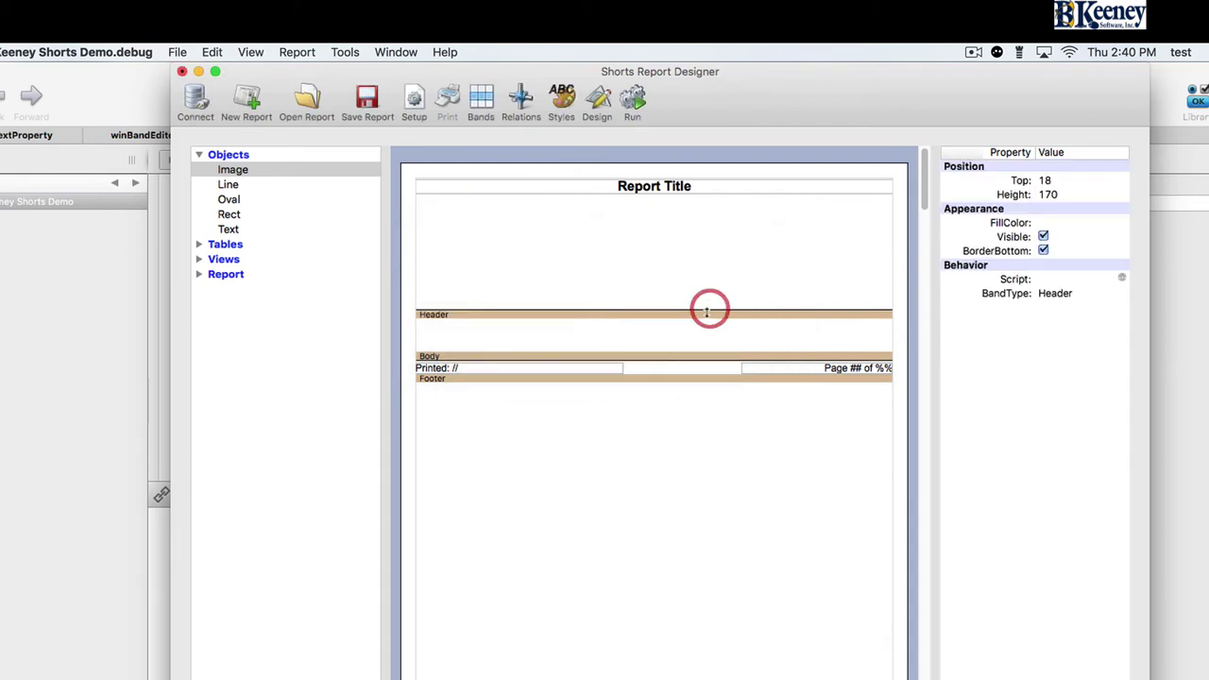
left_click_drag(707, 312, 708, 237)
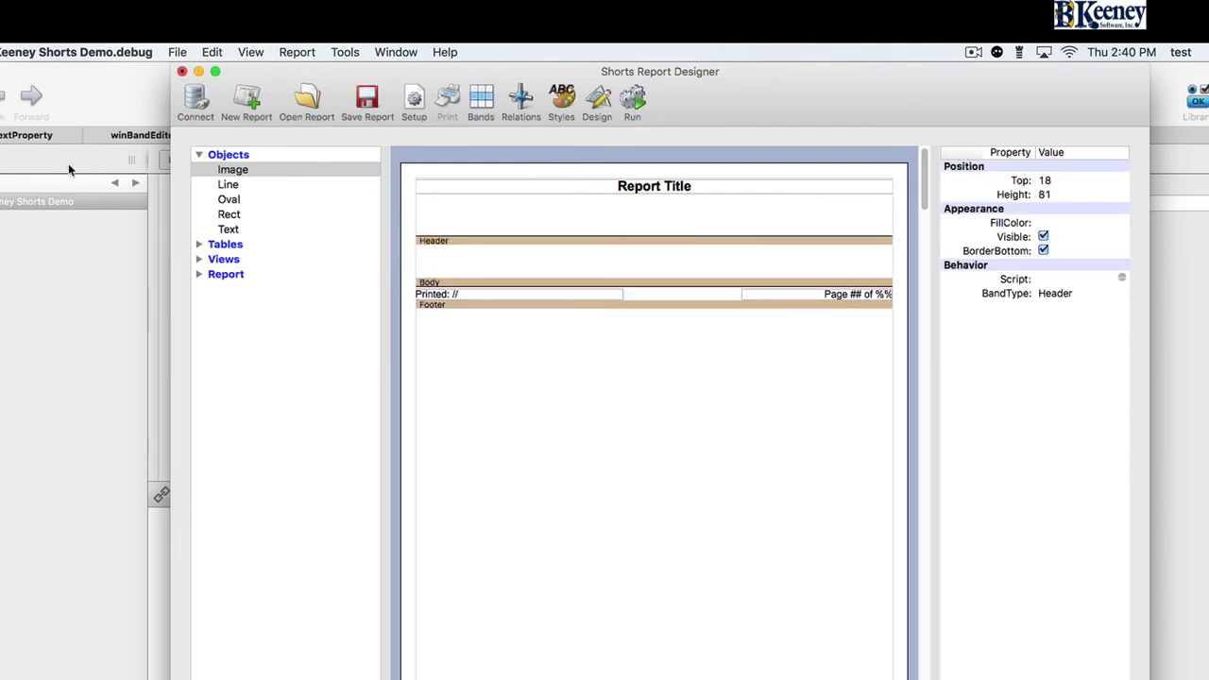
Expand the database's table list and the jobname table to examine its fields
left_click(200, 244)
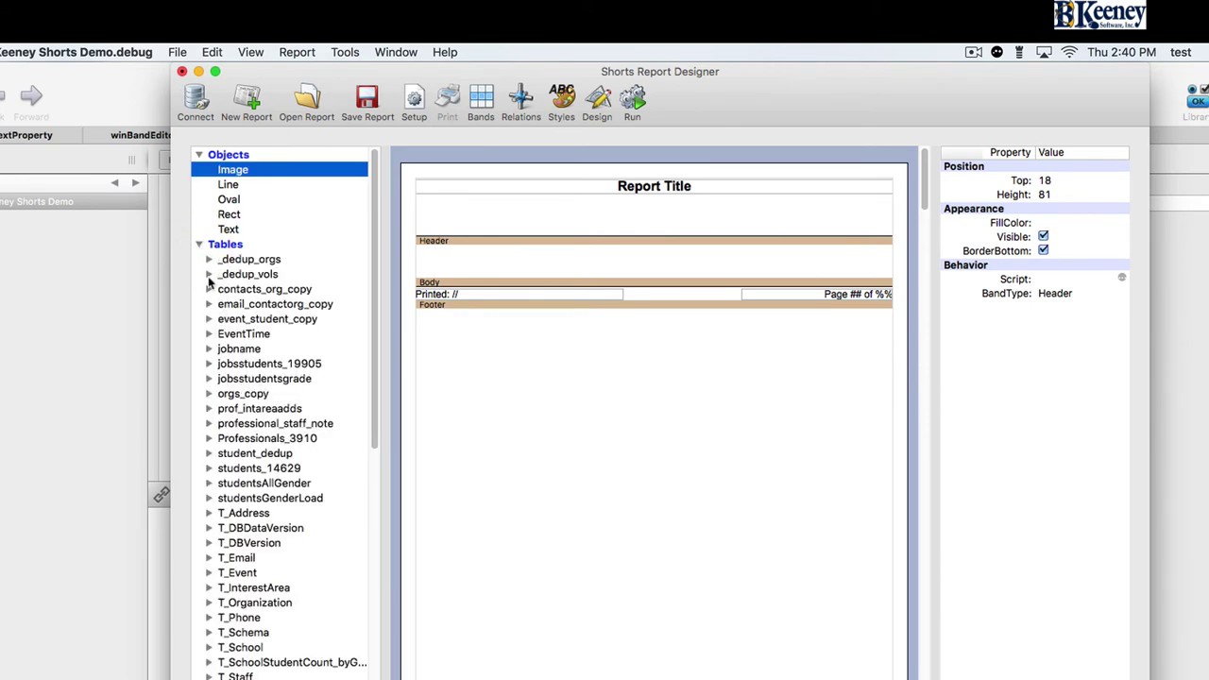
scroll(209, 281, "down", 1)
left_click(199, 230)
left_click(200, 230)
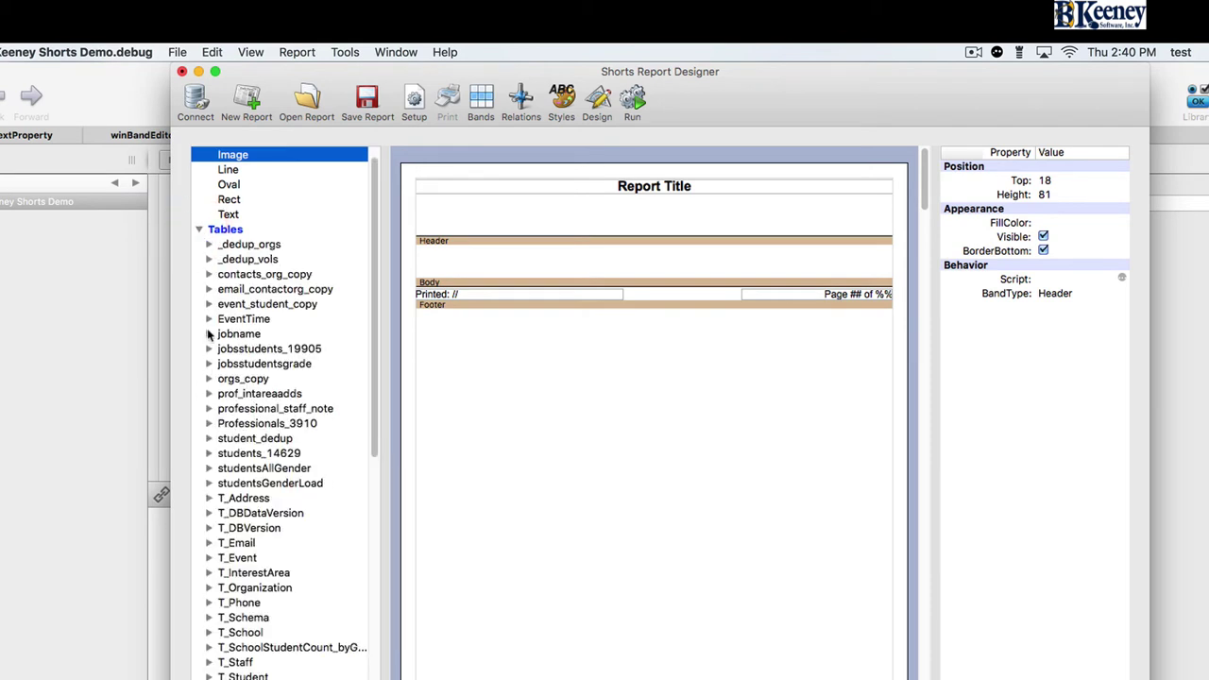
left_click(209, 334)
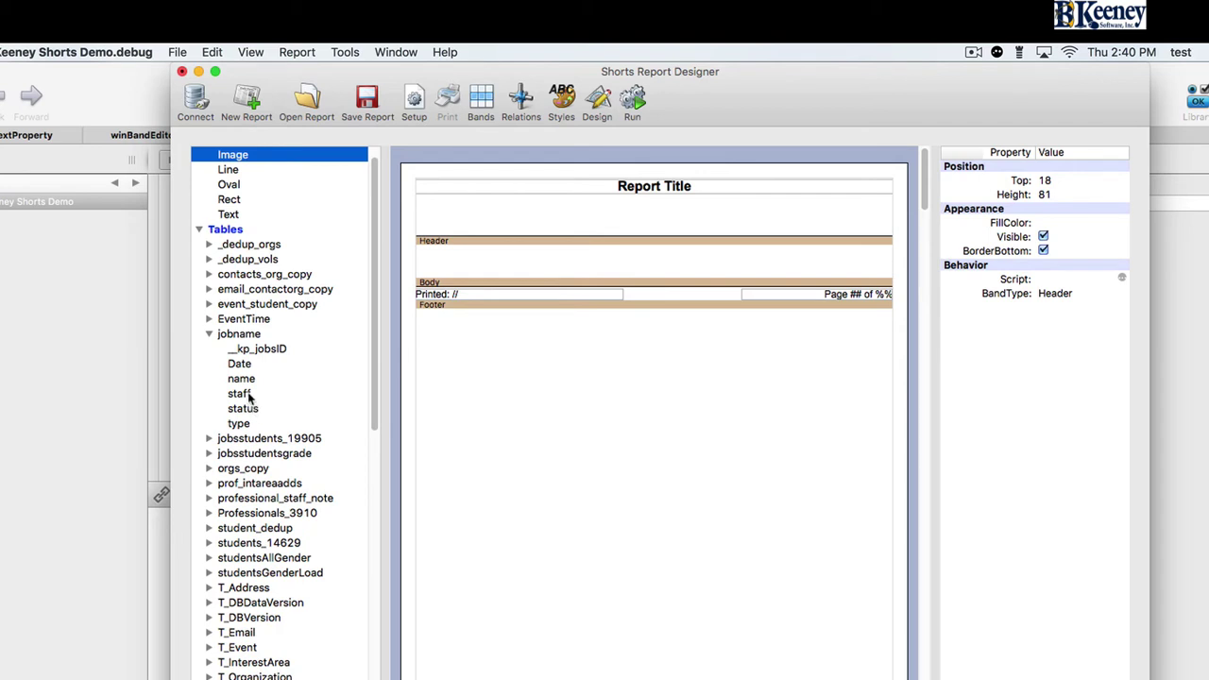
Place the jobname table's name field near the start of the body band and select it
left_click(241, 367)
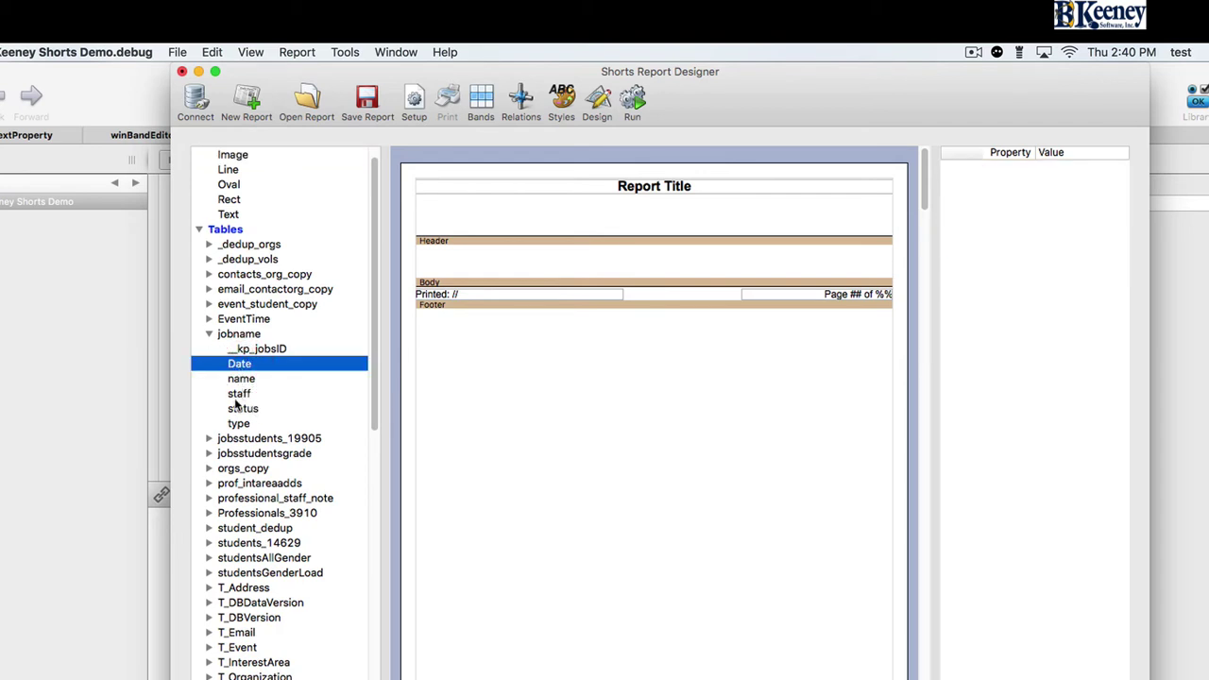
left_click_drag(236, 383, 474, 264)
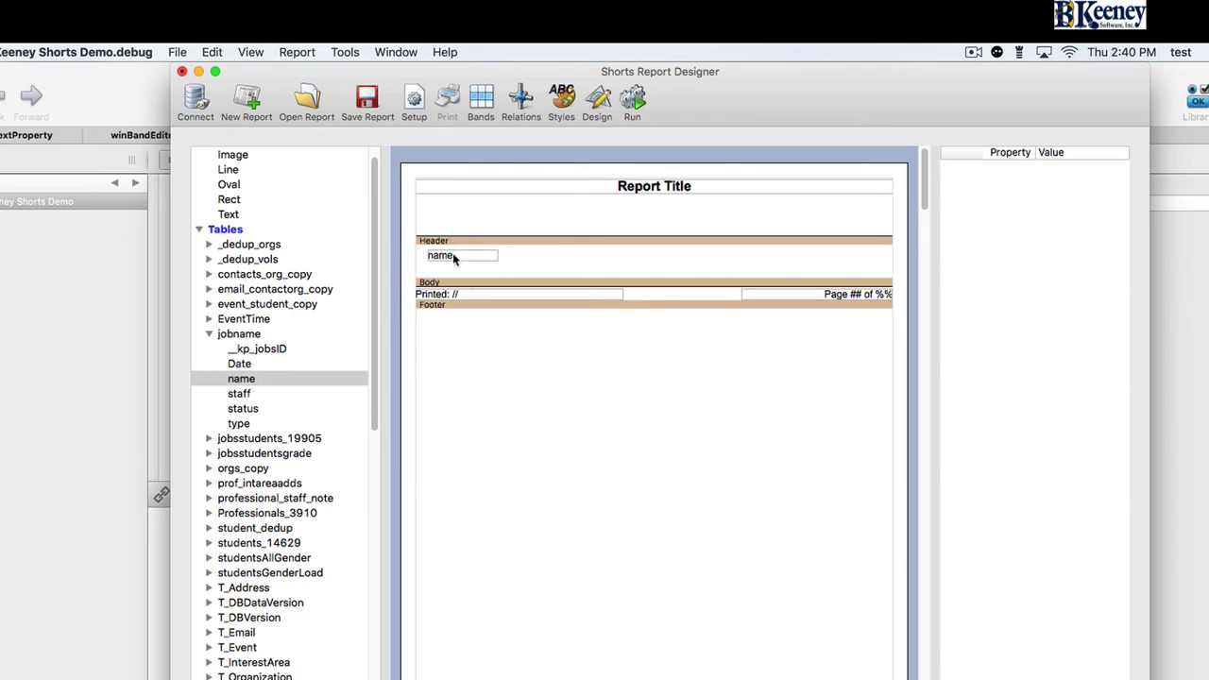
left_click(455, 257)
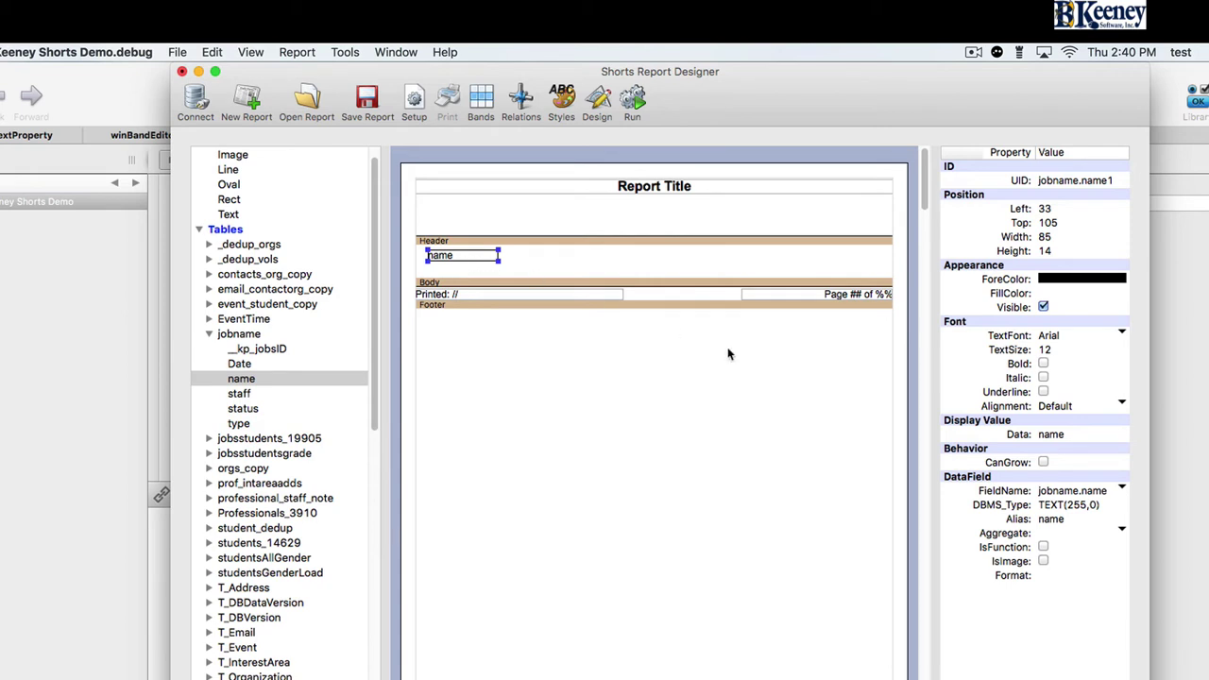
Examine the tables and the Function option offered as FieldName sources for the name field
left_click(1123, 490)
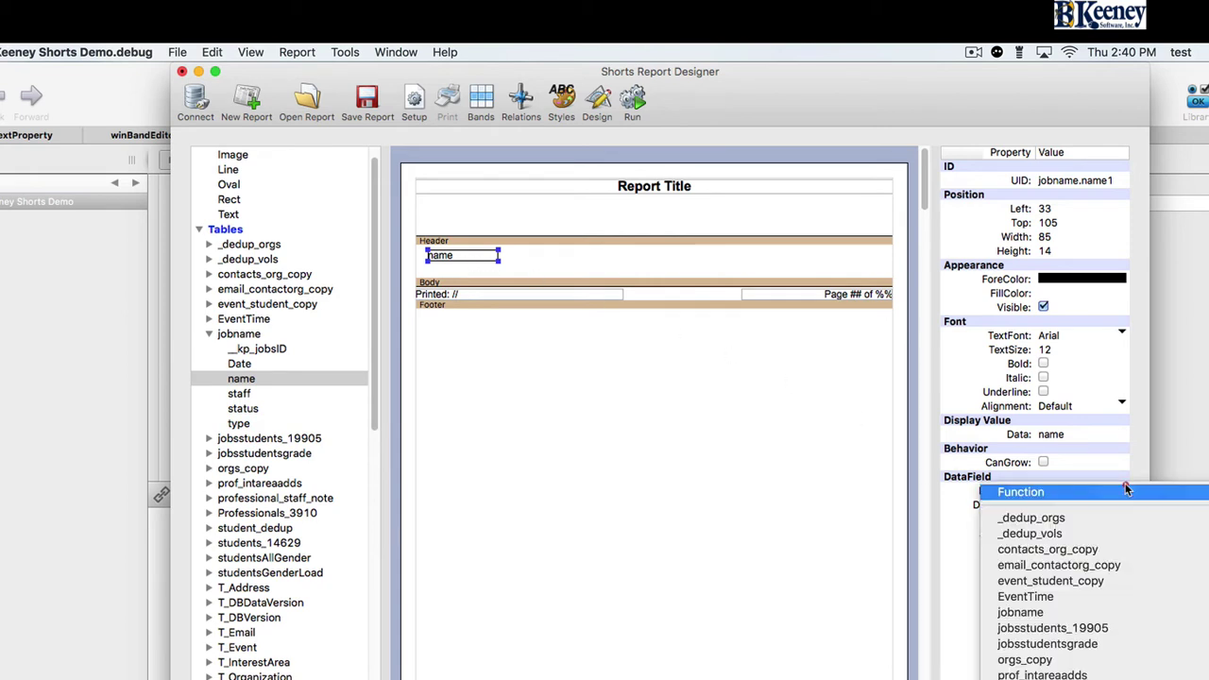
mouse_move(1077, 584)
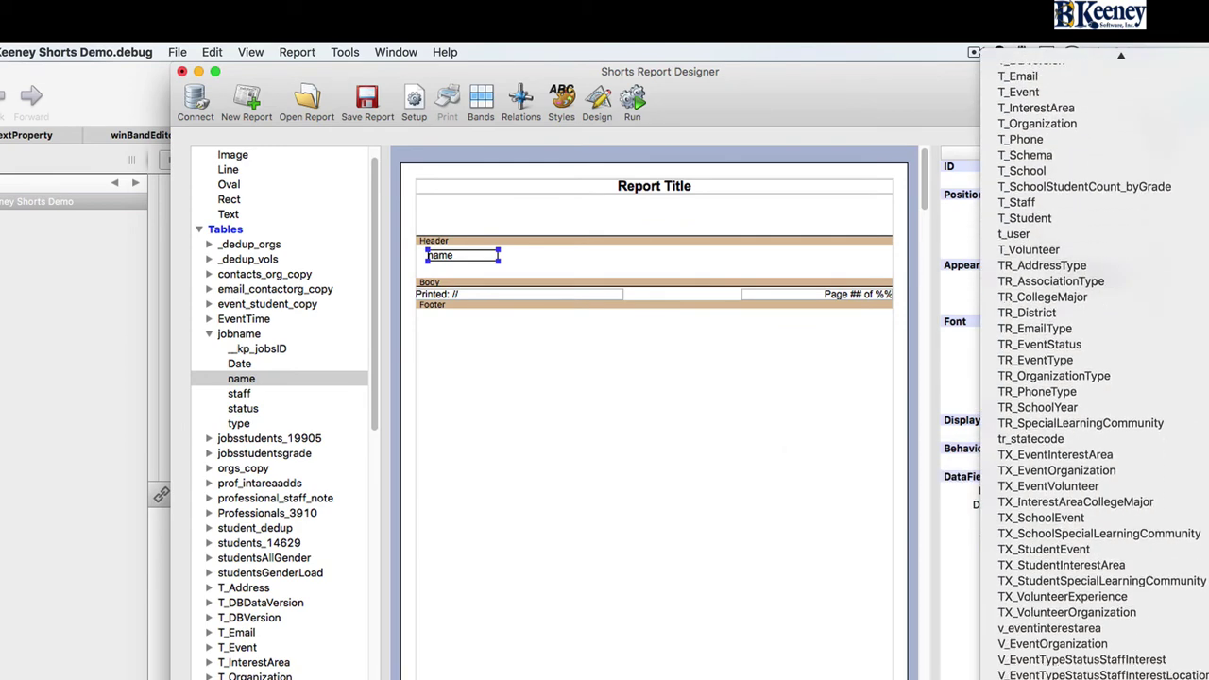
left_click(796, 431)
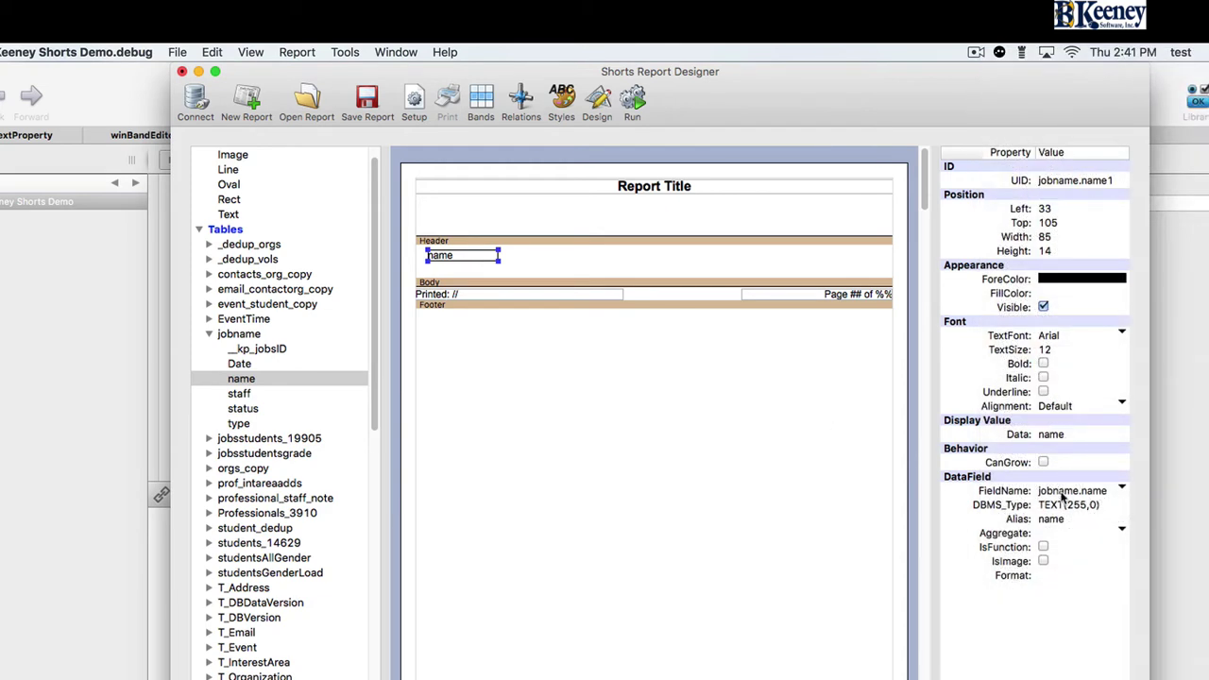
left_click(1122, 490)
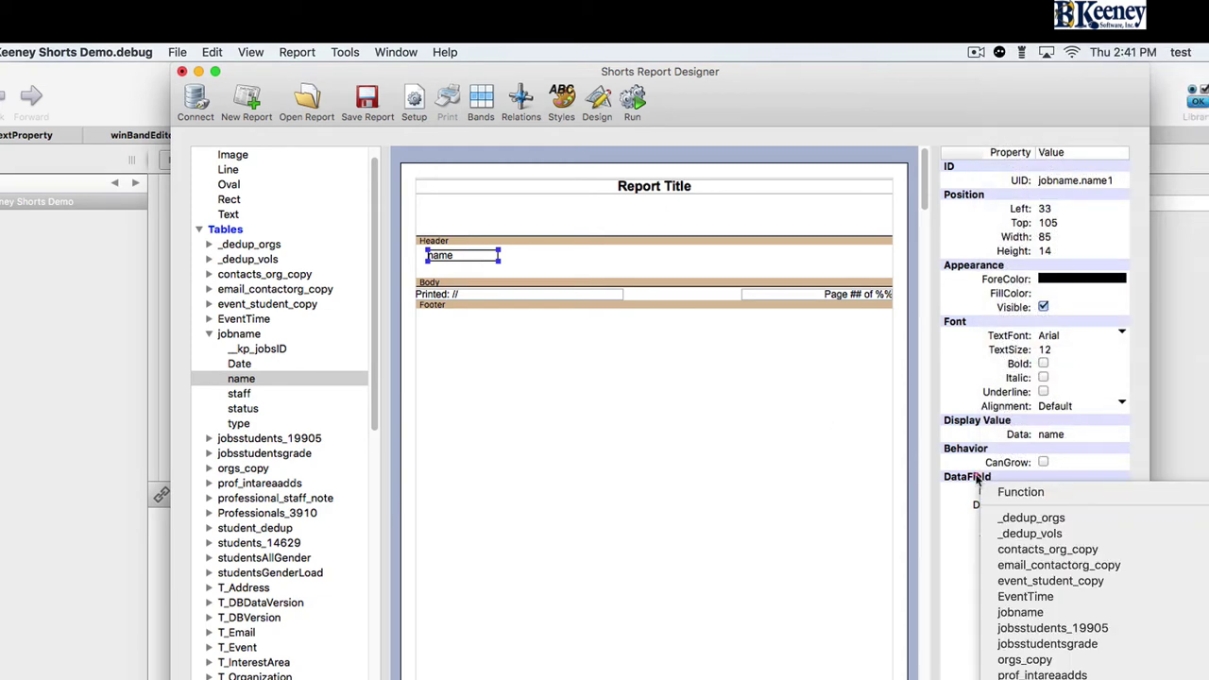
left_click(859, 468)
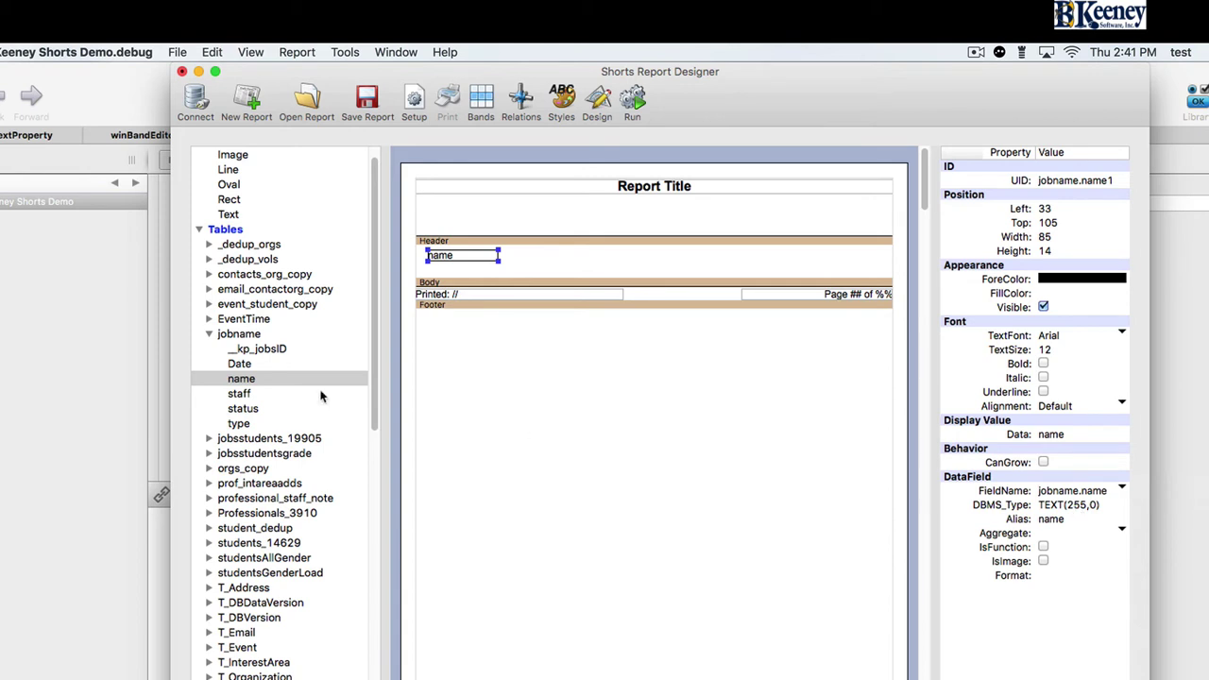
Place the jobname table's status and __kp_jobsID fields in the body band beside the name field
left_click_drag(242, 416, 543, 259)
left_click(543, 257)
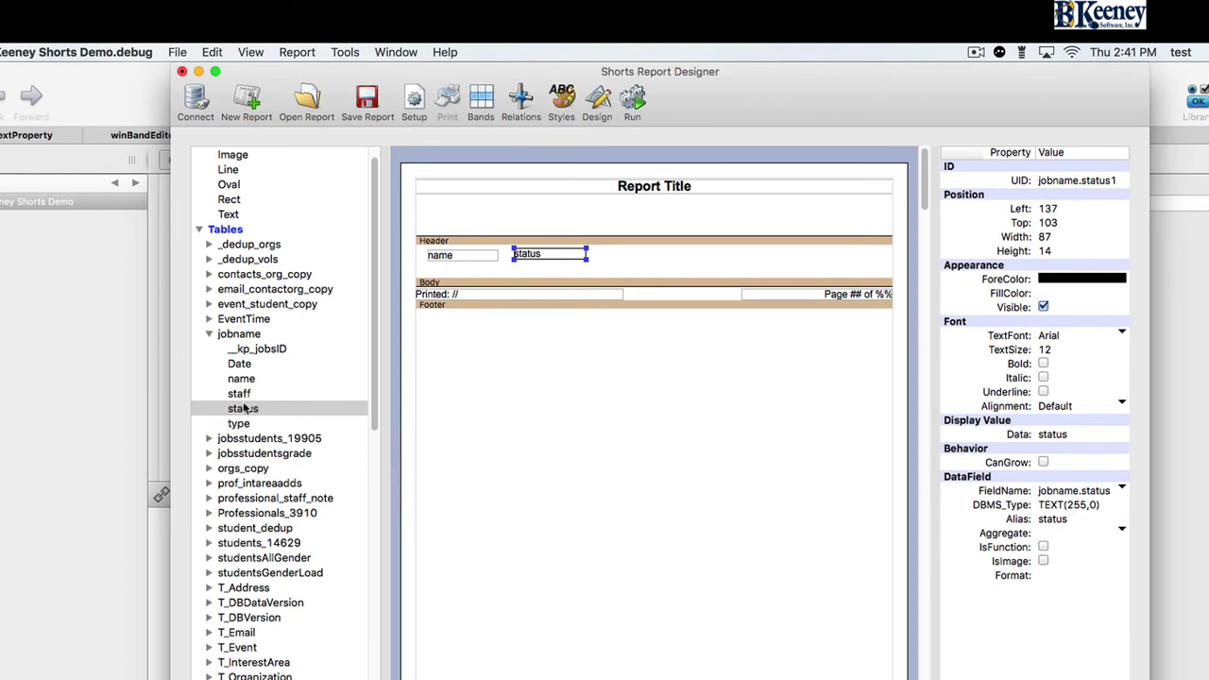
left_click_drag(255, 349, 652, 255)
left_click(652, 253)
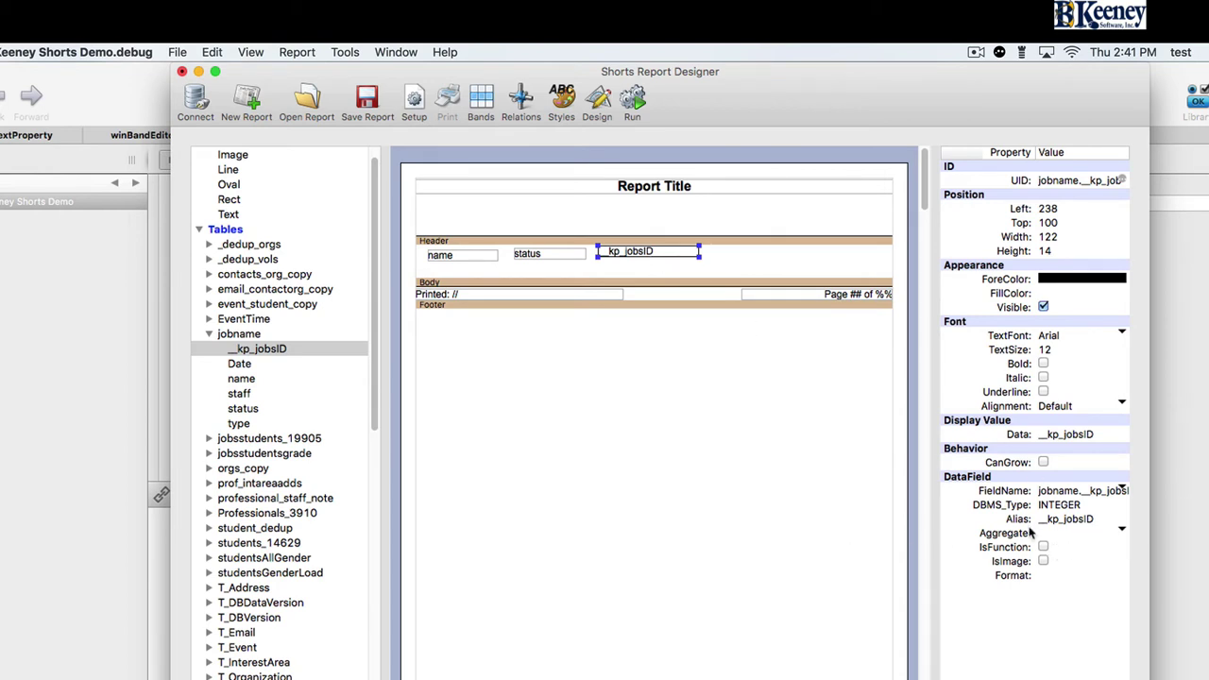
Check the aggregate options of the __kp_jobsID field and try out IsFunction with its field name editor
left_click(1123, 532)
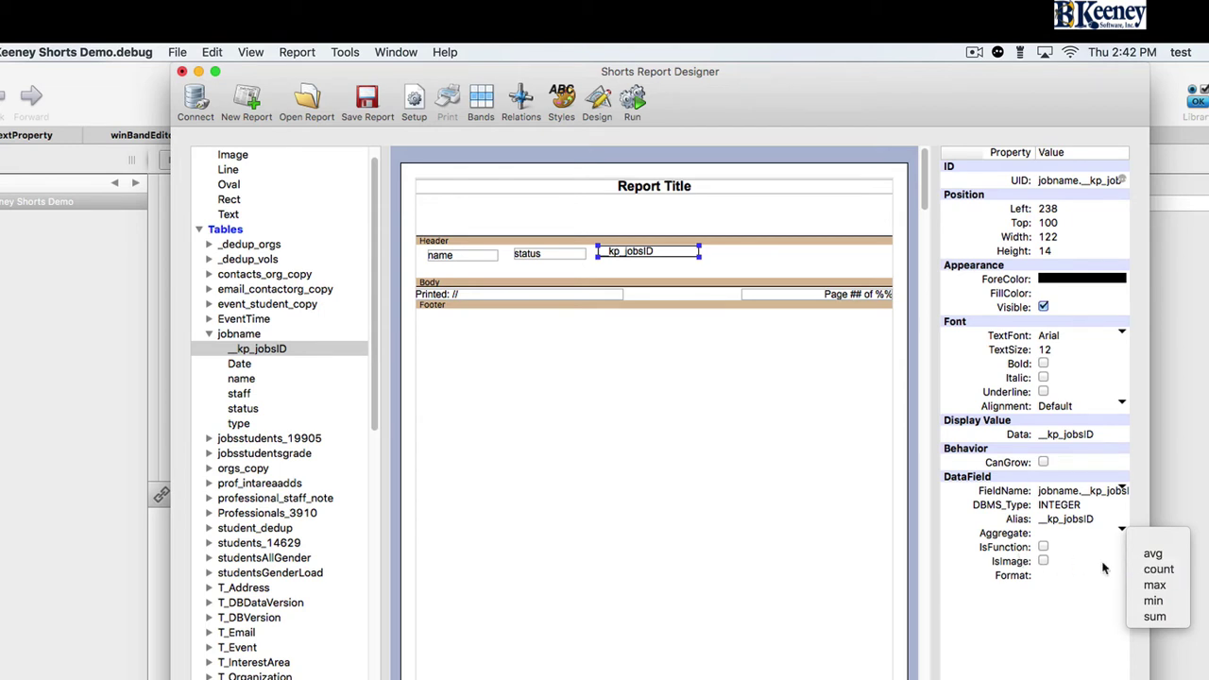
left_click(1012, 551)
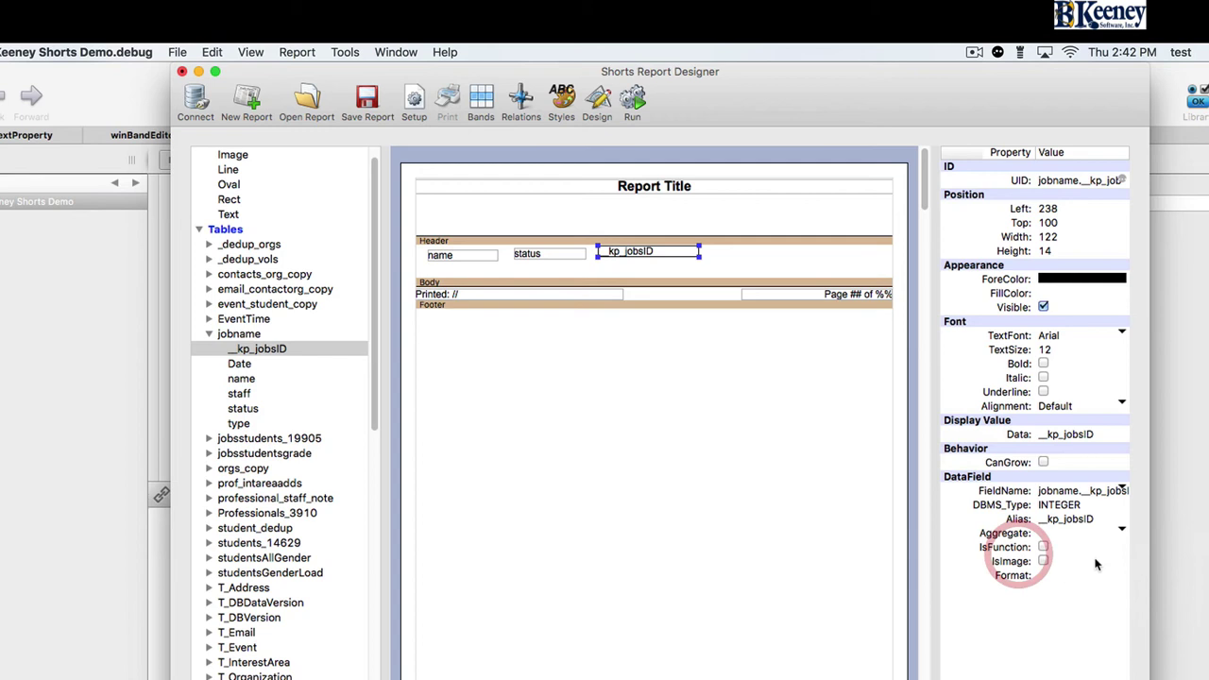
left_click(1042, 546)
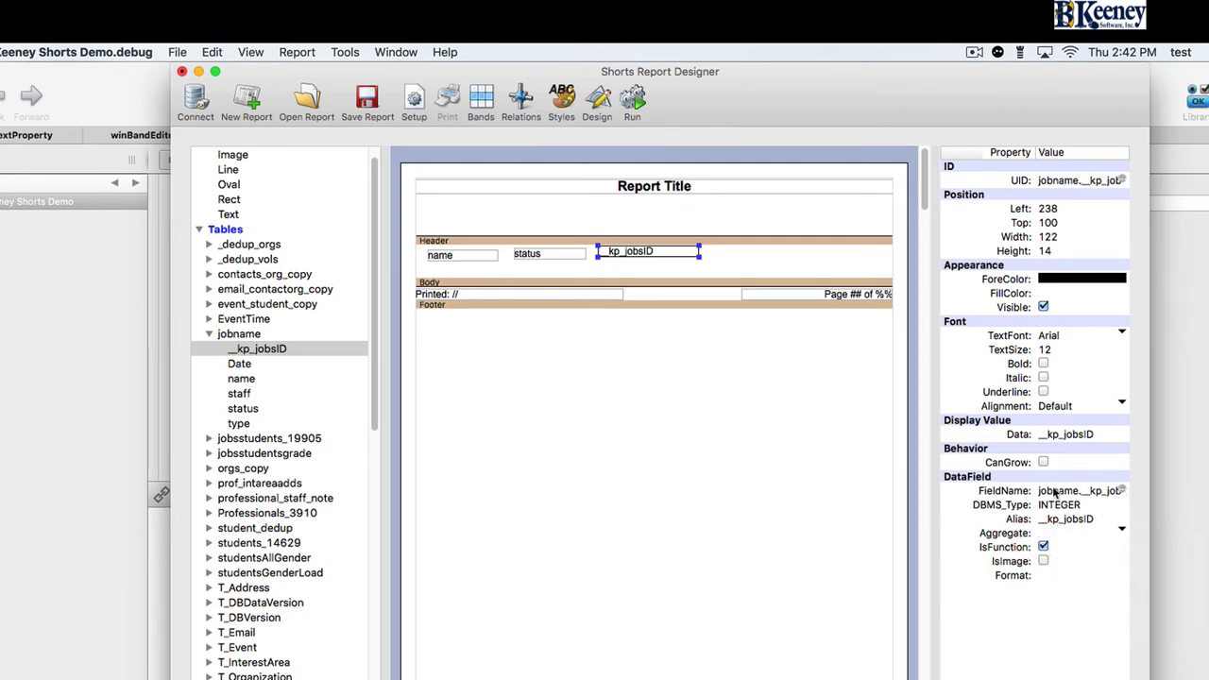
left_click(1121, 491)
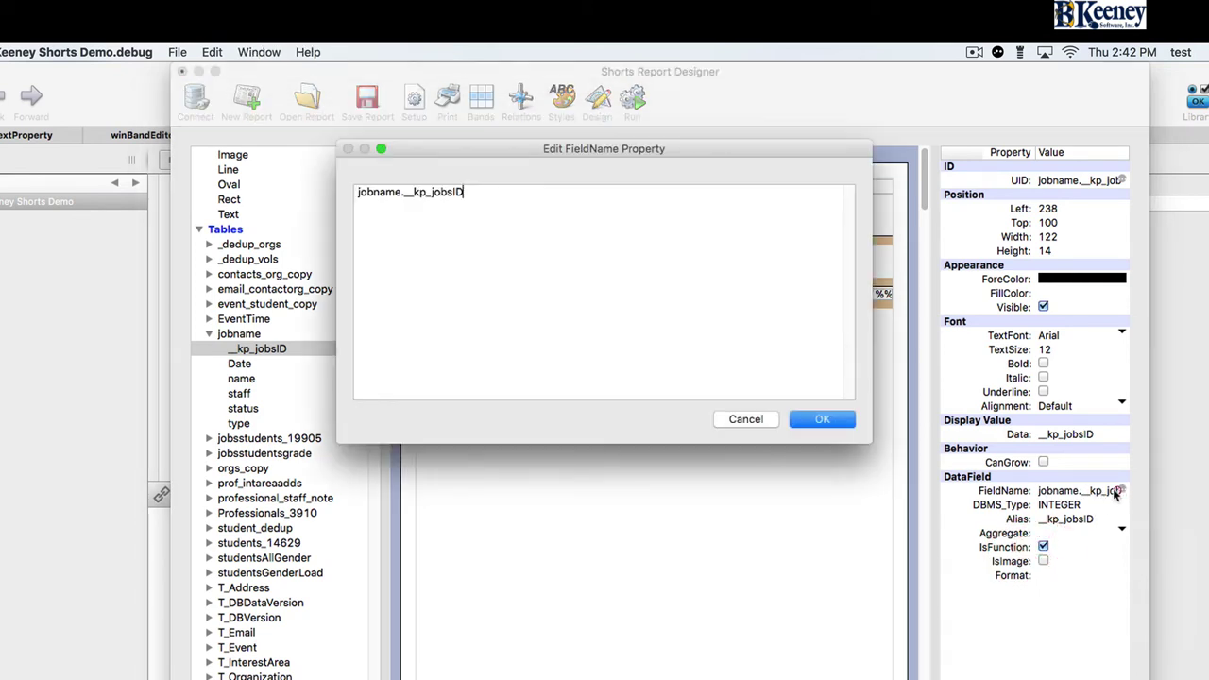
left_click(746, 421)
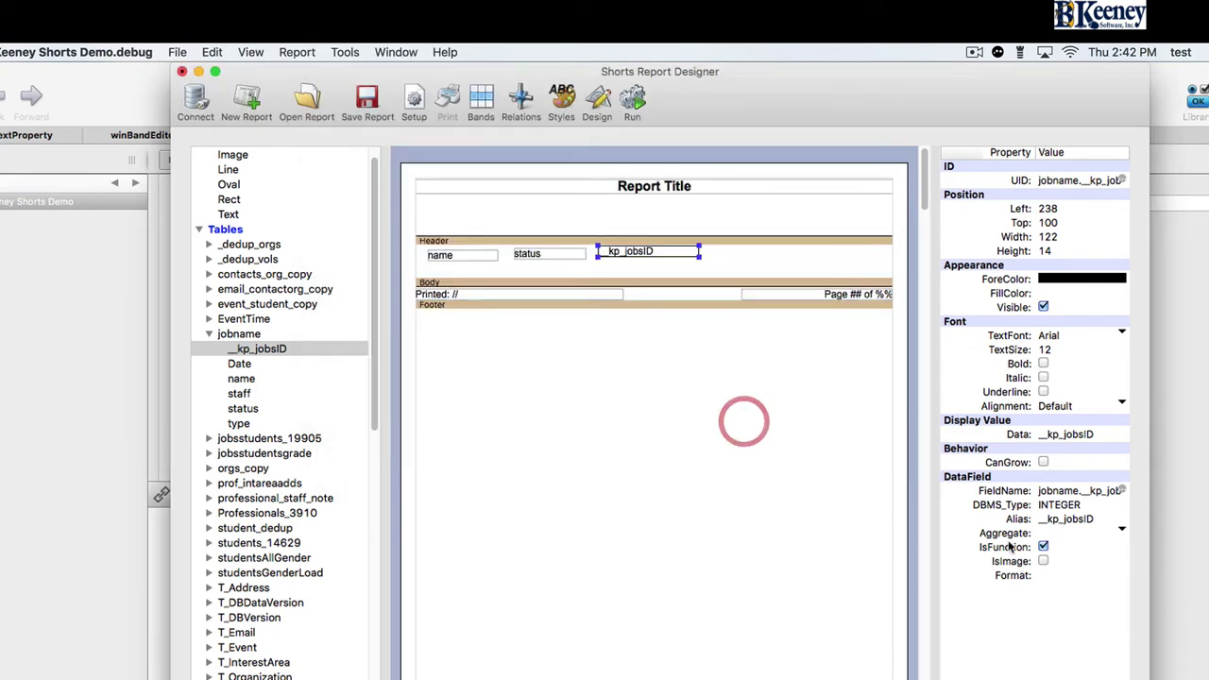
left_click(1044, 547)
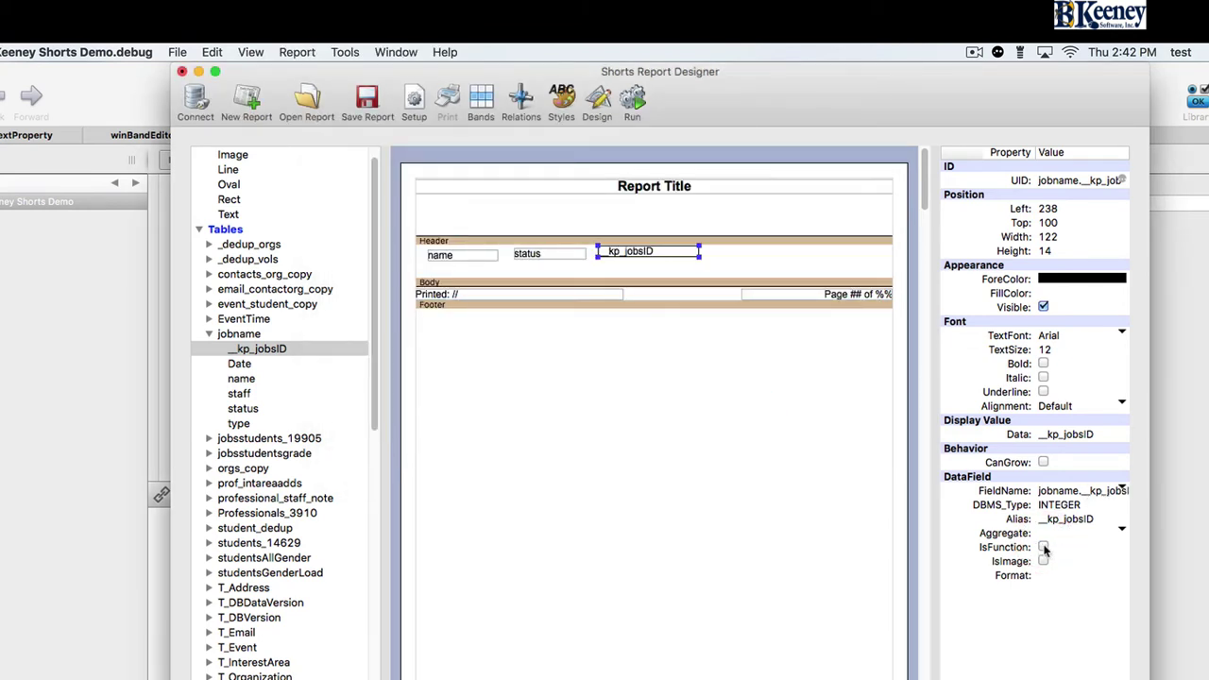
left_click(1043, 547)
left_click(1044, 547)
Set the __kp_jobsID field's FieldName to Function and switch its IsFunction option off
left_click(1122, 491)
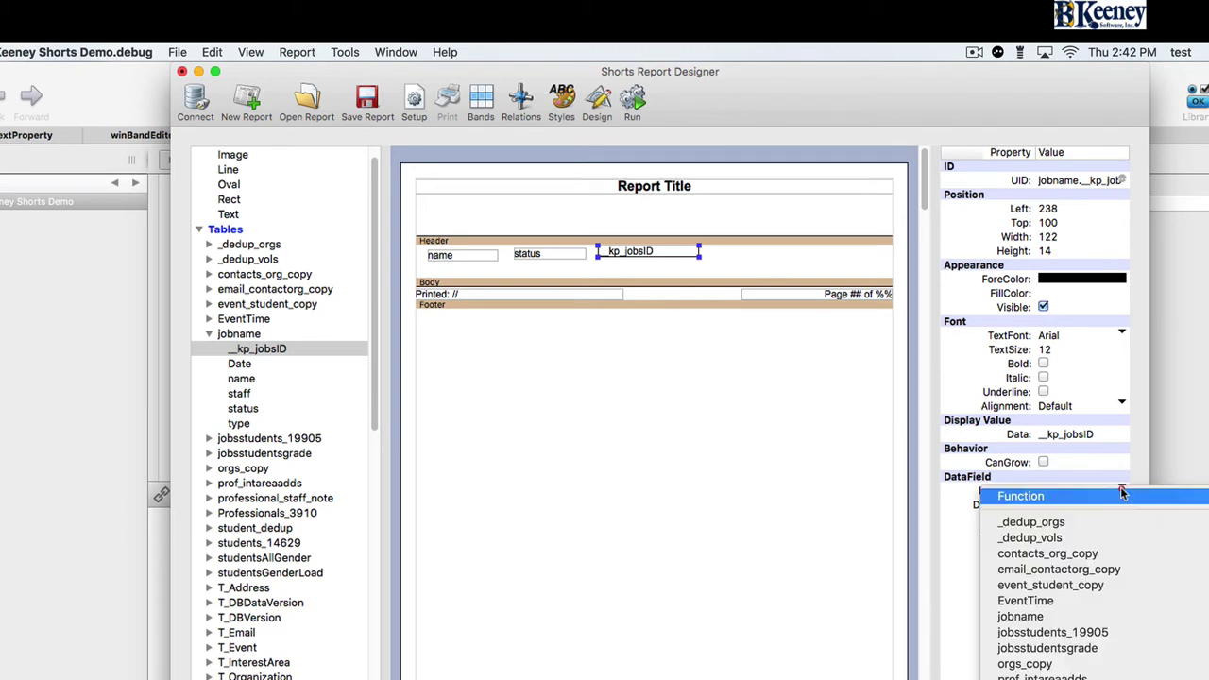
left_click(1119, 493)
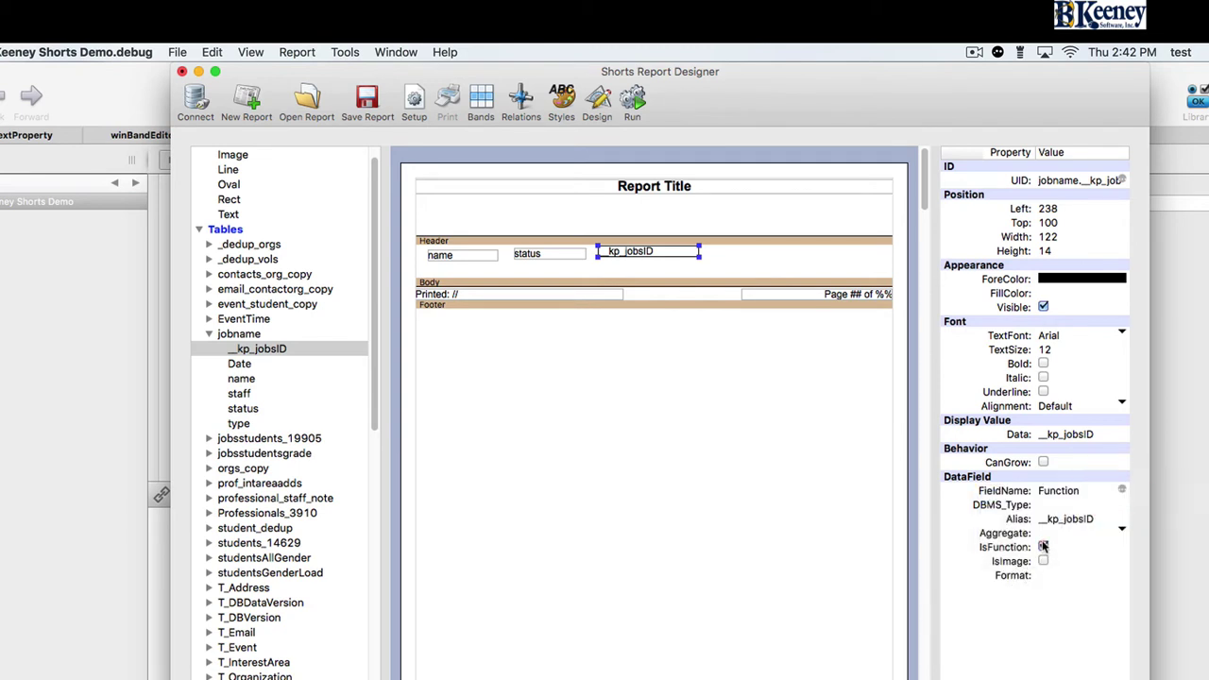
left_click(1044, 547)
left_click(1044, 547)
Turn on IsImage for the __kp_jobsID field and nudge it to about left 244, top 103
left_click_drag(638, 251, 642, 257)
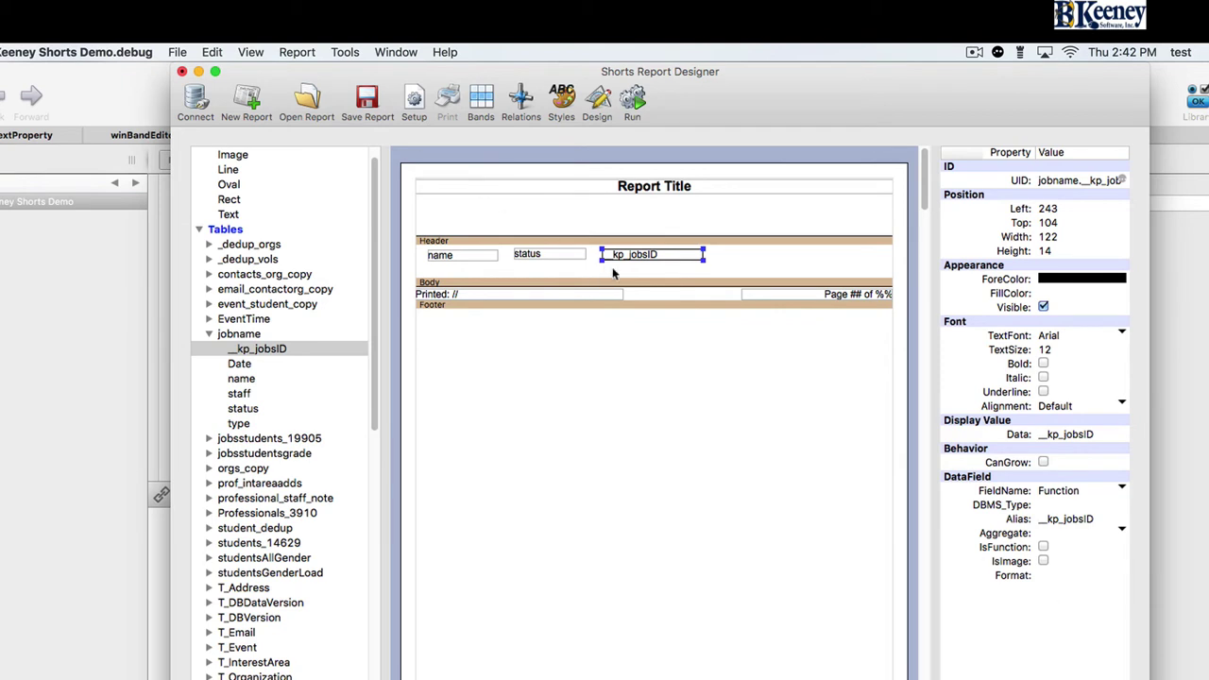
left_click(1042, 561)
left_click_drag(628, 261, 630, 259)
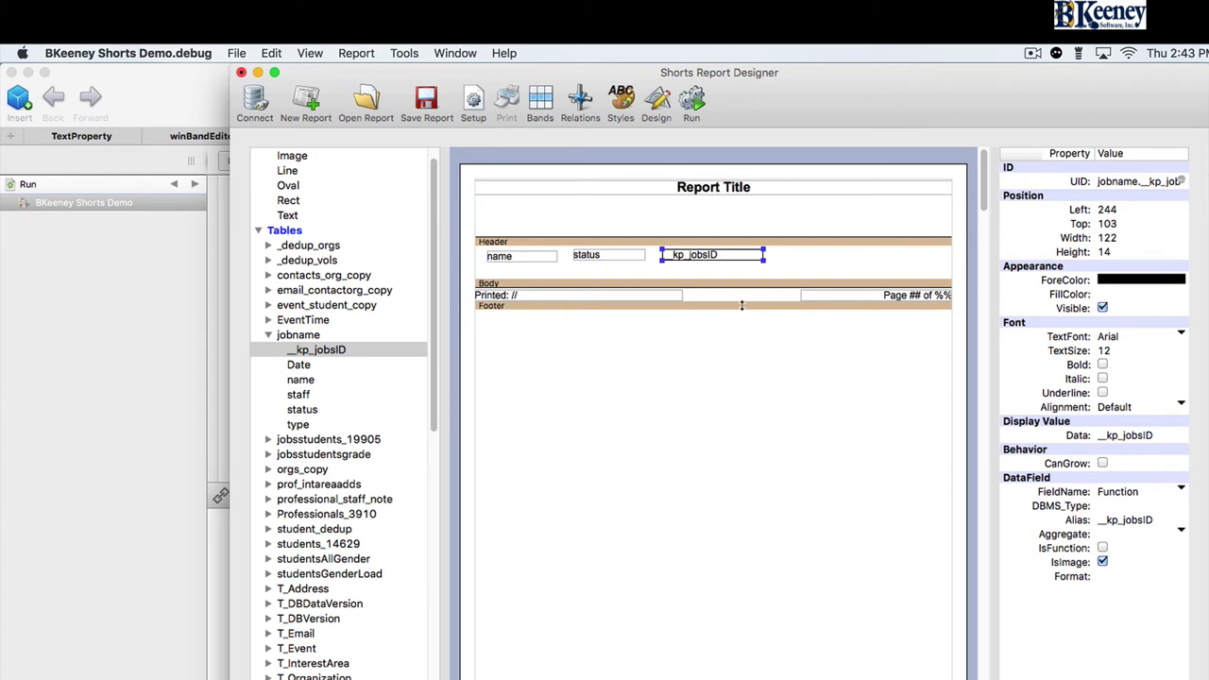
Examine the preset date and time formats available for the __kp_jobsID field
left_click(1101, 575)
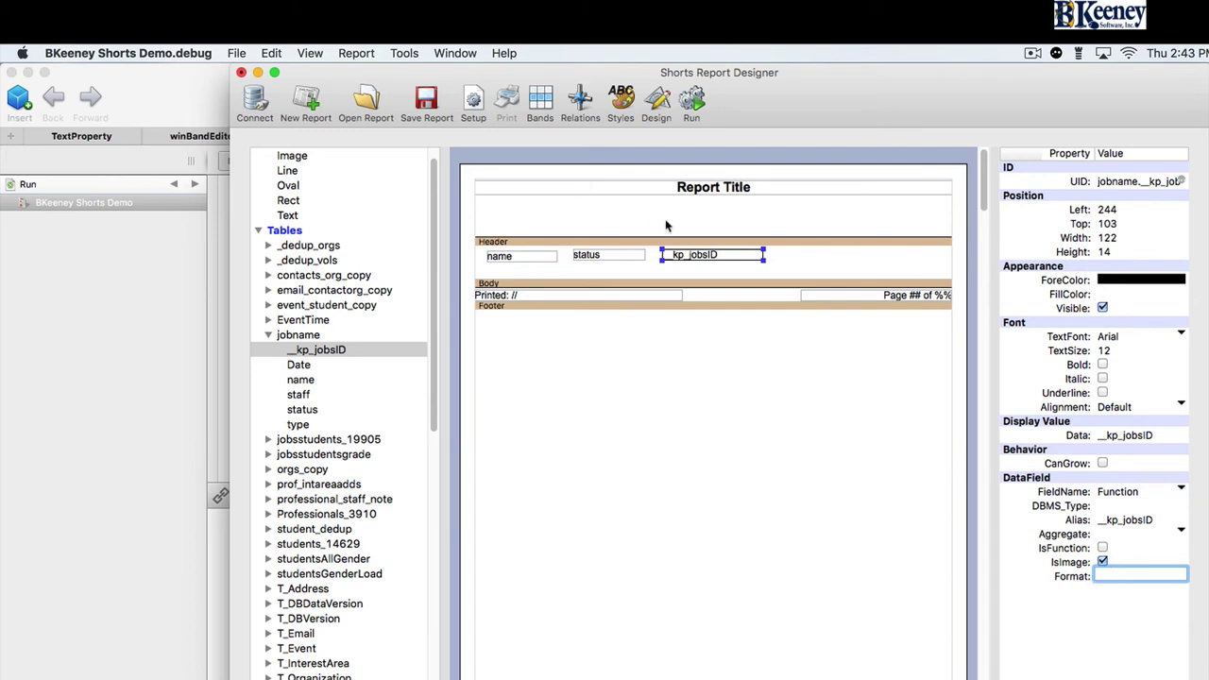
left_click(1109, 577)
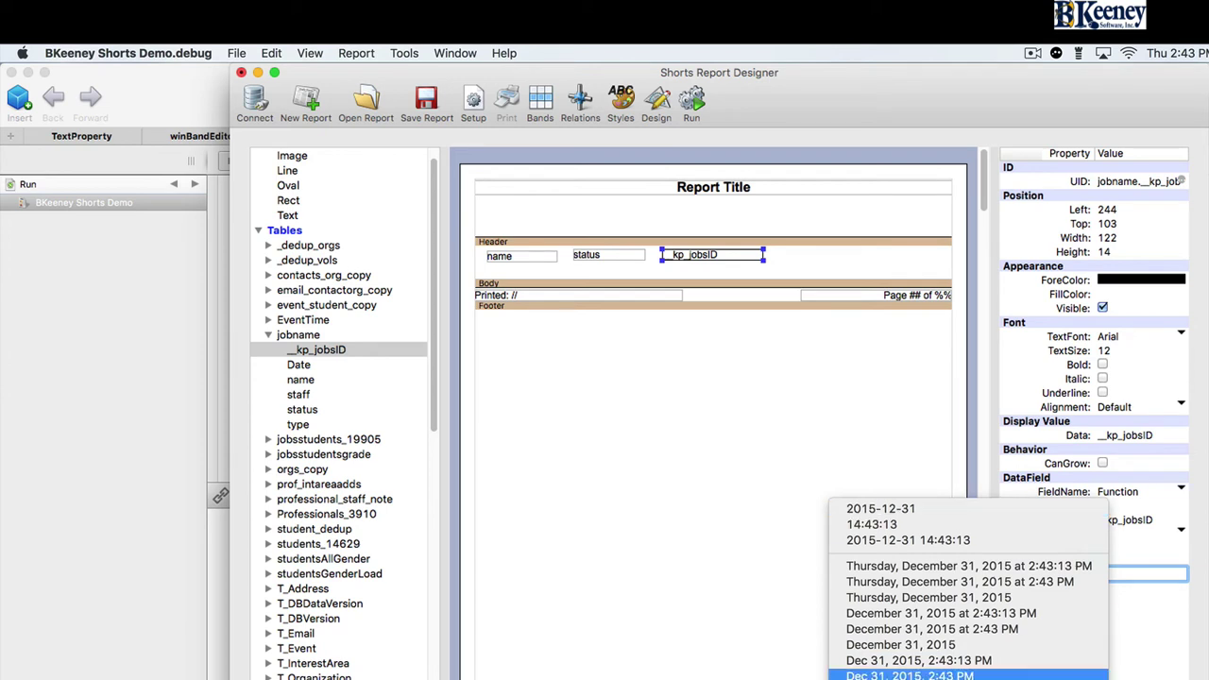
left_click(902, 510)
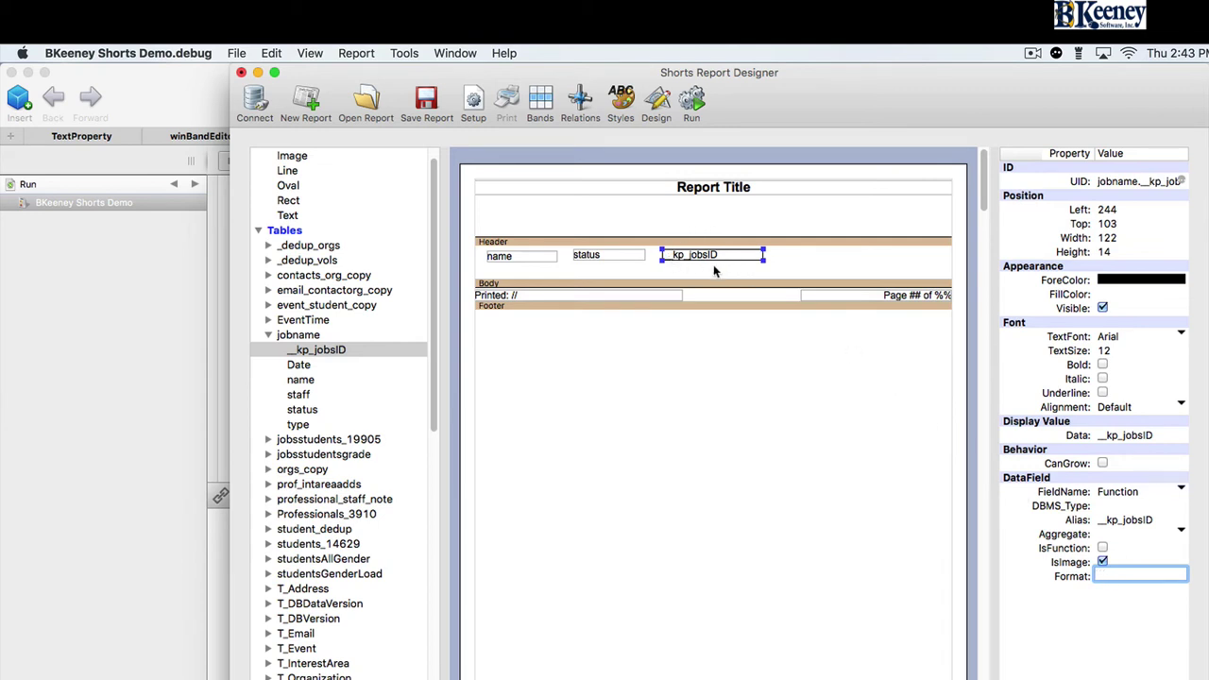
left_click(1121, 609)
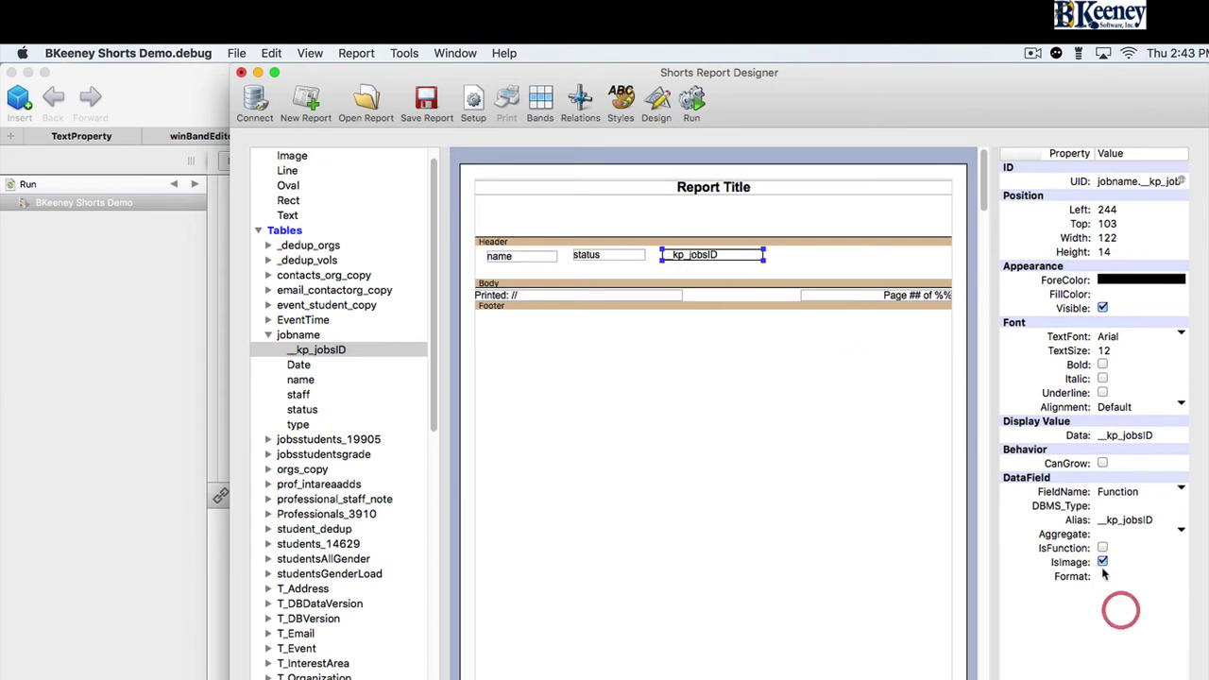
left_click(1106, 577)
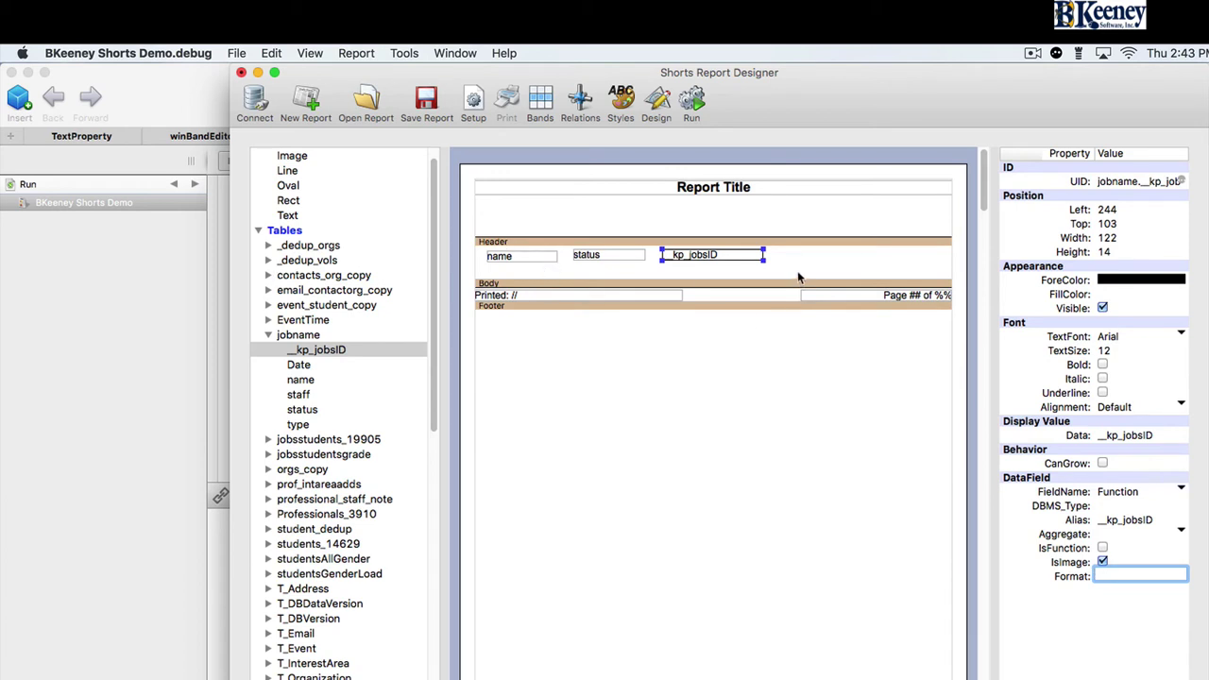
Align the top edges of the name, status and __kp_jobsID fields in the body band
left_click_drag(798, 274, 531, 244)
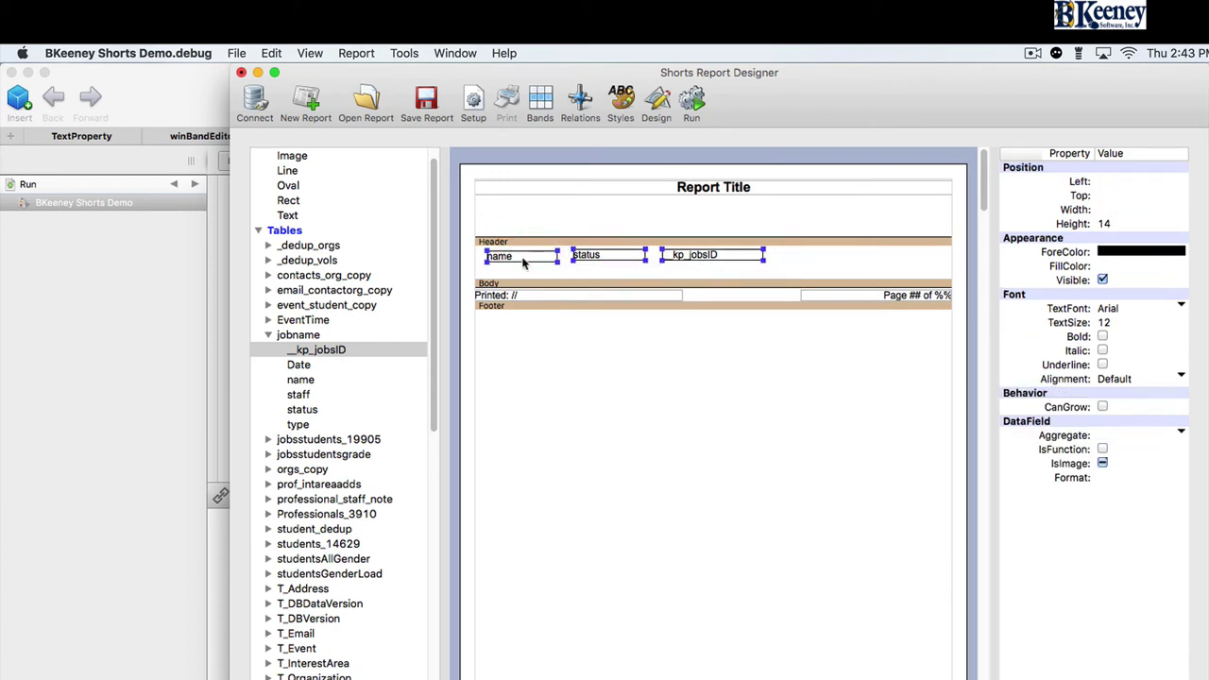
right_click(522, 260)
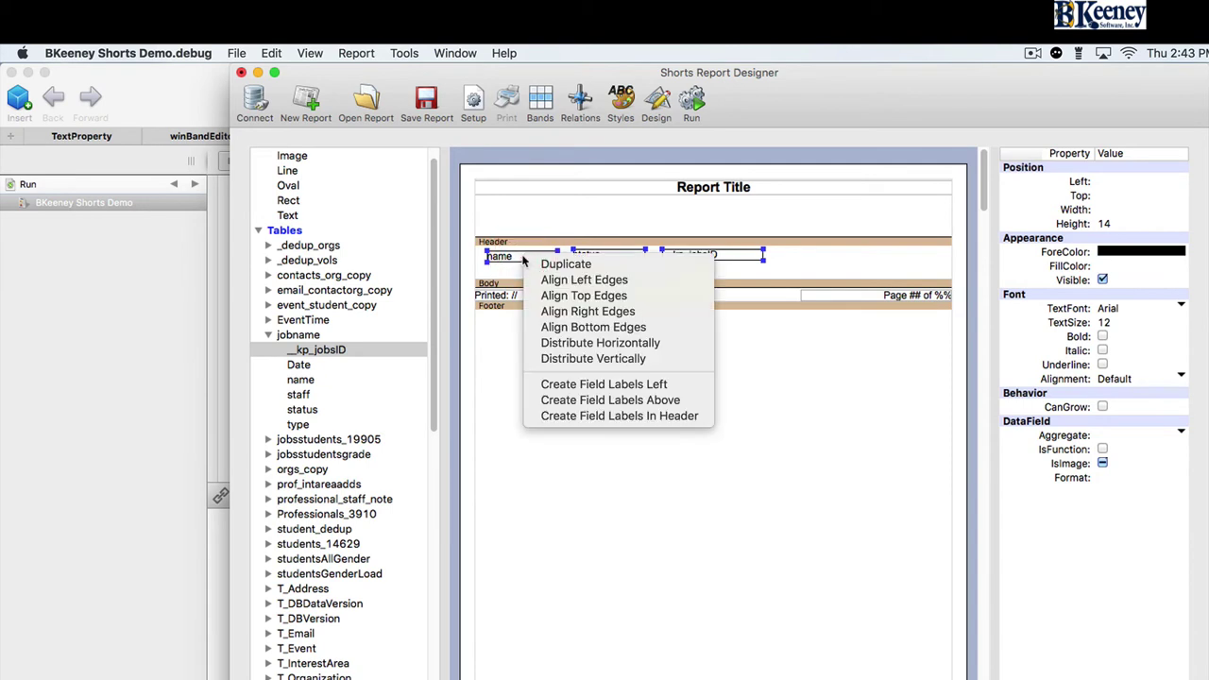
left_click(577, 296)
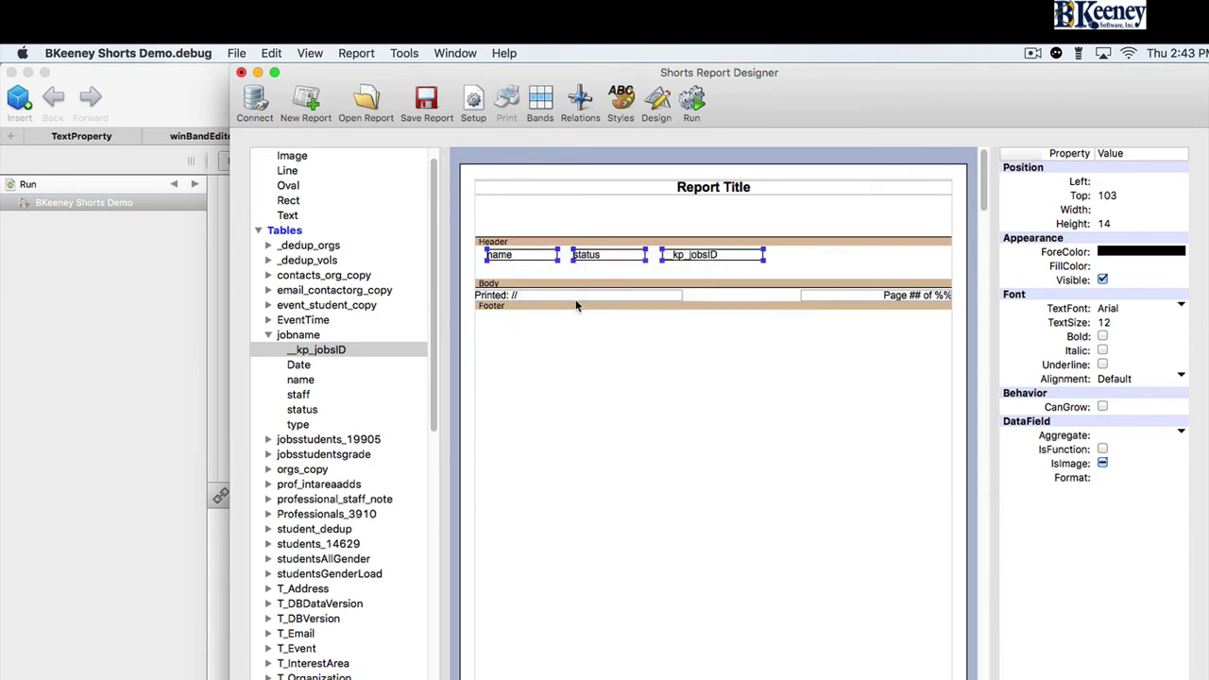
Create field labels in the header for the three body fields and shrink the body band to fit its field row
right_click(531, 255)
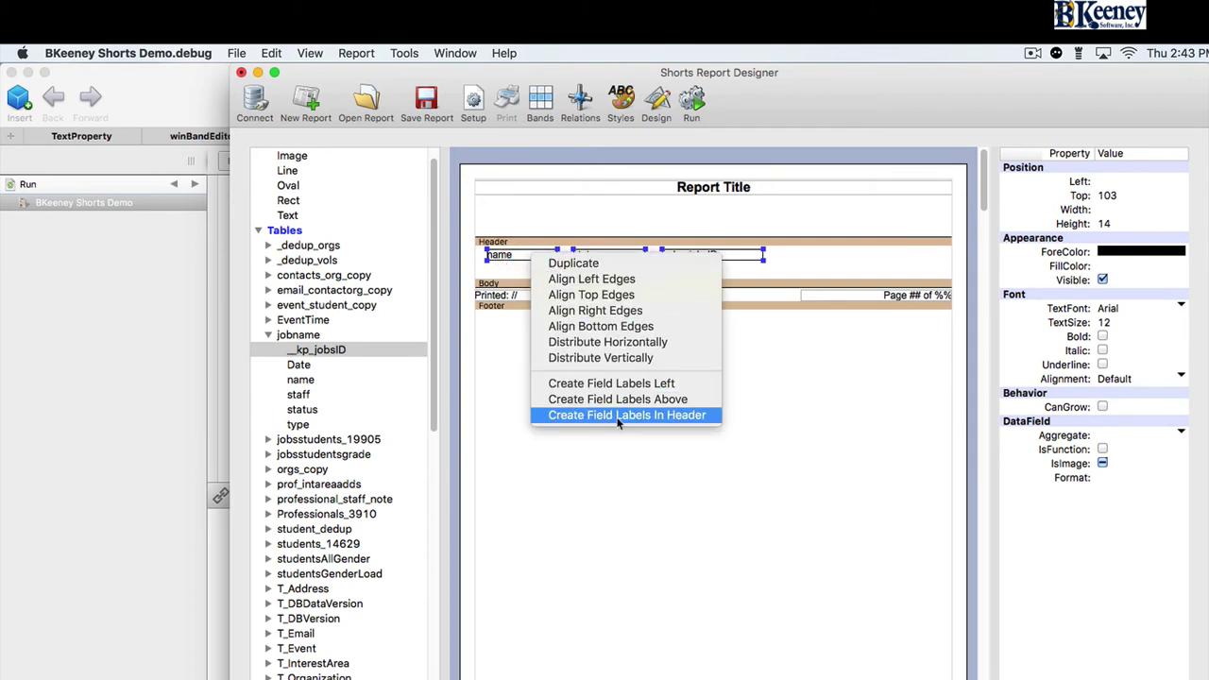
left_click(648, 417)
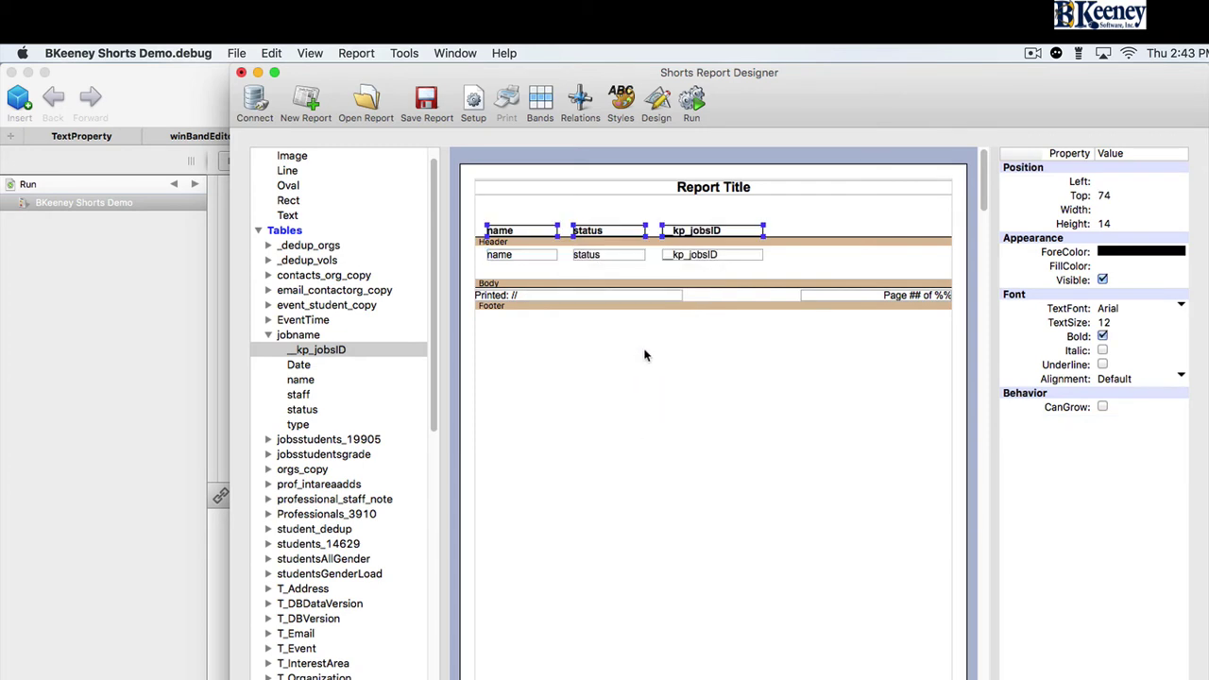
left_click_drag(711, 288, 714, 268)
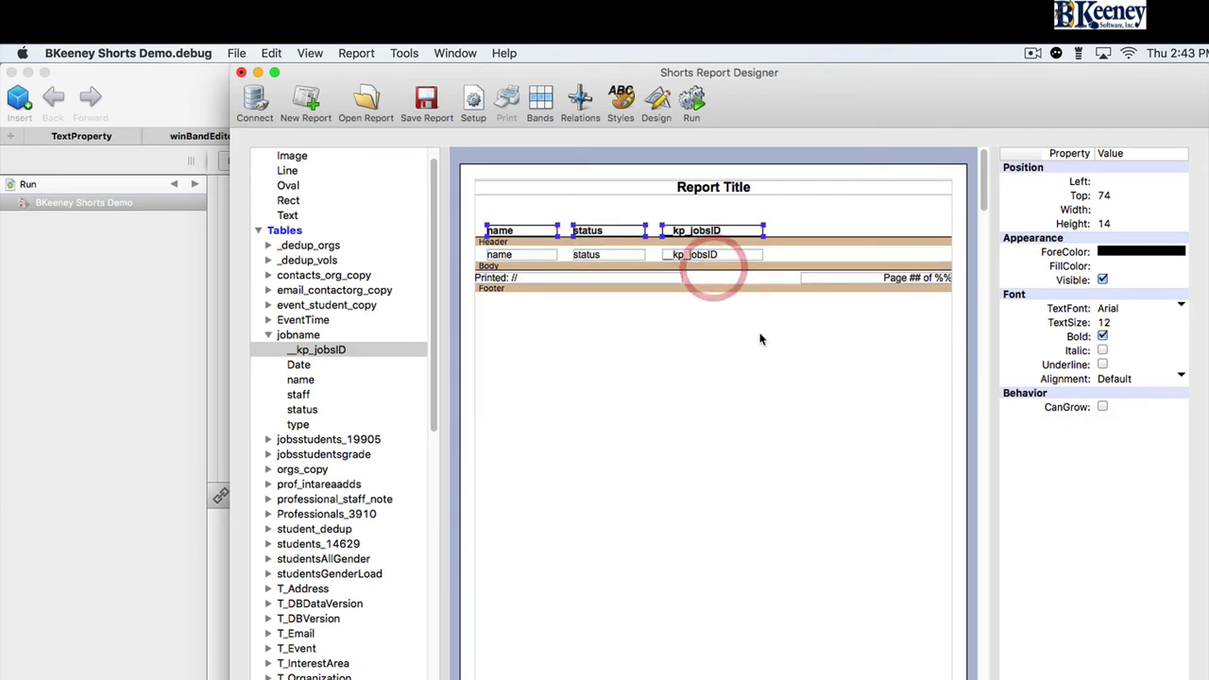
left_click(807, 217)
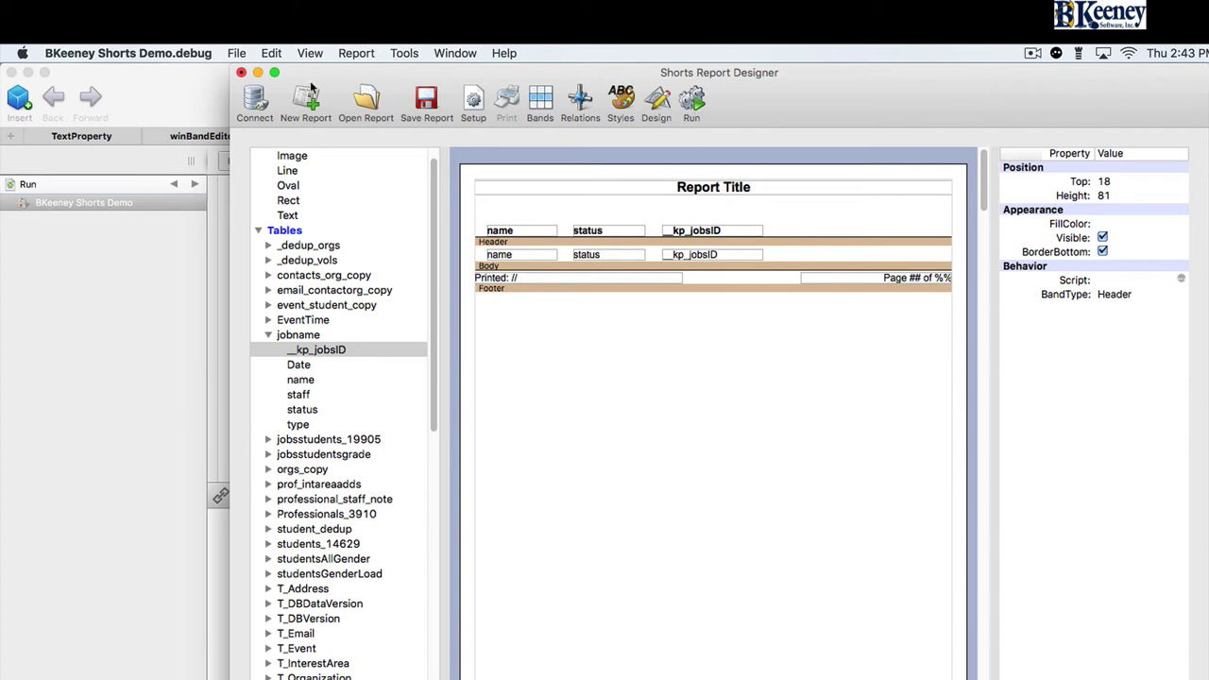
Save the report to the Desktop as 2nd Report, preview its output and return to the design layout
left_click(433, 108)
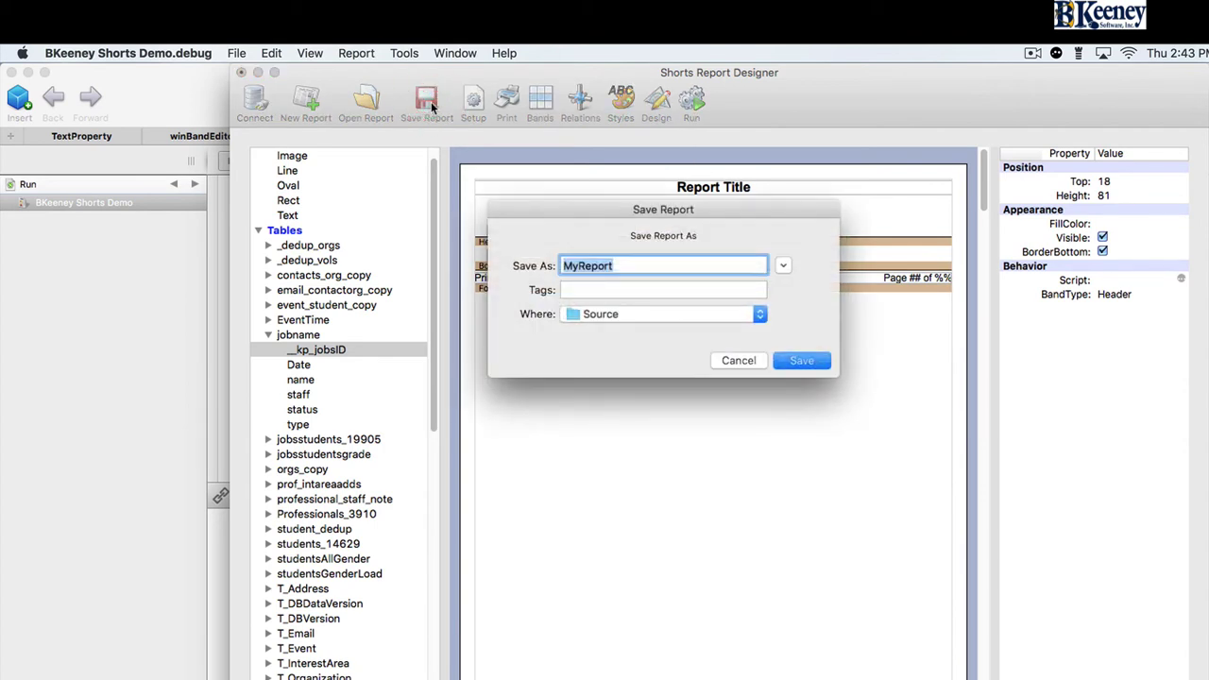
left_click(641, 315)
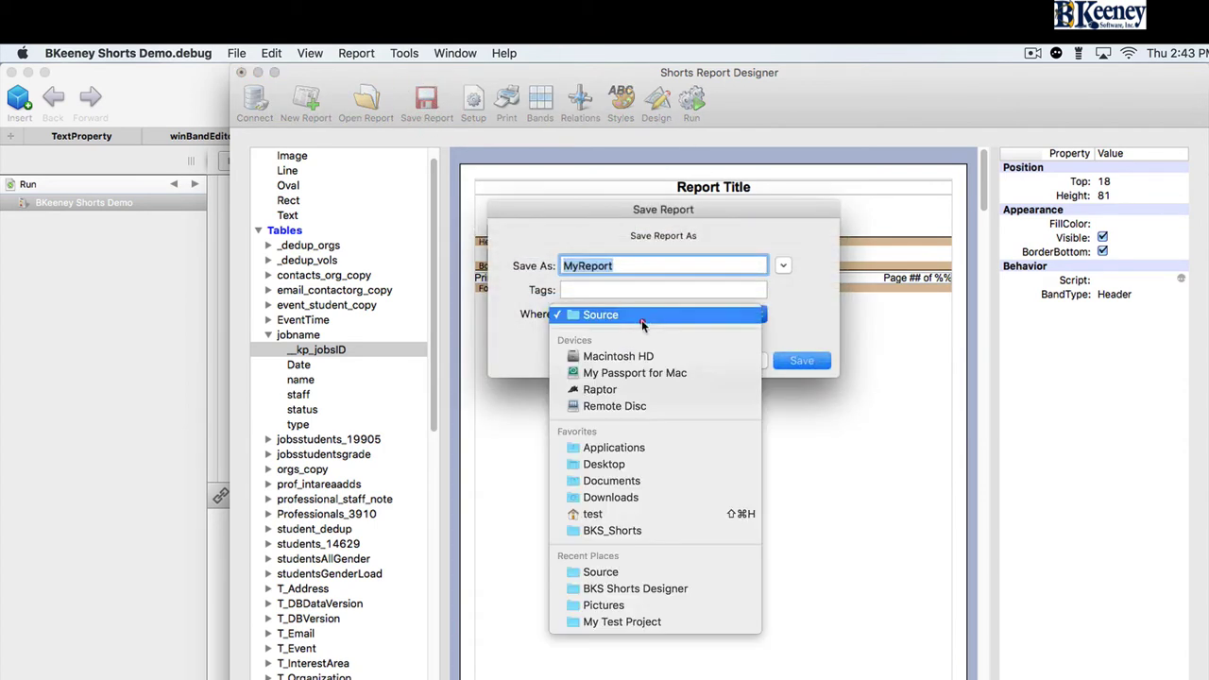
left_click(637, 464)
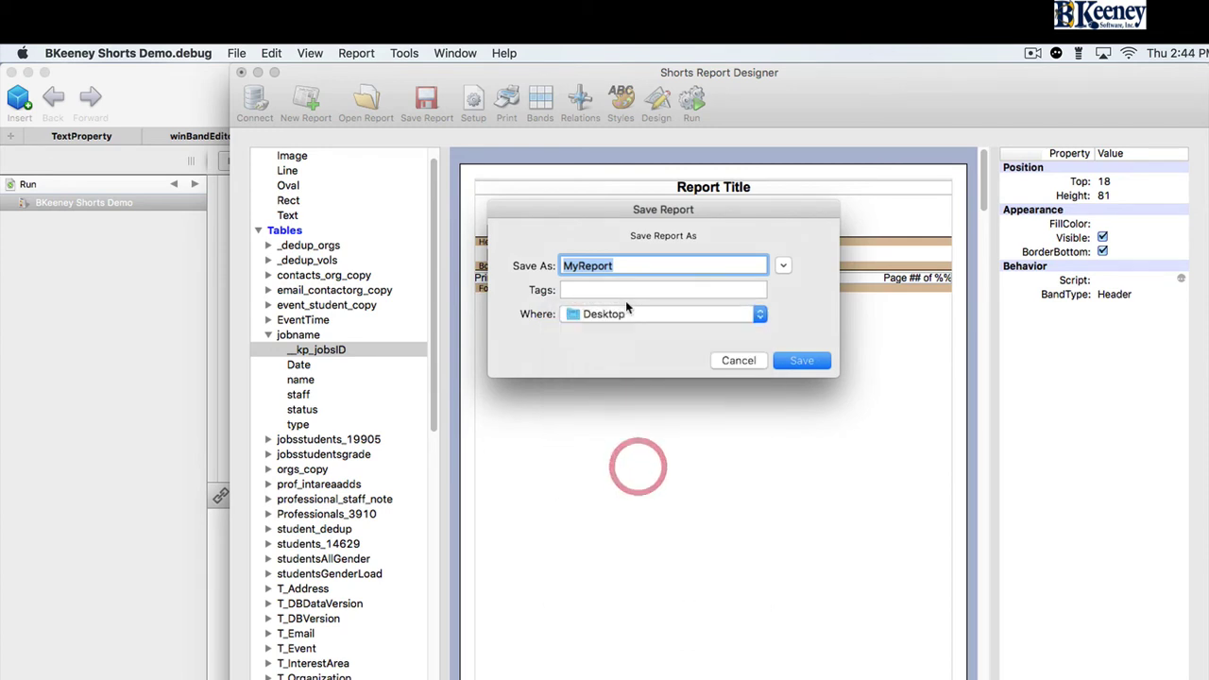
type("2nd R")
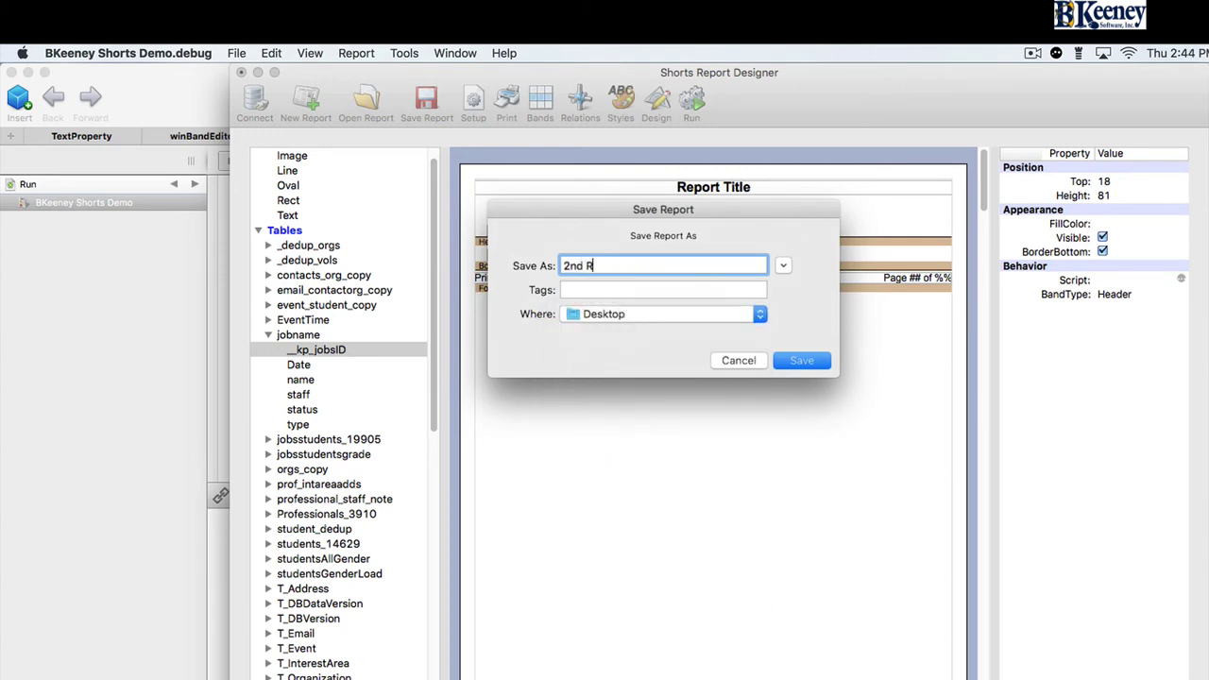
type("eport")
key("Return")
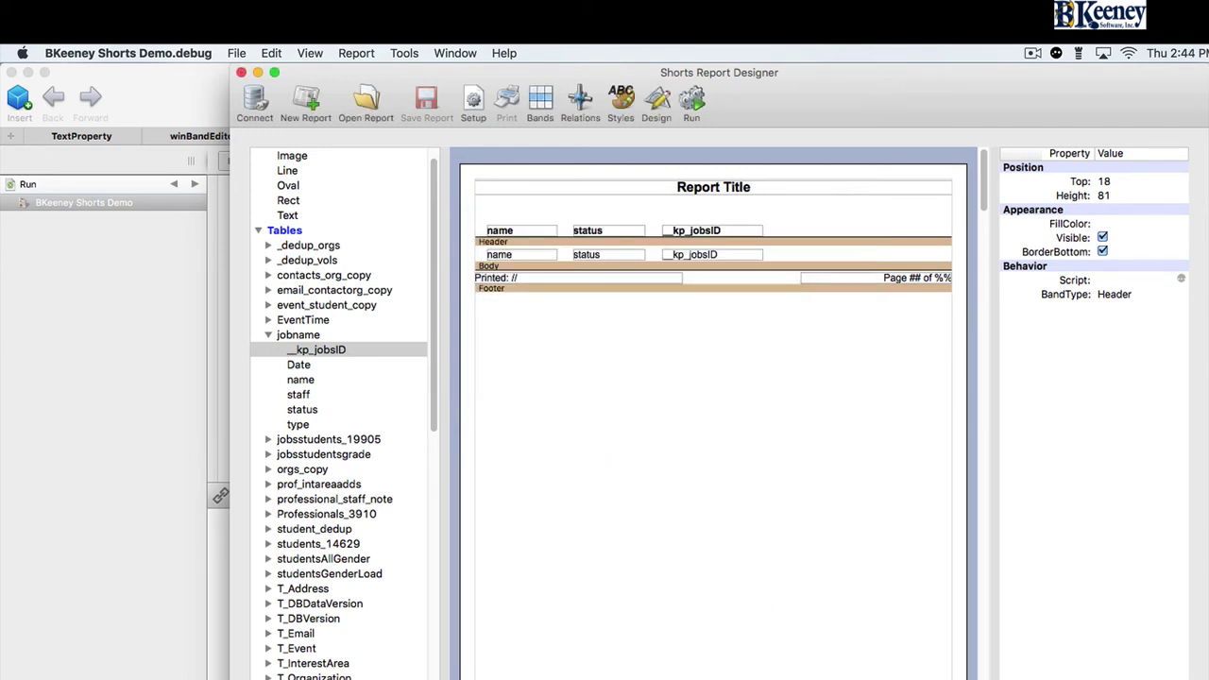
left_click(690, 100)
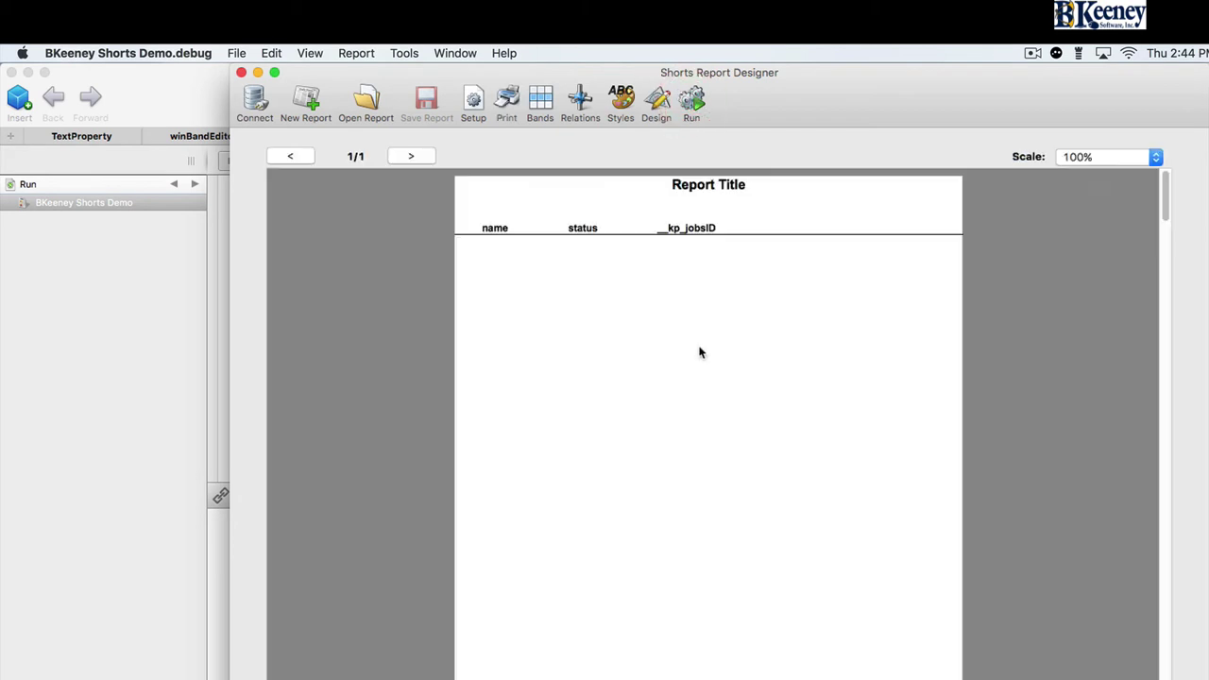
left_click(659, 106)
Collapse the tables in the object list and expand the Vr_EventType view to list its fields
left_click(268, 335)
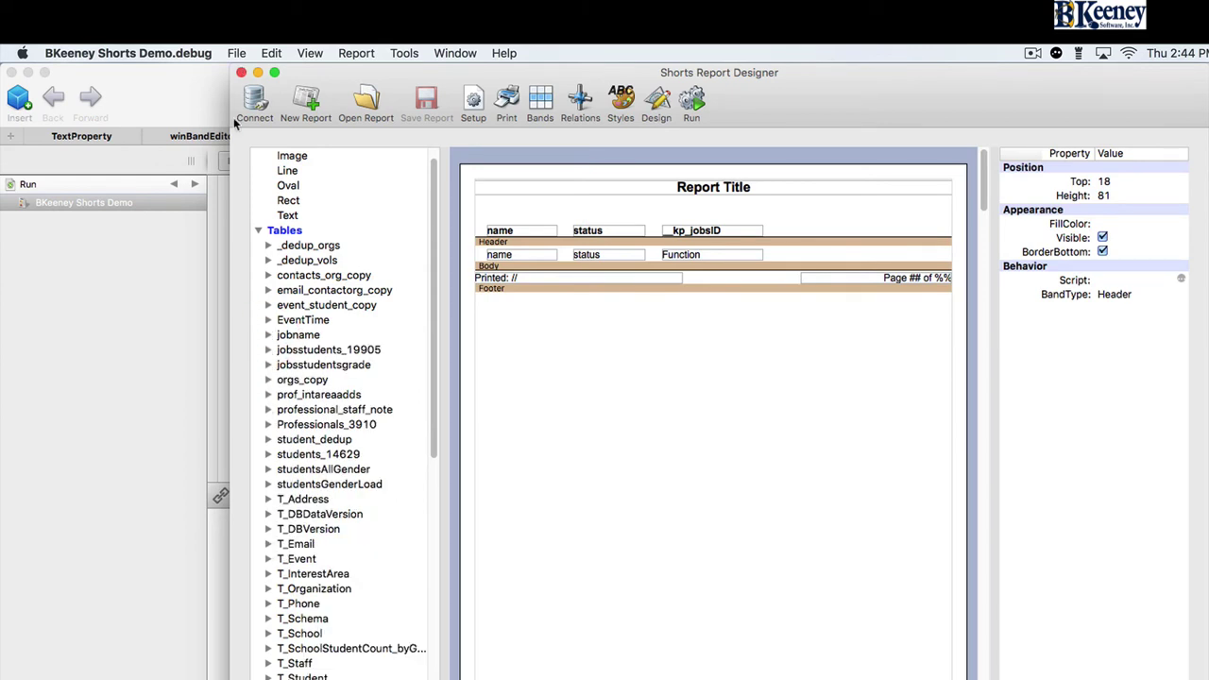
left_click(258, 231)
left_click(258, 245)
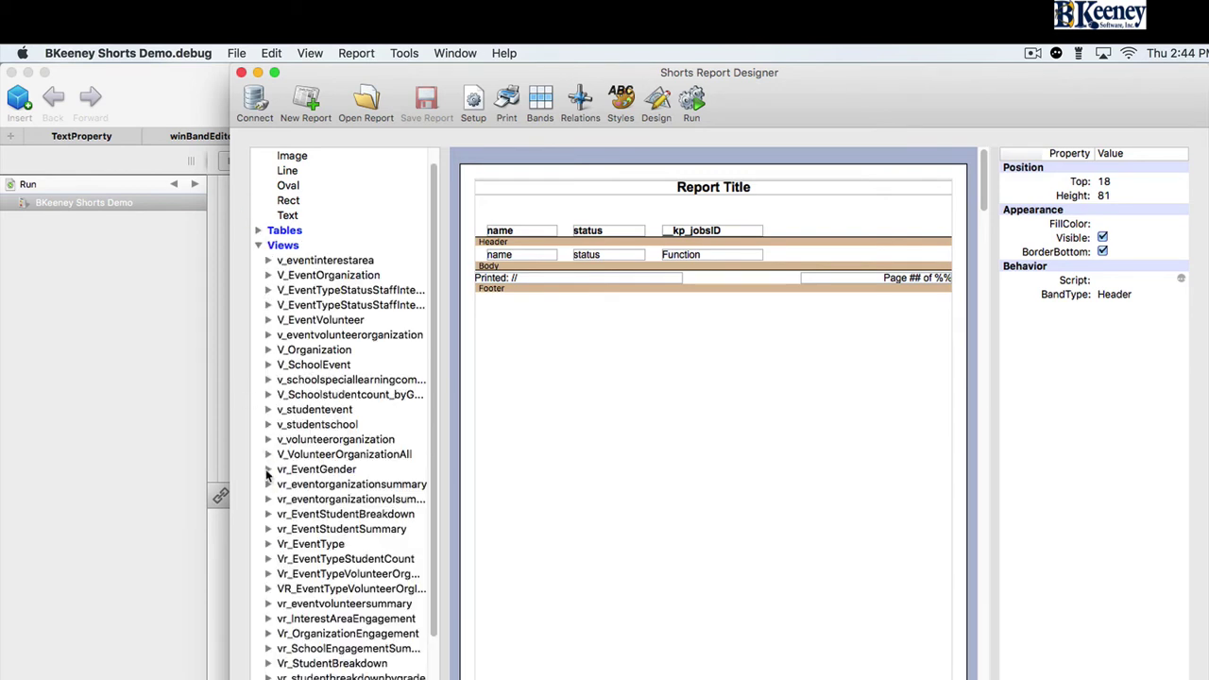
left_click(268, 544)
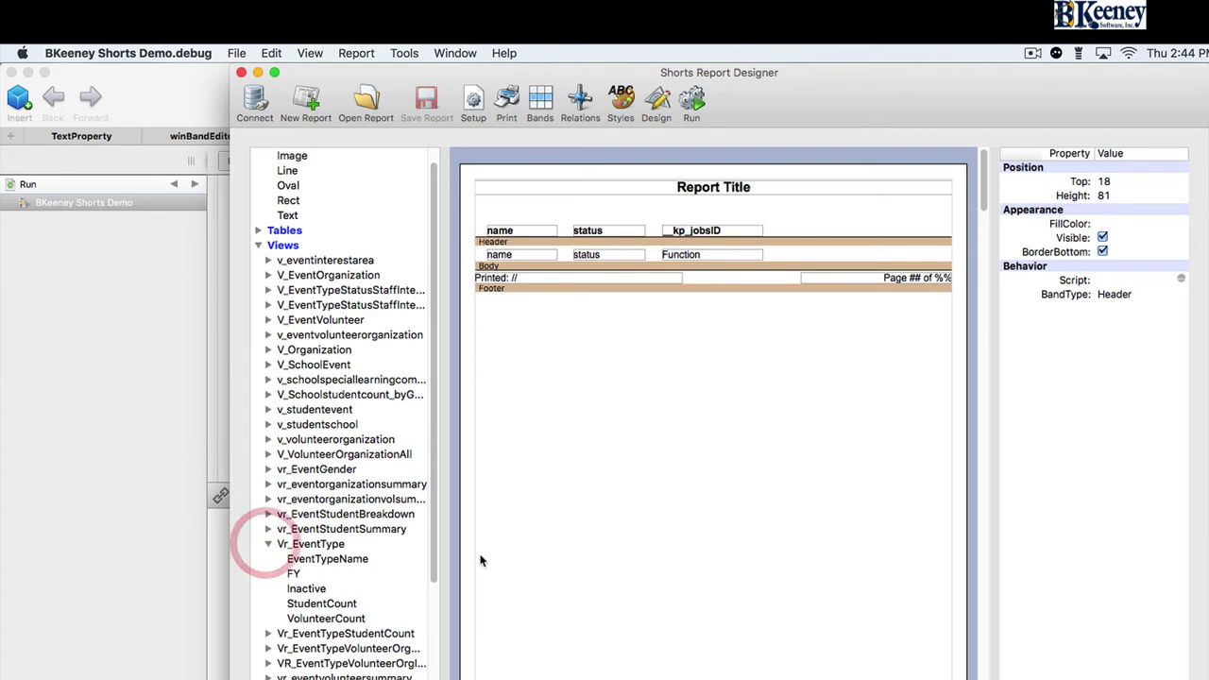
Delete the three jobname fields from the body band together with their labels in the header
left_click_drag(789, 259, 500, 216)
key("BackSpace")
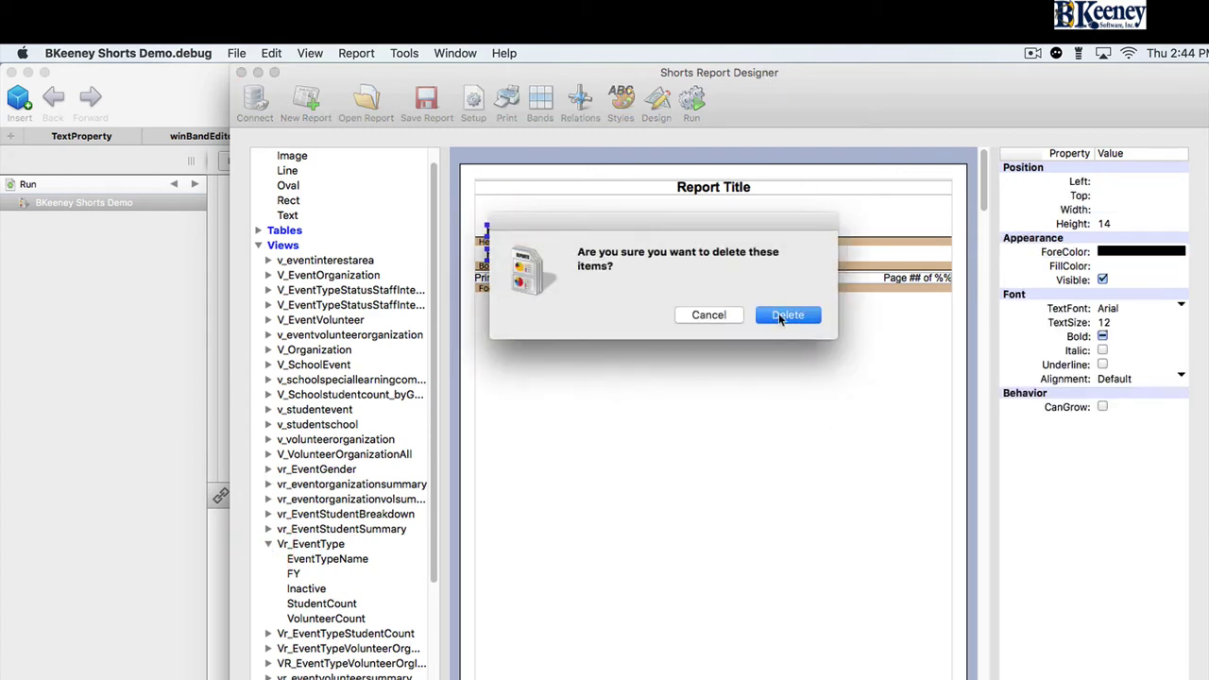
left_click(780, 315)
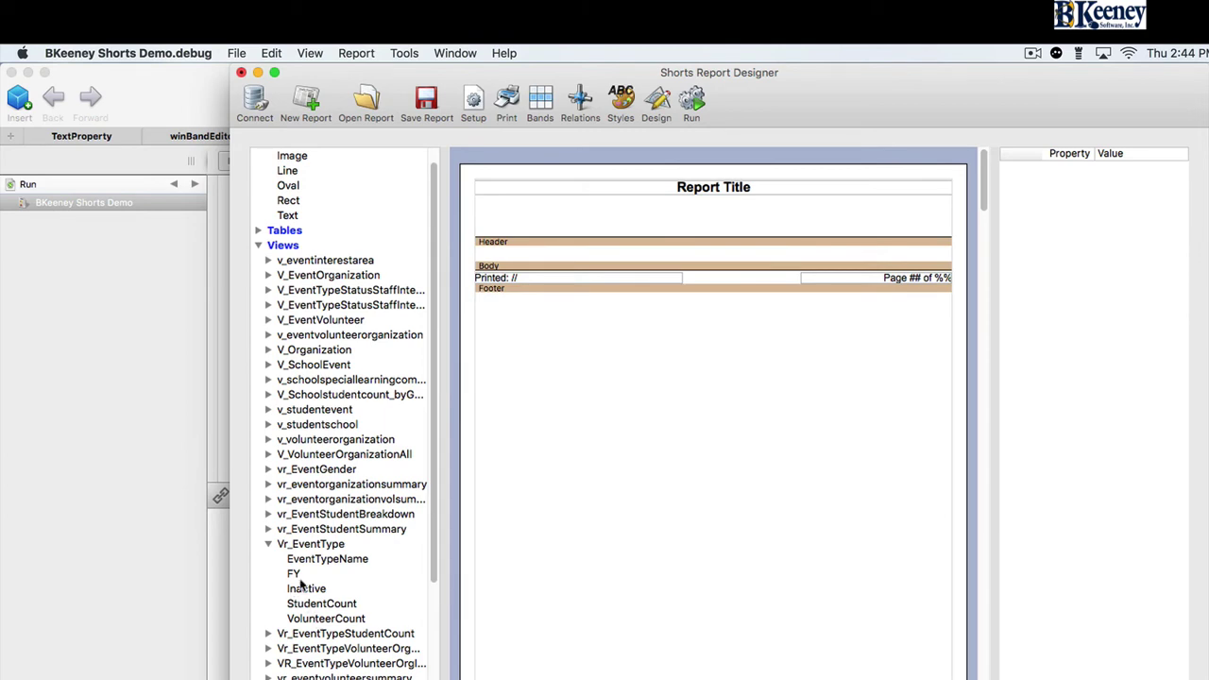
Place the EventTypeName, FY, StudentCount and VolunteerCount fields of Vr_EventType side by side in the body band
left_click_drag(311, 559, 536, 251)
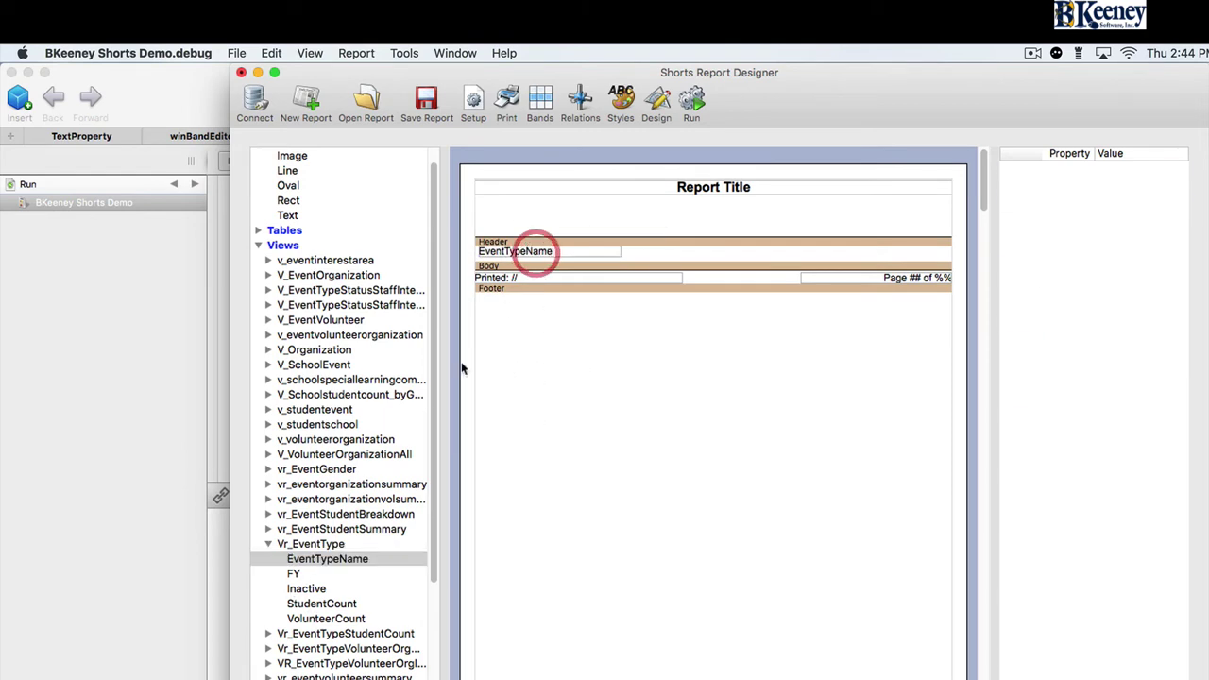
left_click_drag(297, 573, 675, 272)
left_click_drag(316, 606, 766, 270)
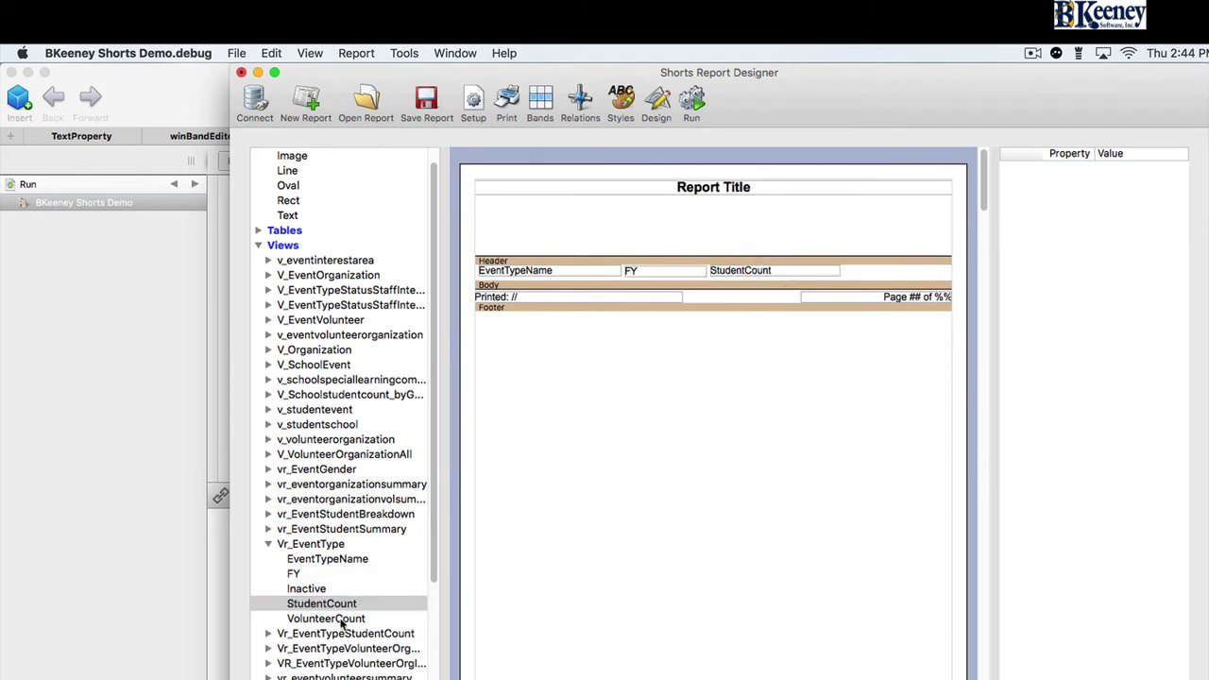
left_click_drag(342, 625, 921, 277)
left_click(770, 321)
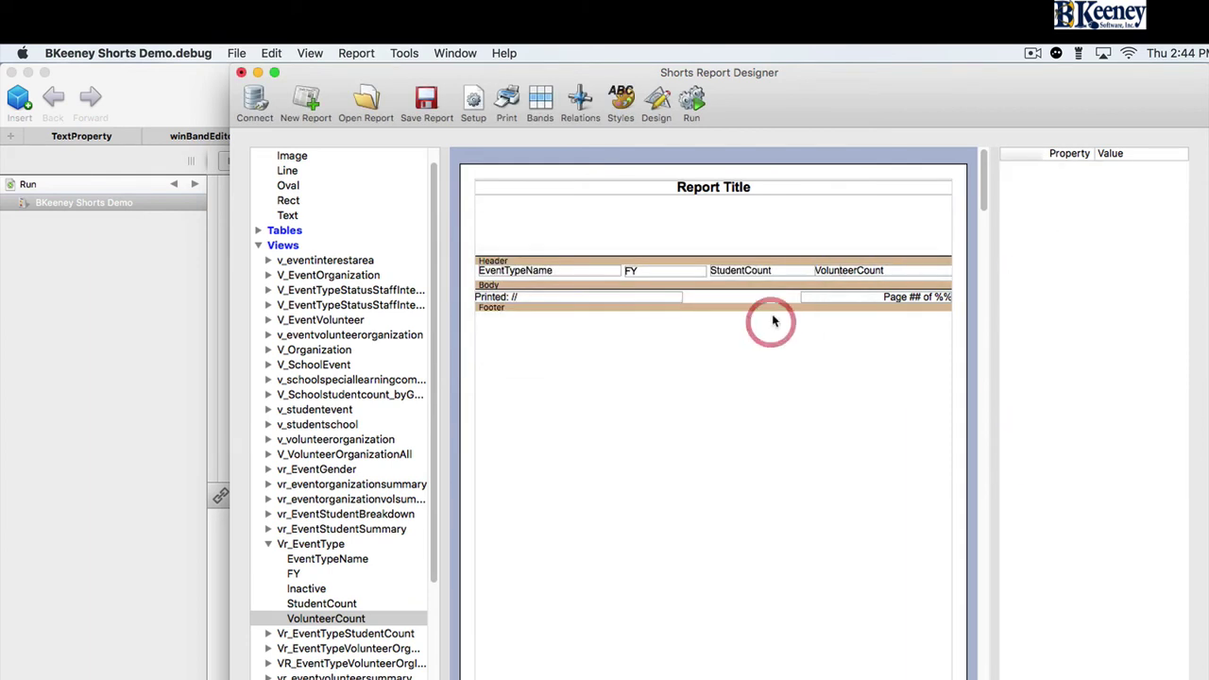
Shorten the StudentCount field in the body band so it ends where the VolunteerCount field begins
left_click(843, 274)
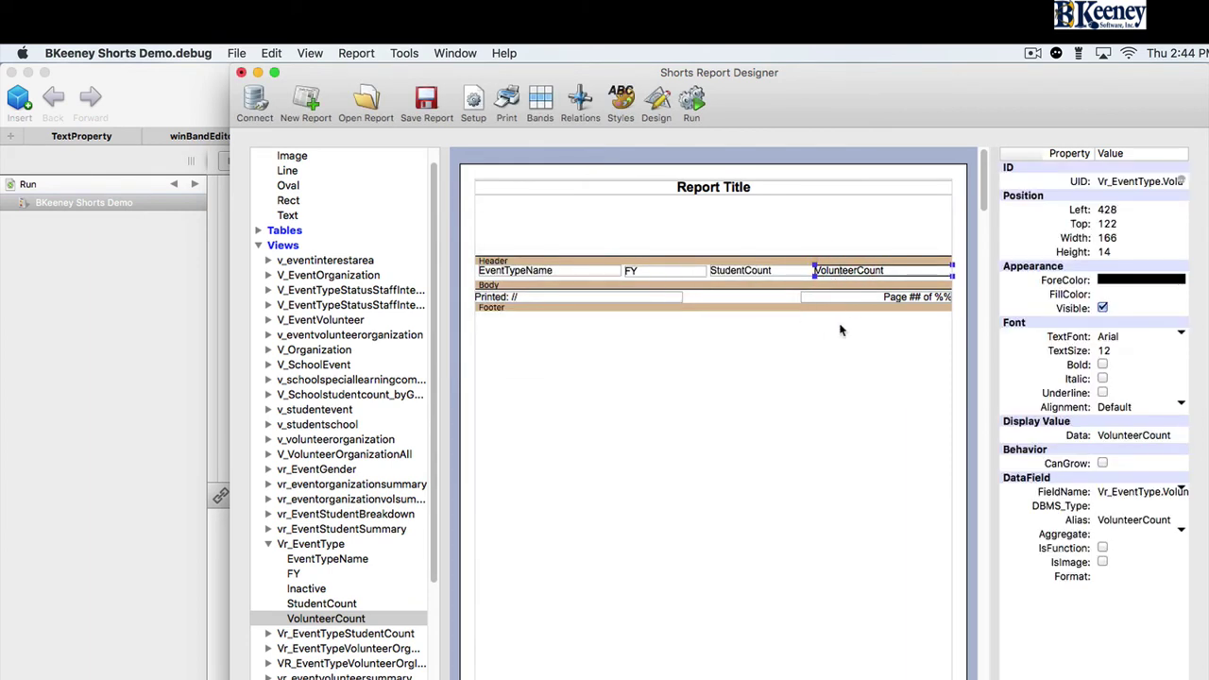
left_click_drag(508, 231, 909, 274)
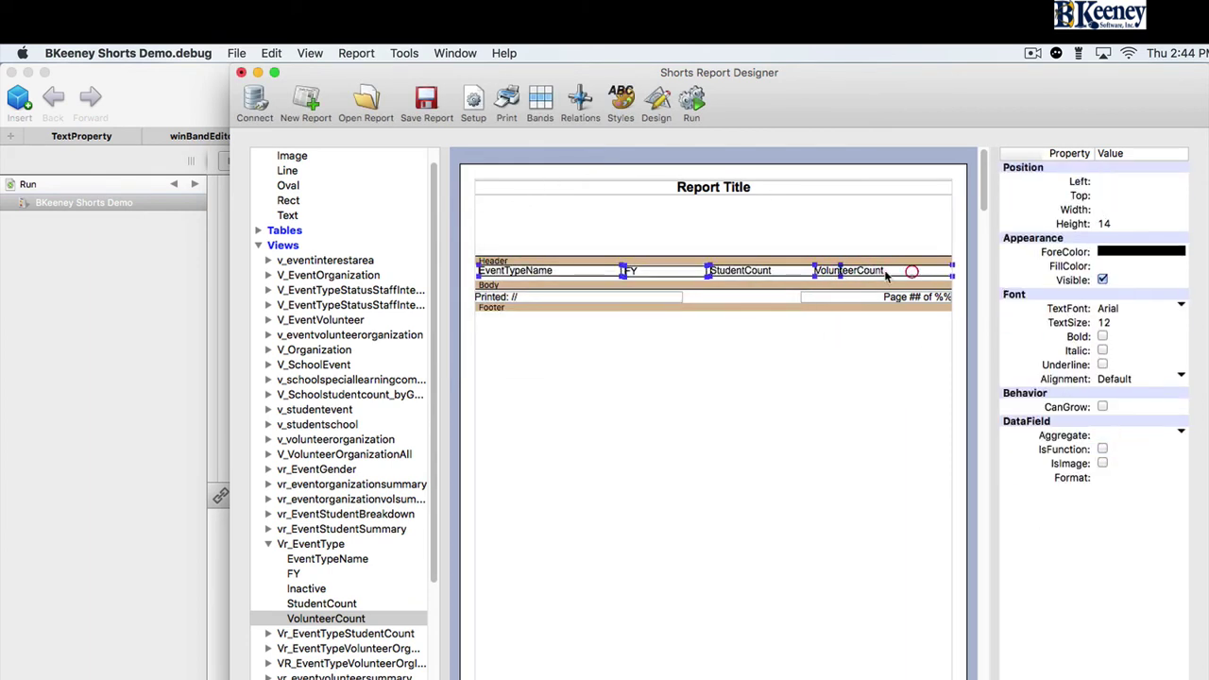
left_click(780, 242)
left_click(765, 272)
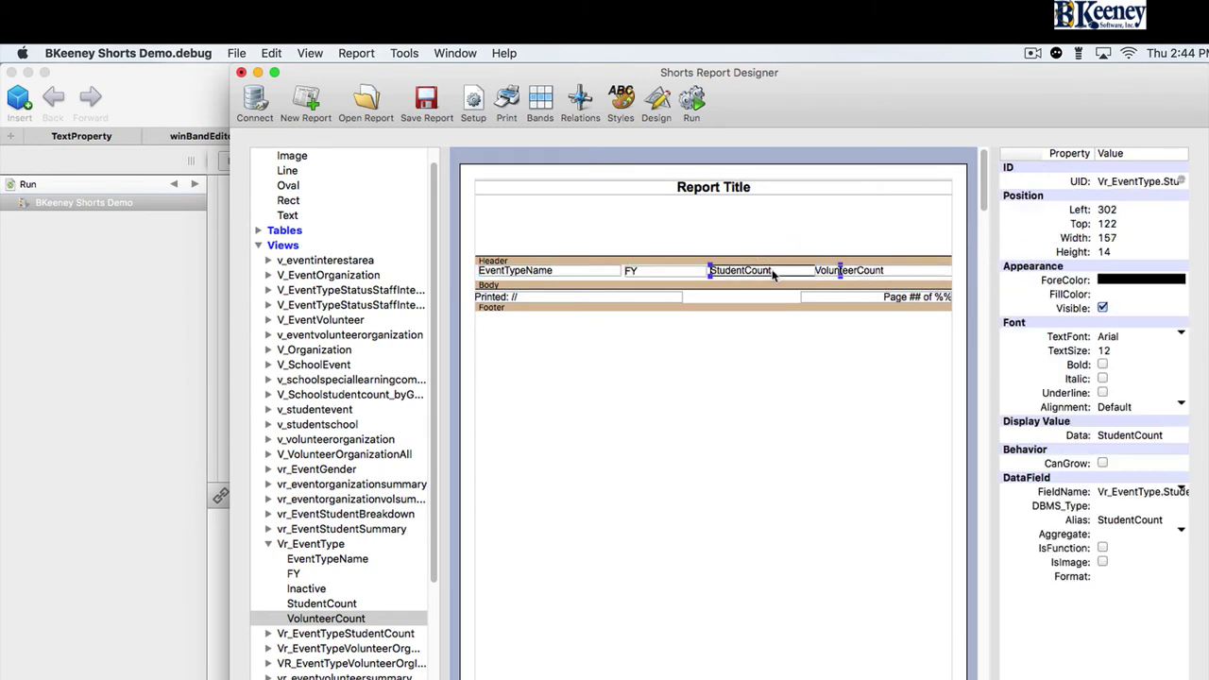
left_click_drag(834, 276, 813, 276)
Create field labels in the header for the four body fields, preview the report and return to the design layout
left_click_drag(517, 243, 884, 280)
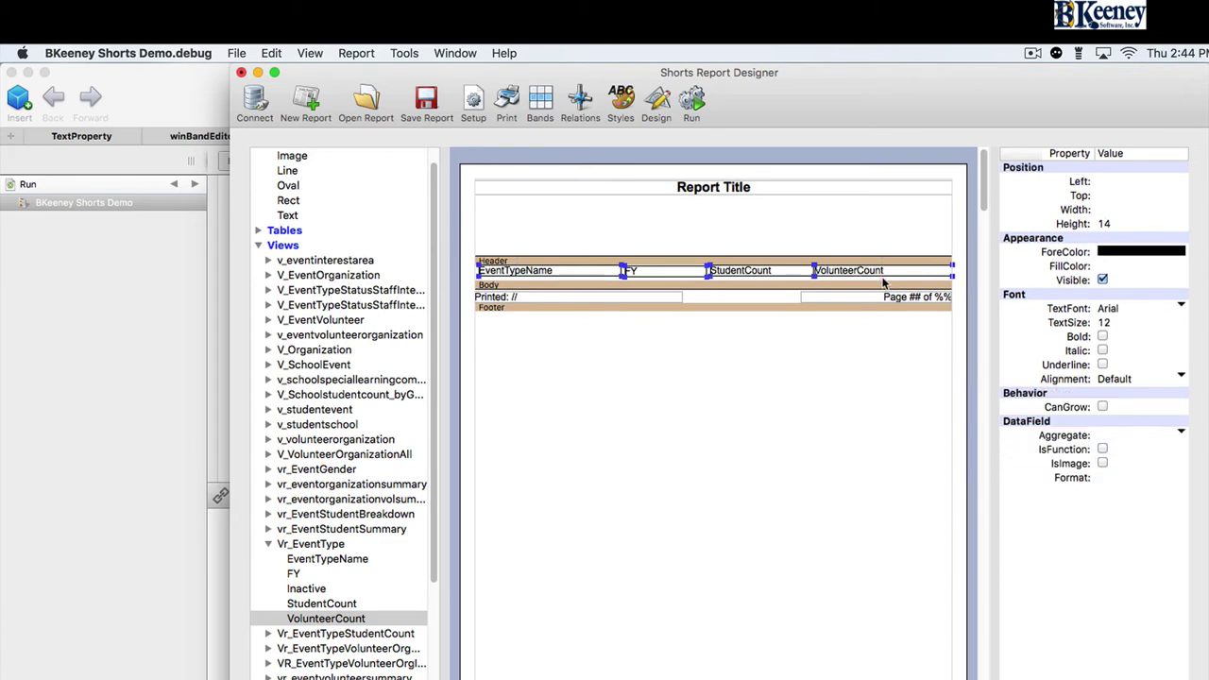
right_click(770, 276)
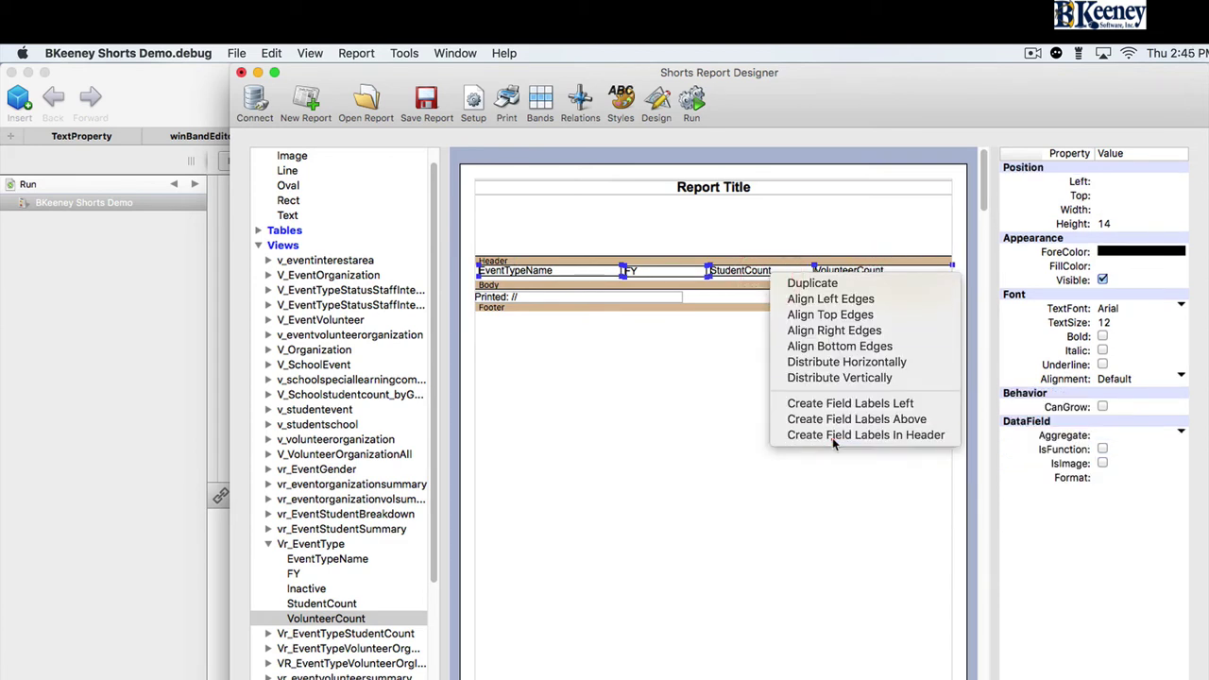
left_click(865, 435)
left_click(622, 216)
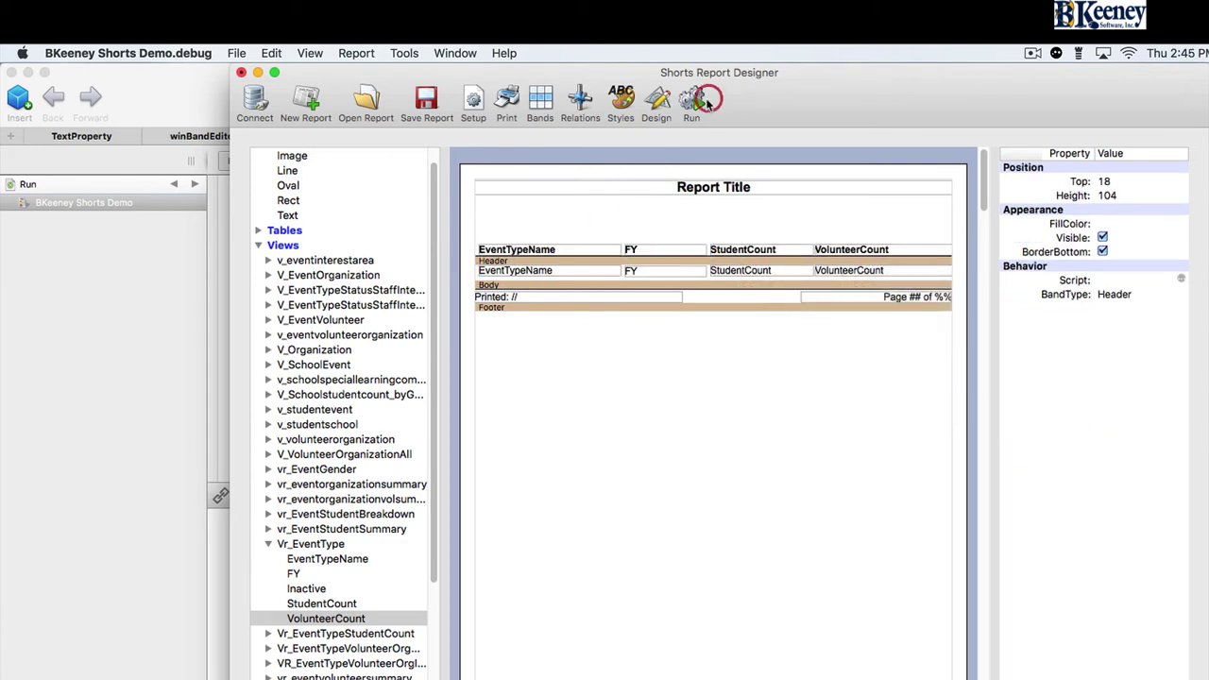
left_click(693, 99)
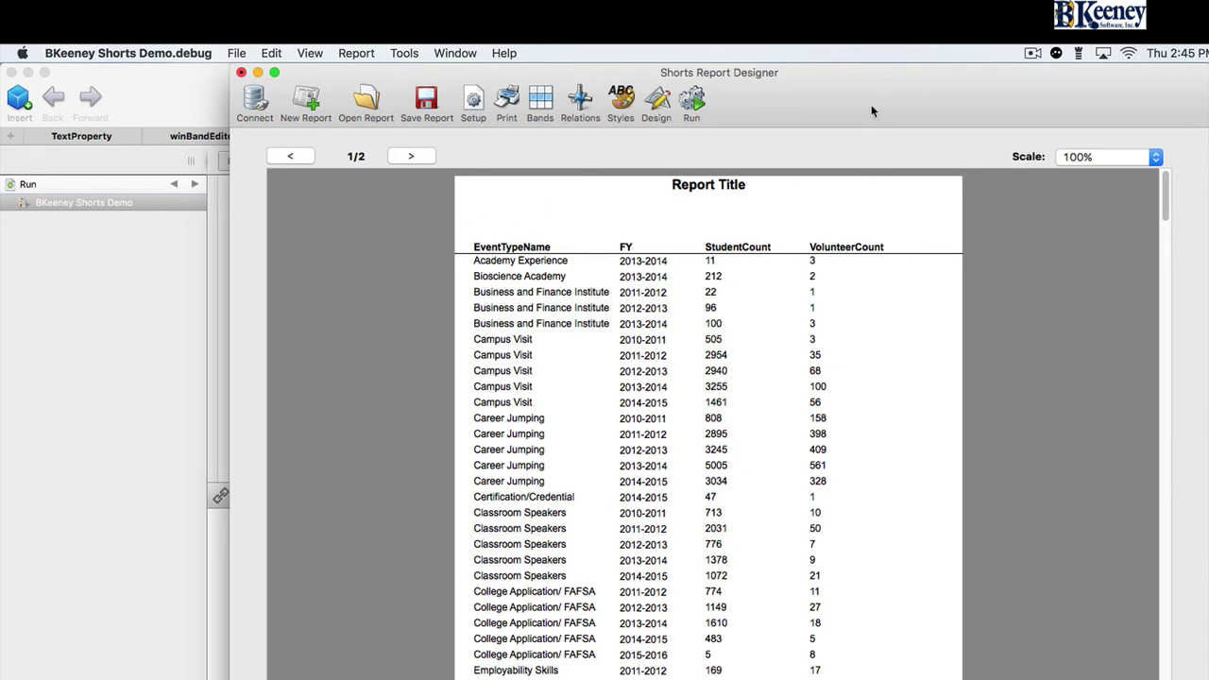
left_click(656, 102)
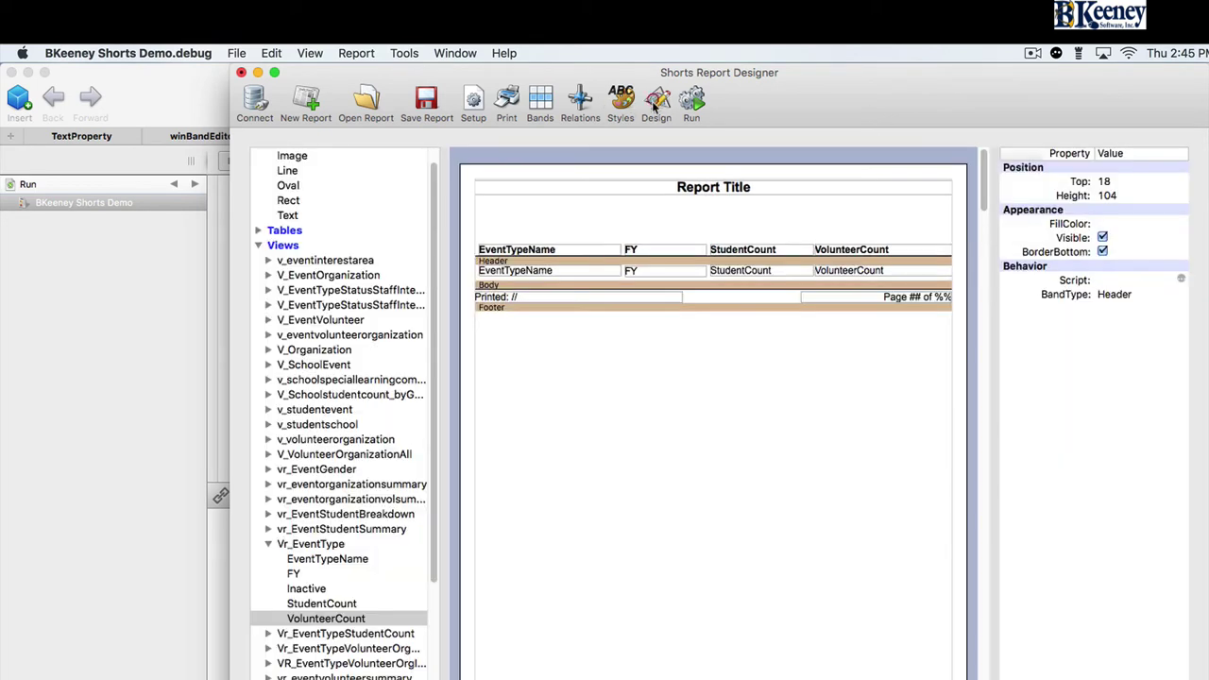
Examine the report's object outline, including its header and body bands and the properties of the EventTypeName field
left_click(877, 282)
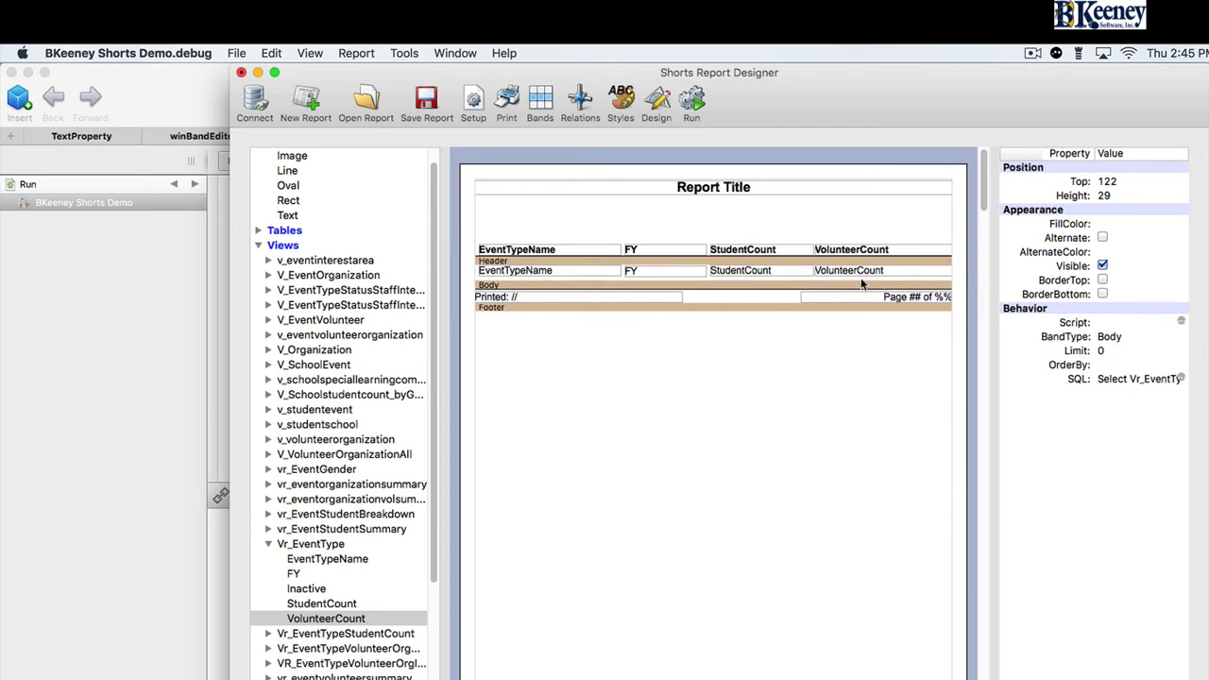
left_click(257, 246)
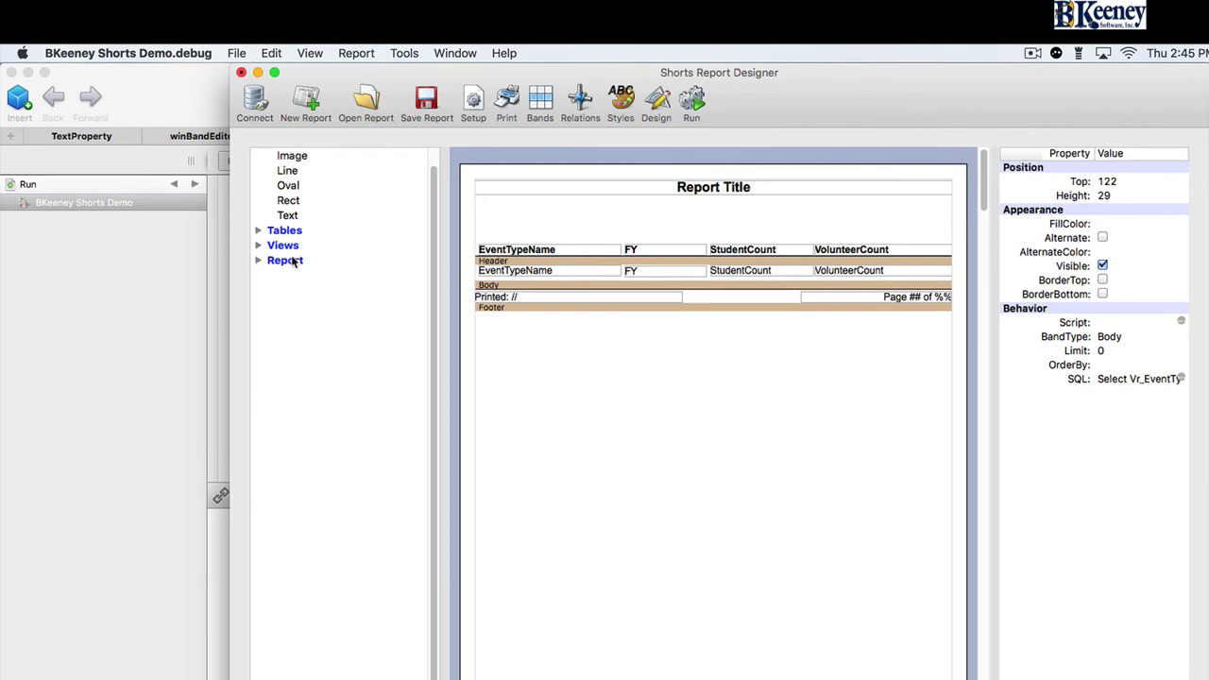
left_click(258, 260)
left_click(268, 290)
left_click(291, 290)
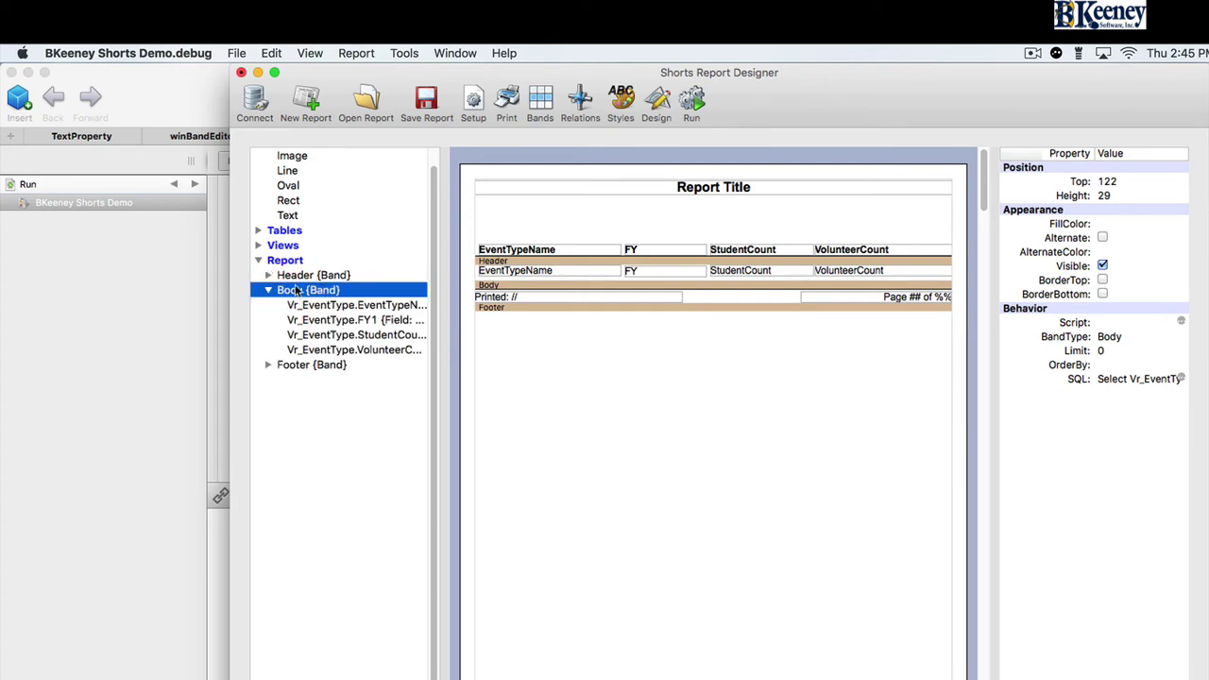
left_click(296, 275)
left_click(293, 290)
left_click(318, 307)
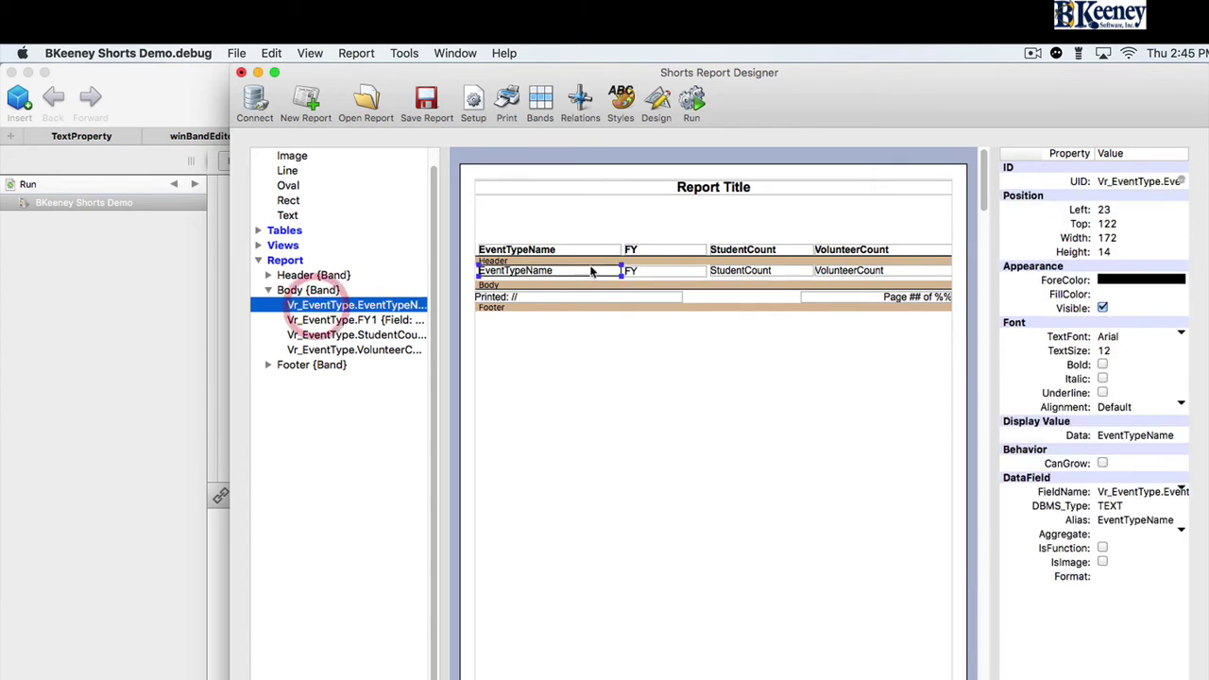
left_click(298, 290)
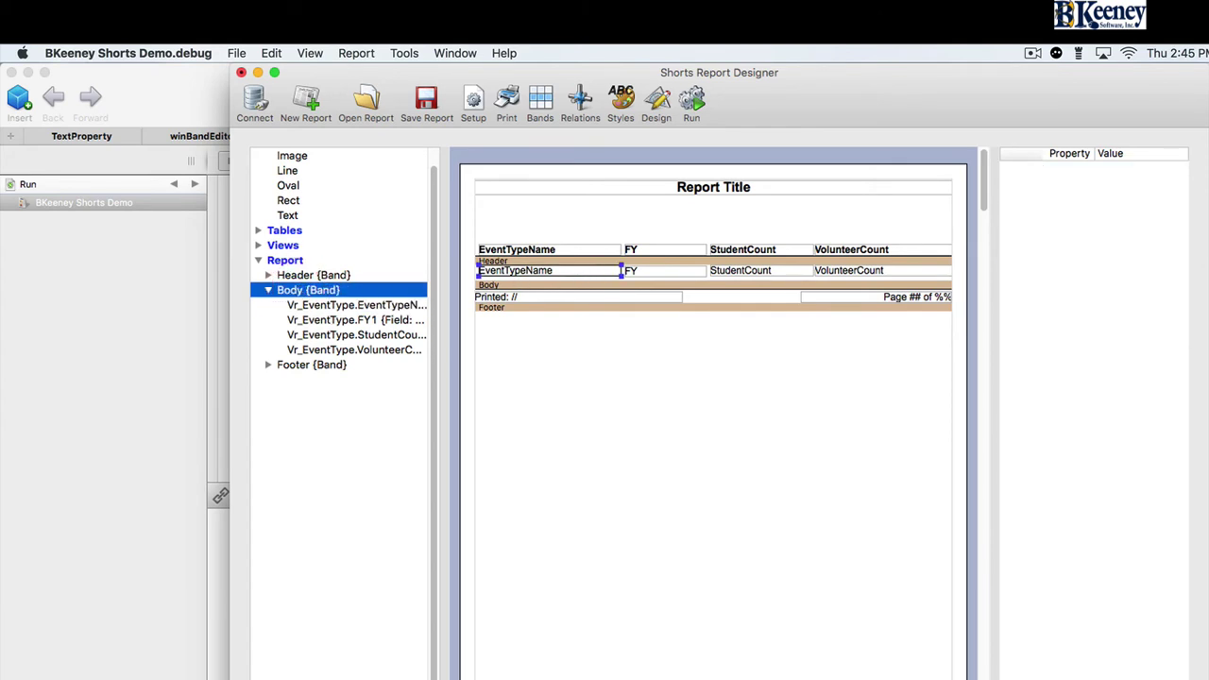
left_click(365, 308)
left_click(307, 290)
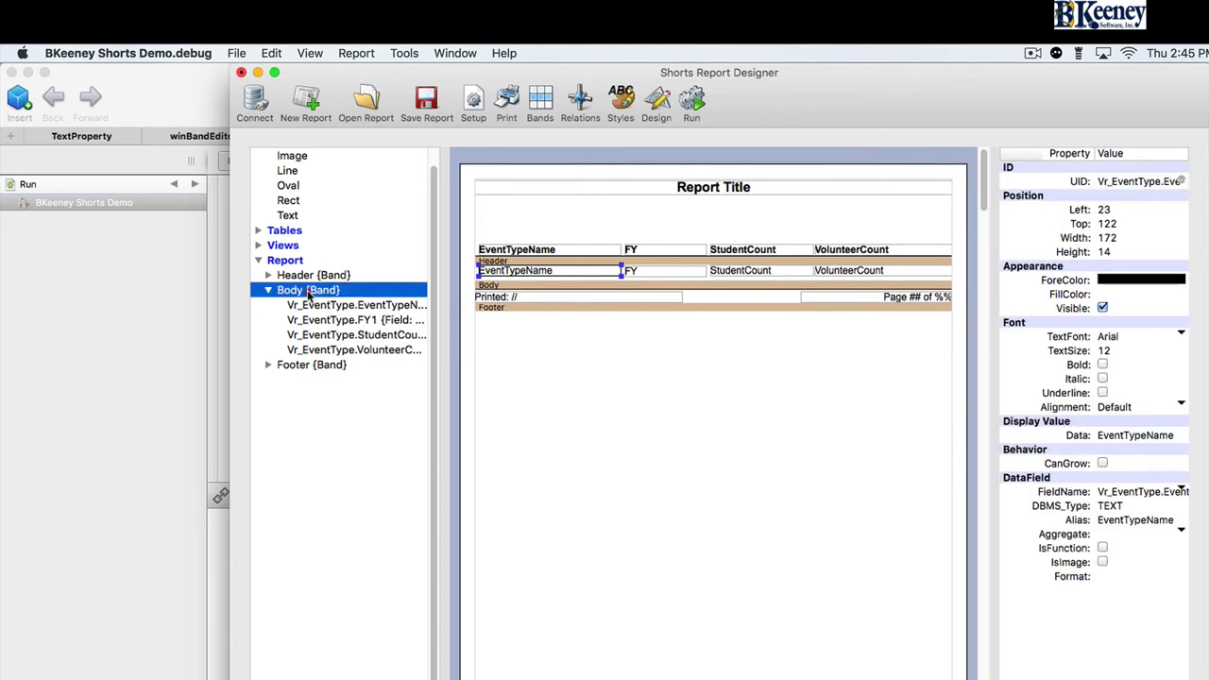
Turn on Alternate for the body band and set its AlternateColor to a light orange
left_click(926, 281)
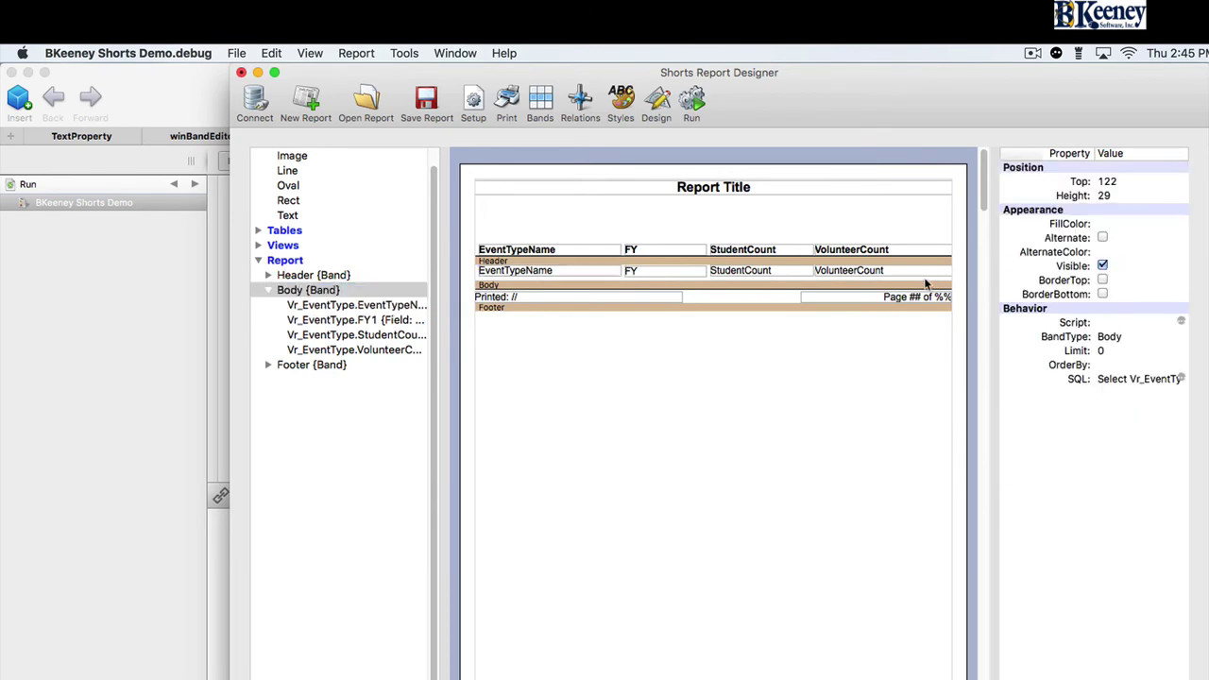
left_click(1102, 238)
left_click(1105, 252)
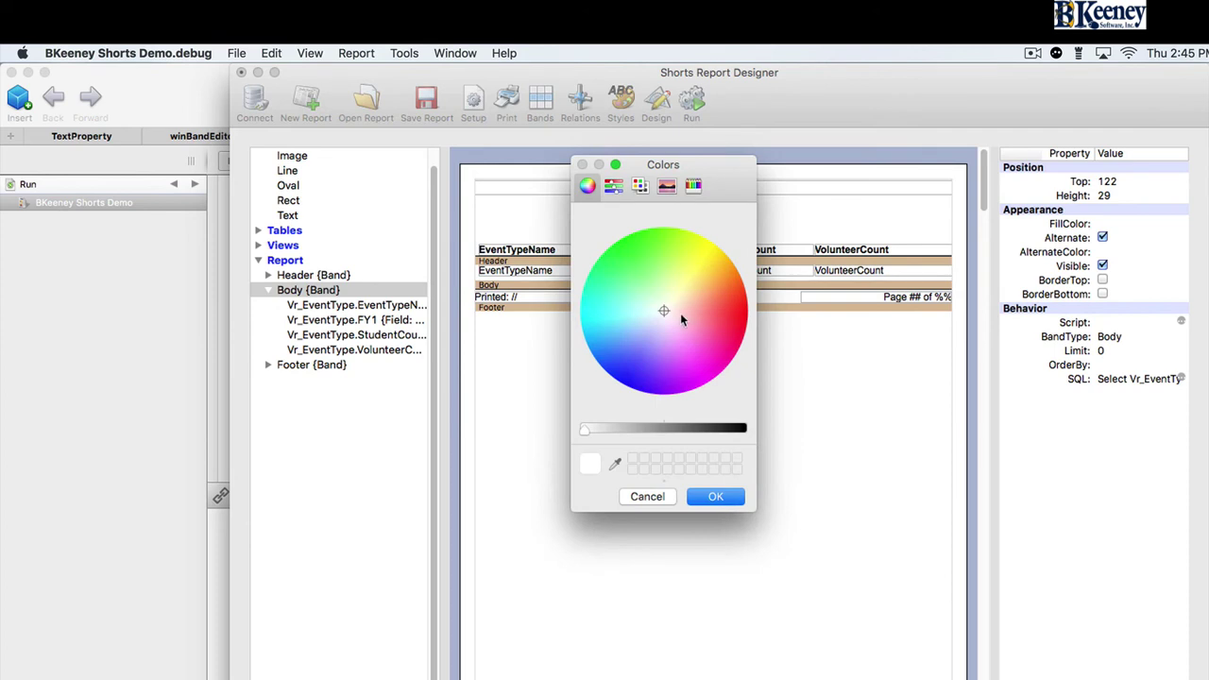
left_click(683, 301)
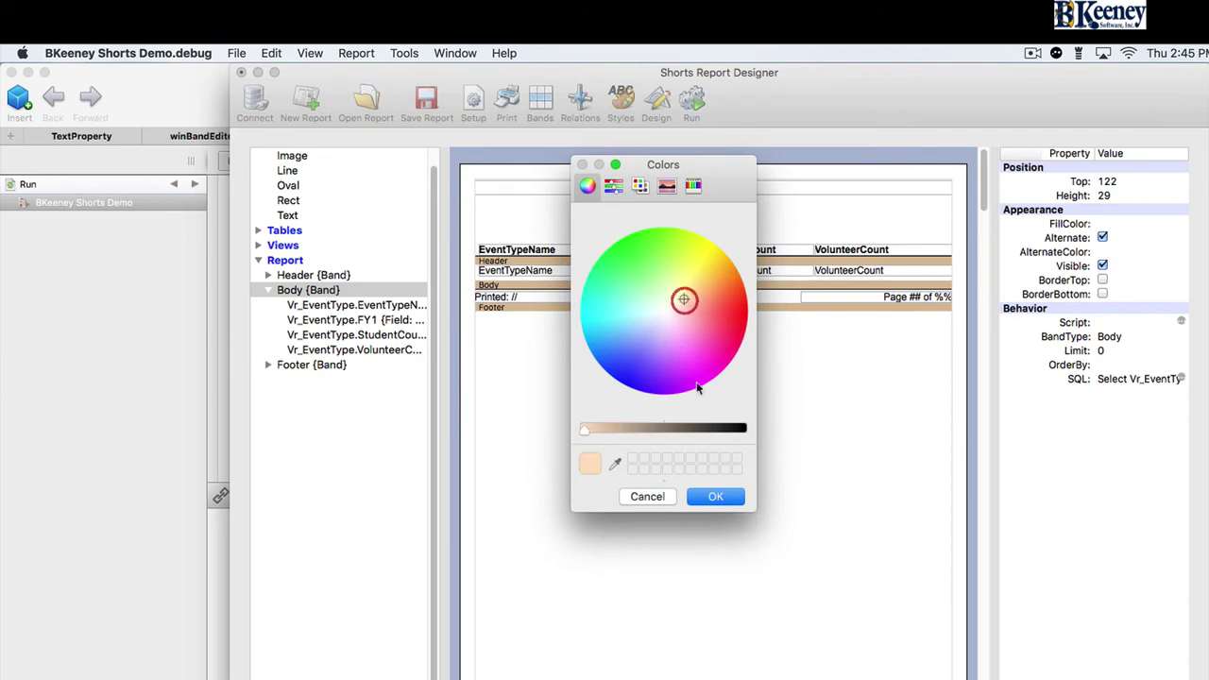
left_click(715, 496)
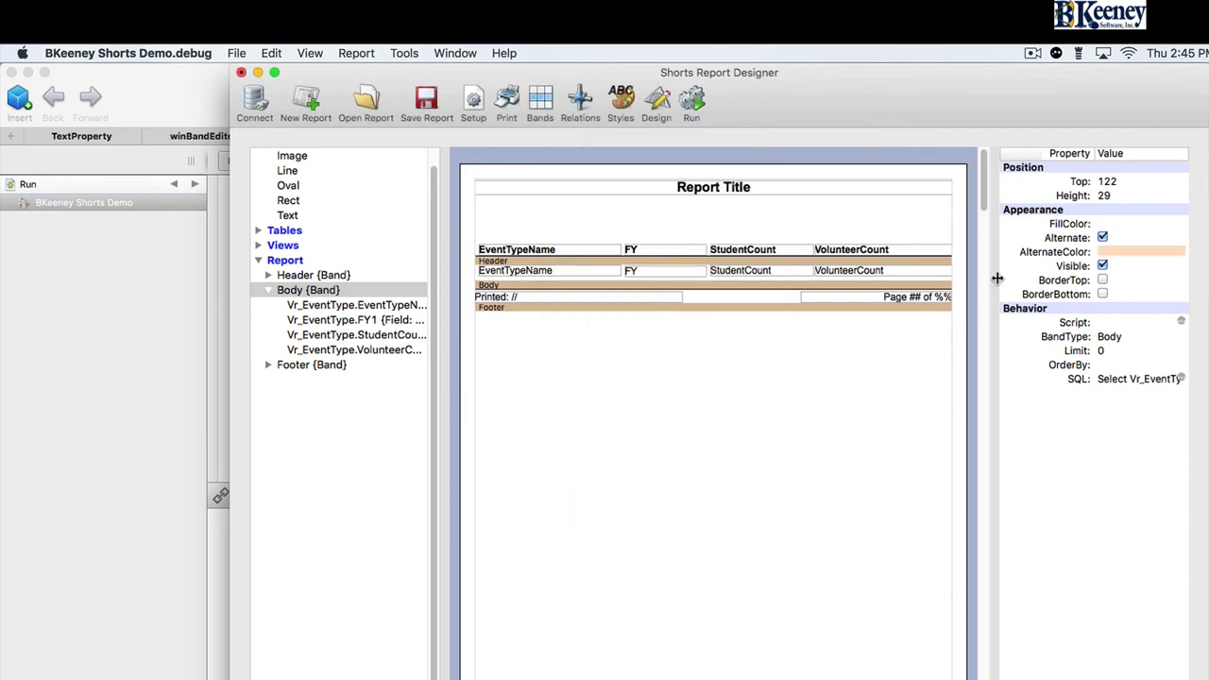
Run the report and review the alternating row shading down to the first page's footer
left_click(692, 100)
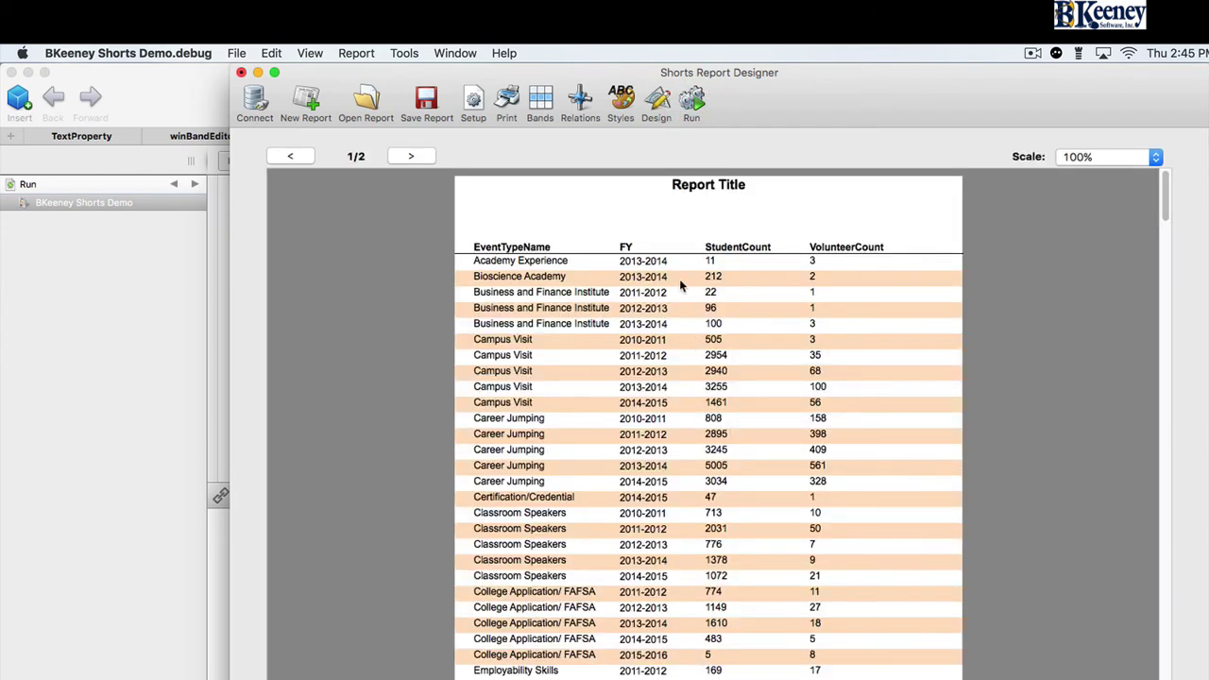
scroll(870, 430, "down", 3)
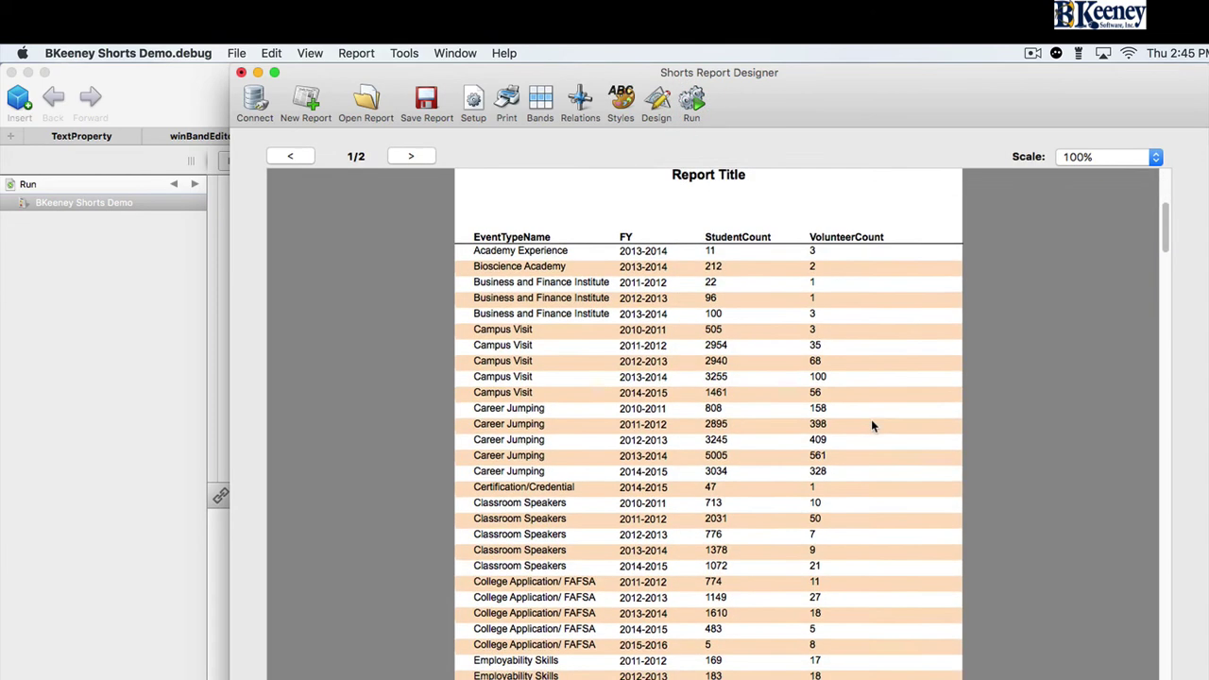
scroll(871, 423, "down", 2)
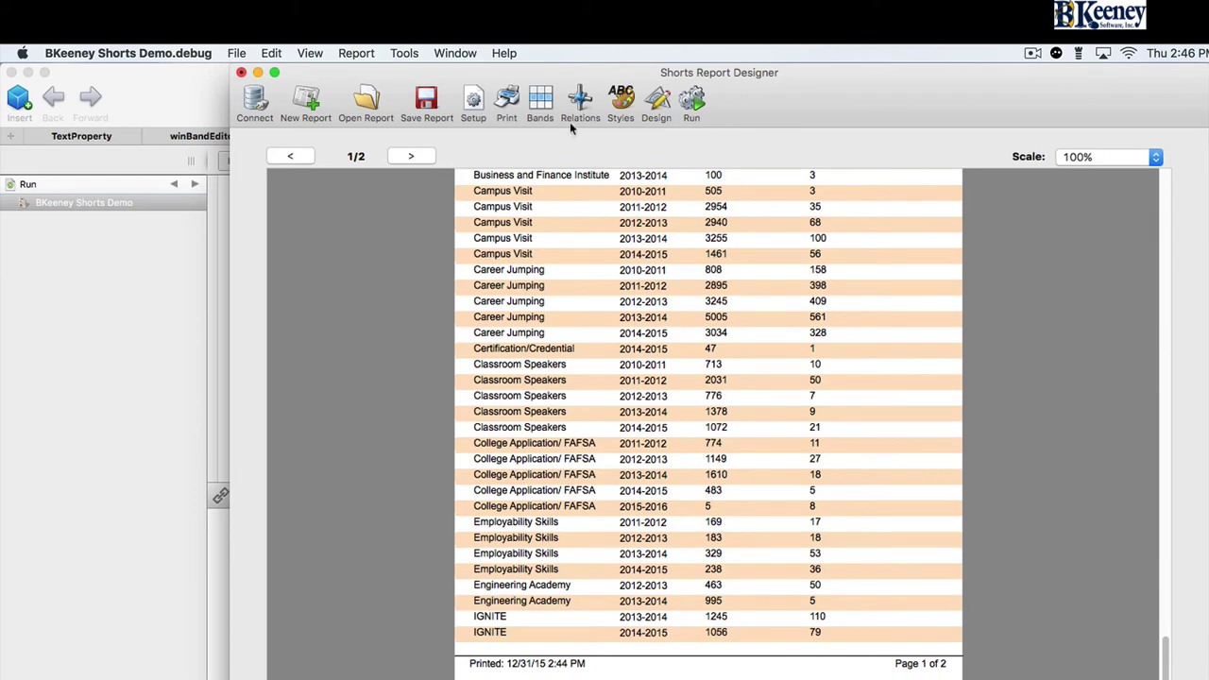
Review the report's second page up to its column headings and return to the design layout
left_click(411, 158)
scroll(866, 325, "up", 3)
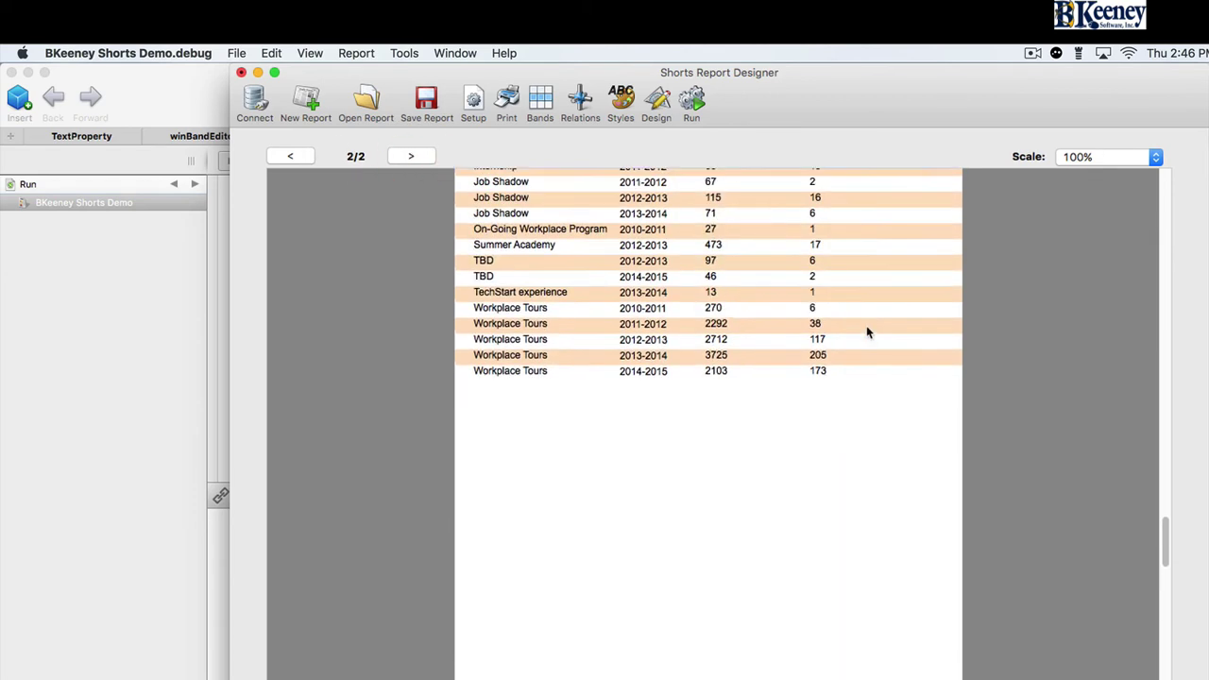
scroll(889, 340, "up", 2)
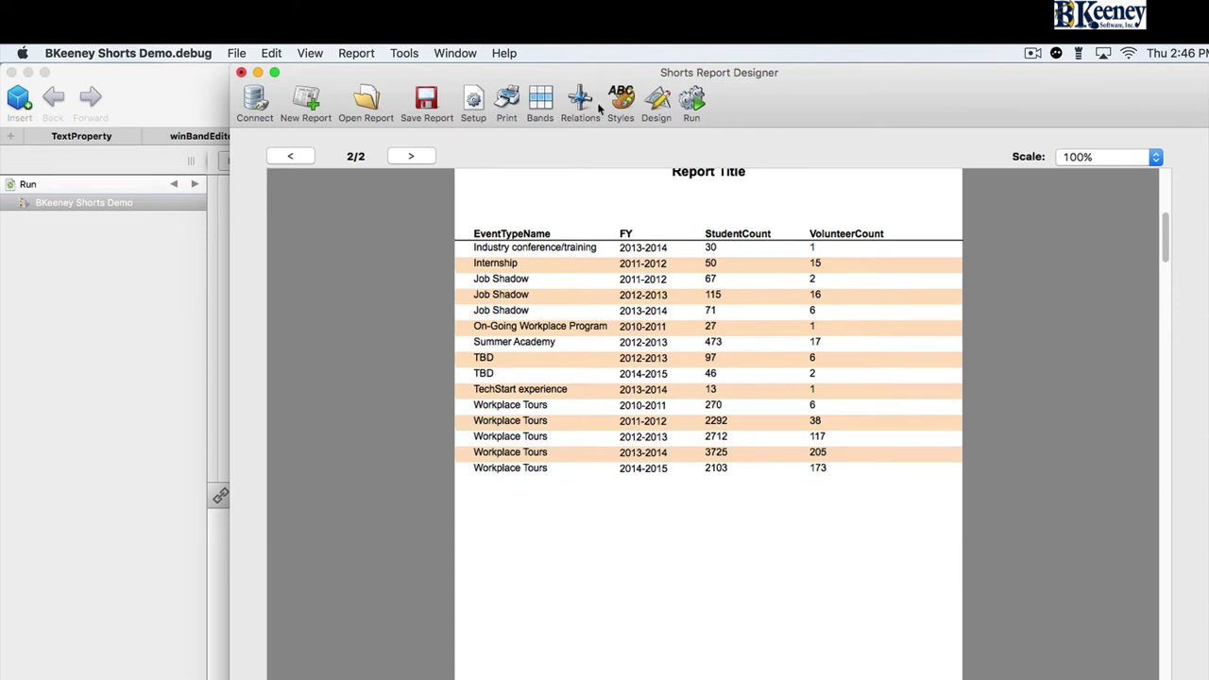
left_click(658, 102)
Change the text of the EventTypeName header label to "Event Type Name"
left_click(564, 227)
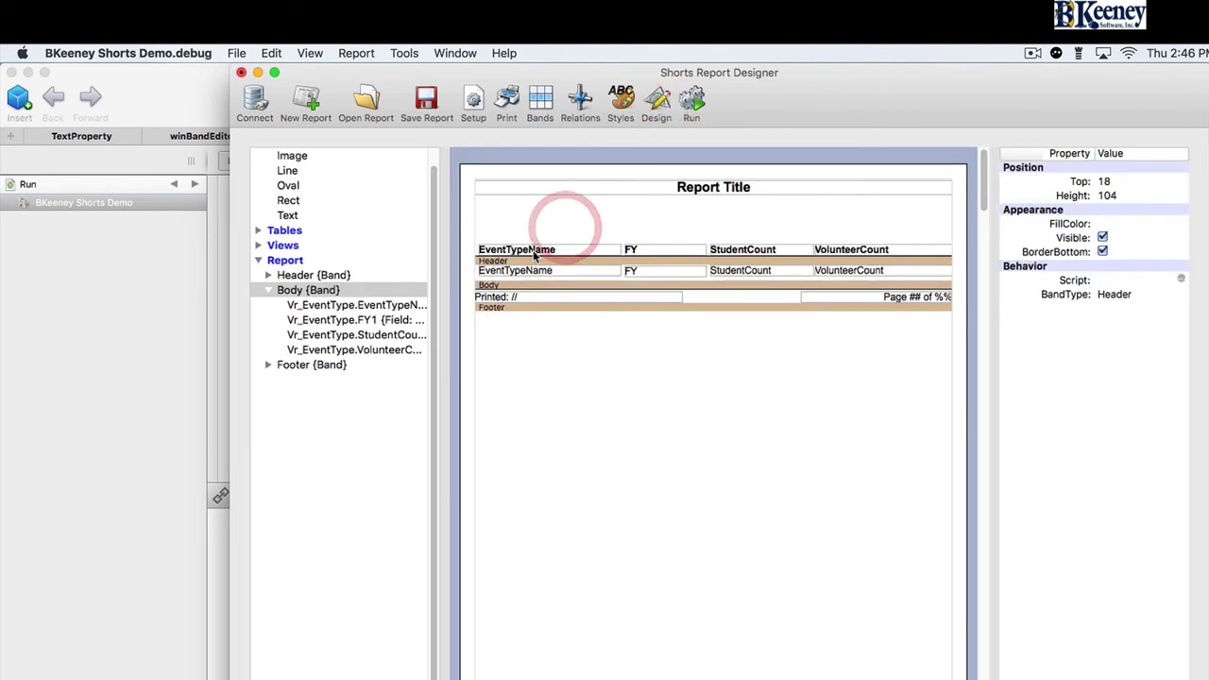
left_click(534, 251)
left_click(1145, 435)
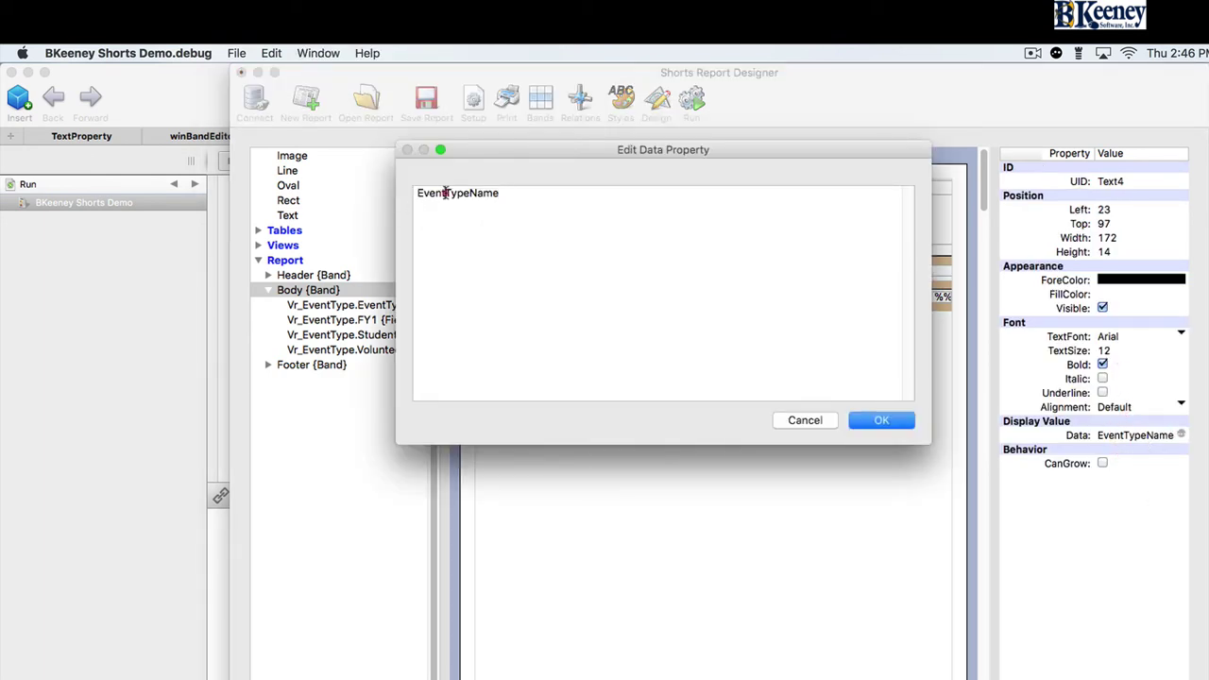
left_click_drag(445, 193, 467, 196)
key("Up")
key("Right")
key("Right")
key("Right")
key("Right")
left_click(881, 421)
Change the text of the FY header label to "Fiscal Year"
left_click(639, 245)
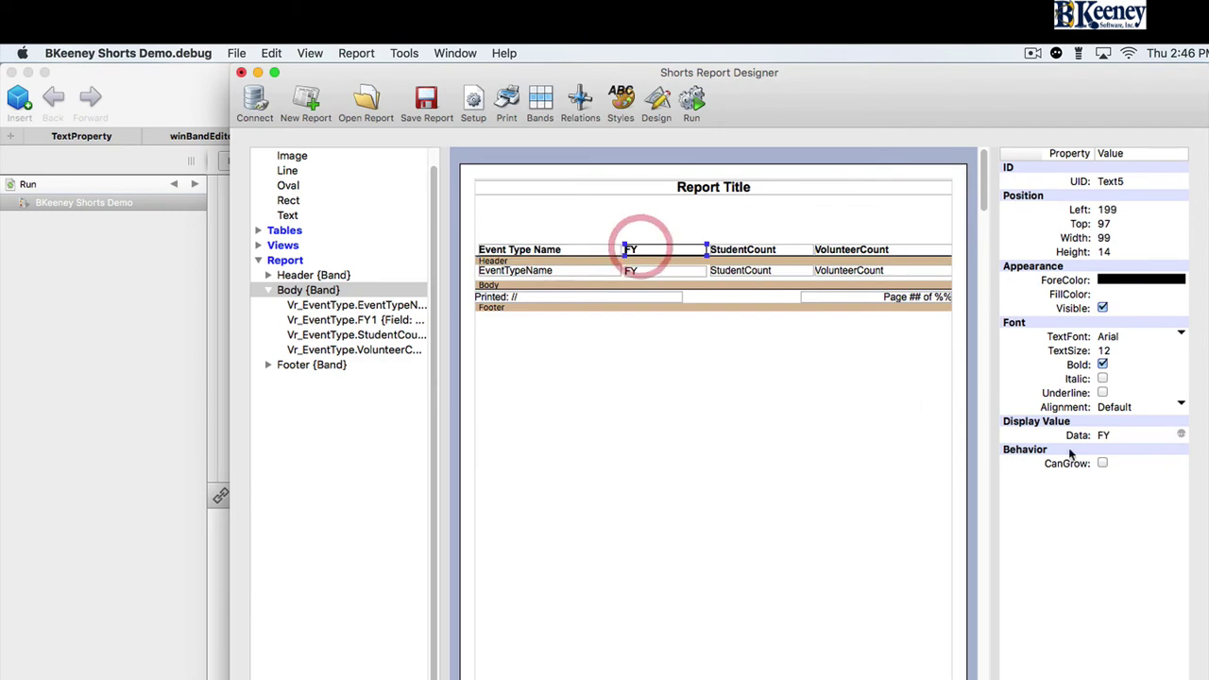
left_click(1181, 435)
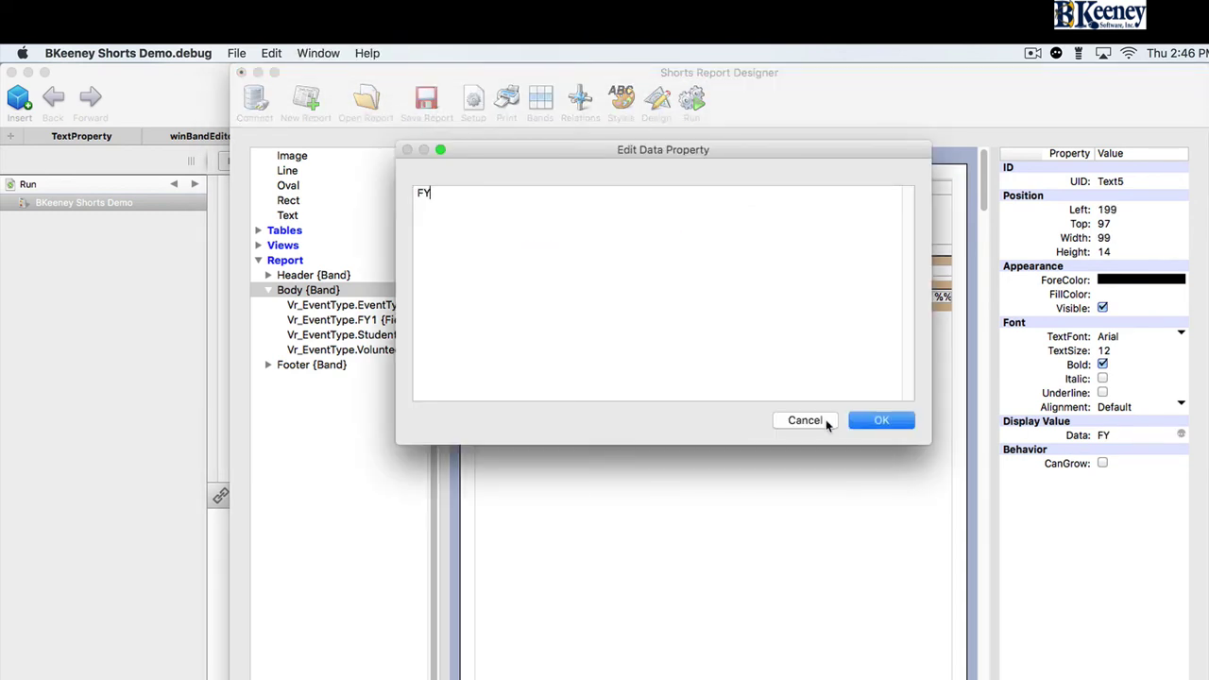
key("super+a")
type("Fiscal Yea")
left_click(896, 421)
Change the last two header labels to "Student Count" and "Volunteer Count"
left_click(743, 249)
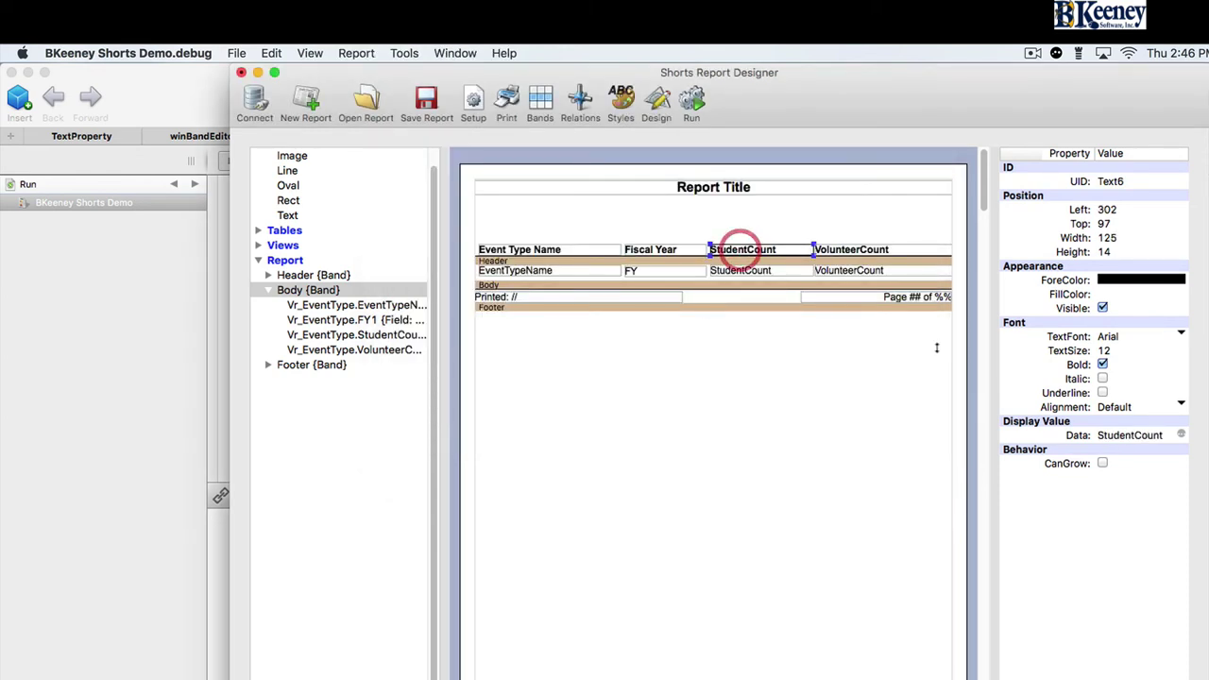
left_click(1129, 435)
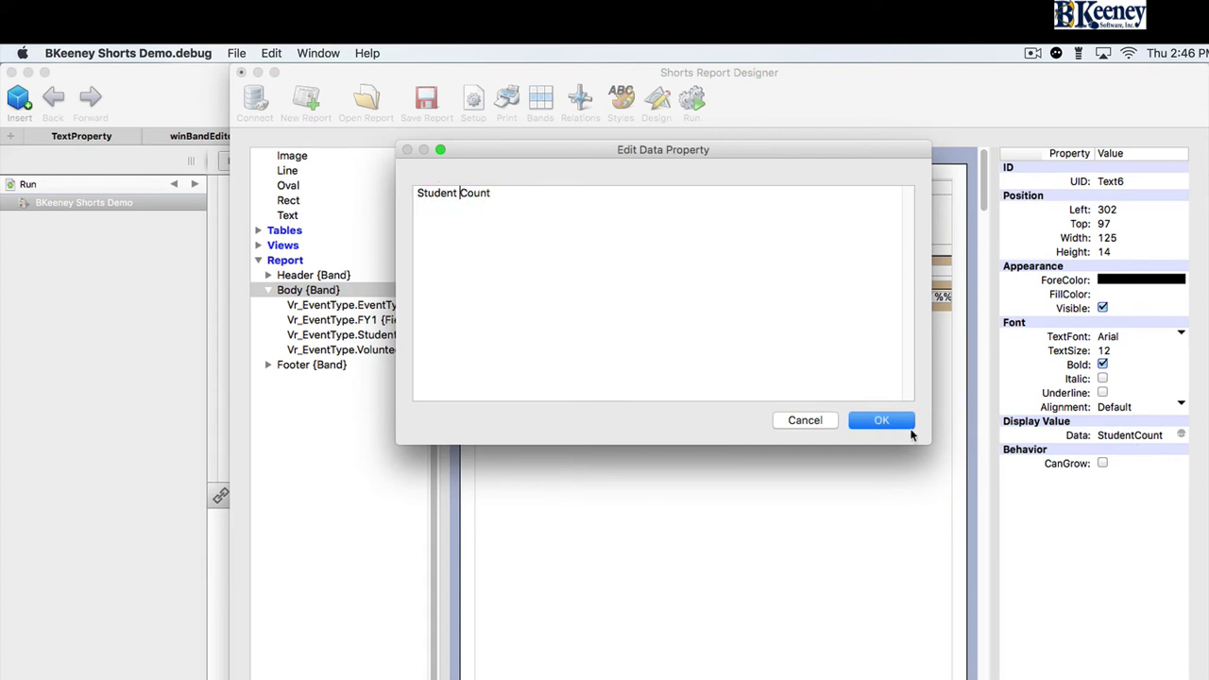
left_click(891, 424)
left_click(873, 249)
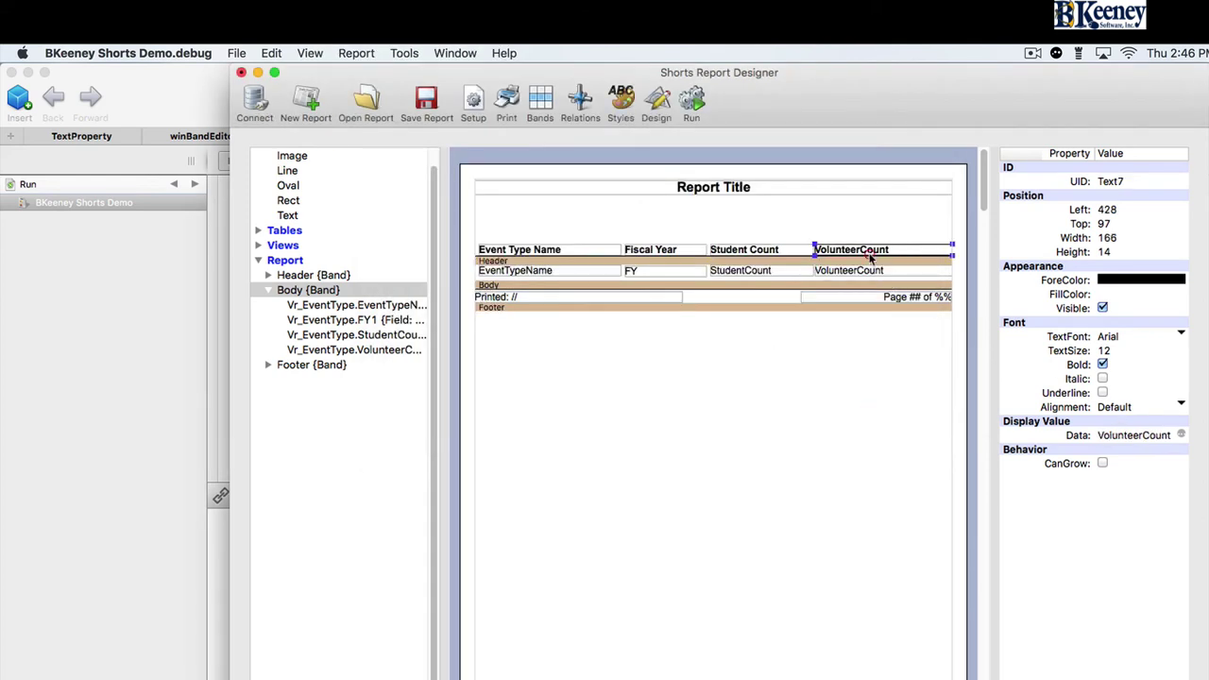
left_click(1148, 435)
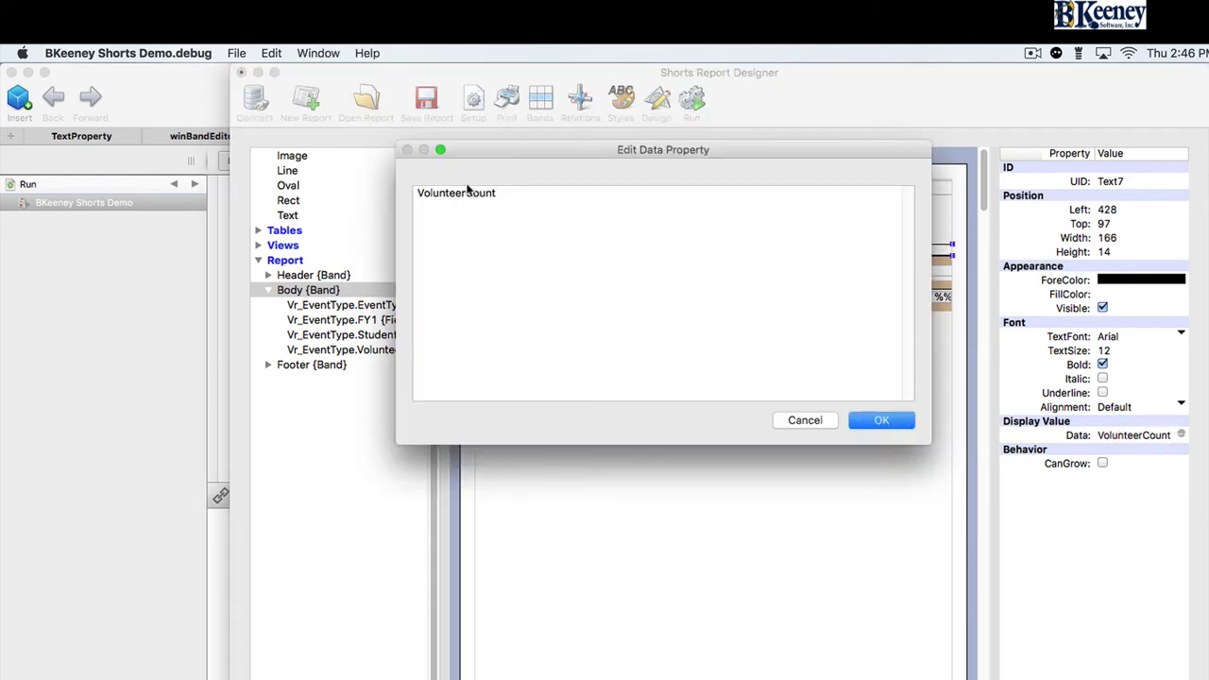
left_click(464, 192)
left_click(881, 421)
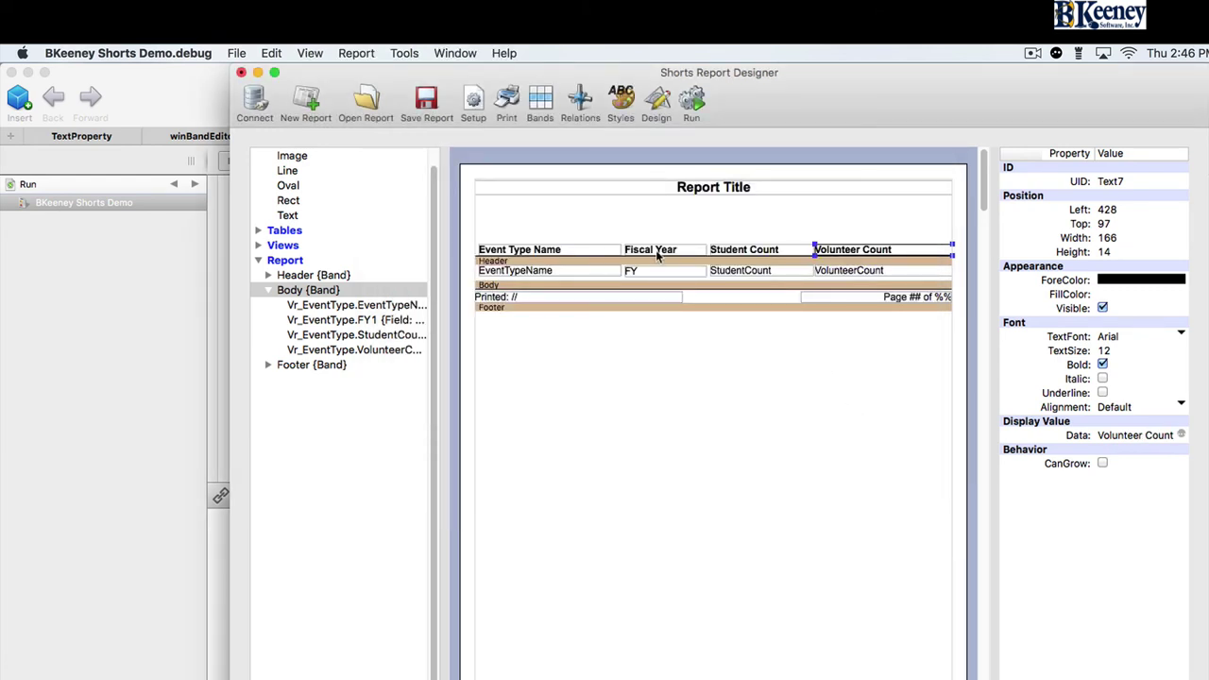
Change the report title to "Event Type Student/Volunteer Counts" and move it down to a Top of about 33
left_click(718, 193)
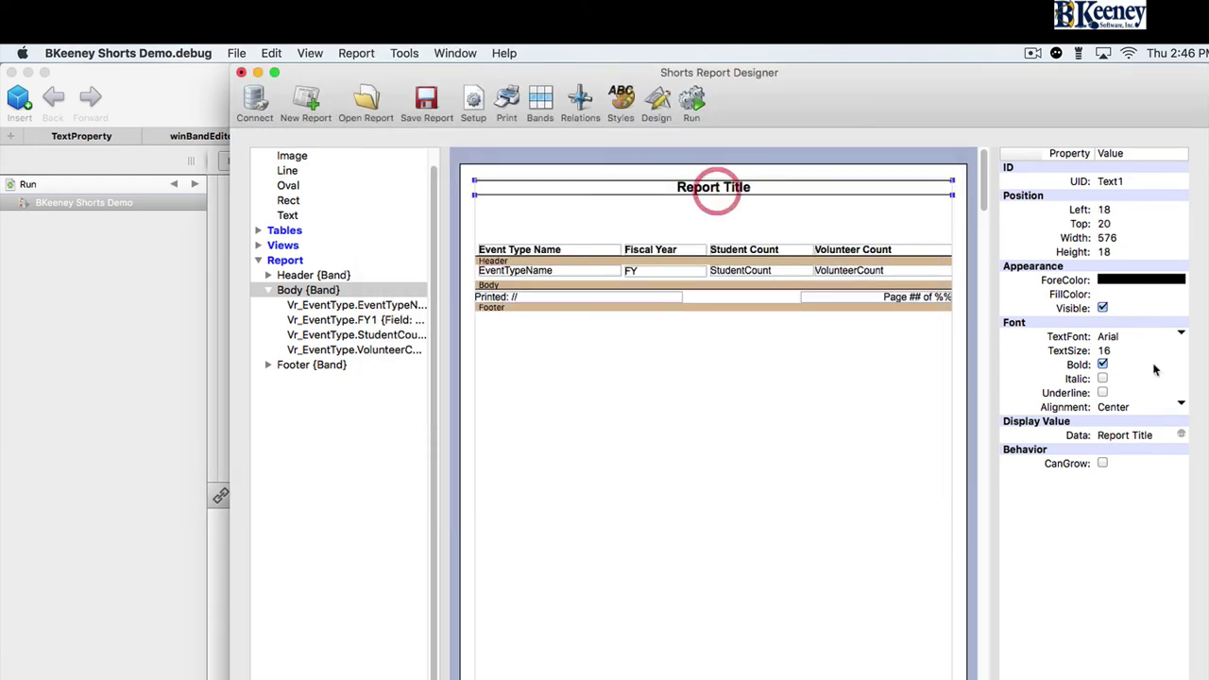
left_click(1181, 435)
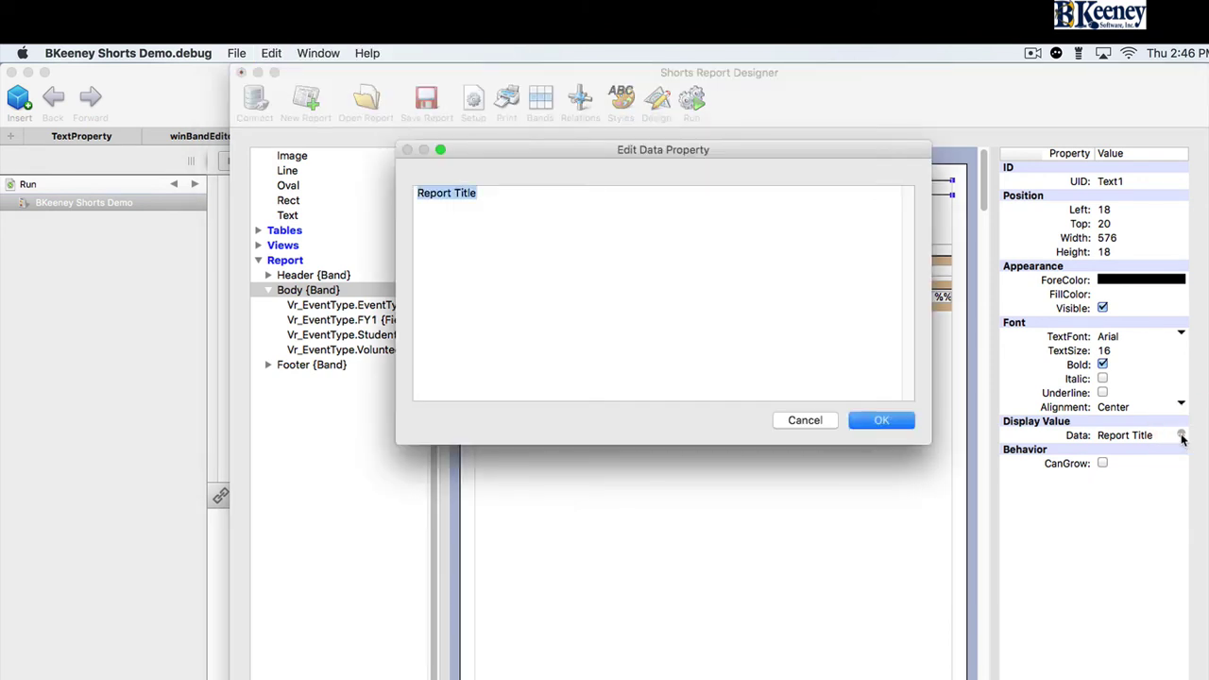
type("Ev")
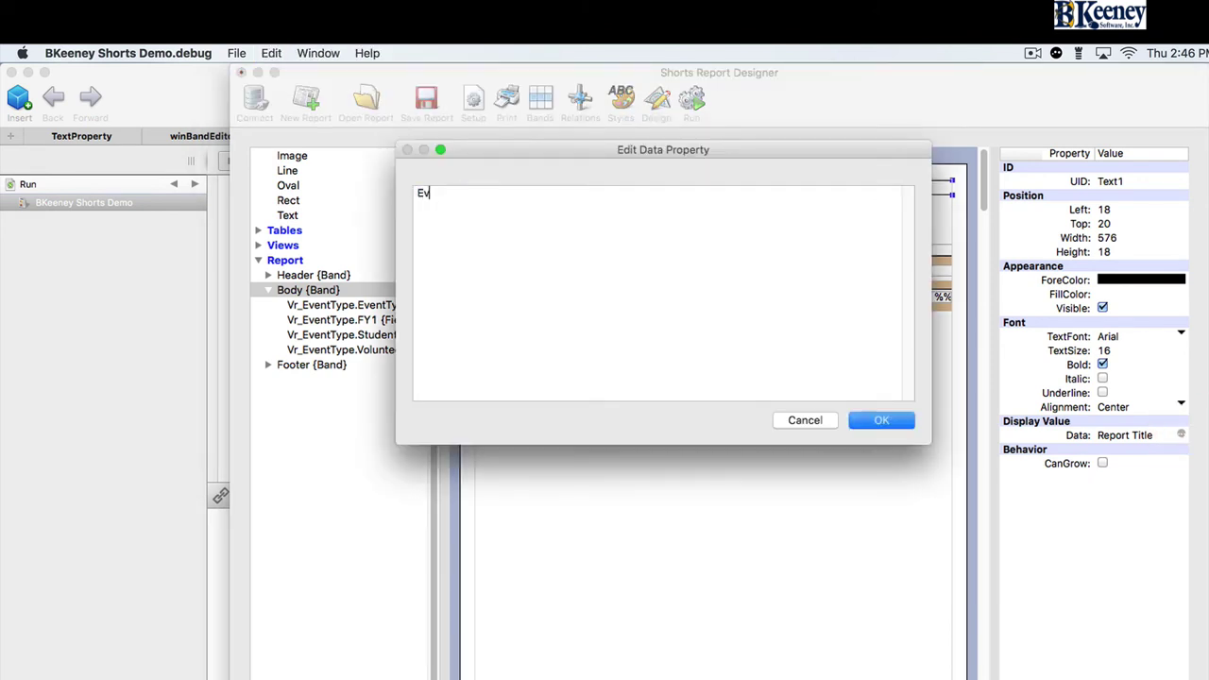
type("ent Type")
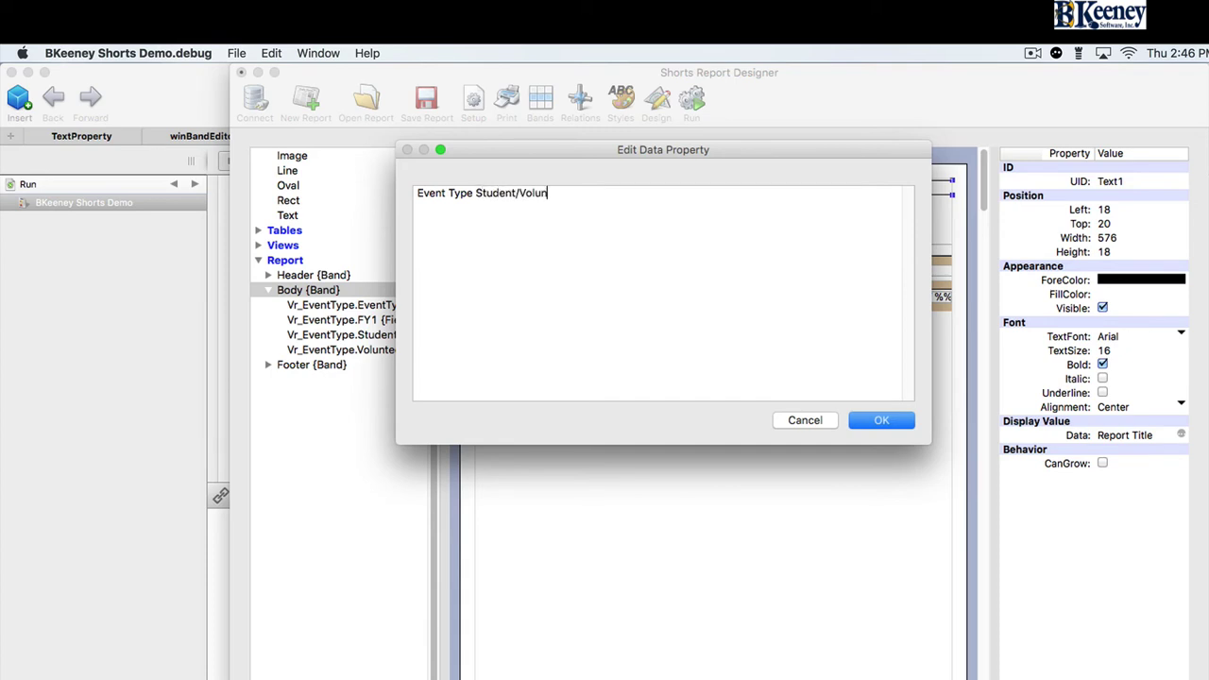
type("Student/Volunteer COunts")
left_click(888, 426)
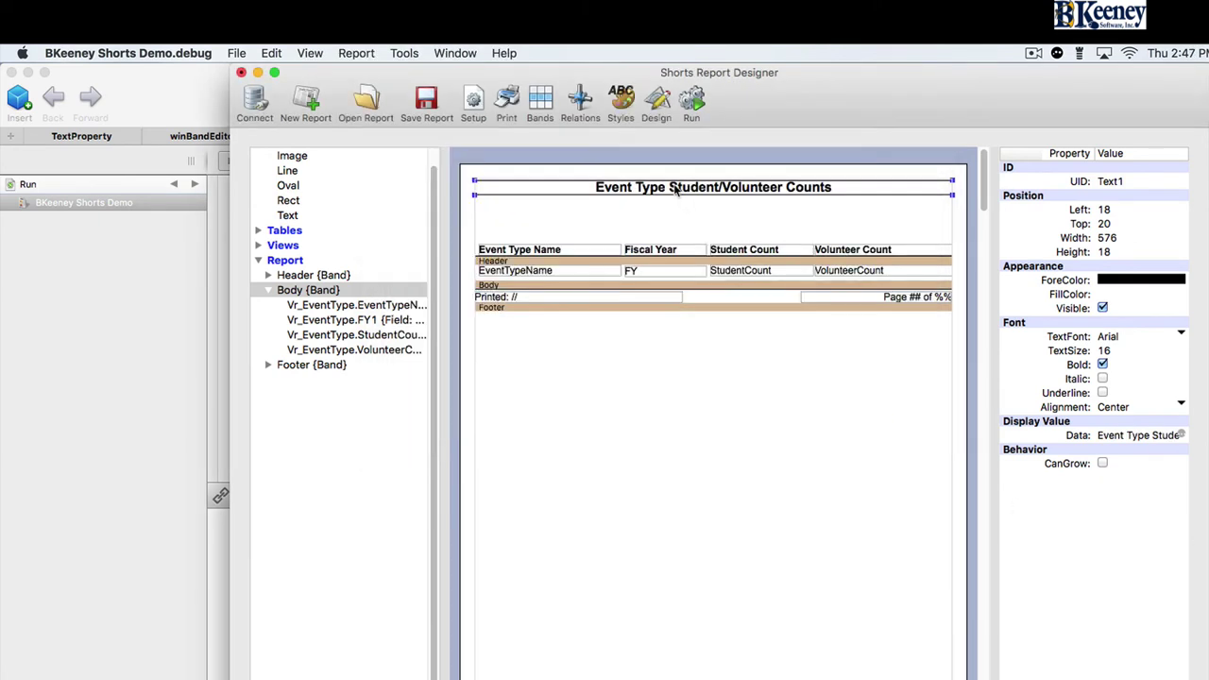
left_click_drag(675, 189, 677, 203)
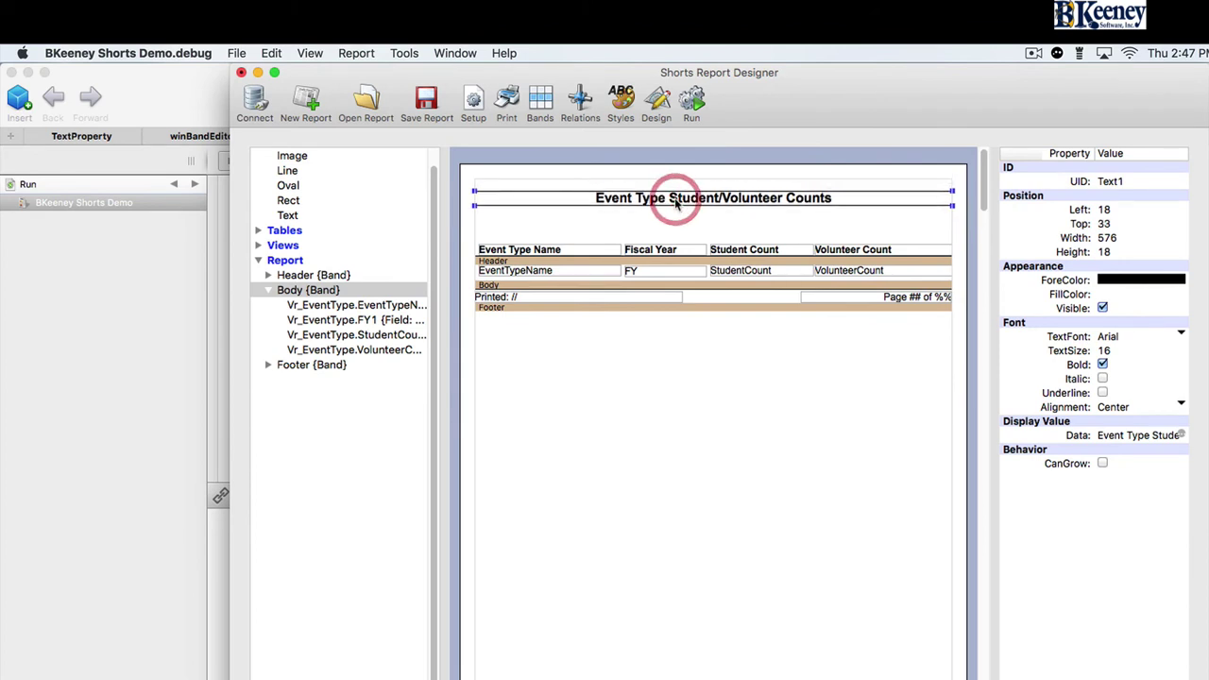
Save the report, run it to preview the new title and labels, and return to the design layout
left_click(430, 102)
left_click(694, 104)
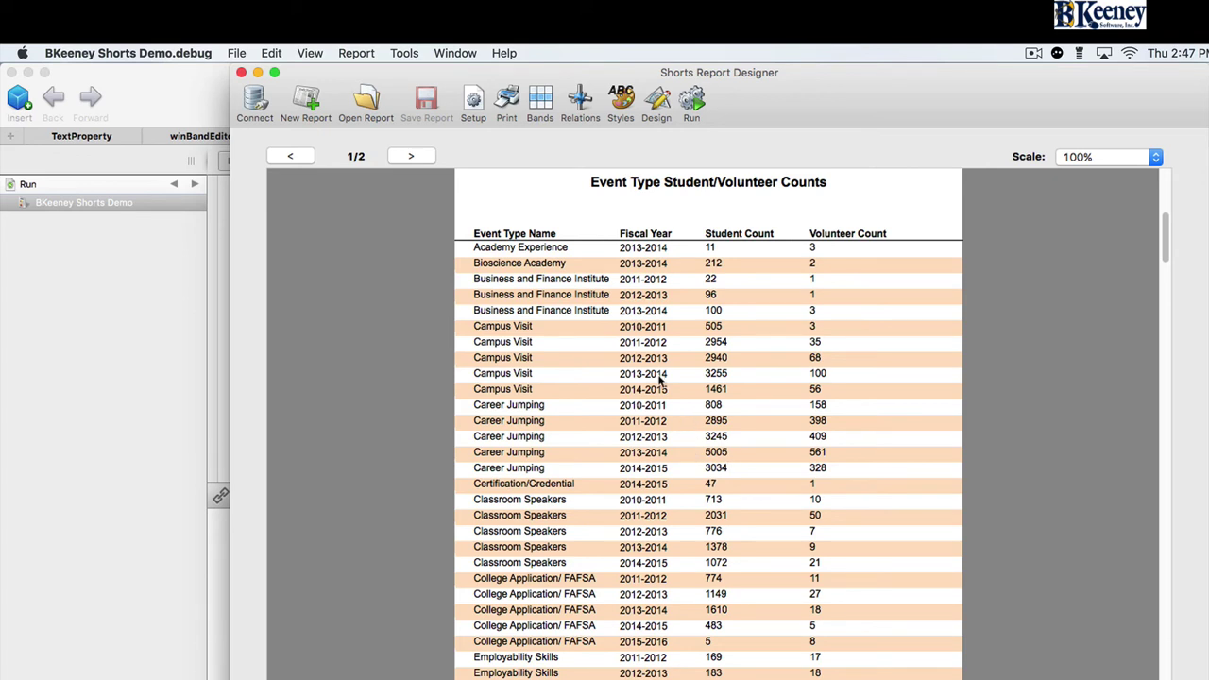
left_click(658, 102)
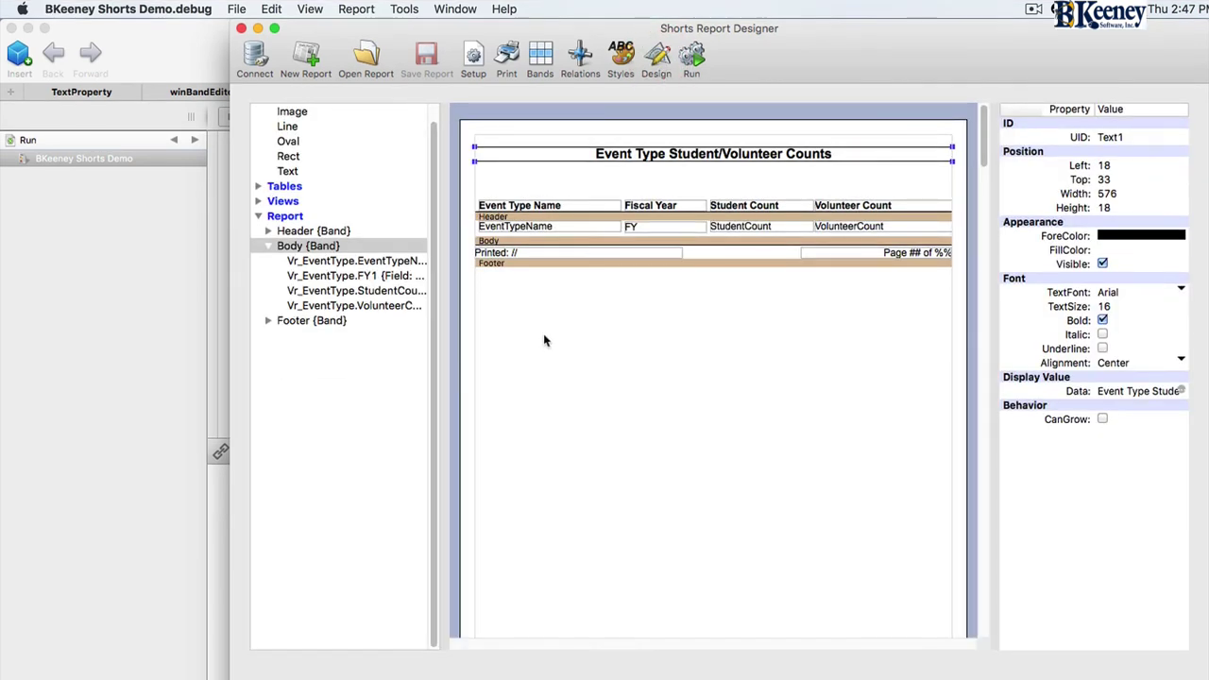
Group the report on the FY field of Vr_EventType by adding its break and trailing bands
left_click(540, 61)
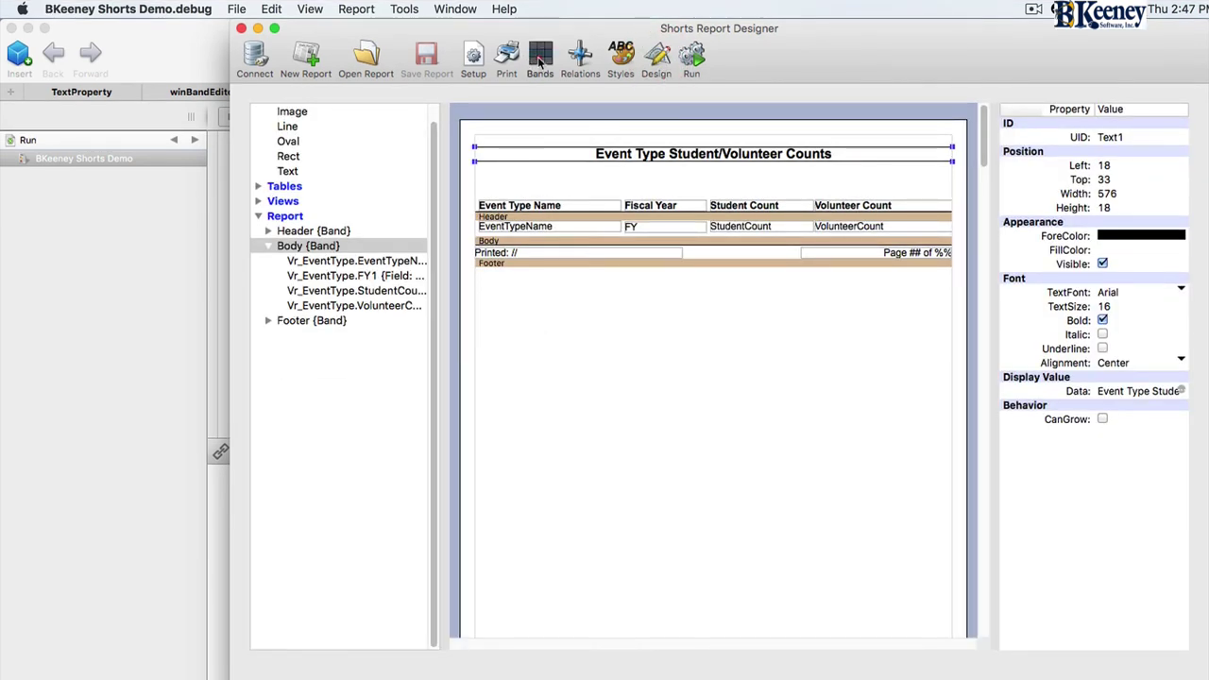
left_click(401, 130)
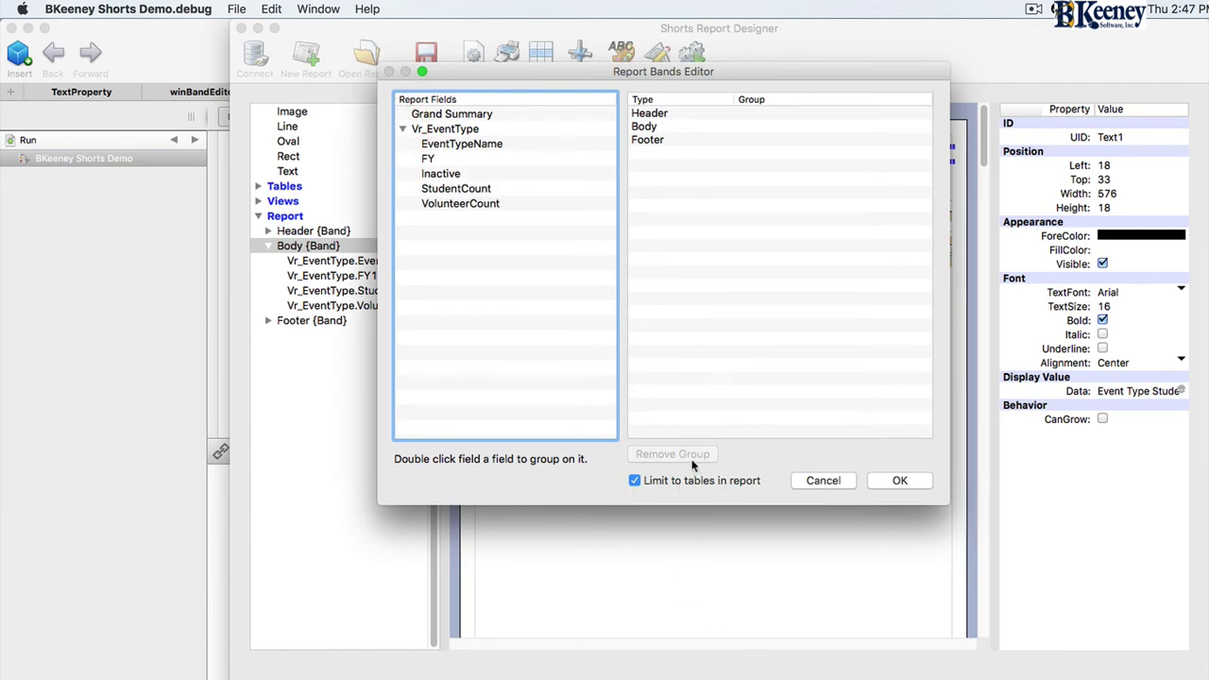
double_click(436, 163)
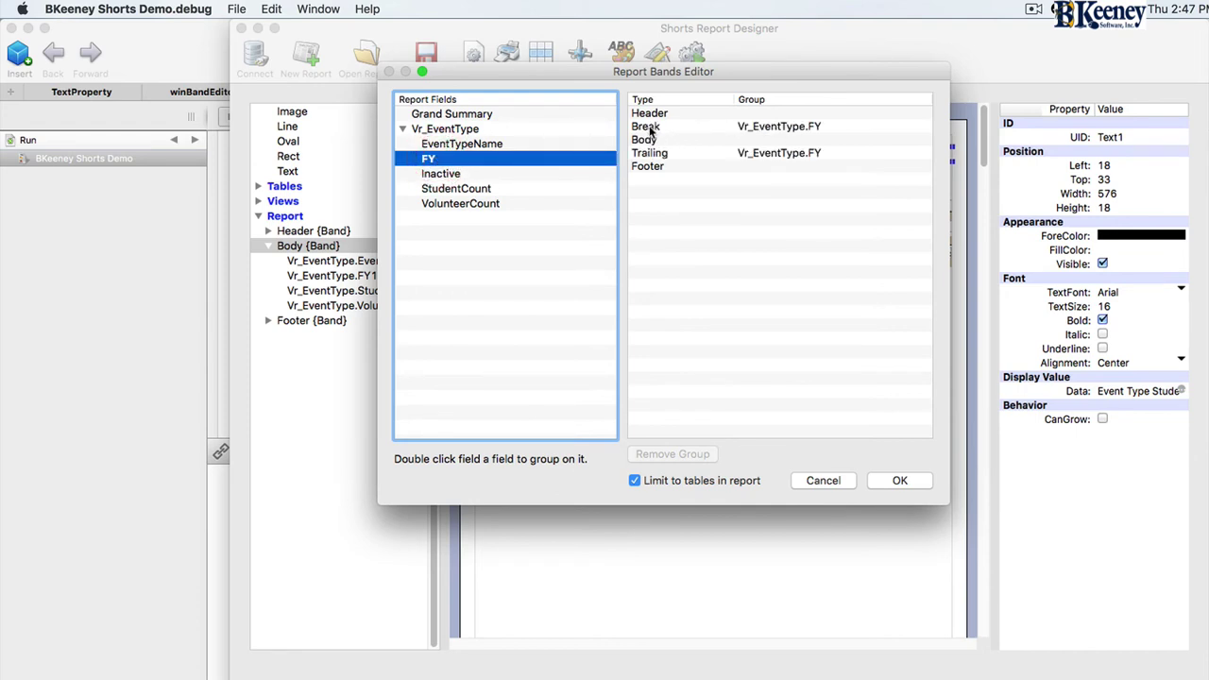
left_click(780, 130)
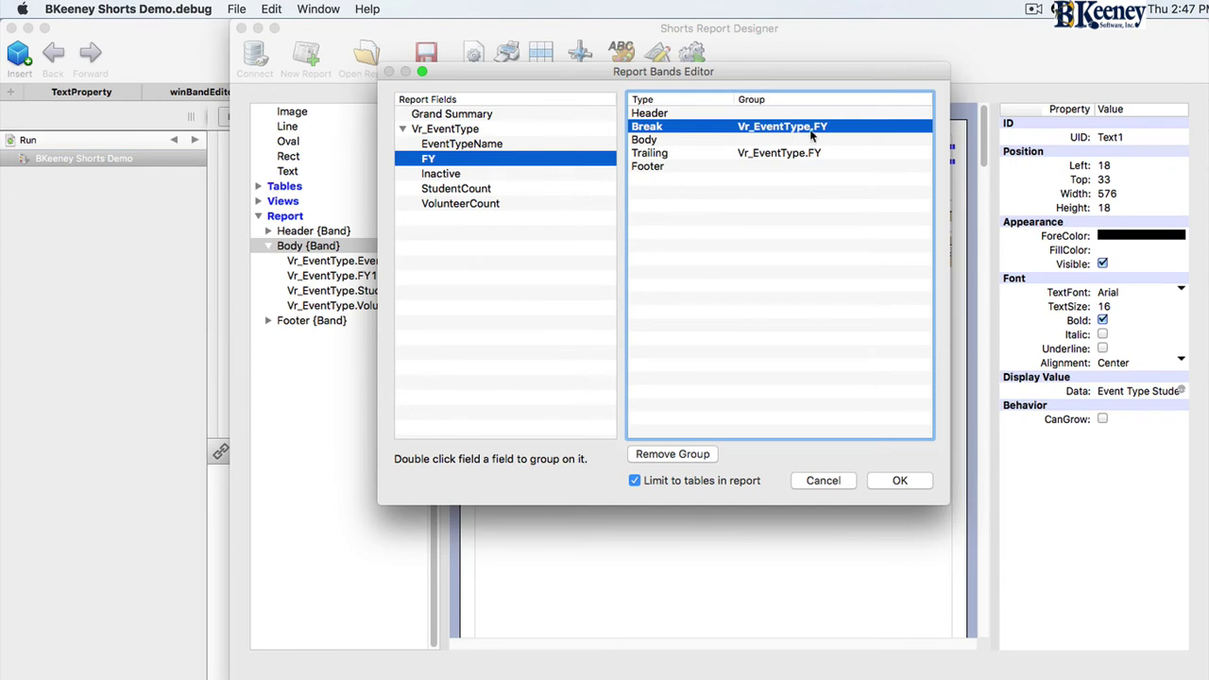
left_click(778, 154)
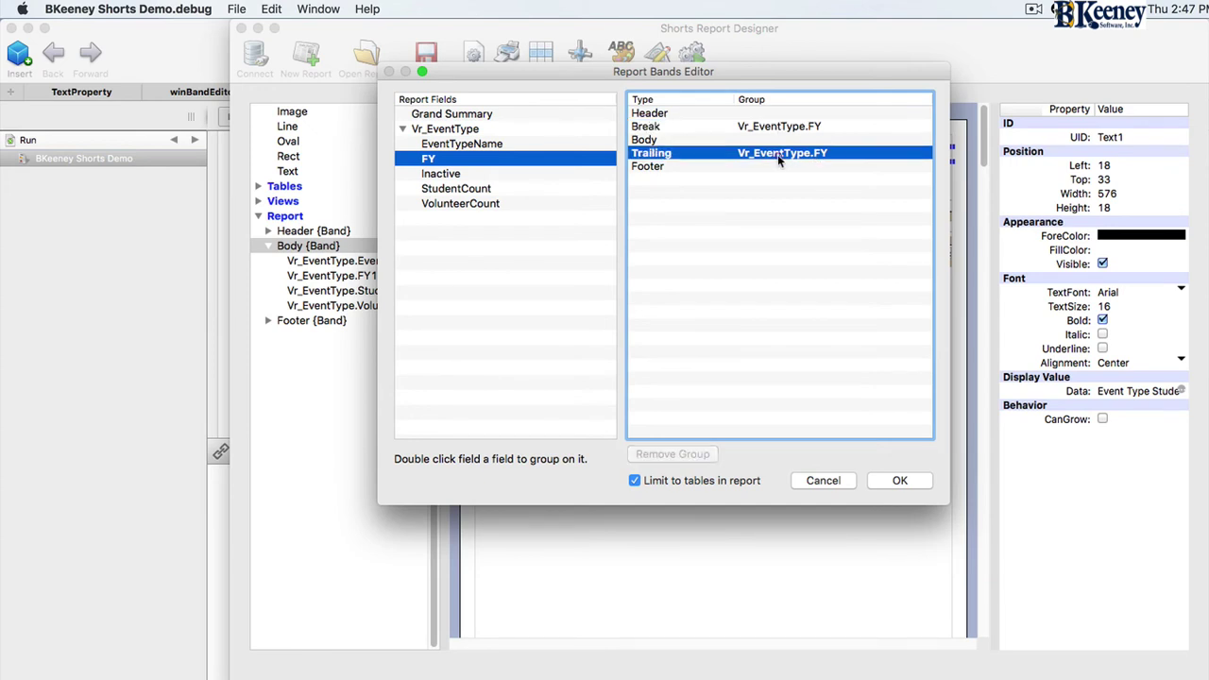
left_click(901, 481)
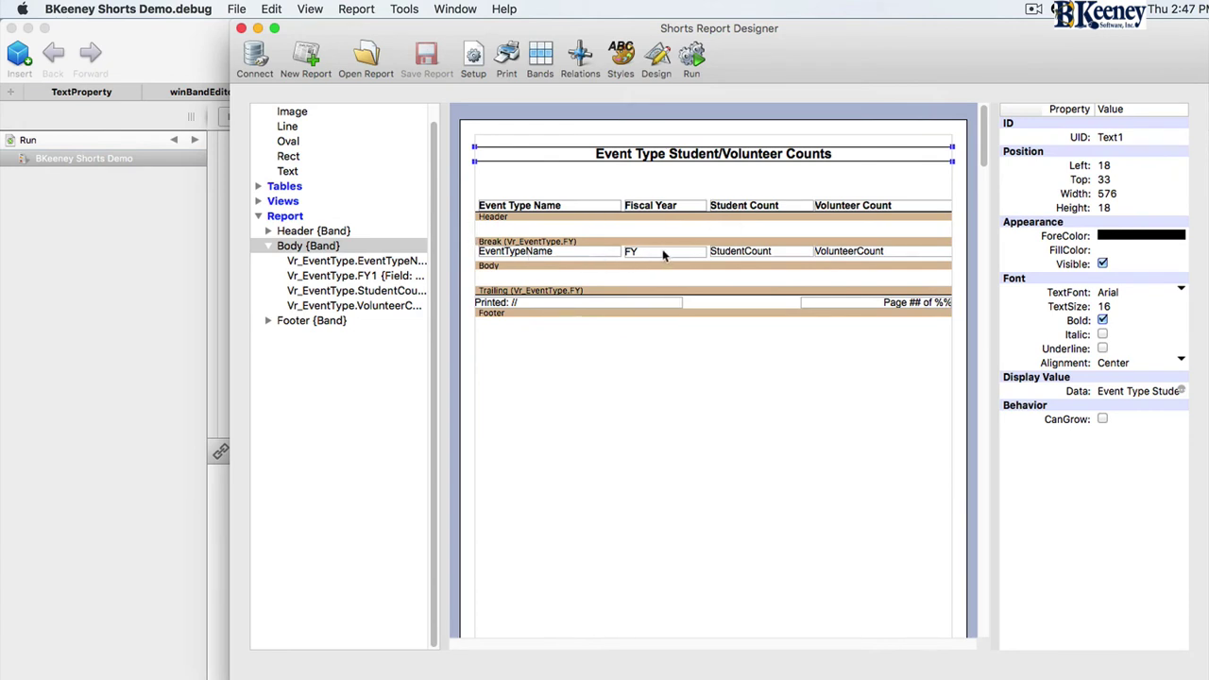
Move the FY field and the Fiscal Year label side by side into the break band and make that band taller
left_click_drag(662, 256, 516, 229)
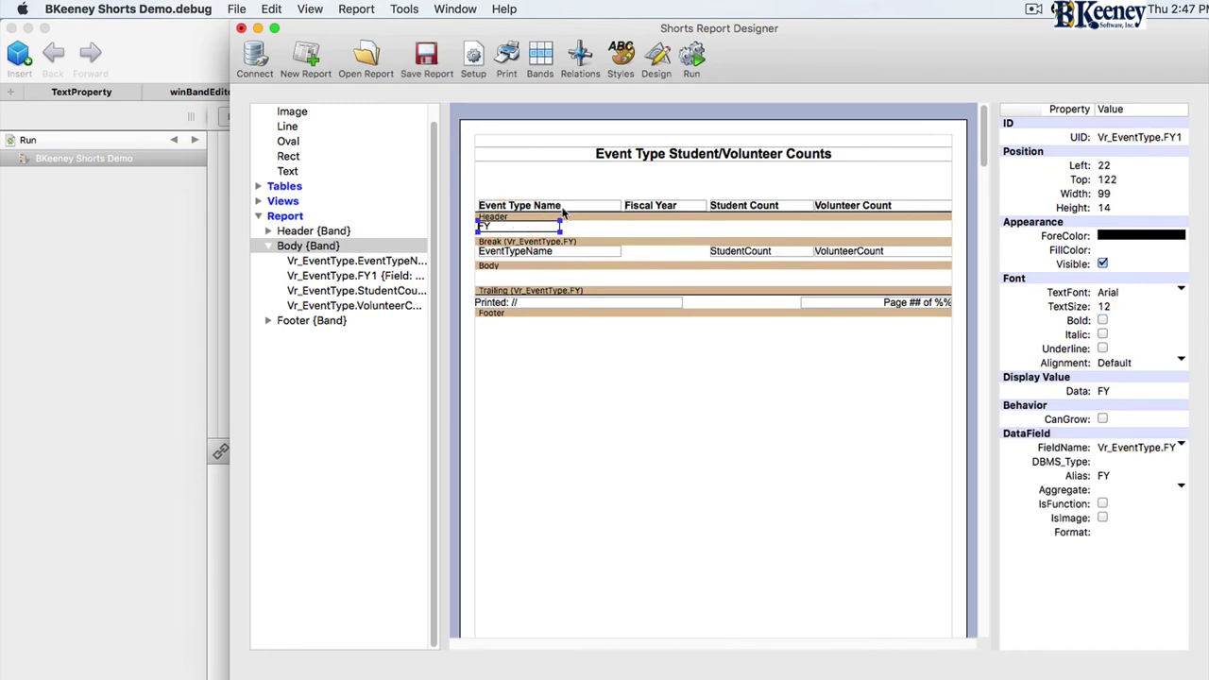
left_click_drag(536, 229, 629, 247)
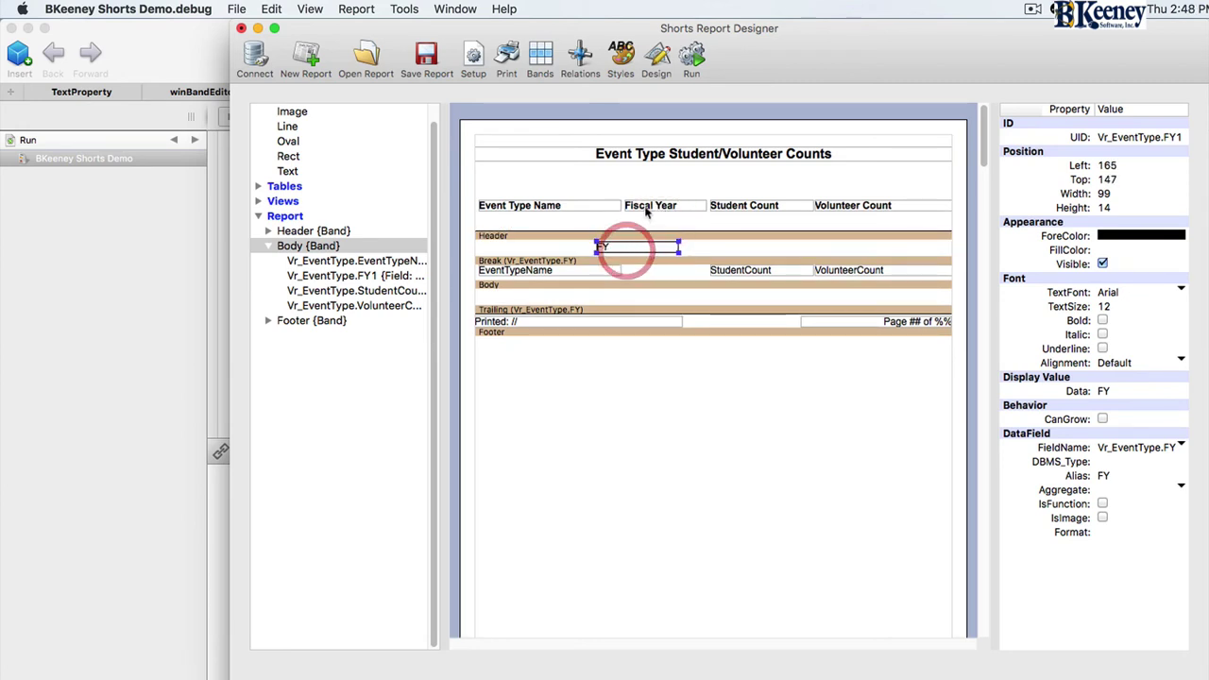
left_click_drag(650, 205, 513, 250)
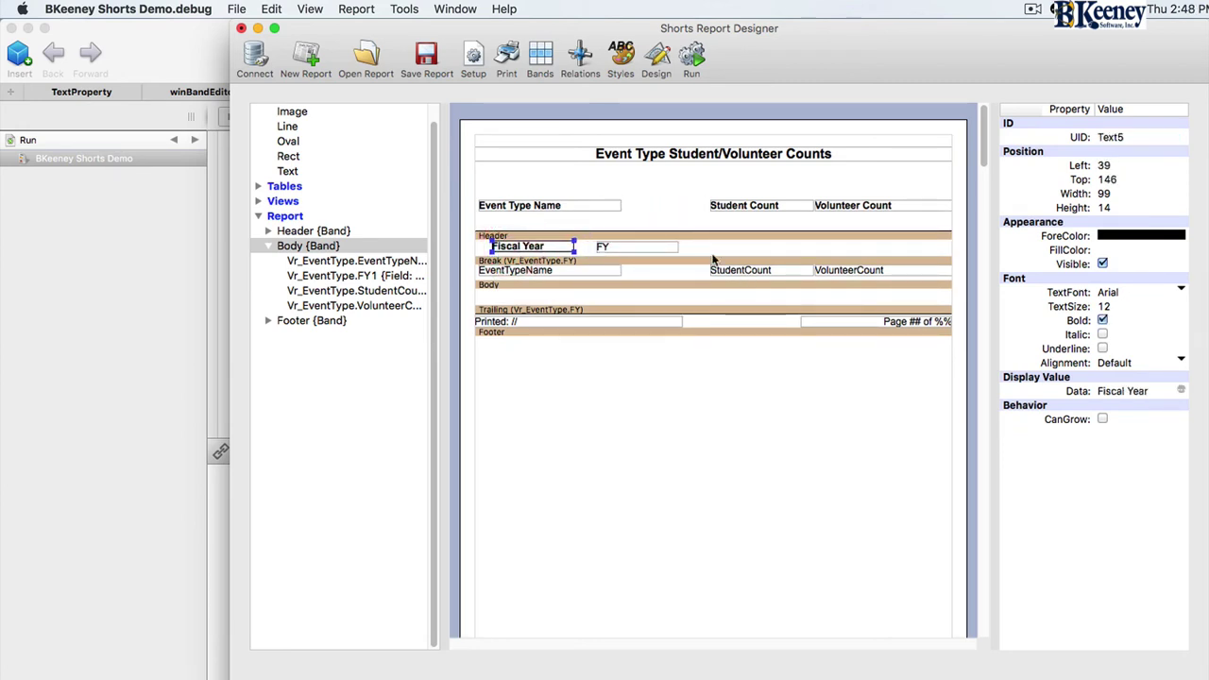
left_click_drag(711, 262, 709, 309)
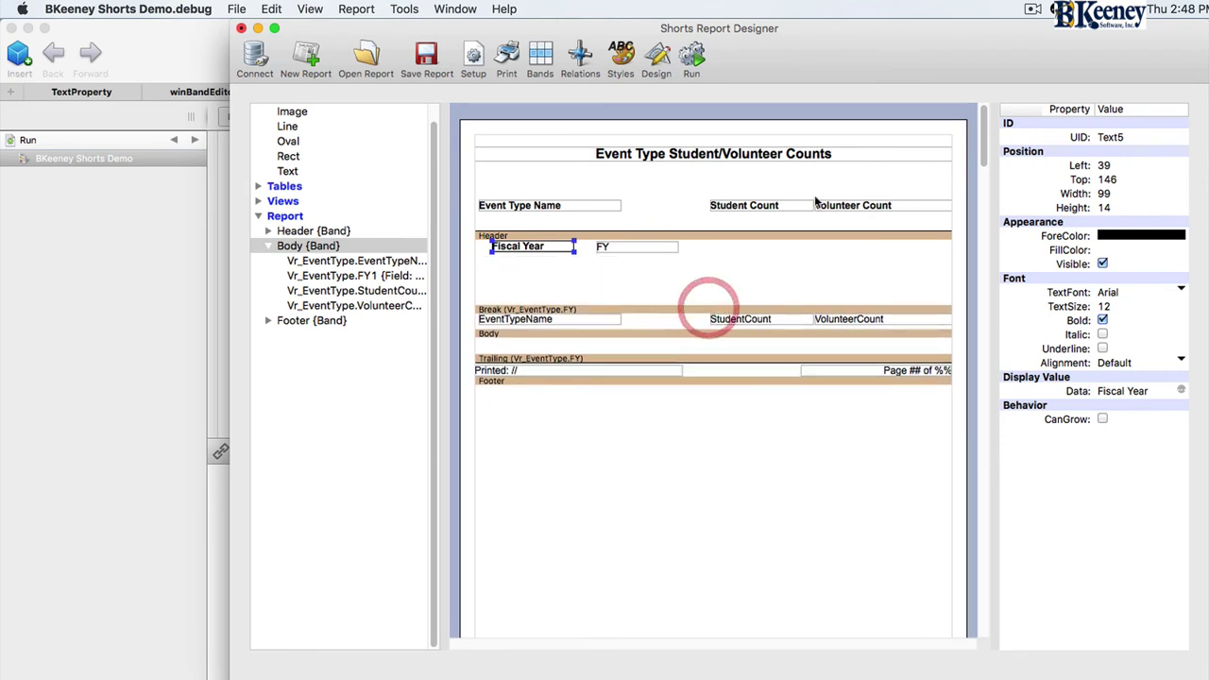
Shift the EventTypeName field right to a Left of about 129 and align the top edges of the three body fields
left_click_drag(561, 322, 647, 341)
left_click(746, 338, "shift")
left_click(854, 338, "shift")
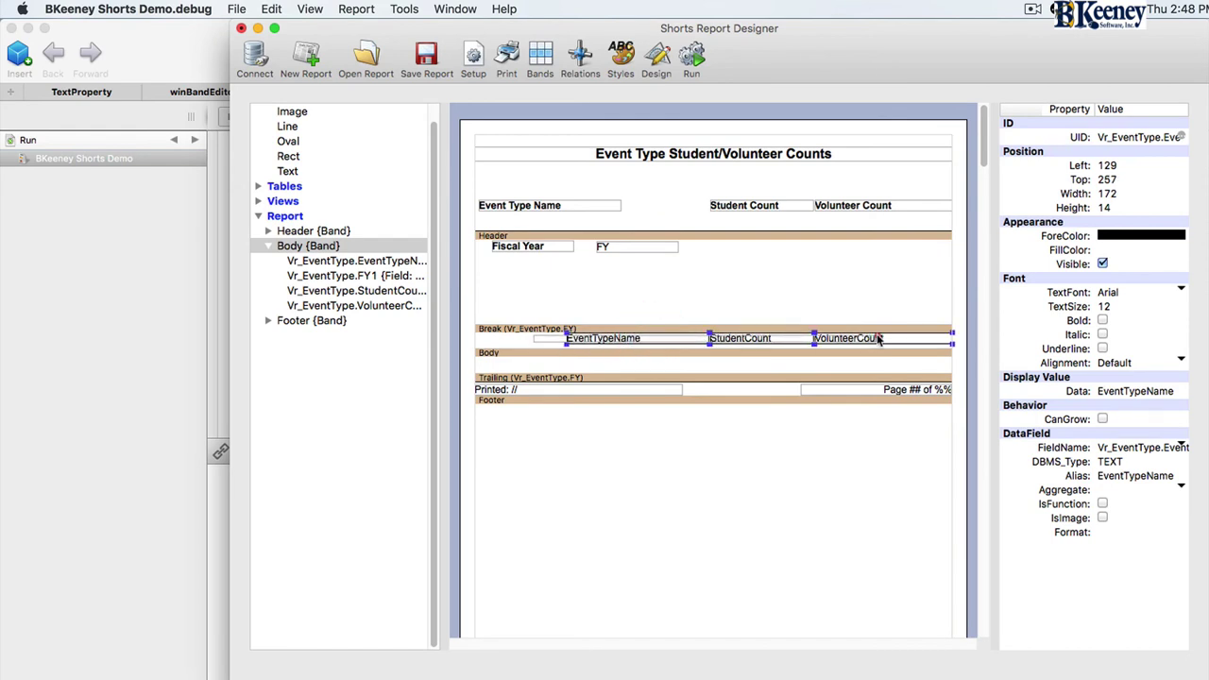
right_click(869, 337)
left_click(901, 376)
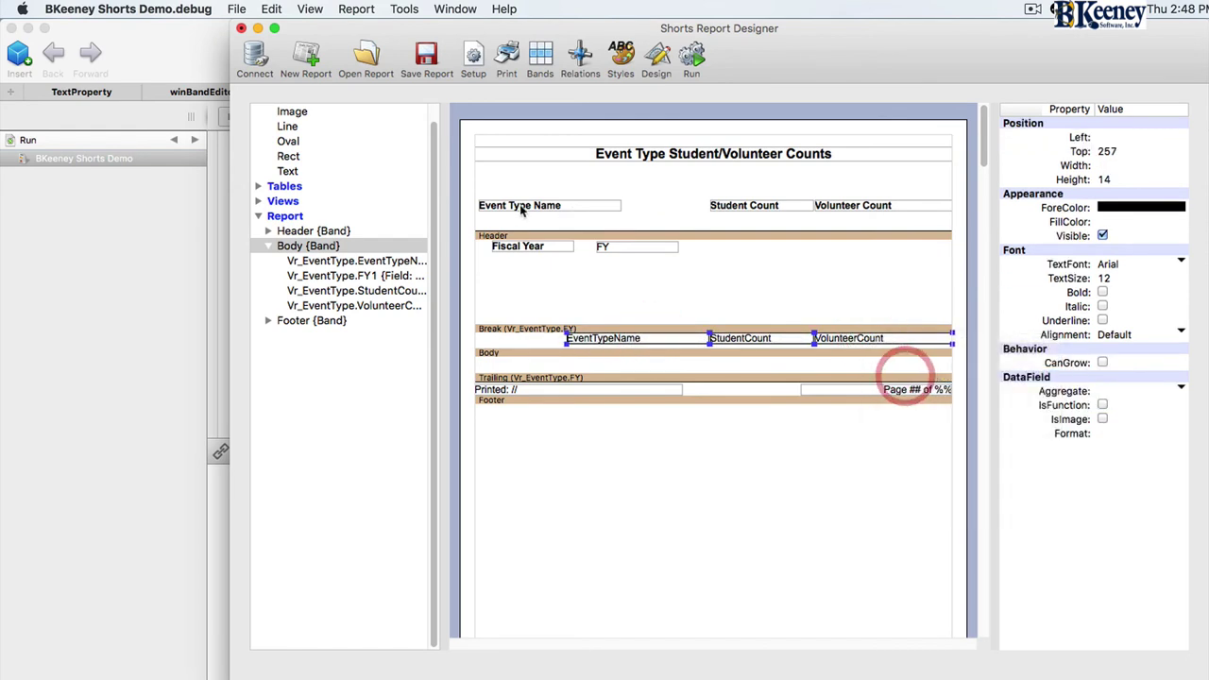
Move the Event Type Name, Student Count and Volunteer Count labels into the break band above their fields and align their top edges
left_click_drag(520, 206, 620, 314)
left_click_drag(707, 186, 884, 323)
left_click(652, 316, "shift")
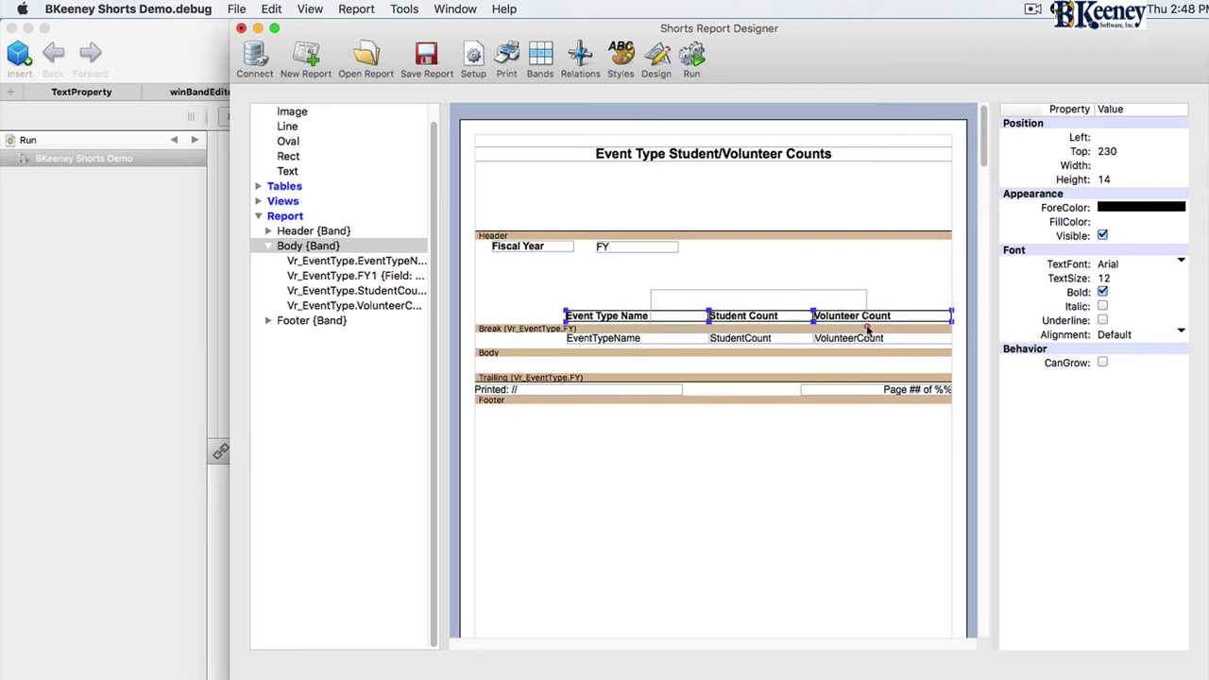
right_click(777, 326)
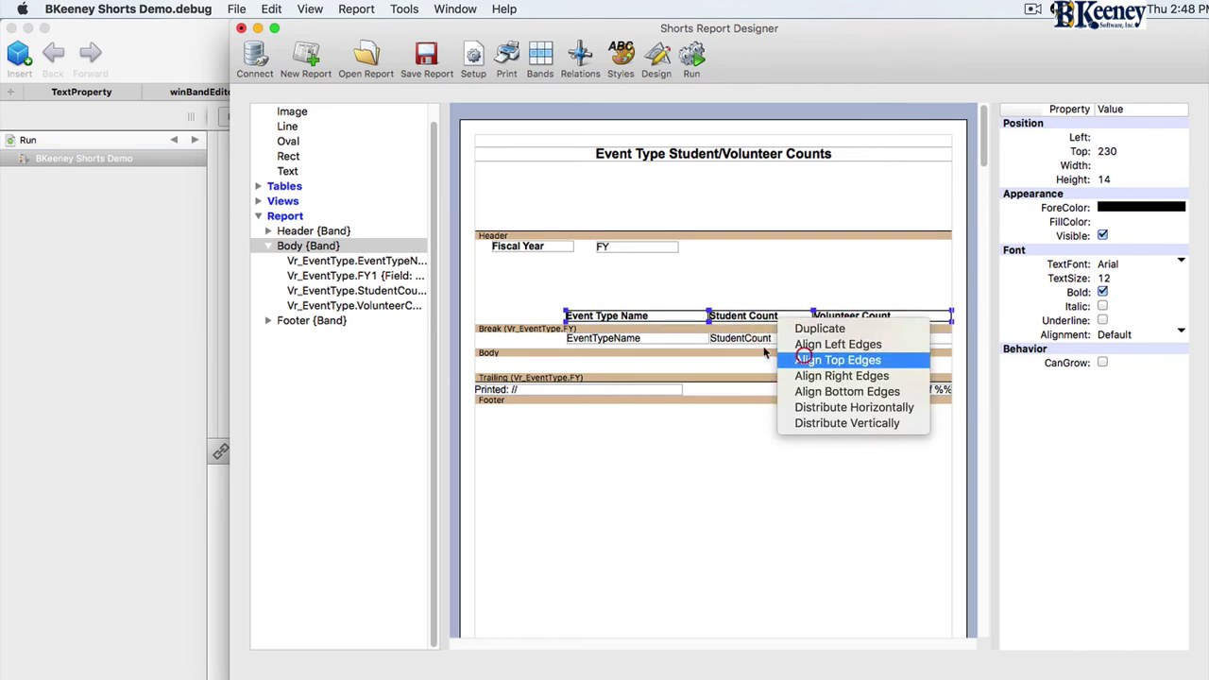
left_click(822, 360)
Move the three column labels up below the Fiscal Year row and shrink the break and header bands to fit
left_click_drag(739, 319, 739, 274)
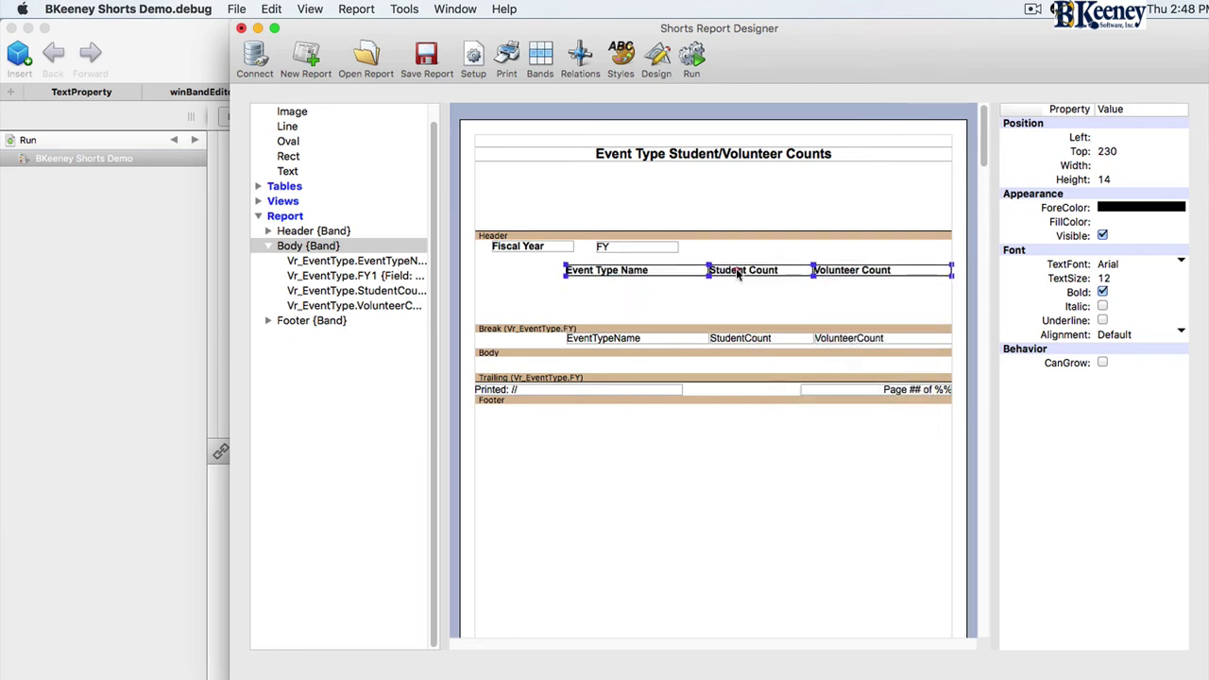
left_click_drag(717, 328, 709, 295)
left_click_drag(699, 236, 703, 184)
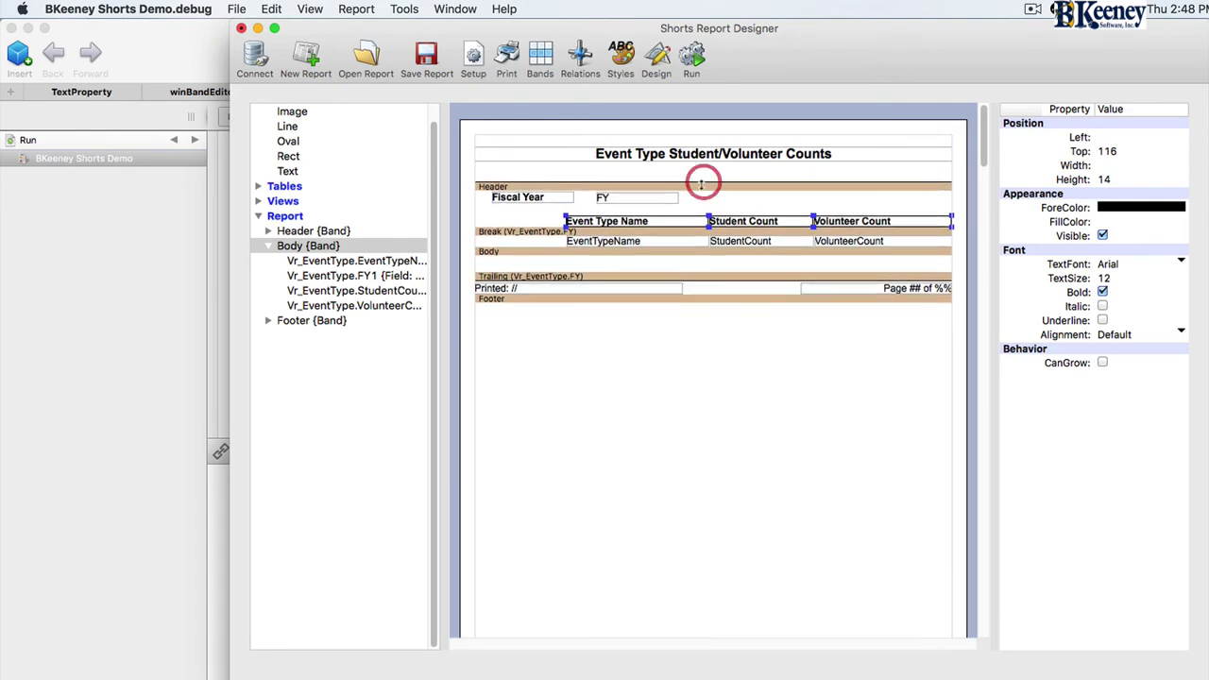
Run the report to check the fiscal year grouping, and return to the design layout
left_click(693, 59)
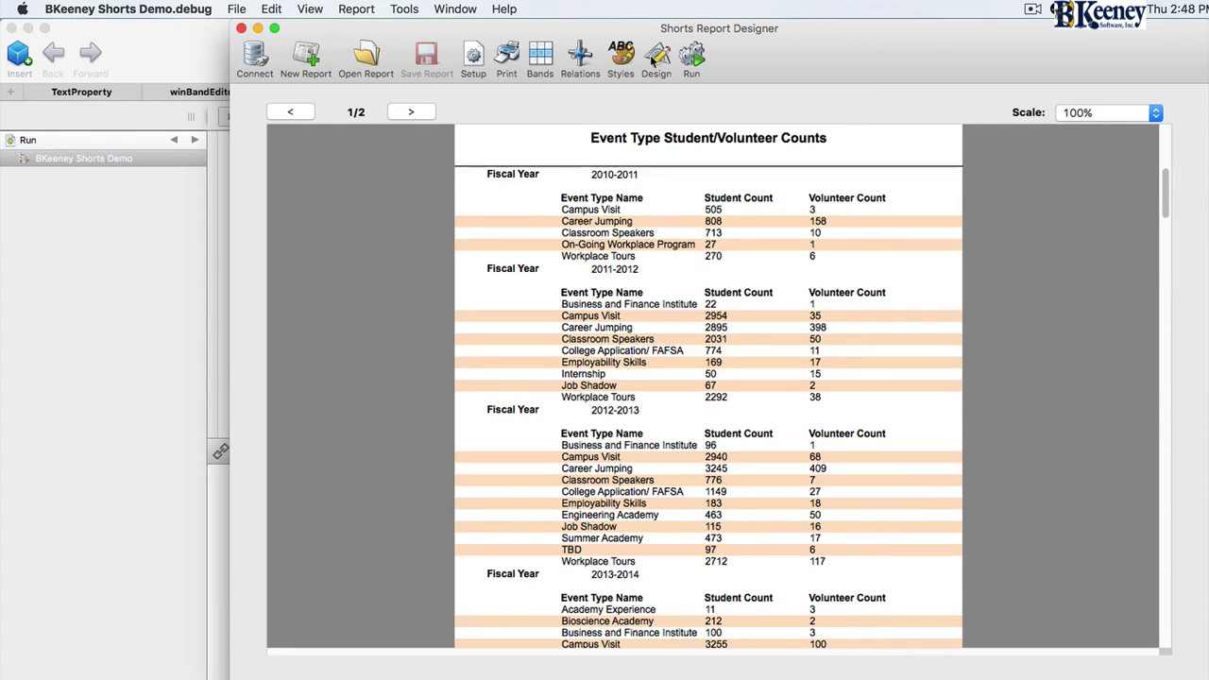
left_click(654, 59)
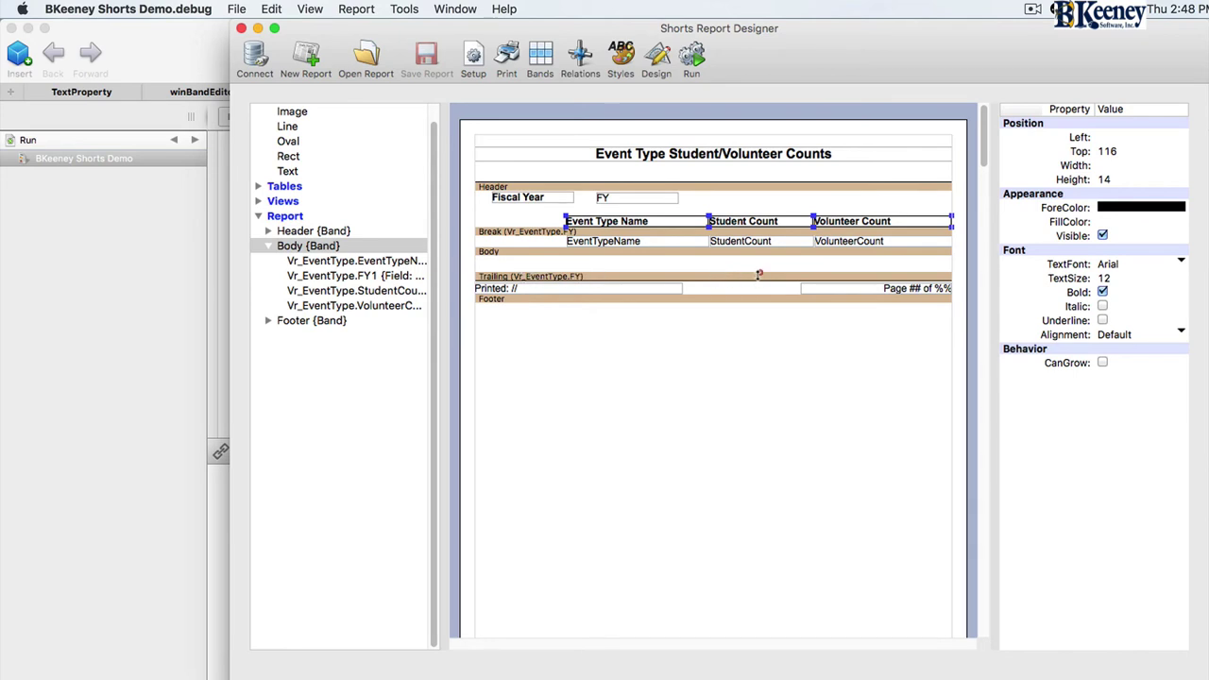
Duplicate the StudentCount and VolunteerCount fields, place the copies in the trailing band under the originals, and size that band to a Height of 42
left_click_drag(759, 274, 762, 288)
left_click(760, 242)
left_click(841, 242, "shift")
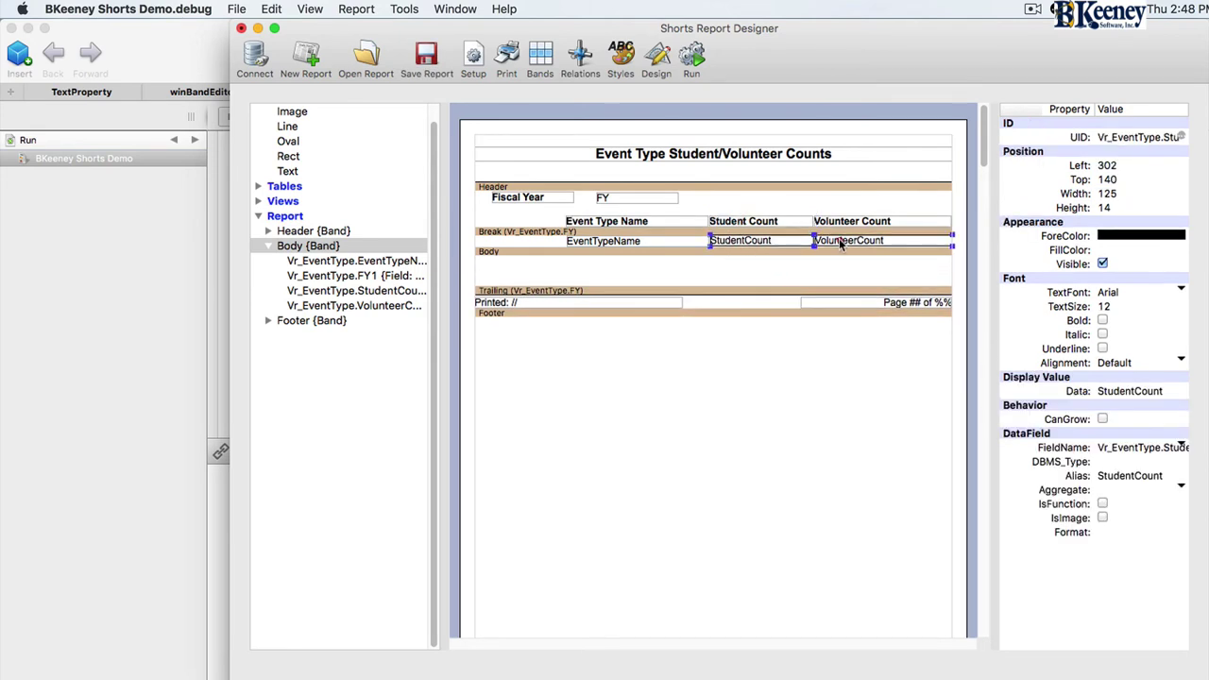
left_click_drag(841, 243, 838, 265)
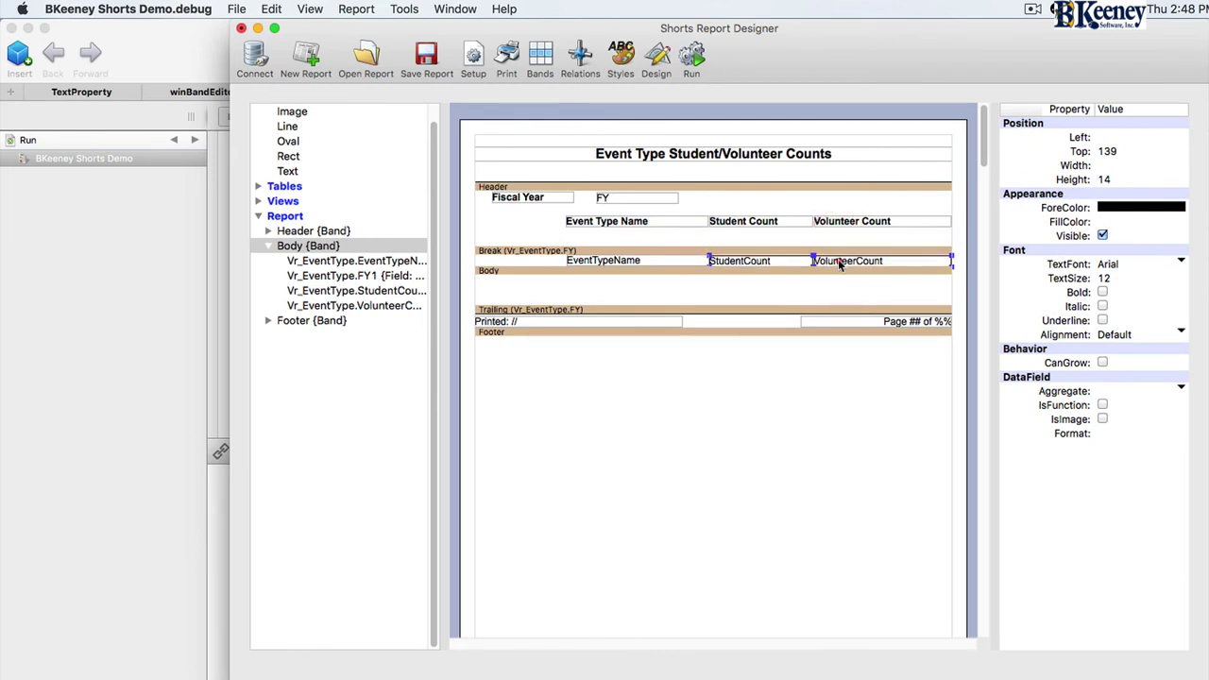
right_click(837, 258)
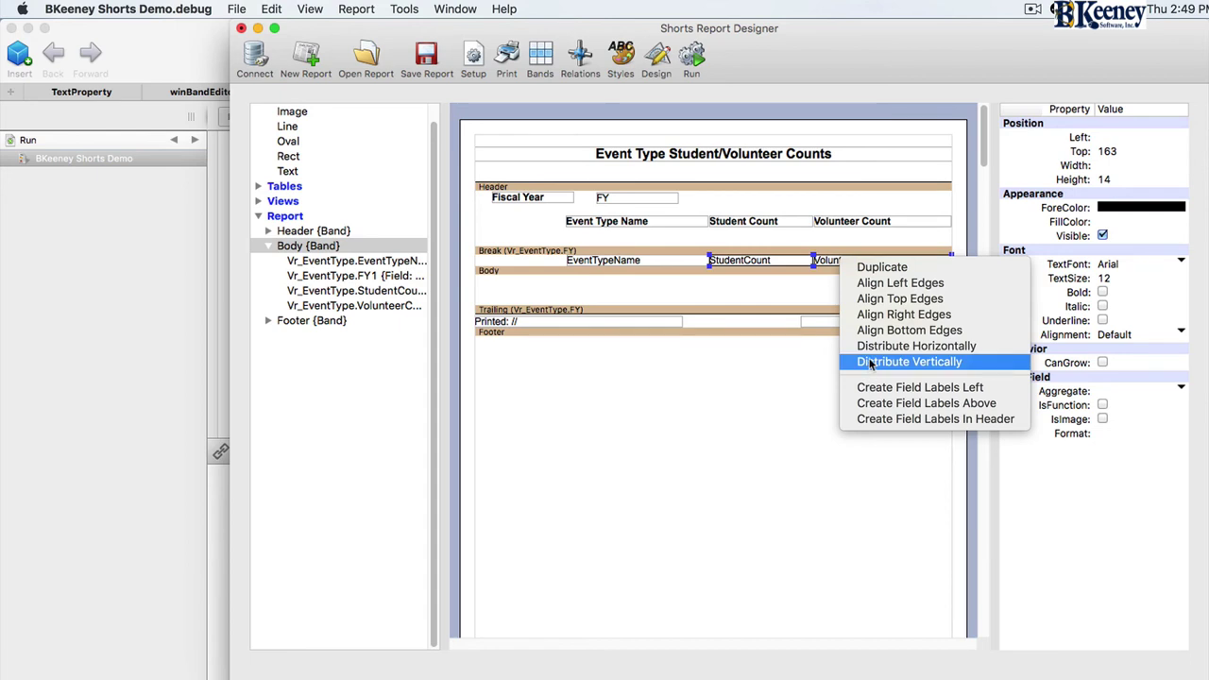
left_click(875, 267)
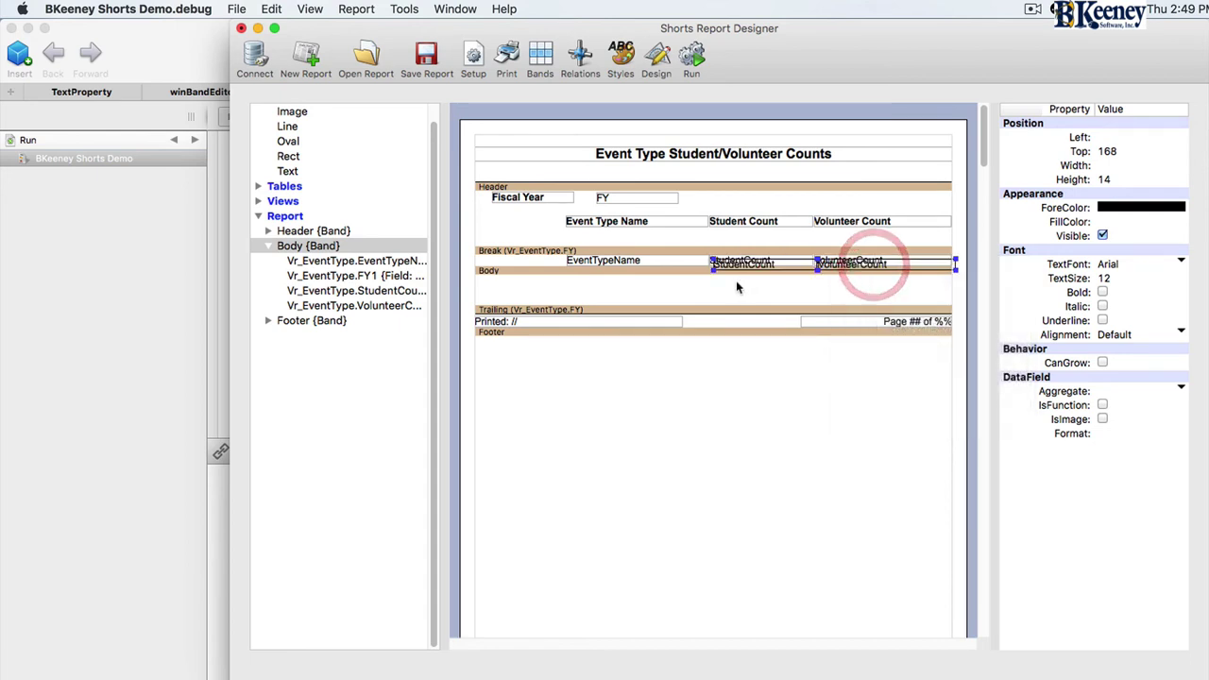
left_click_drag(765, 269, 746, 299)
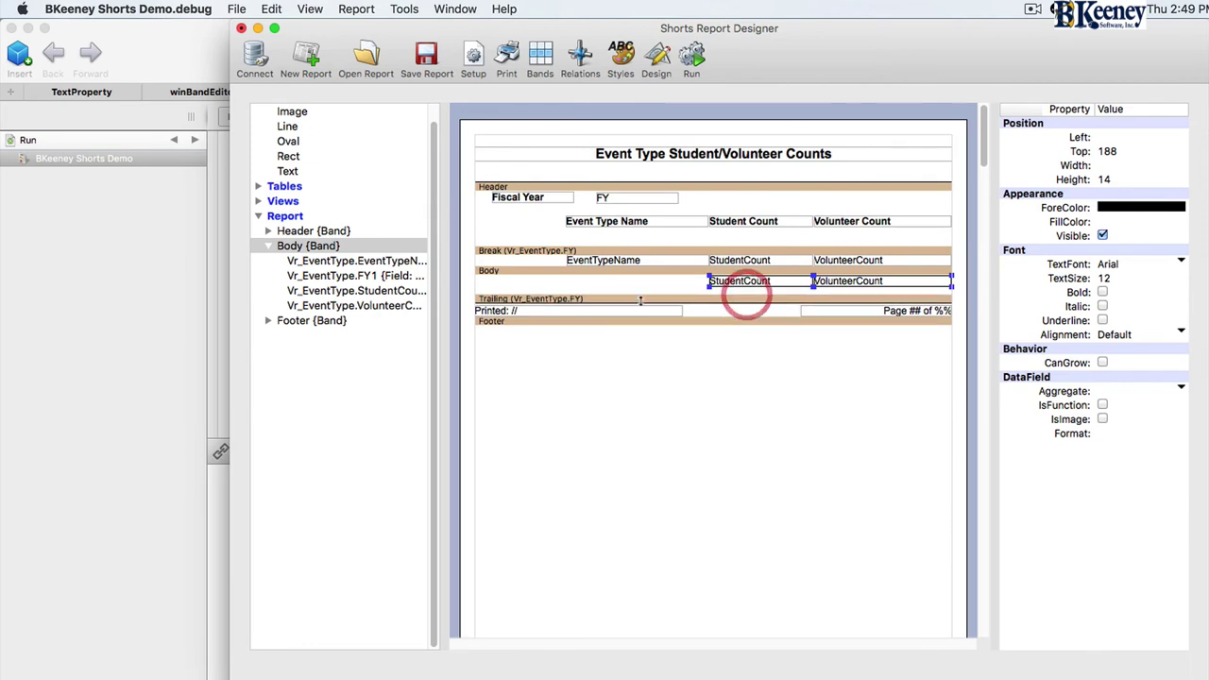
left_click_drag(640, 301, 640, 307)
left_click(636, 291)
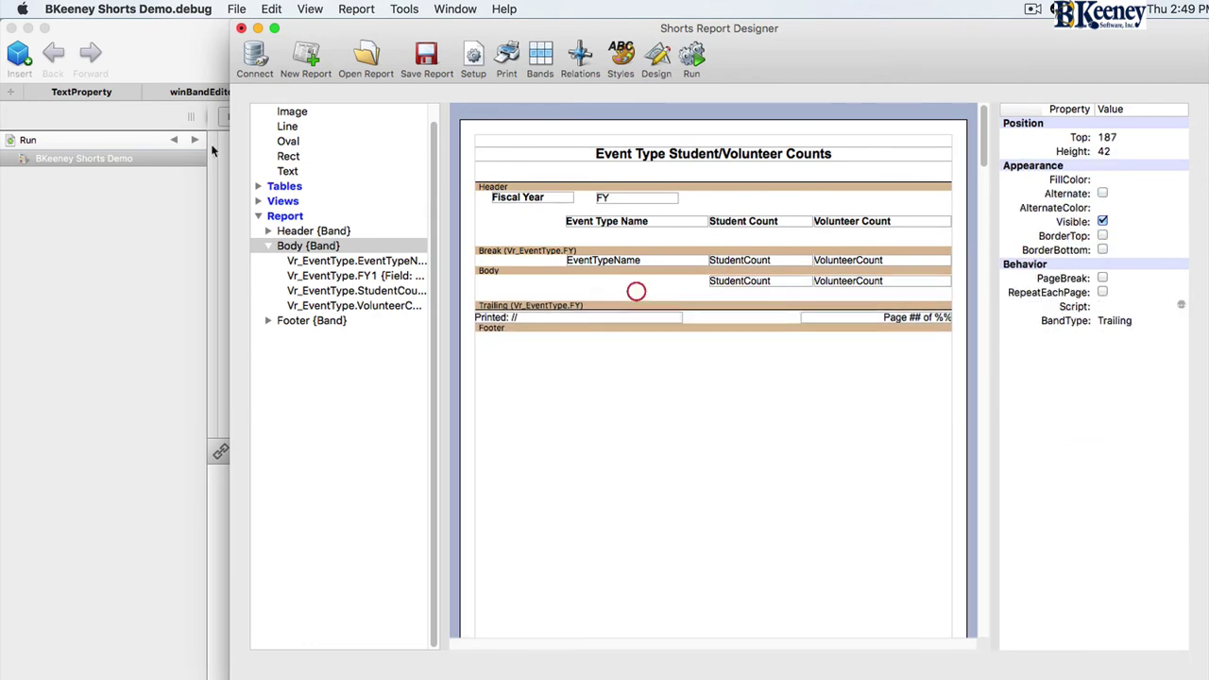
Add a bold text item reading "Counts:" to the trailing band, beside the copied StudentCount field
left_click_drag(287, 171, 685, 283)
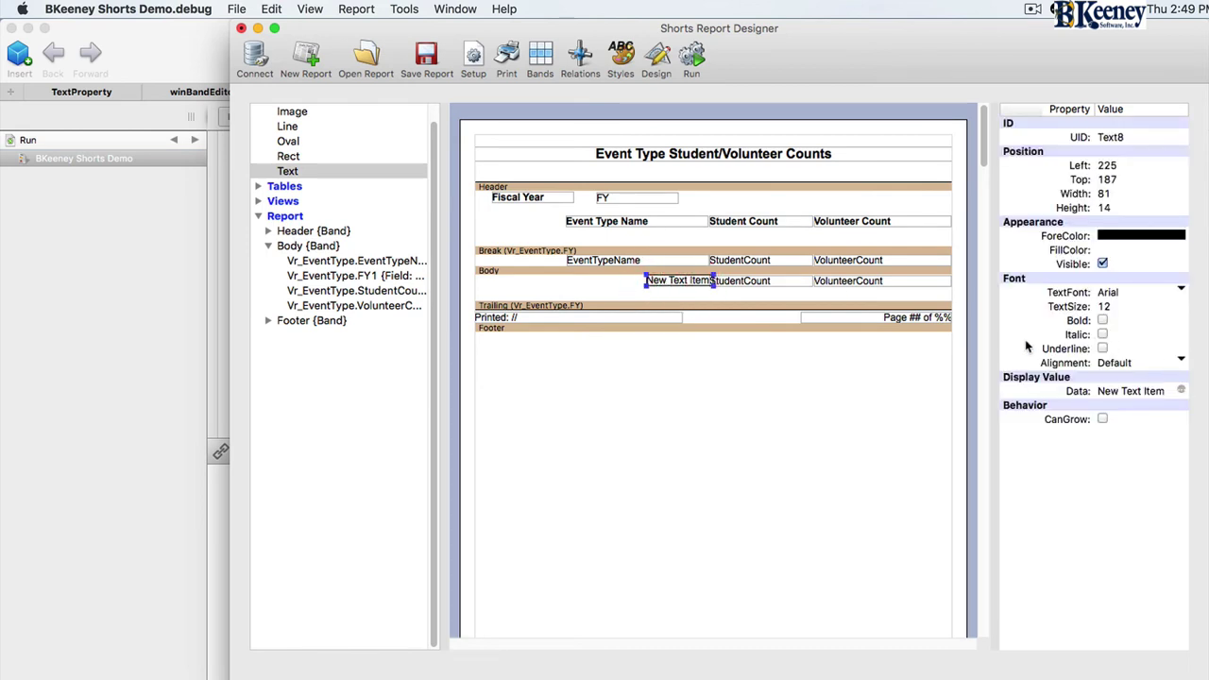
left_click(1103, 320)
left_click(1181, 390)
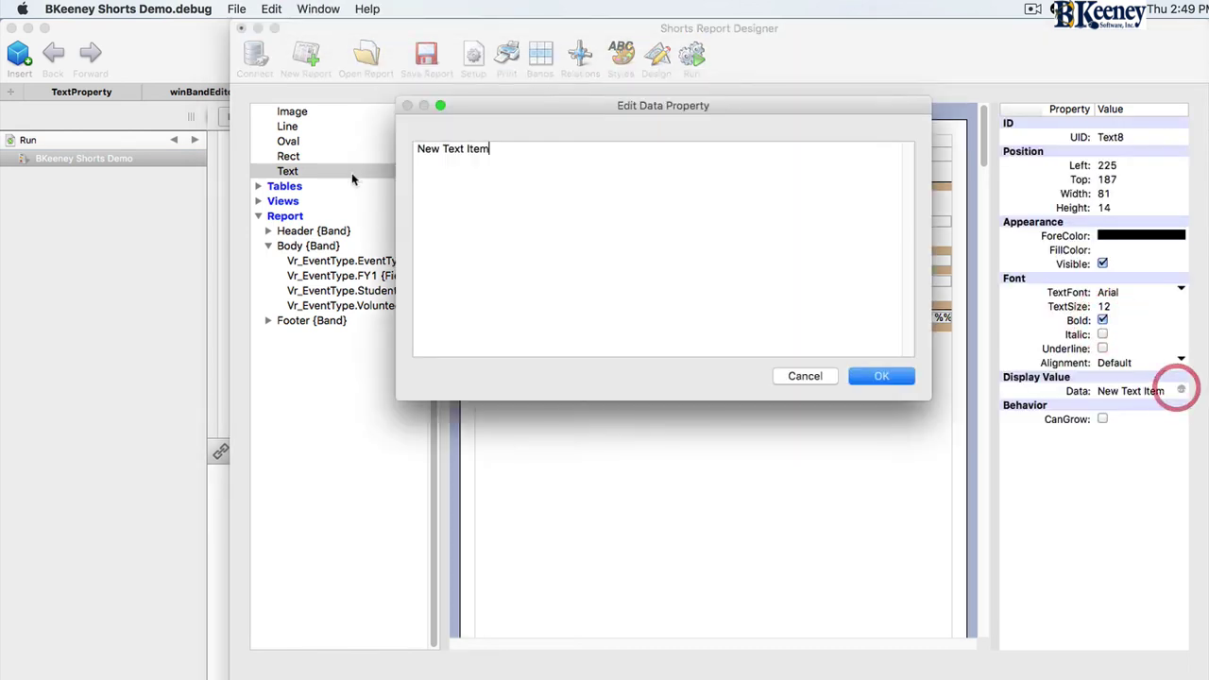
key("super+a")
type("Cou")
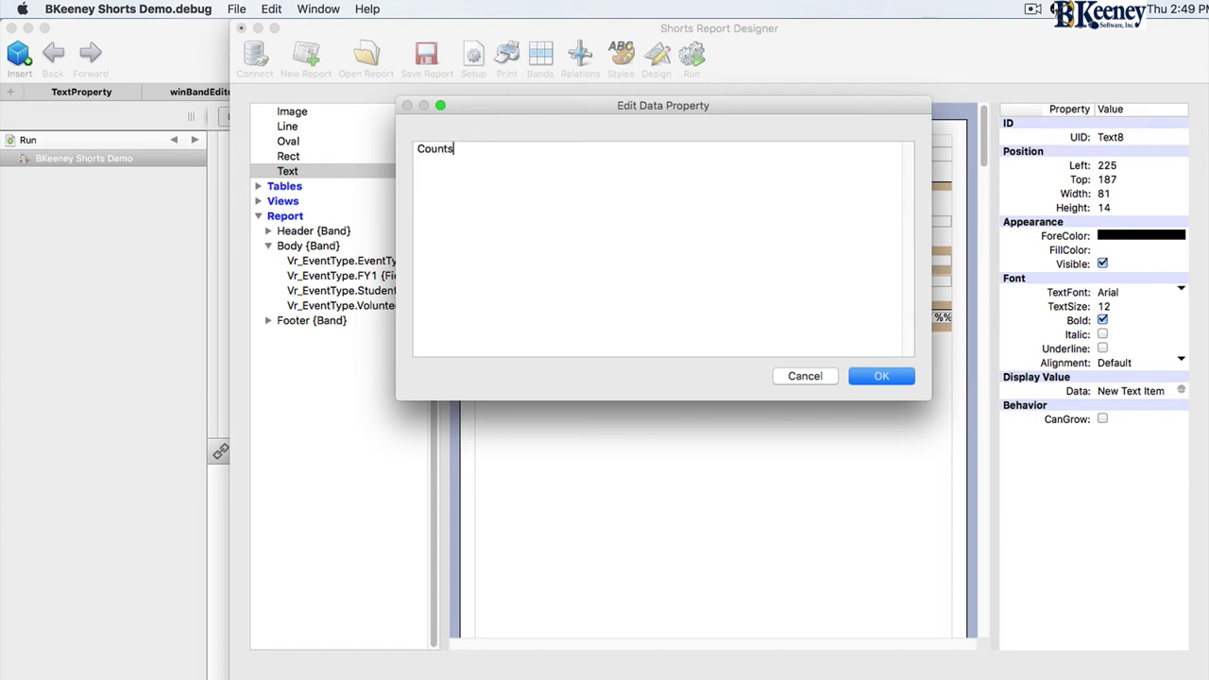
left_click(897, 378)
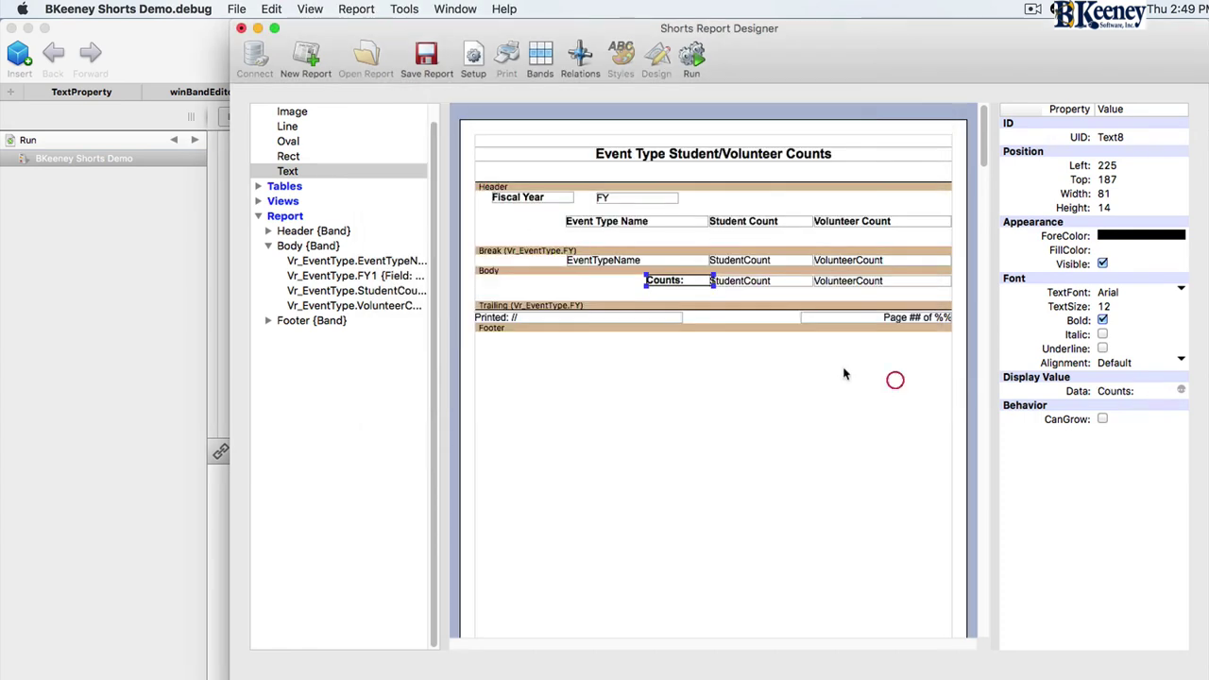
Narrow the Counts: label to a Width of about 62 and set its alignment to Right
left_click_drag(690, 286, 680, 287)
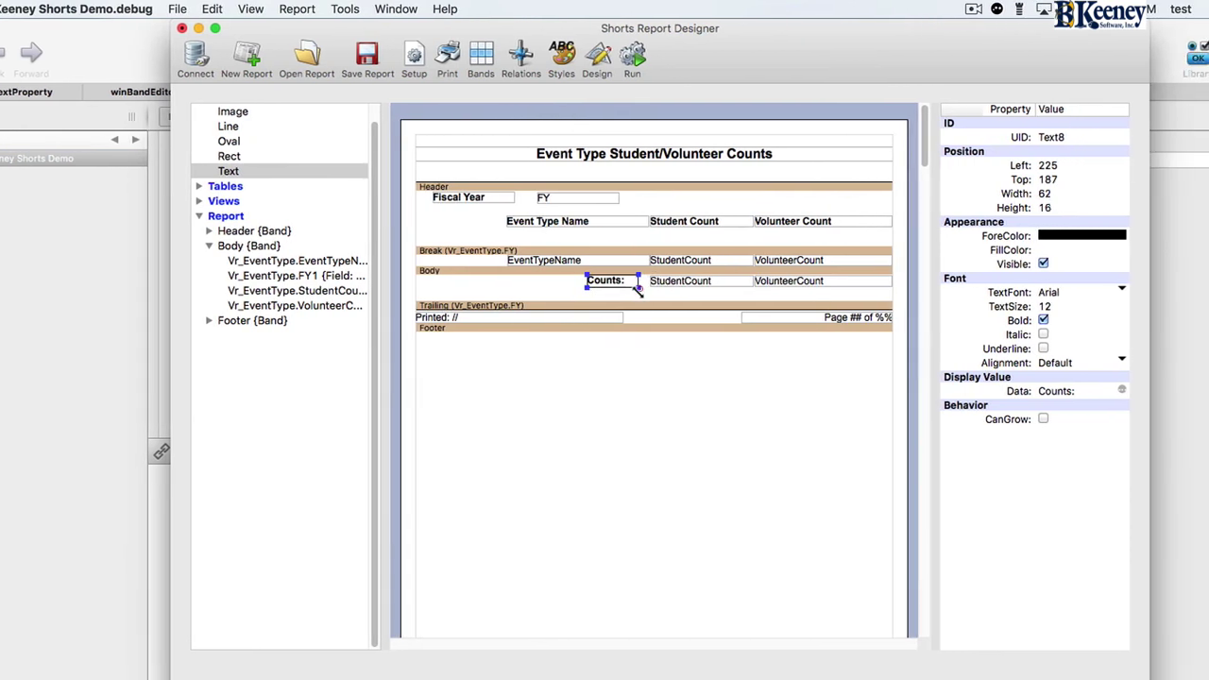
left_click(1146, 361)
left_click(1181, 411)
left_click(1121, 359)
left_click(1179, 427)
Set the alignment of the StudentCount and VolunteerCount fields in the body and trailing bands to Right
left_click_drag(830, 292, 650, 253)
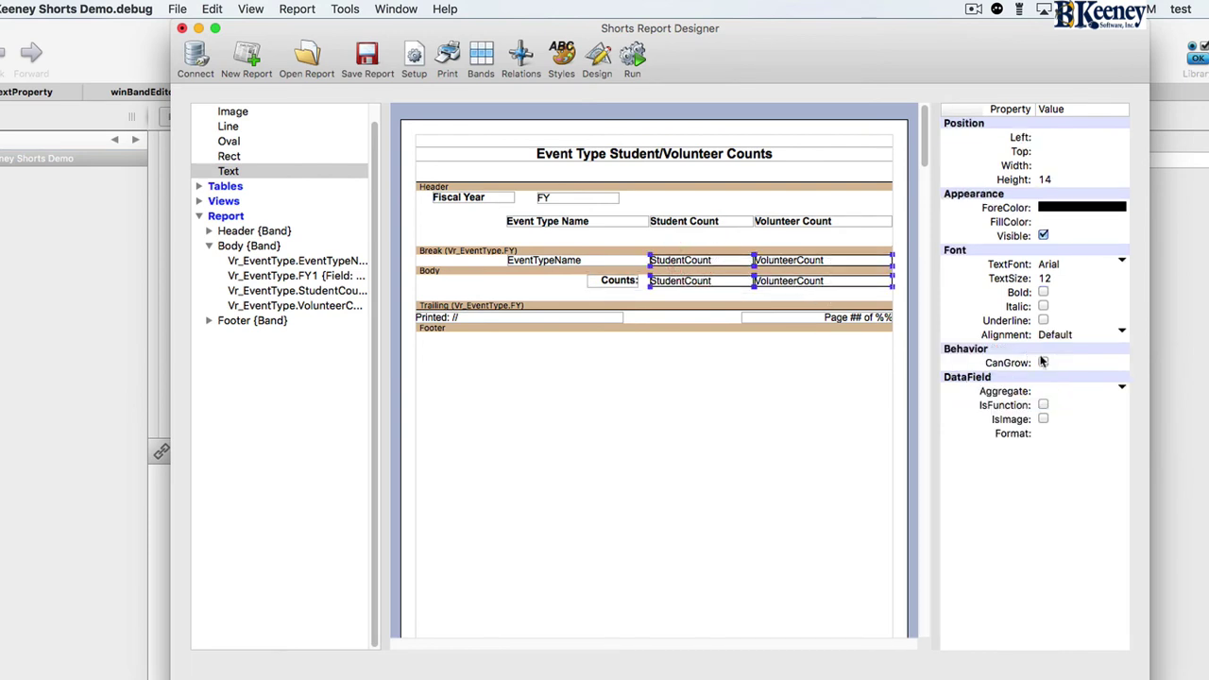
left_click(1129, 335)
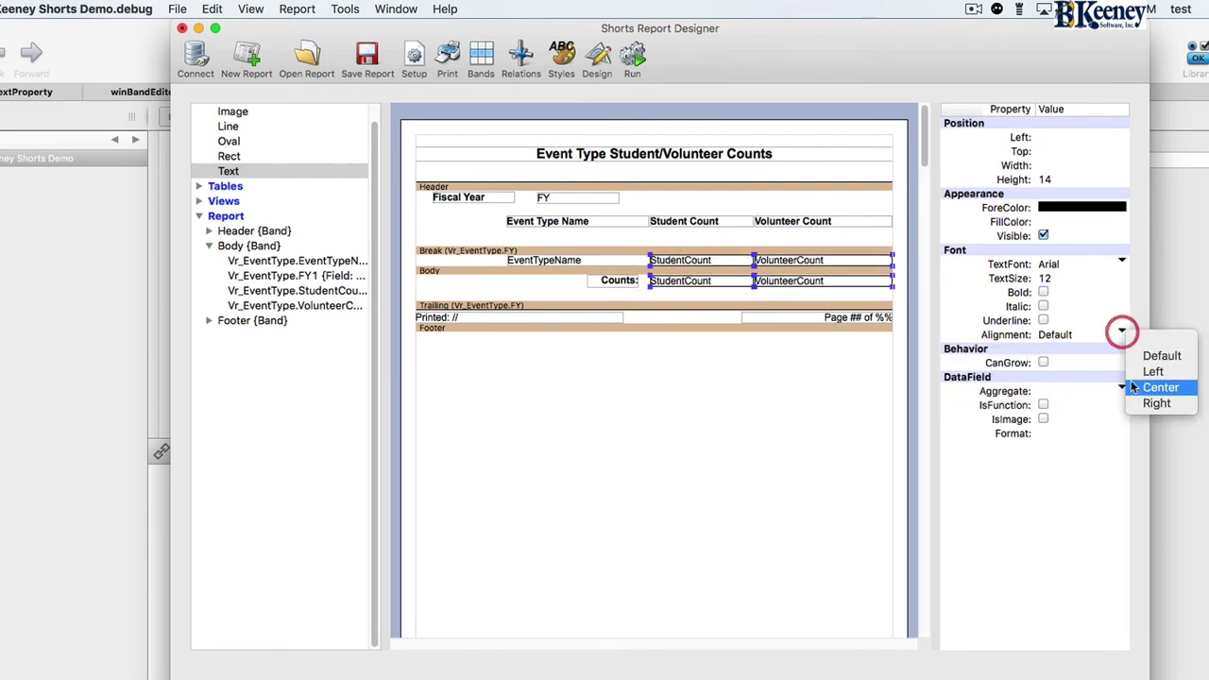
left_click(1156, 403)
left_click(709, 291)
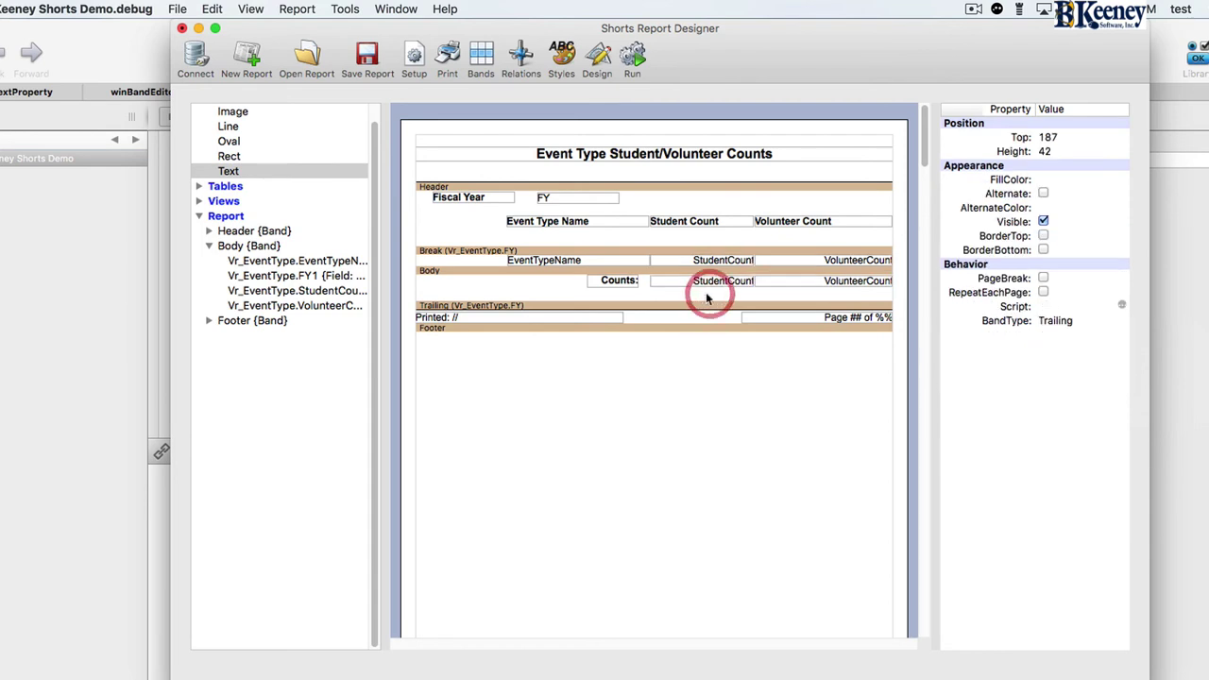
Set the Aggregate of the trailing band's StudentCount and VolunteerCount fields to sum
left_click(705, 280)
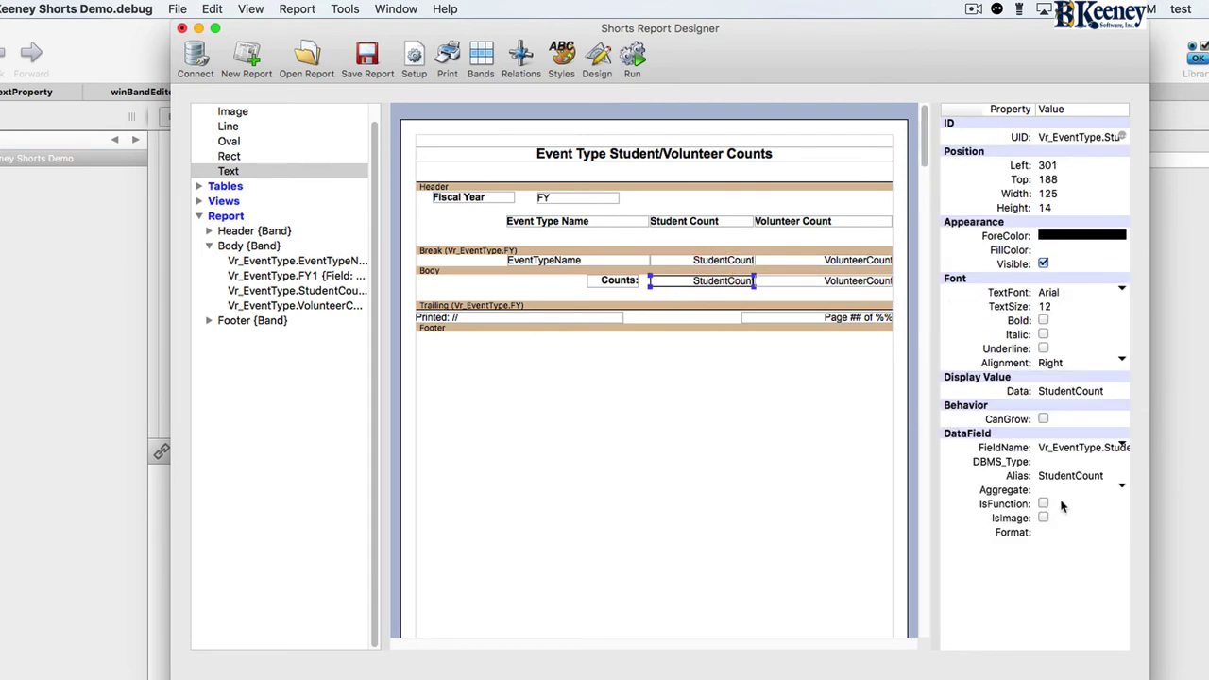
left_click(1122, 488)
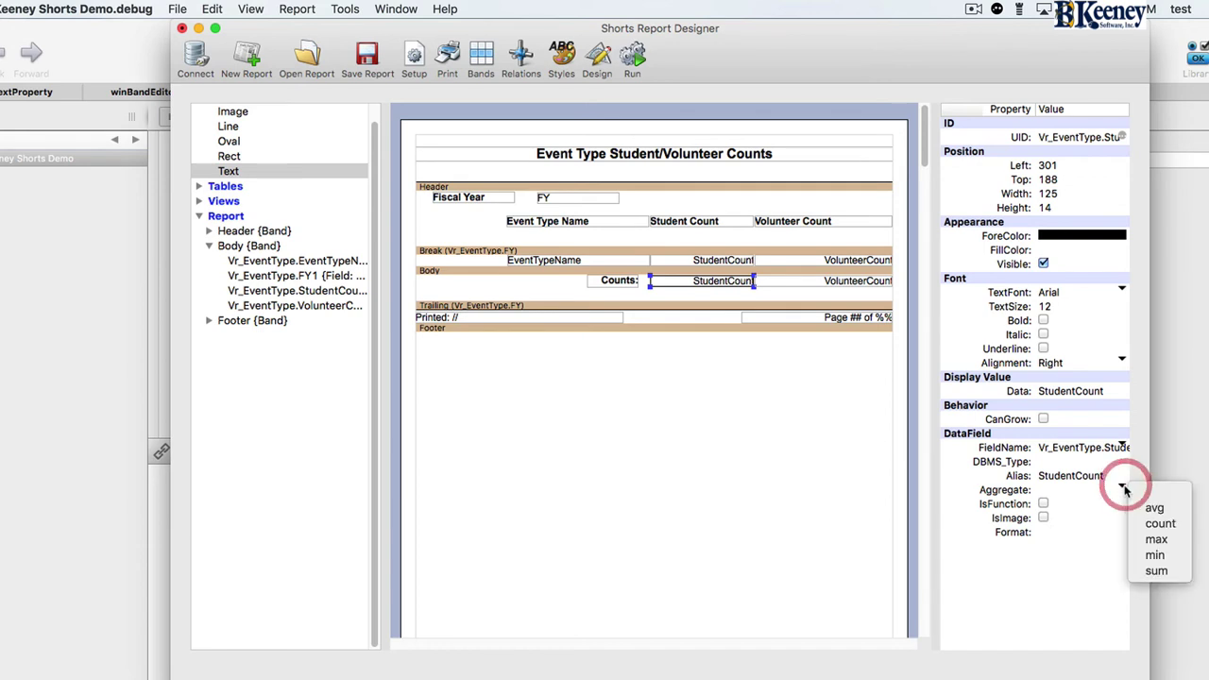
left_click(1157, 571)
left_click(829, 282)
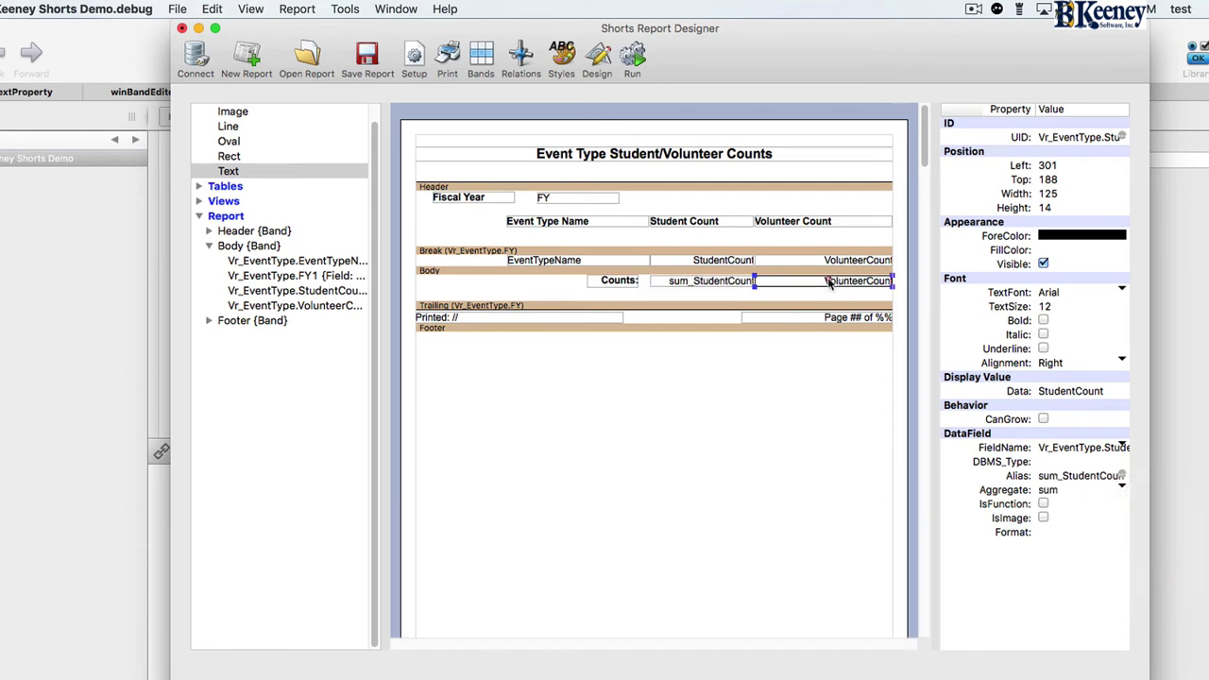
left_click(1118, 487)
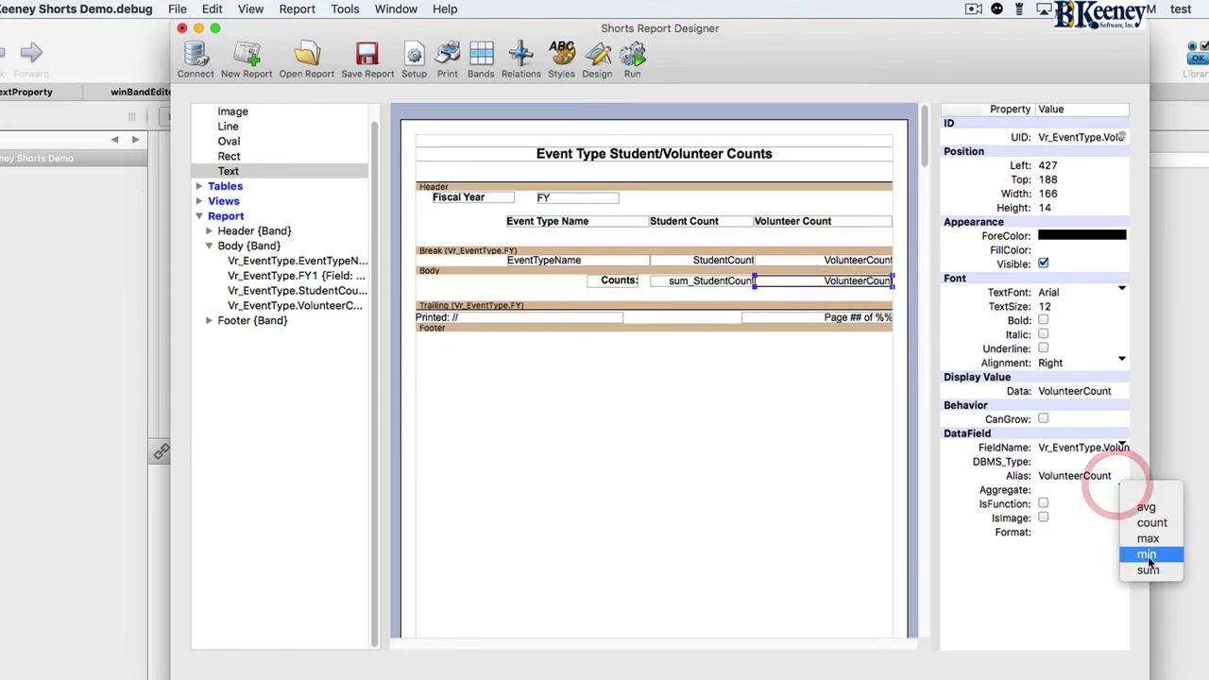
left_click(1148, 569)
Make both sum fields in the trailing band bold and save the report
left_click(714, 283, "shift")
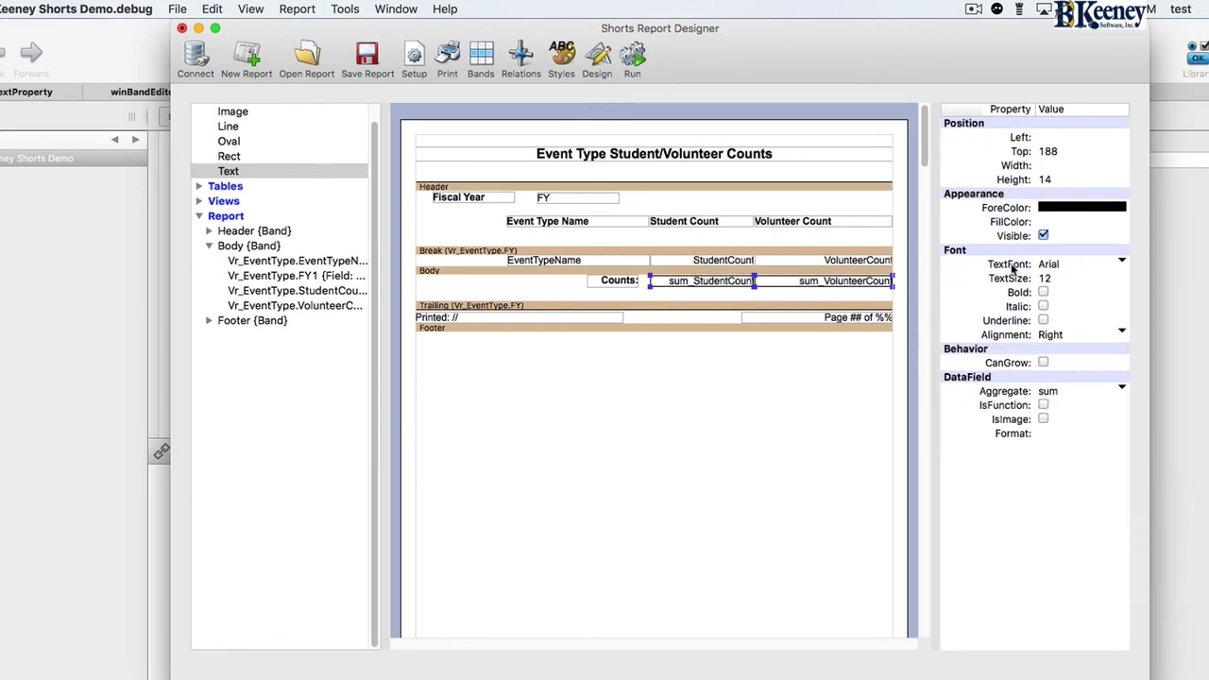
left_click(1044, 292)
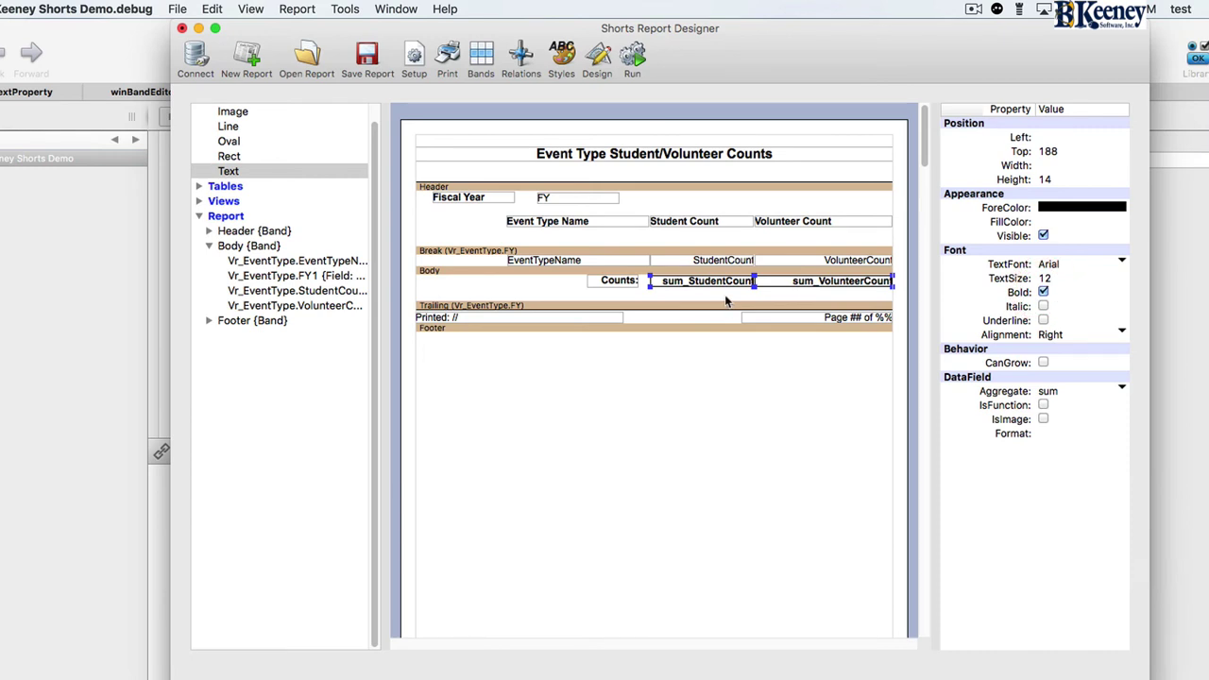
left_click(725, 301)
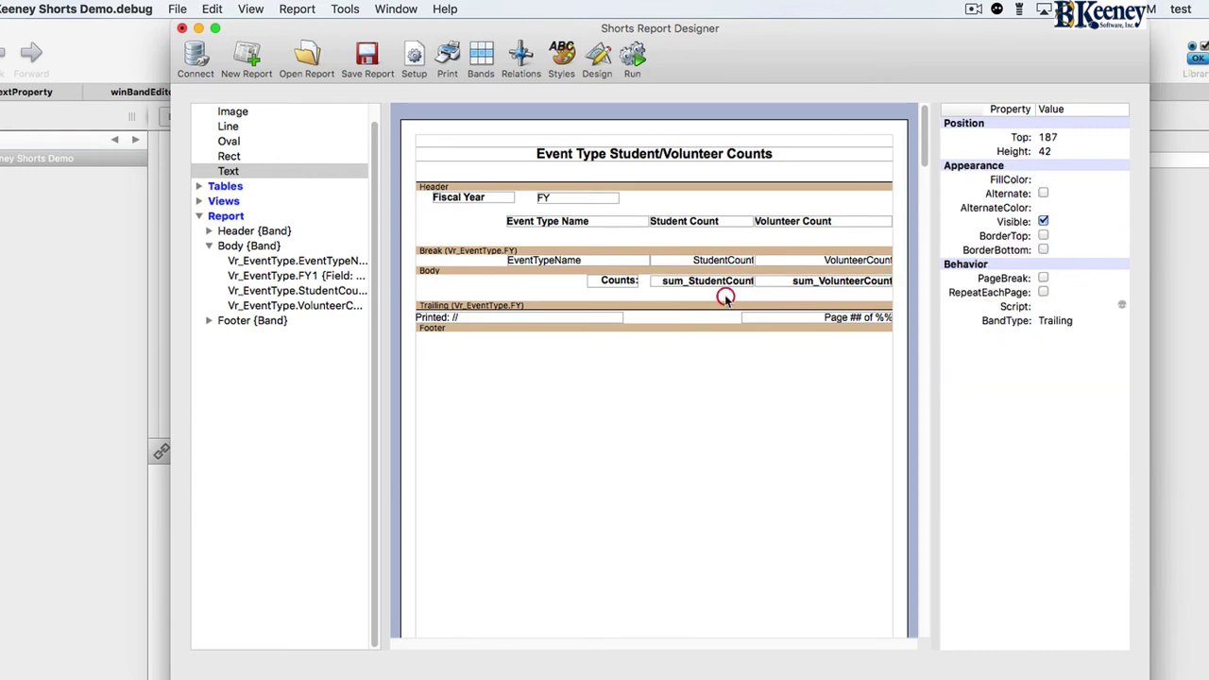
left_click(366, 57)
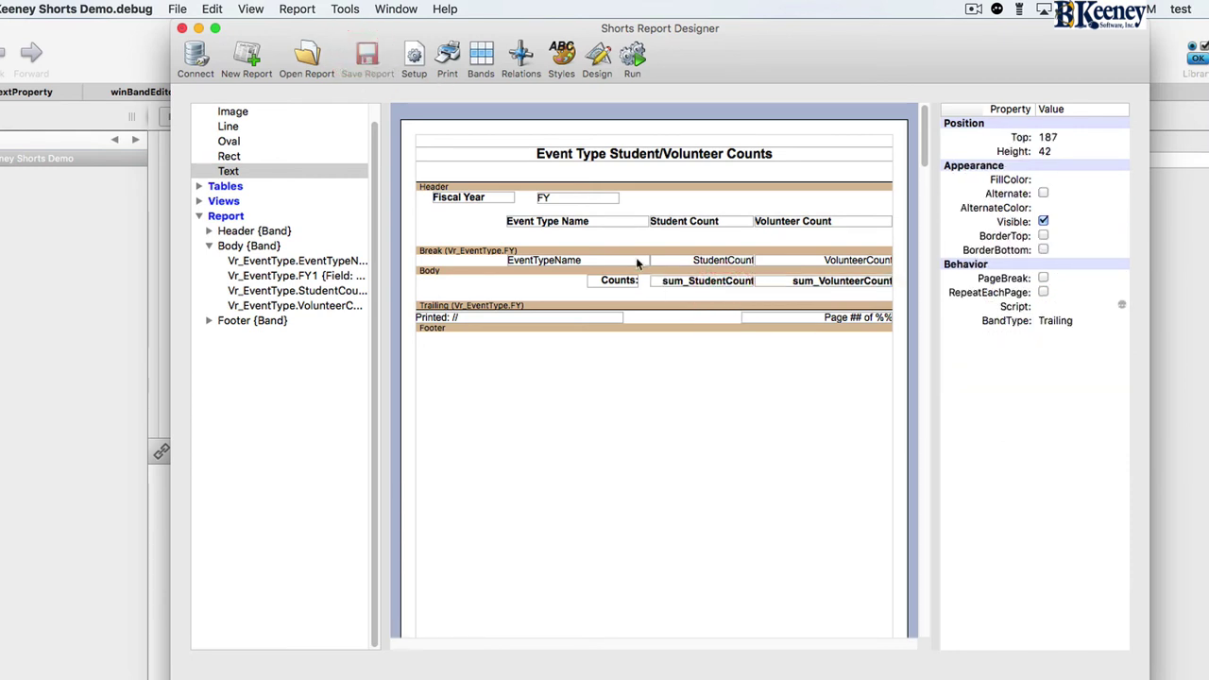
Shrink the break band to end just below the column labels, and run the report to check both pages
left_click_drag(640, 250, 642, 231)
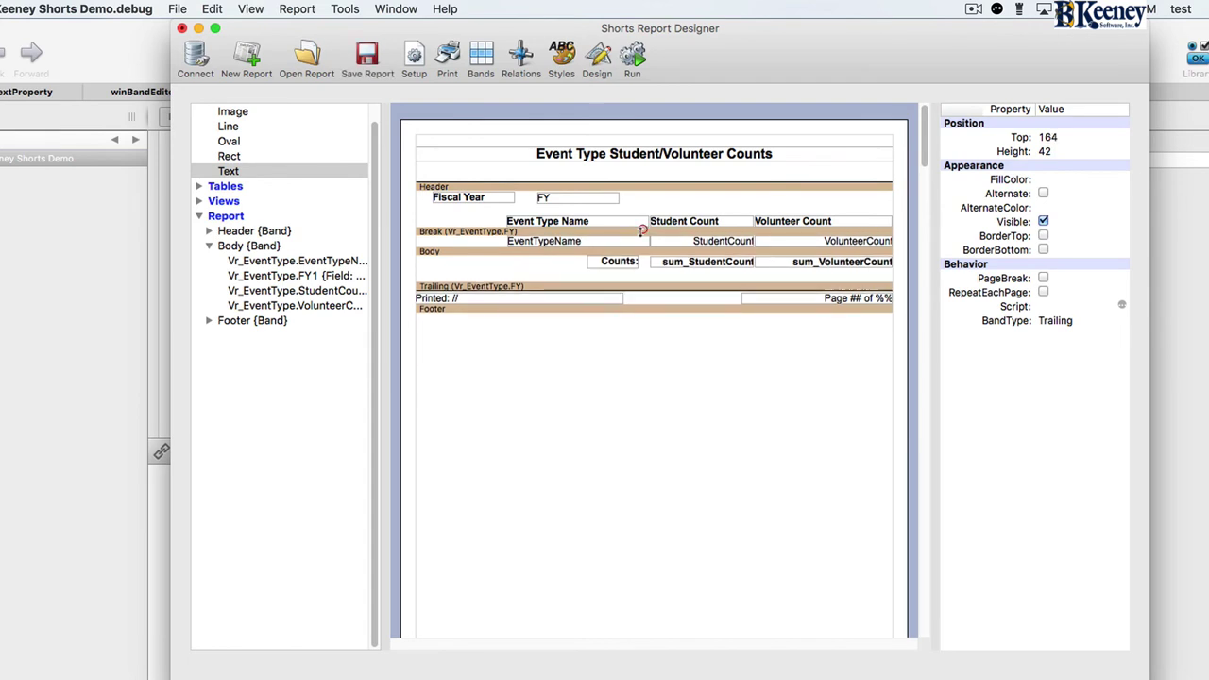
left_click(632, 58)
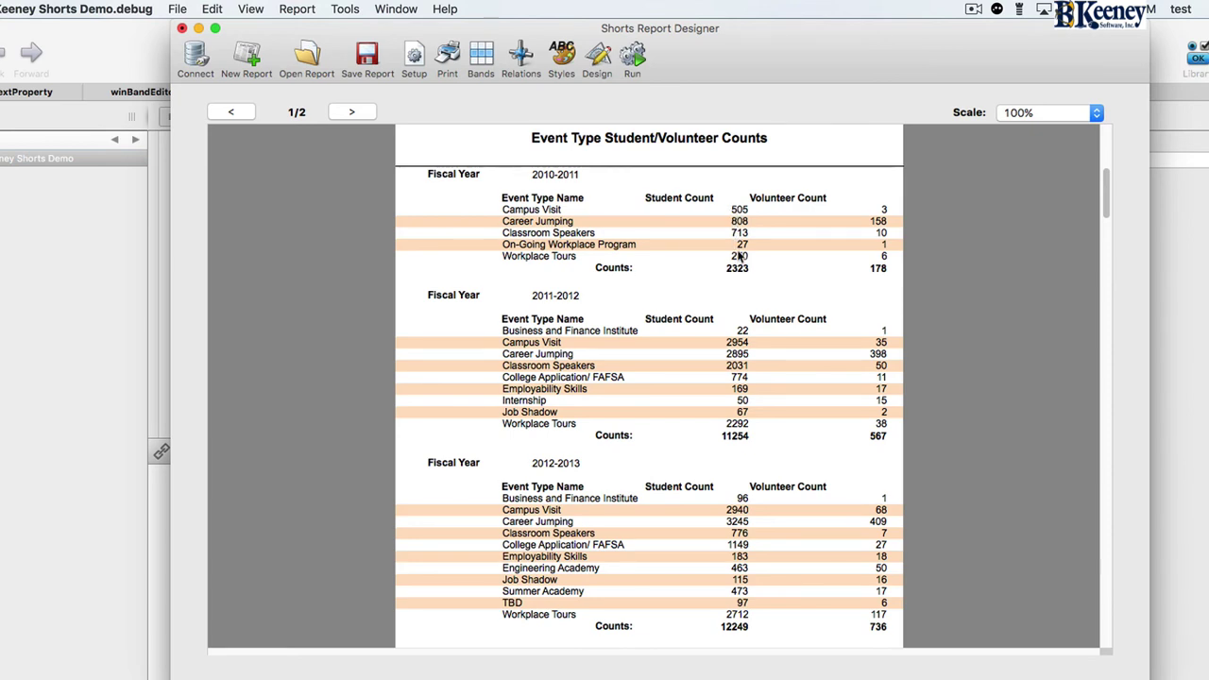
left_click(348, 111)
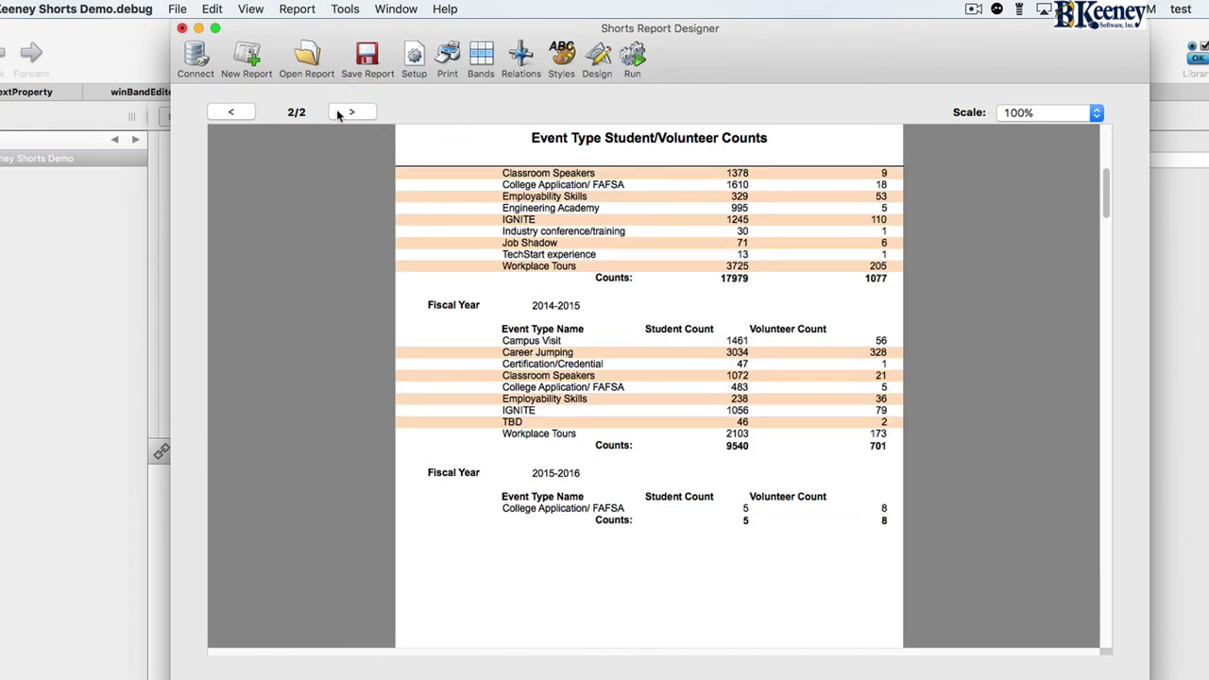
left_click(230, 112)
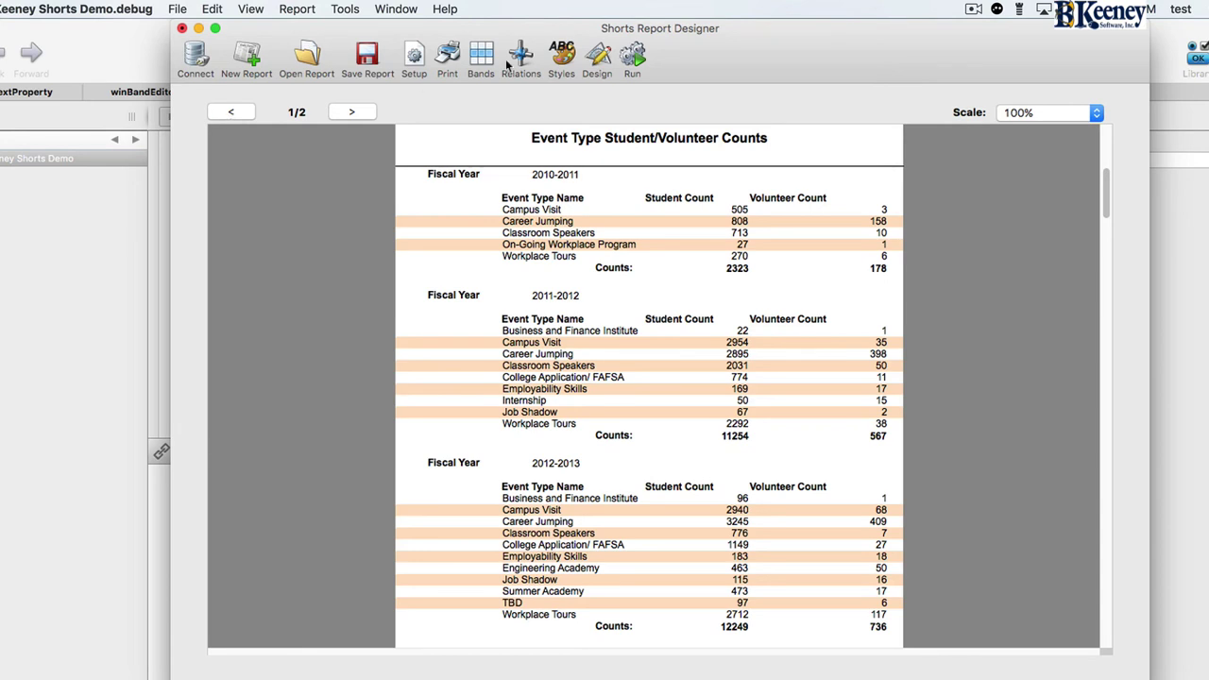
Switch back to the design layout, run the report once more and return to the layout
left_click(601, 57)
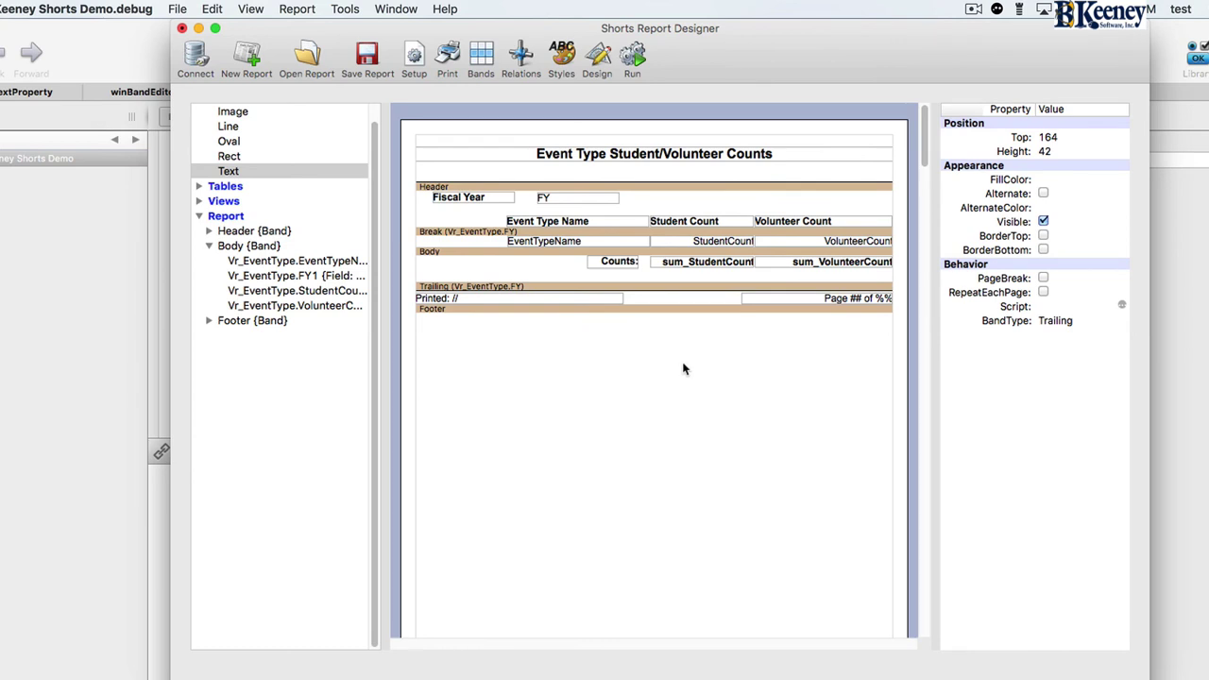
left_click(643, 59)
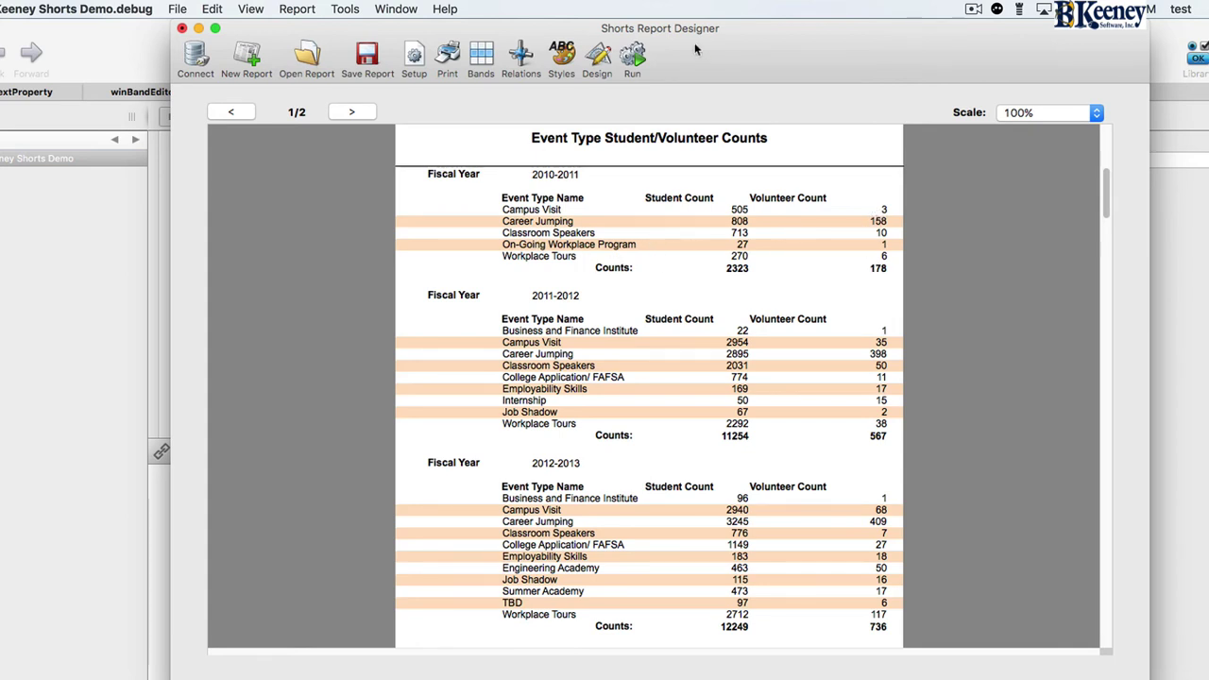
left_click(592, 58)
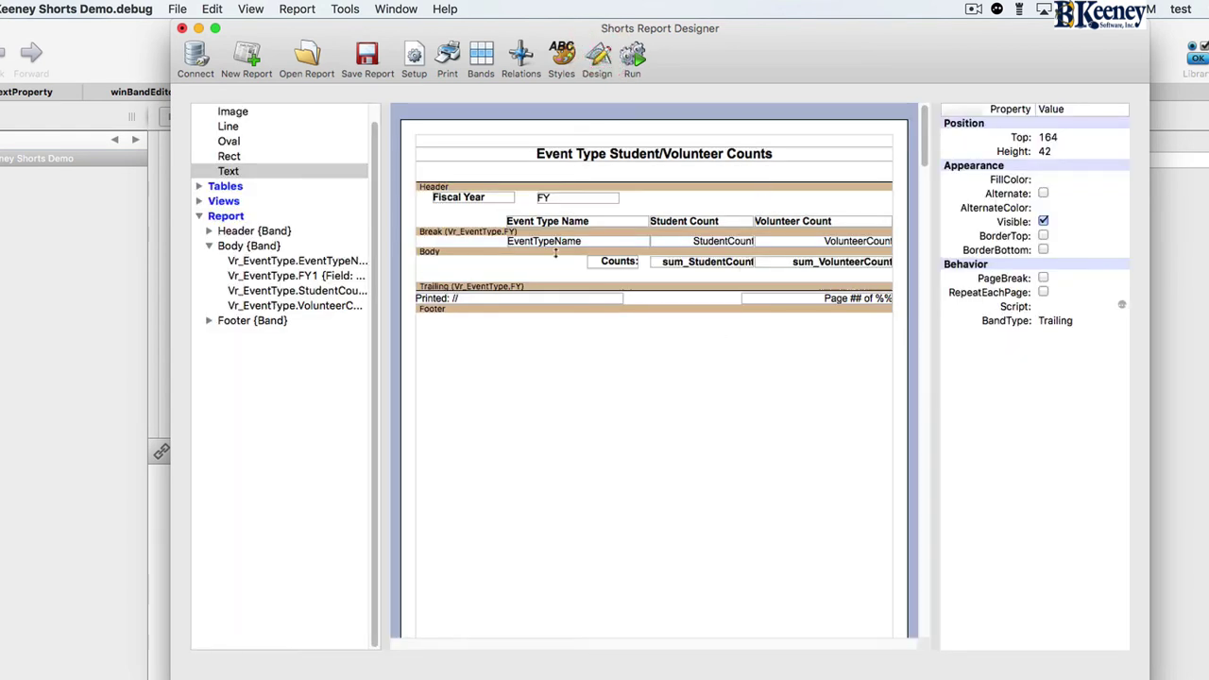
Open the script of the Body band for editing
left_click(472, 245)
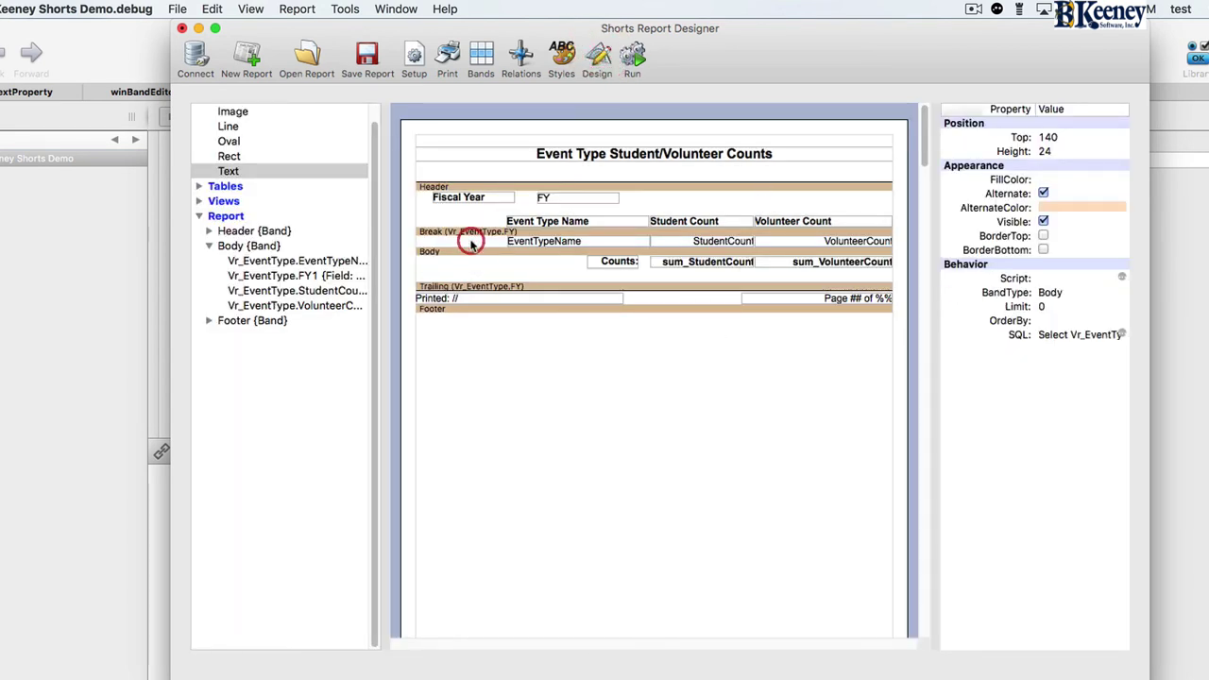
left_click(1123, 277)
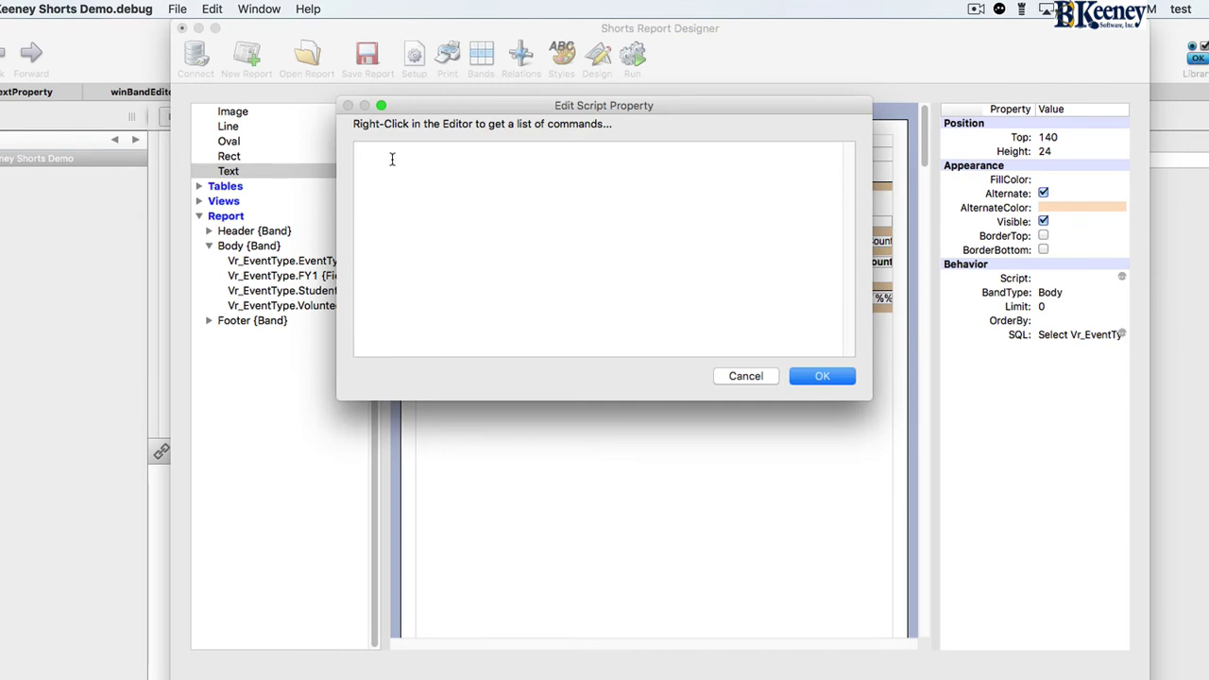
type("di")
type("m i as")
type(" string")
right_click(378, 163)
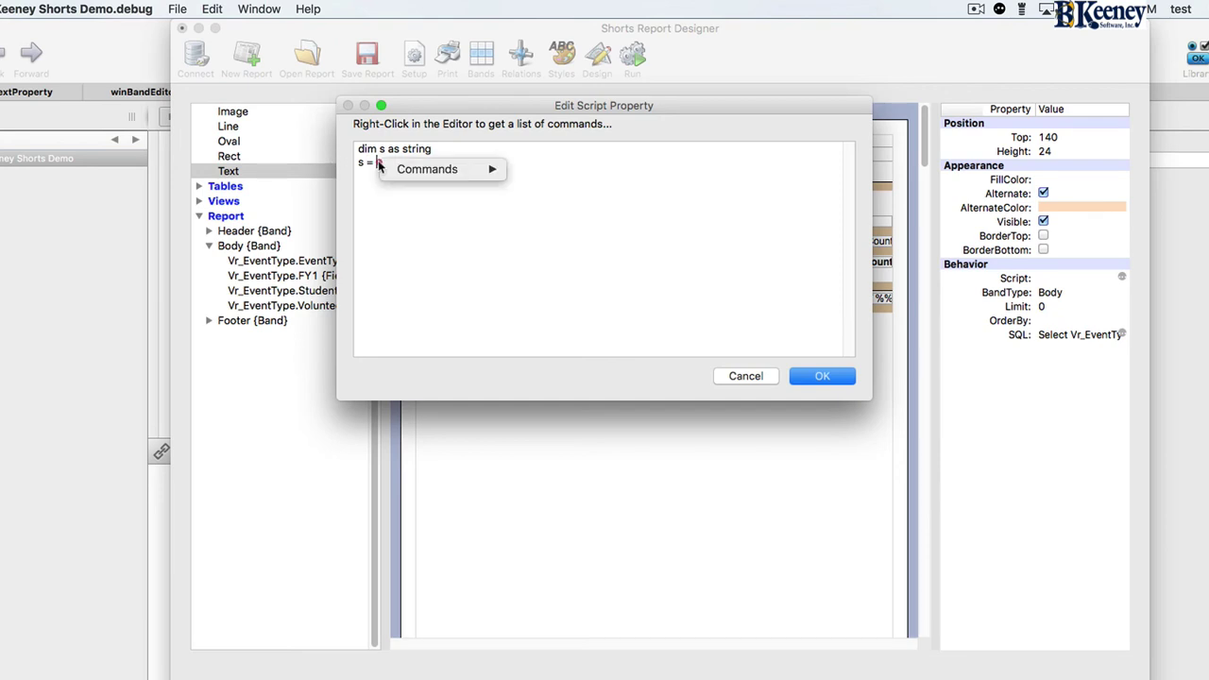
mouse_move(435, 169)
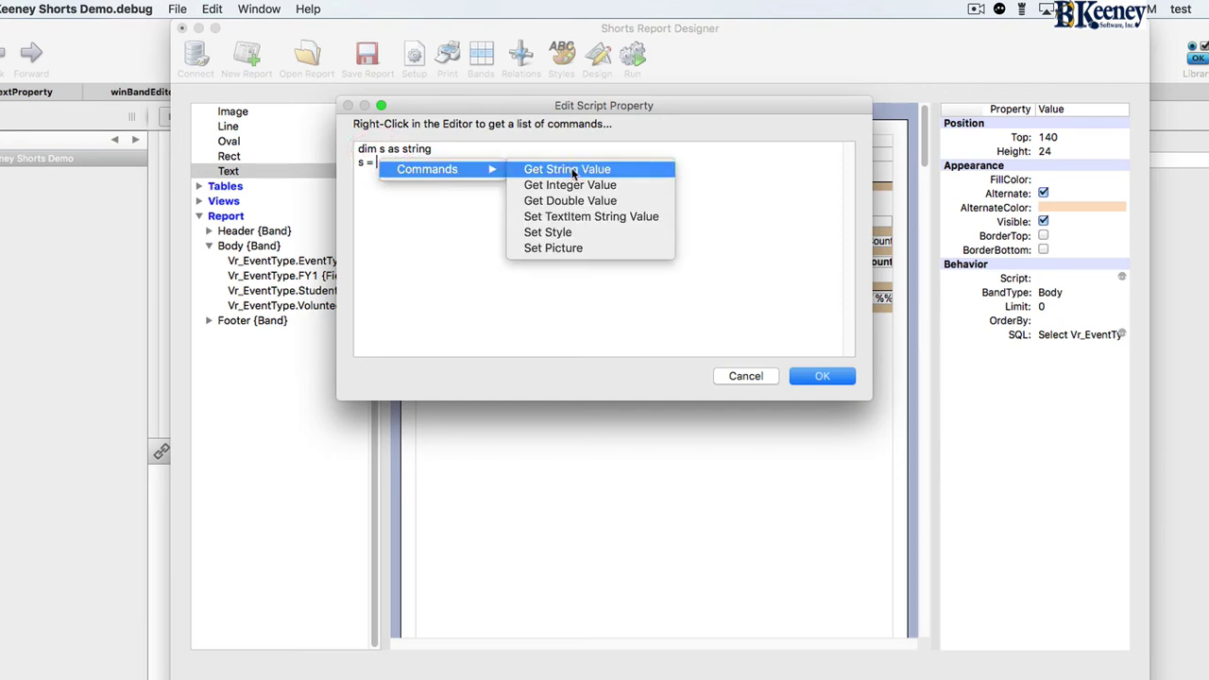
left_click(391, 204)
Replace the script text with "dim i as integer" and assign i with the Get Integer Value command
key("super+a")
left_click(285, 137)
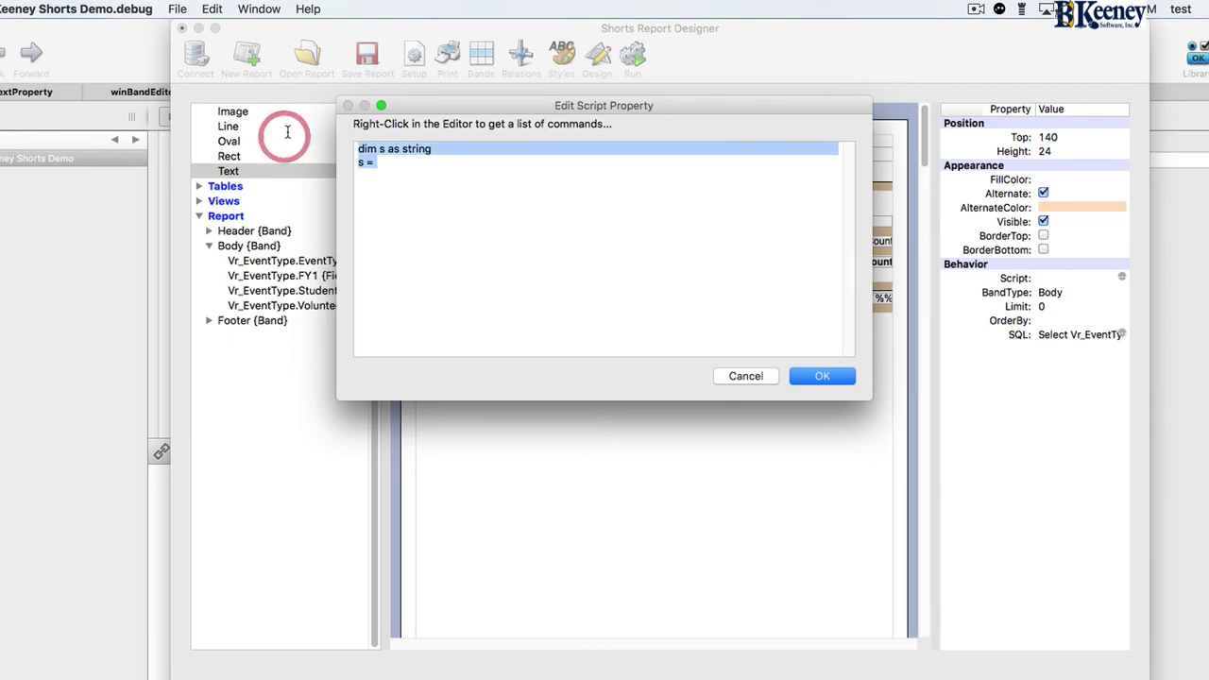
type("dim i as i")
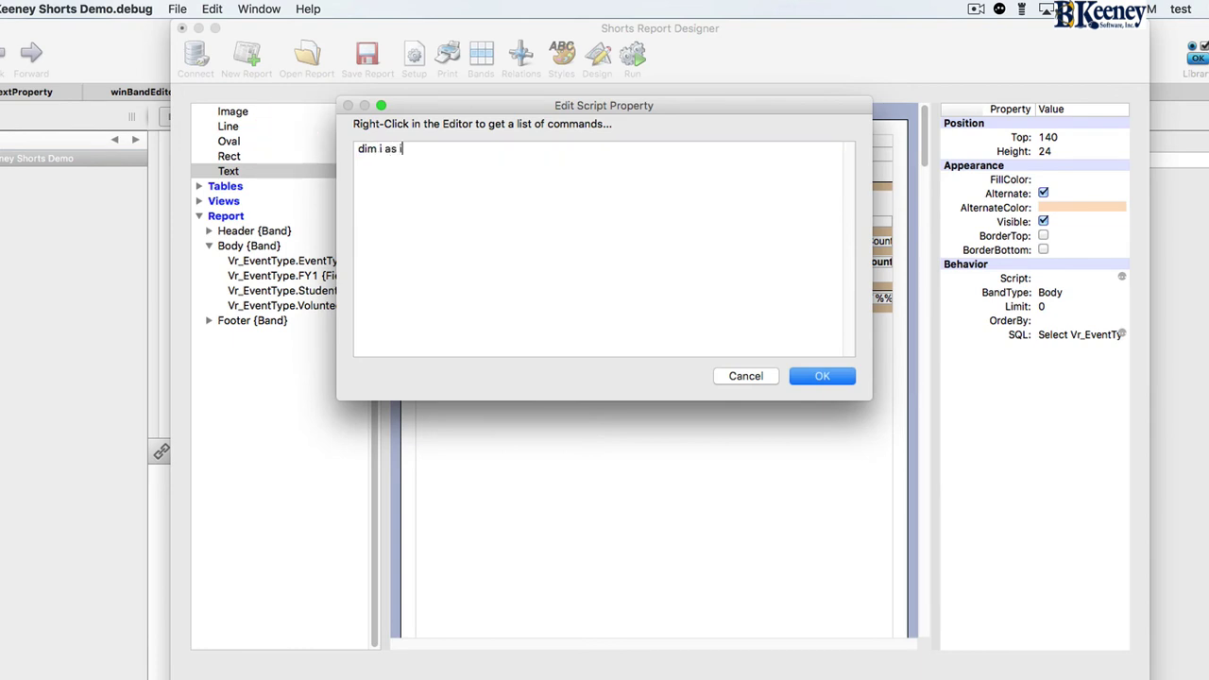
type("nteger")
key("Return")
right_click(392, 164)
mouse_move(465, 169)
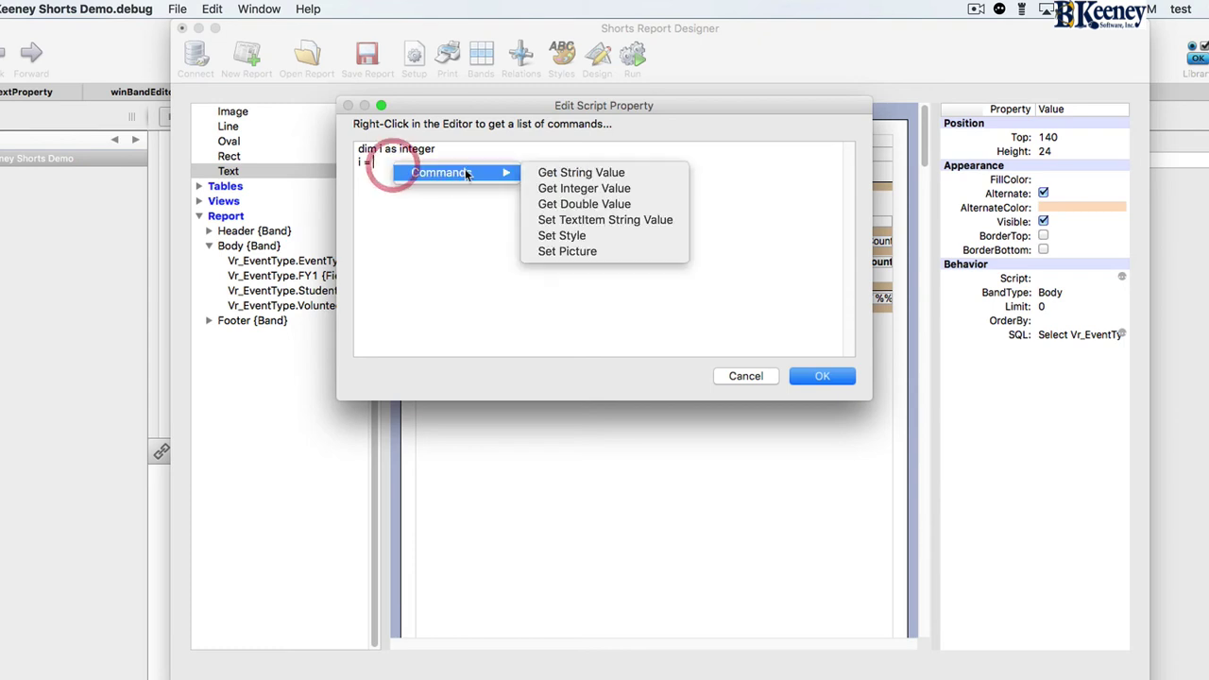
left_click(631, 188)
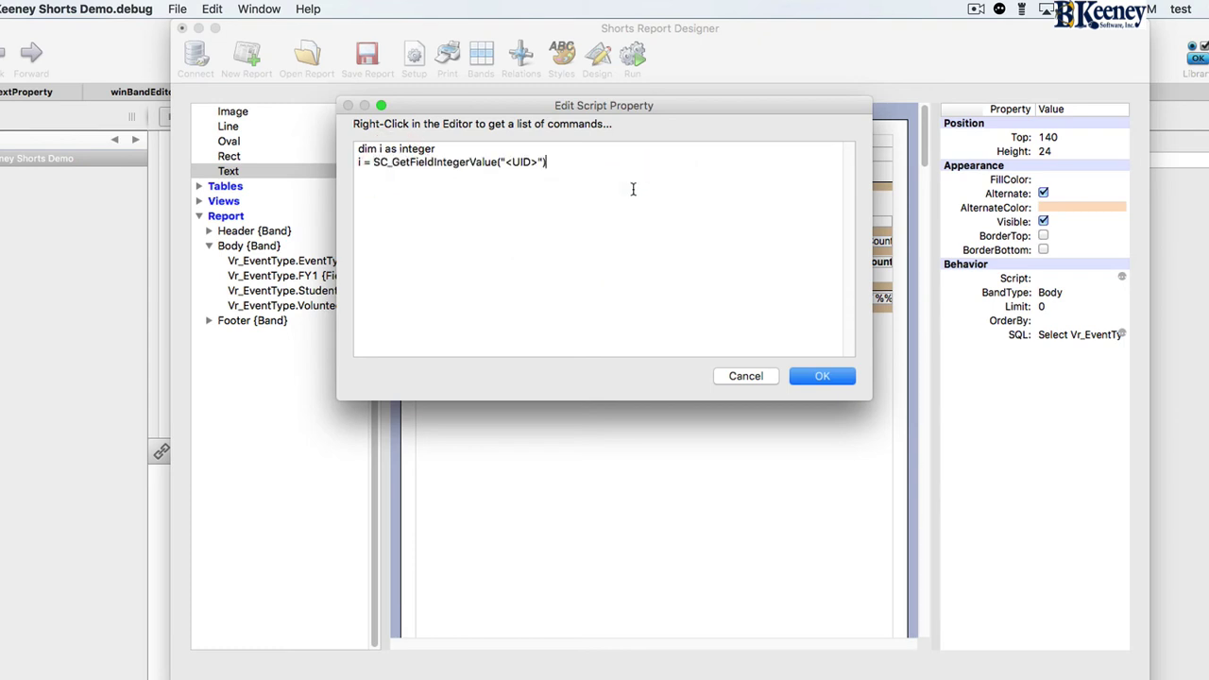
Set the UID in the SC_GetFieldIntegerValue call to Vr_EventType.VolunteerCount1
left_click(513, 162)
right_click(515, 161)
mouse_move(598, 172)
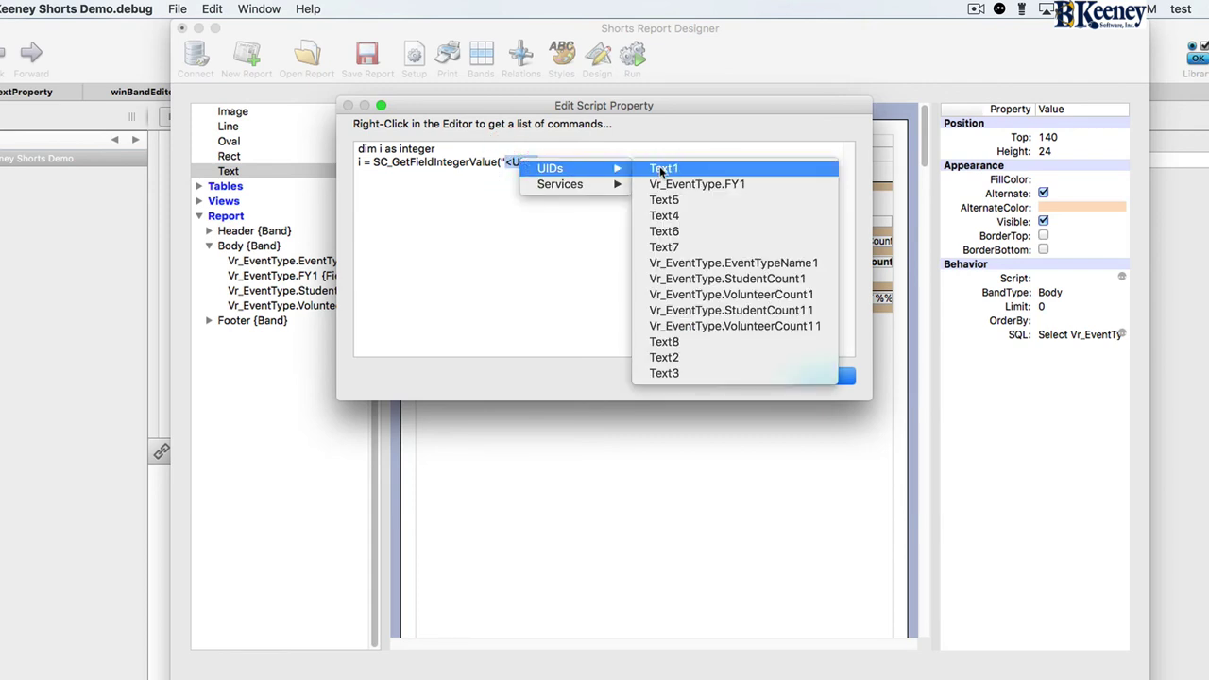
left_click(702, 294)
Add an "if i <= 10 then" block closed with "end" and insert a Set Style command inside it
left_click(545, 231)
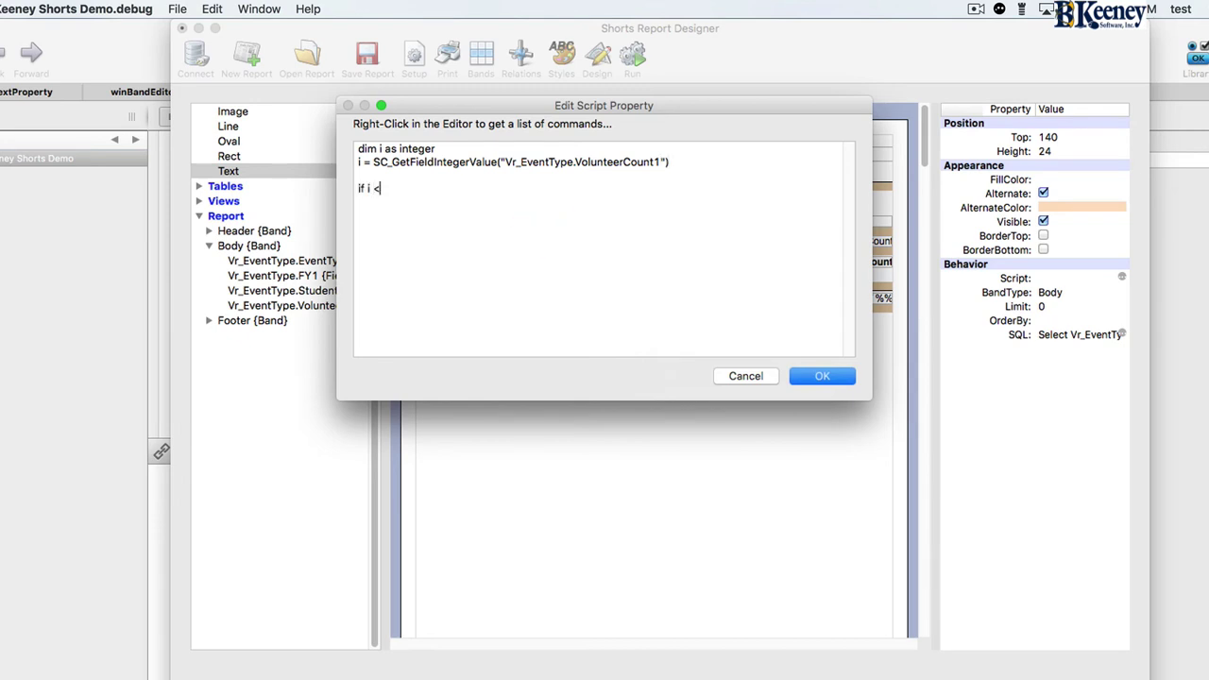
type("if i <= 10 then")
key("Return")
right_click(370, 202)
mouse_move(453, 209)
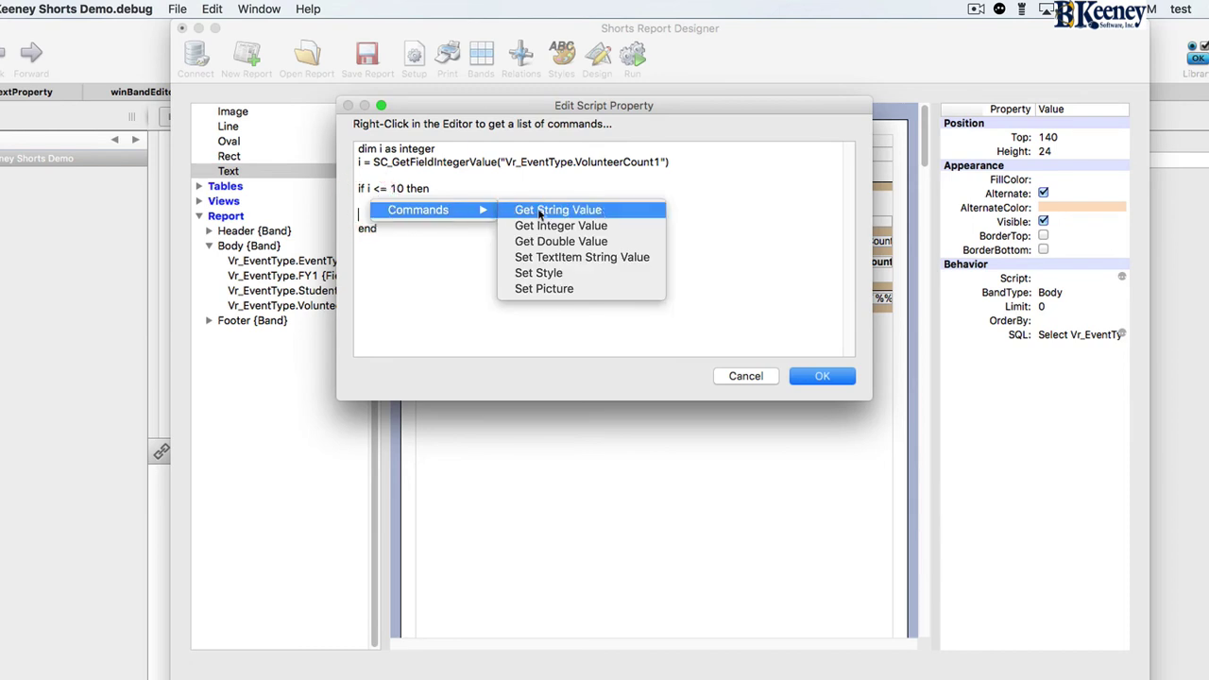
left_click(590, 273)
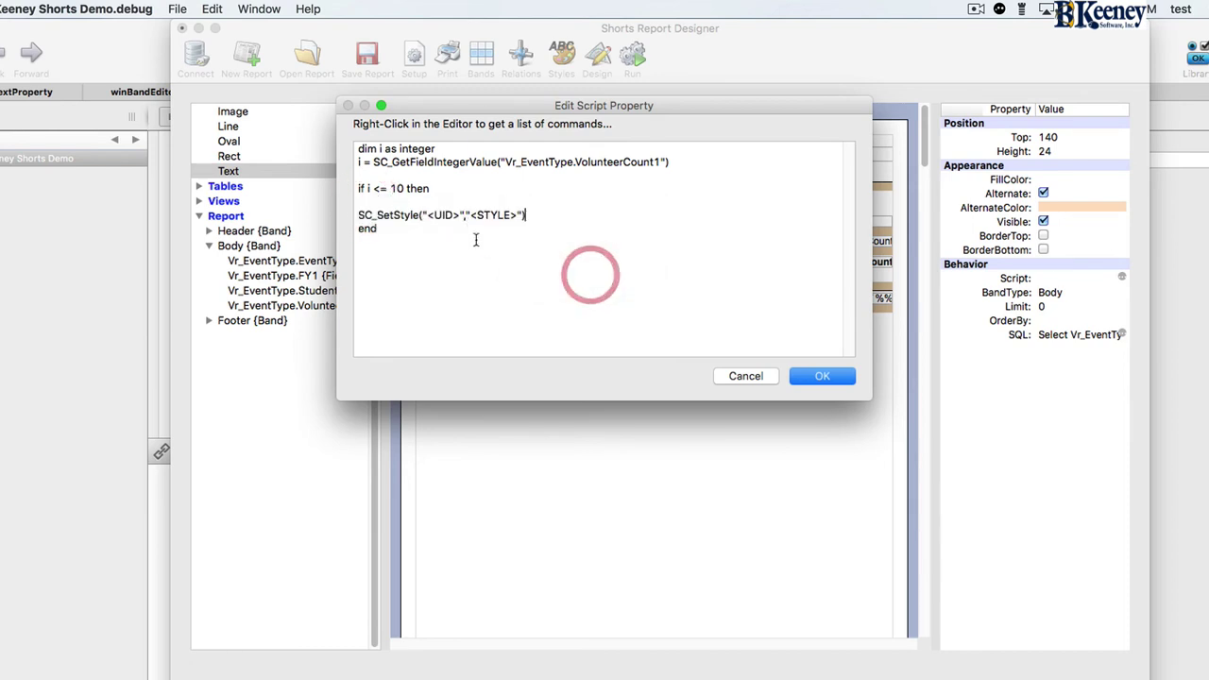
Duplicate the SC_SetStyle line twice inside the if block
triple_click(439, 216)
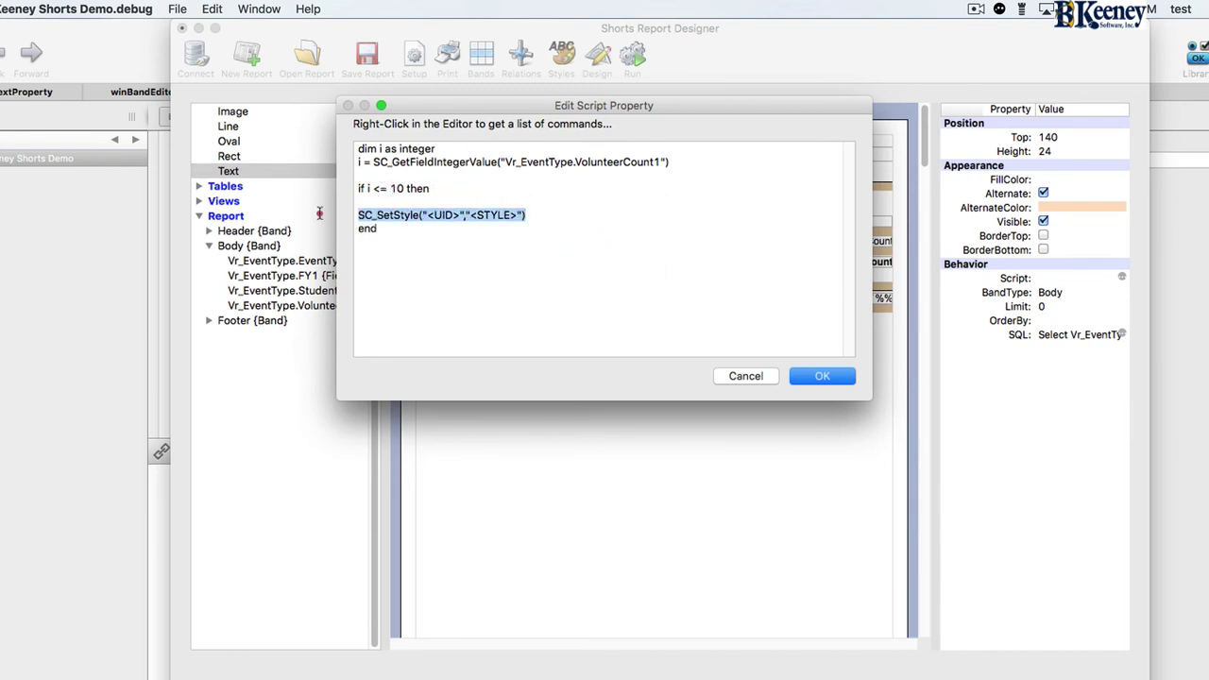
key("super+c")
key("Right")
key("Return")
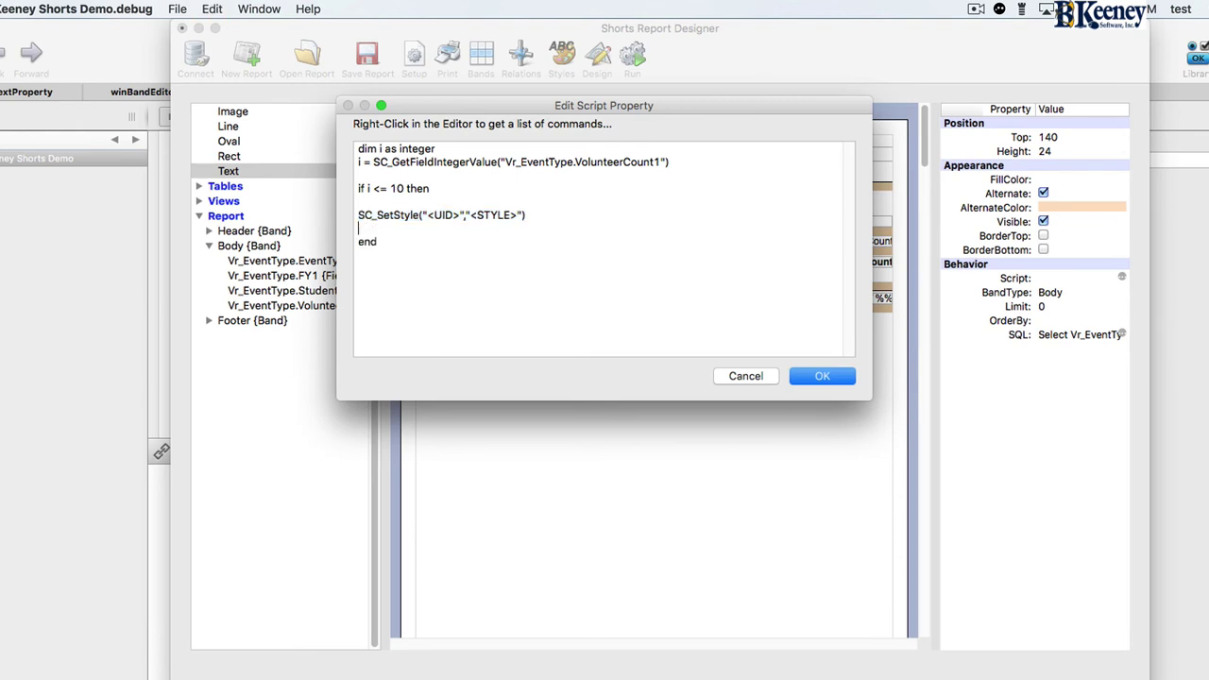
key("super+v")
key("Return")
key("super+v")
key("Return")
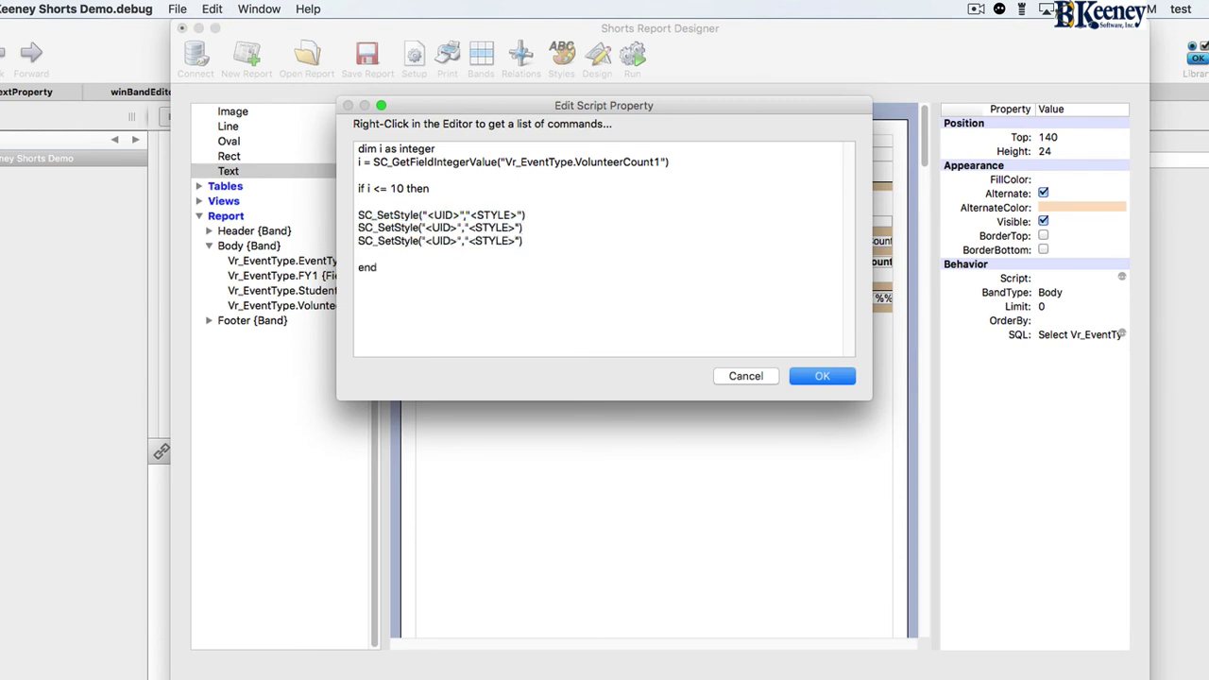
Set the UIDs of the three SC_SetStyle lines to Vr_EventType.EventTypeName1, Vr_EventType.StudentCount1 and Vr_EventType.VolunteerCount11
right_click(440, 217)
mouse_move(529, 221)
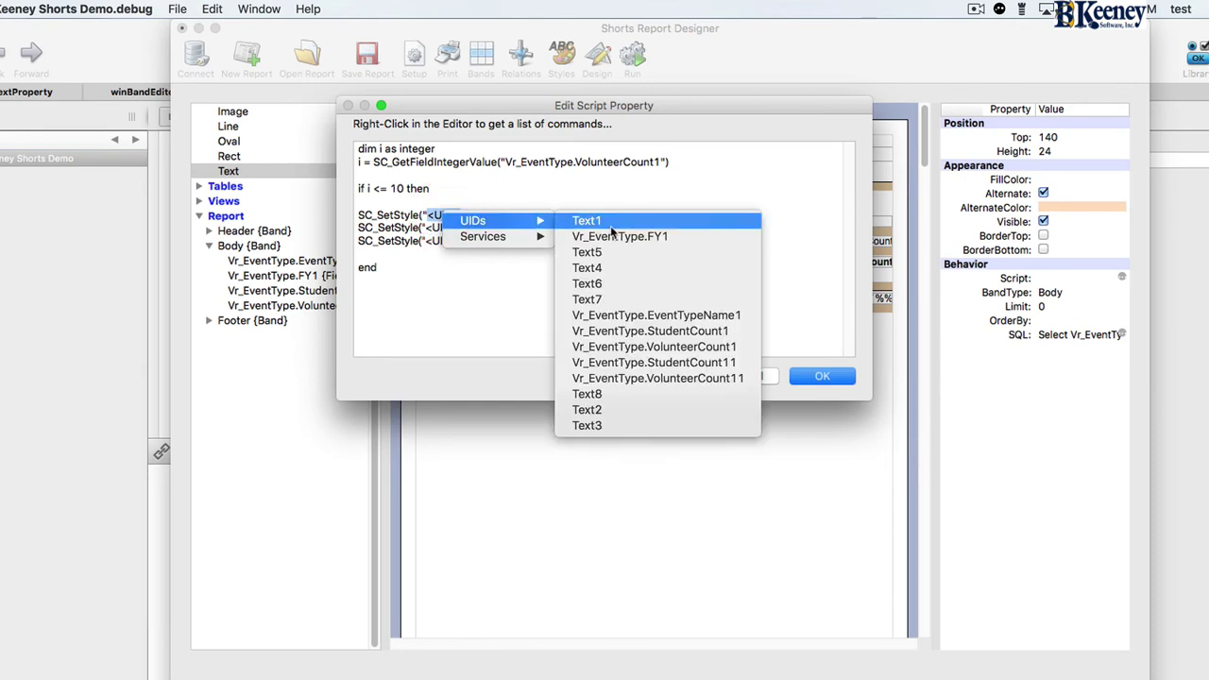
left_click(630, 317)
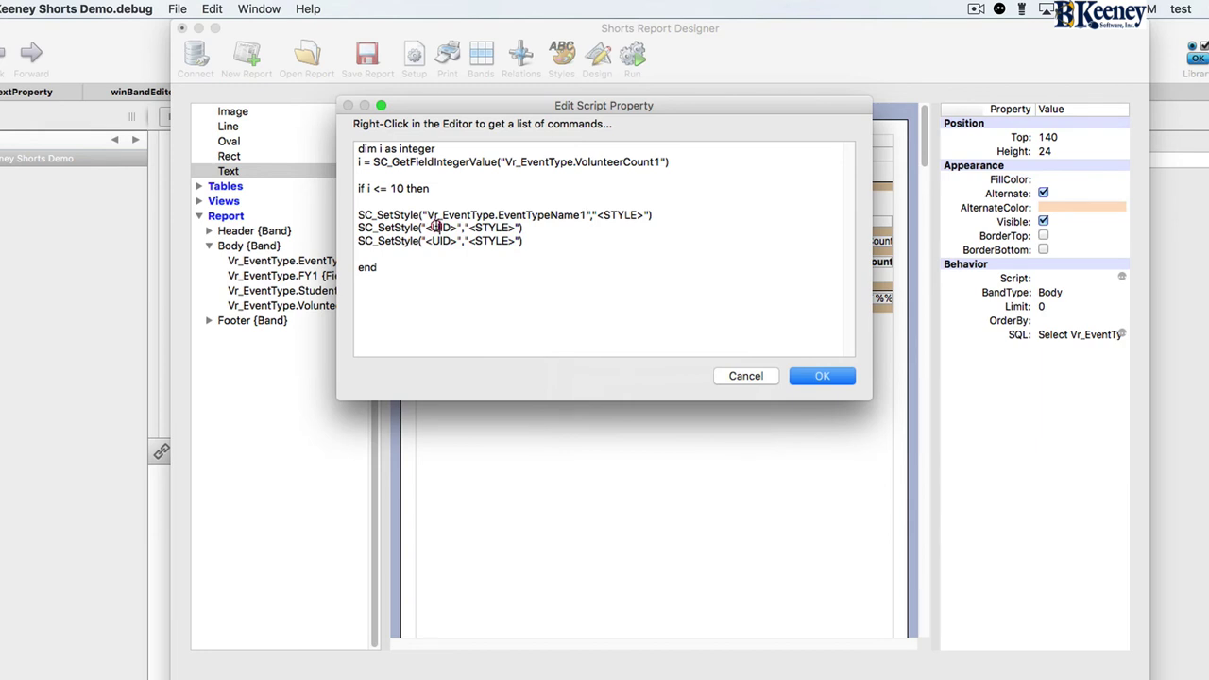
right_click(435, 226)
mouse_move(529, 233)
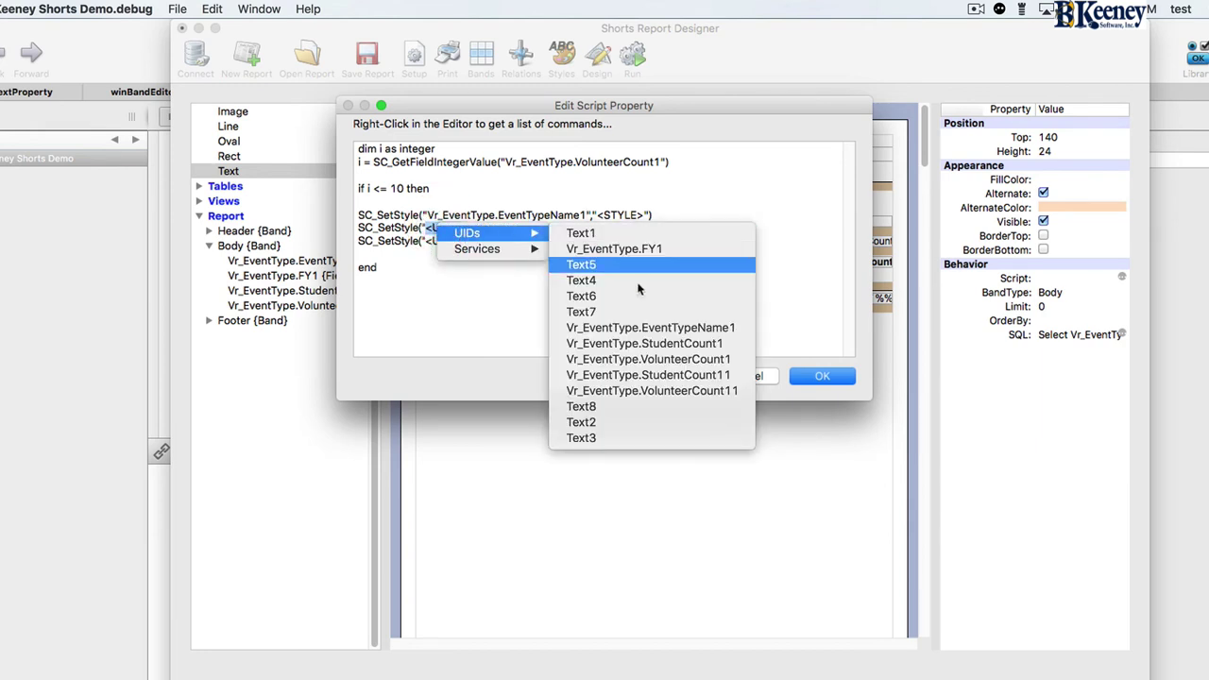
left_click(651, 344)
right_click(437, 241)
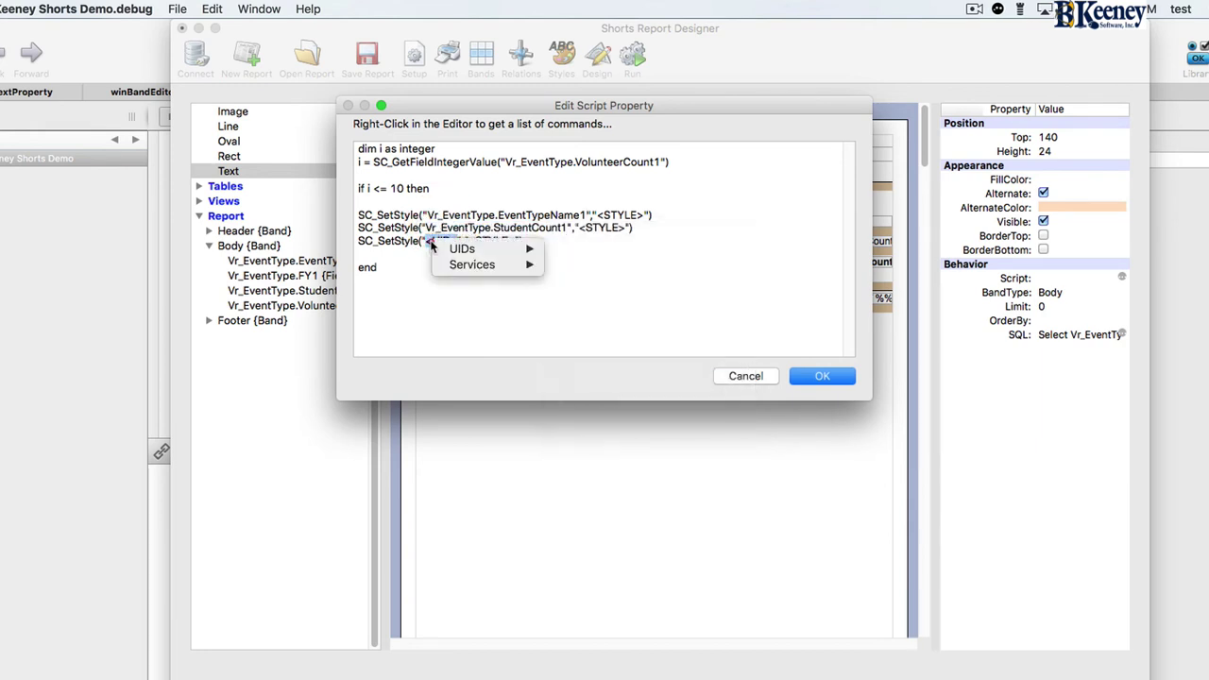
mouse_move(525, 250)
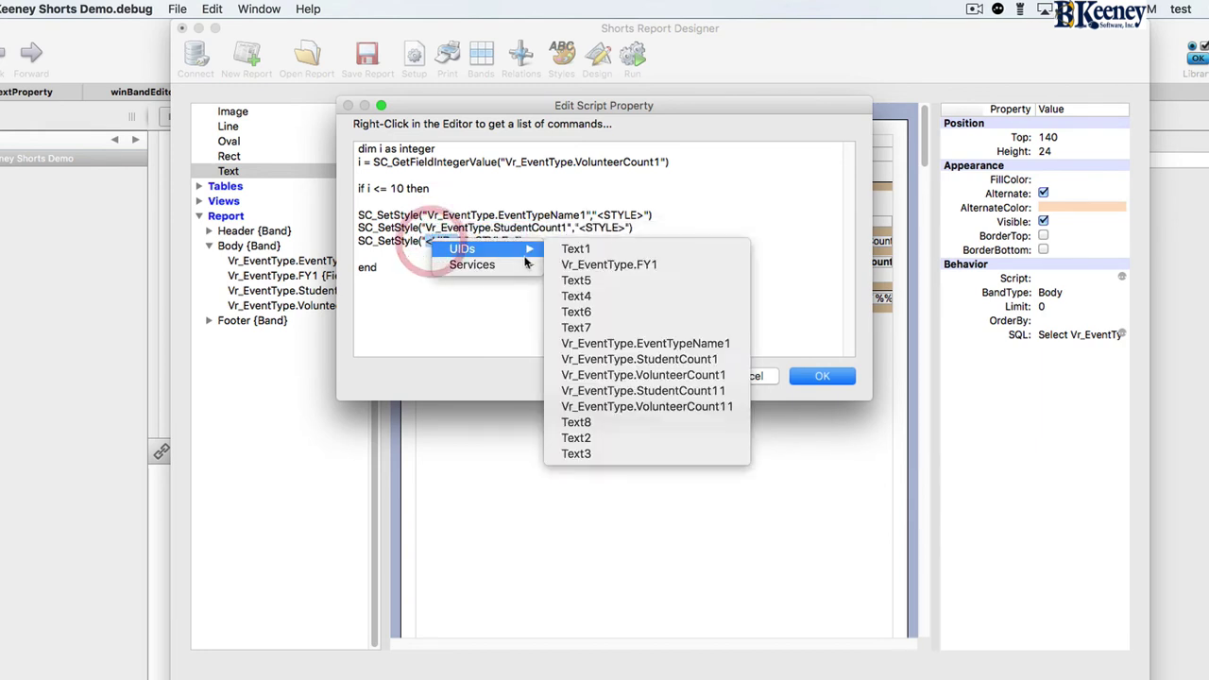
left_click(662, 406)
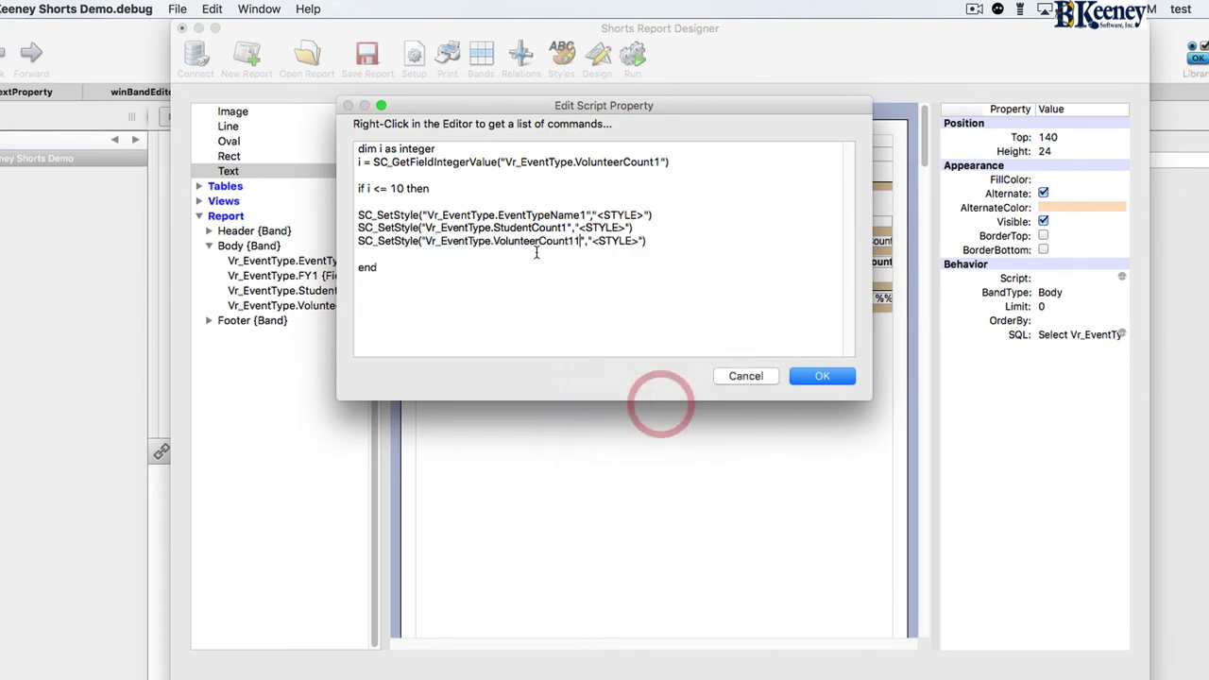
Check which styles are available for the first SC_SetStyle line and accept the script as it stands
right_click(609, 215)
mouse_move(652, 218)
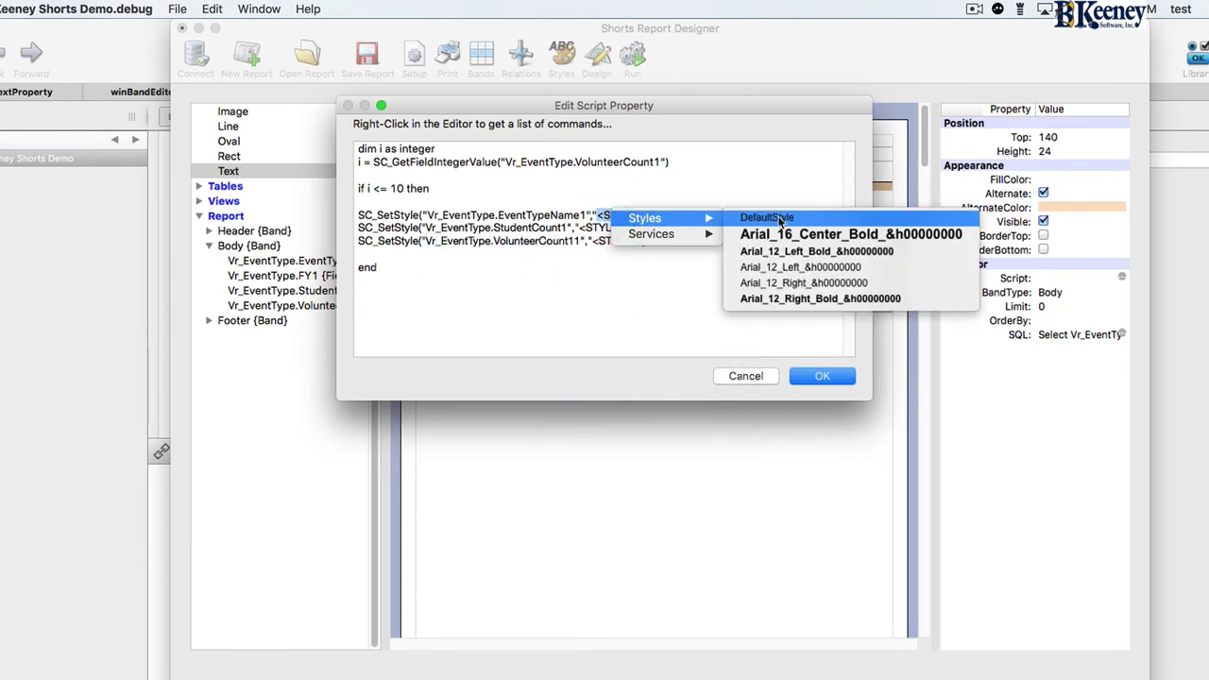
left_click(780, 219)
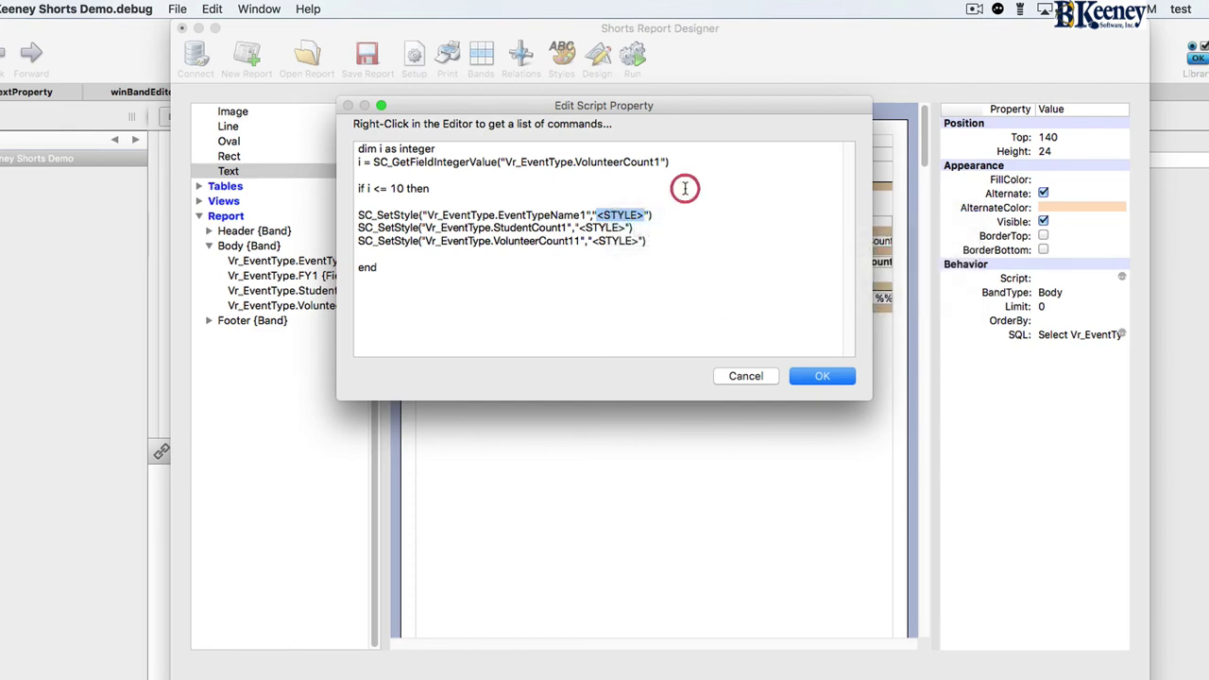
left_click(823, 376)
Create a new text style named "Crazy Red" with the Comic Sans MS font
left_click(343, 8)
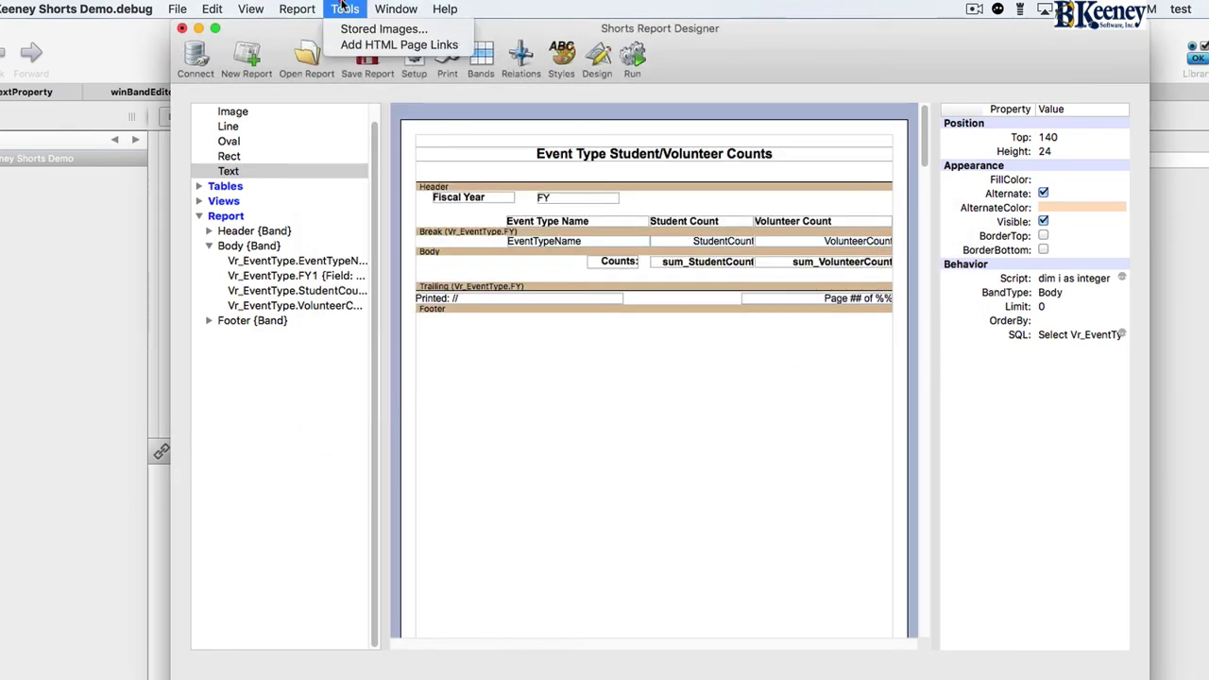
left_click(561, 59)
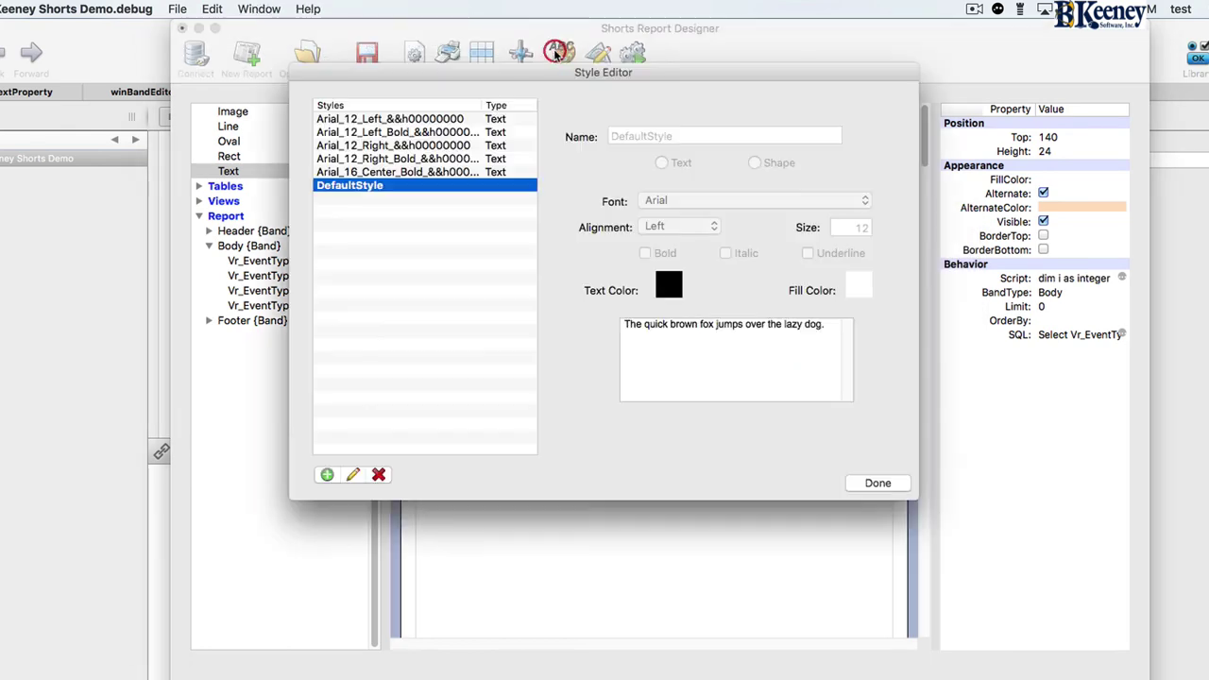
left_click(324, 475)
left_click(636, 135)
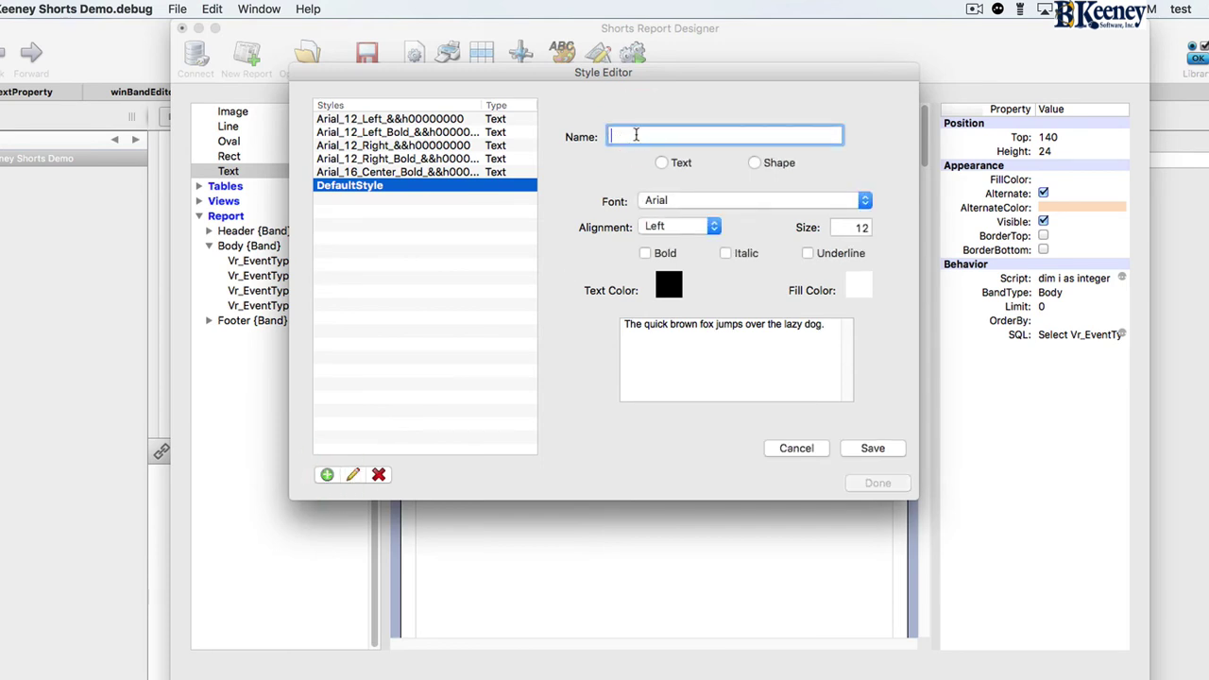
type("Crazy Red")
left_click(662, 163)
left_click(673, 200)
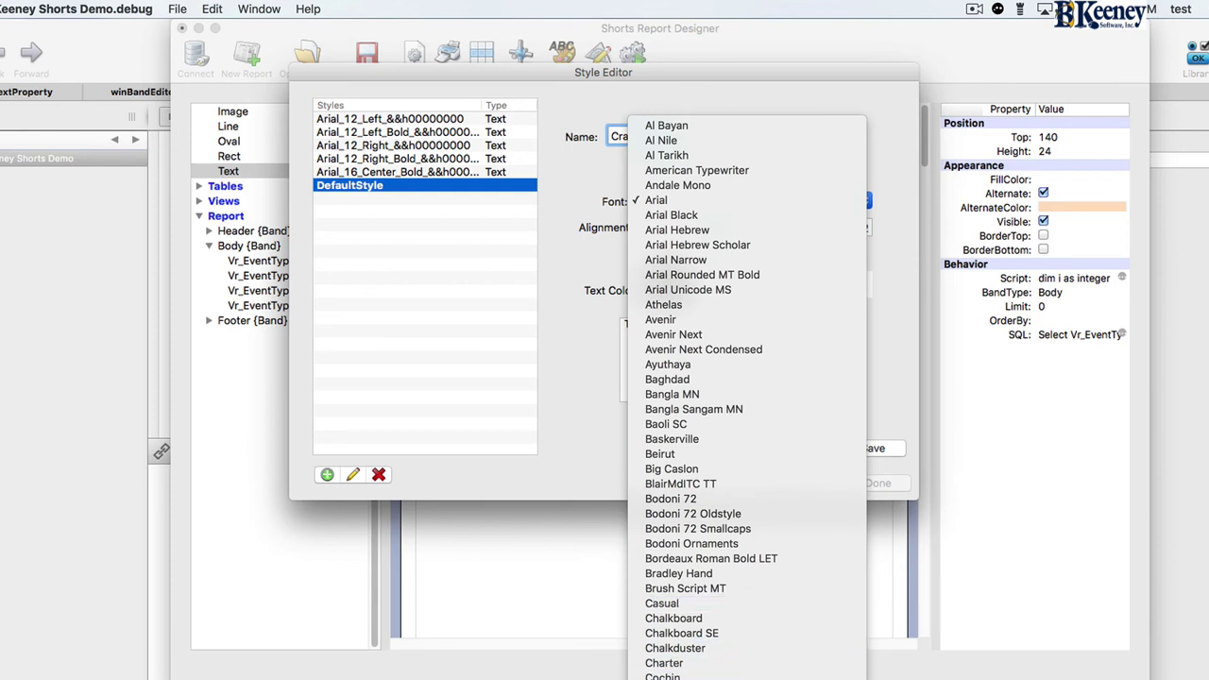
left_click(809, 599)
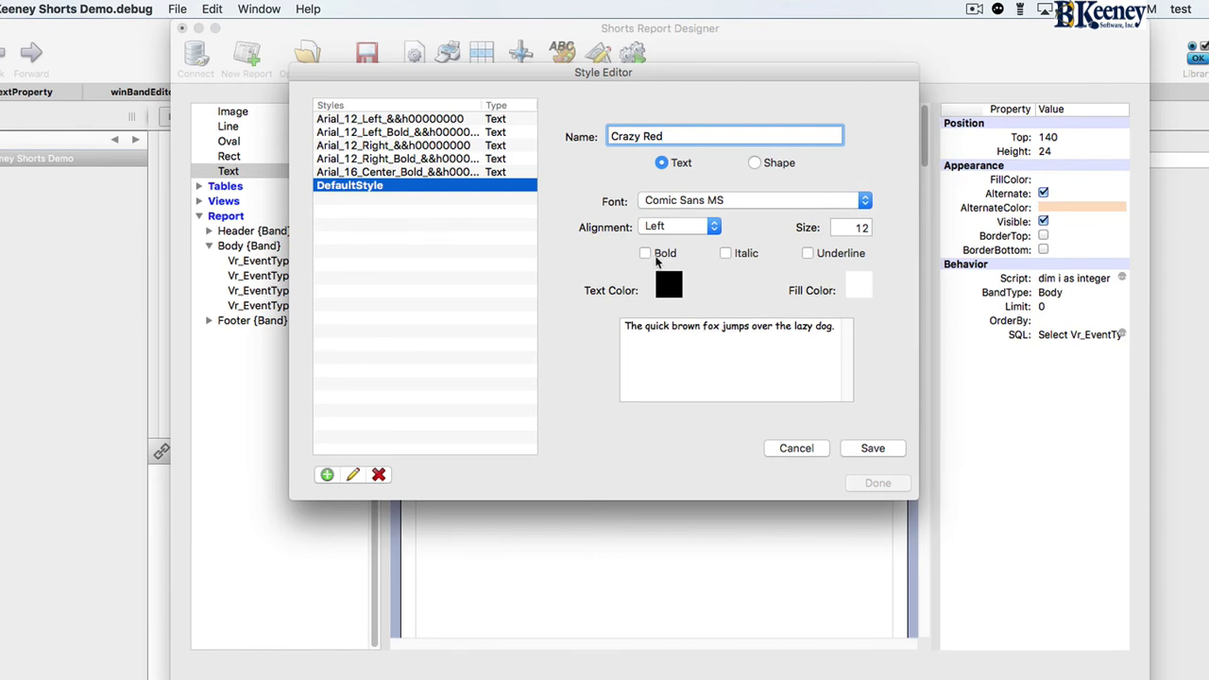
Set the Crazy Red style's text color to Maraschino and save the style
left_click(668, 288)
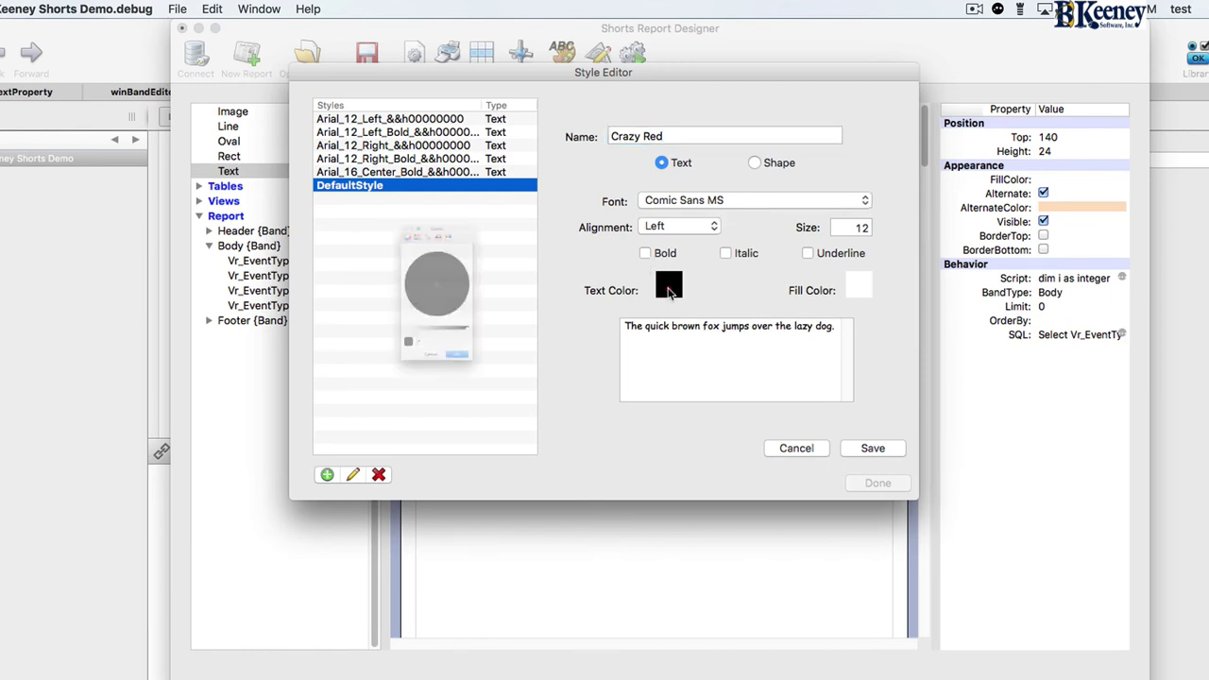
left_click(470, 148)
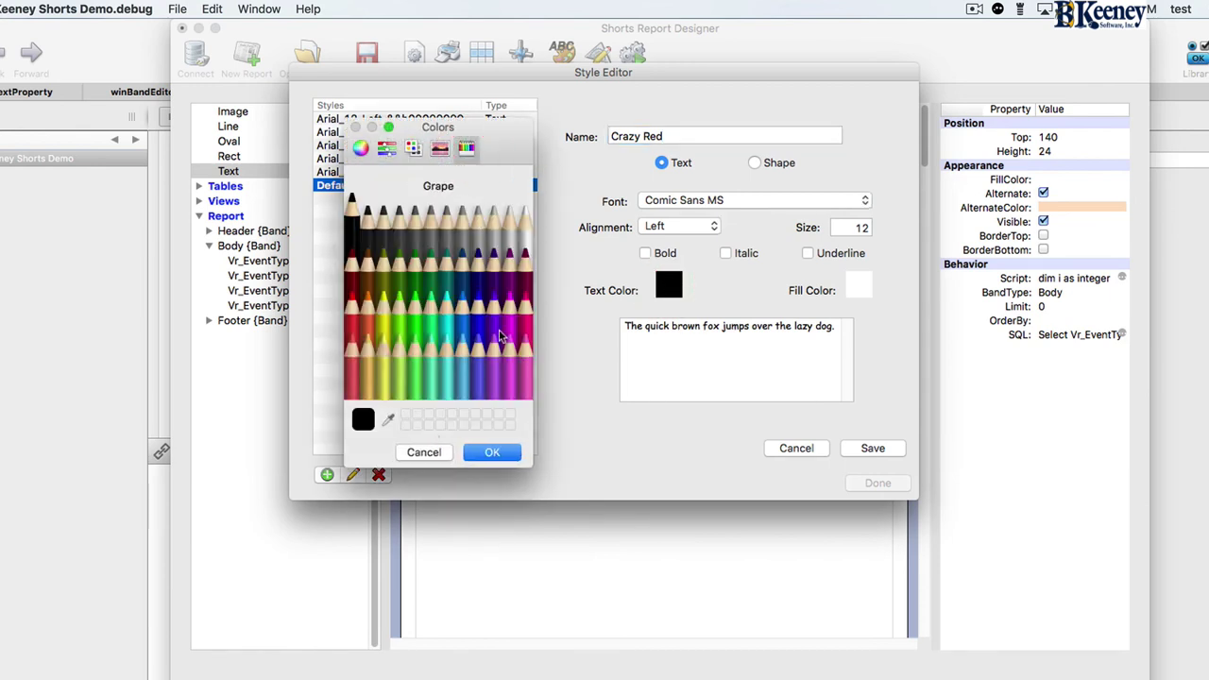
left_click(350, 310)
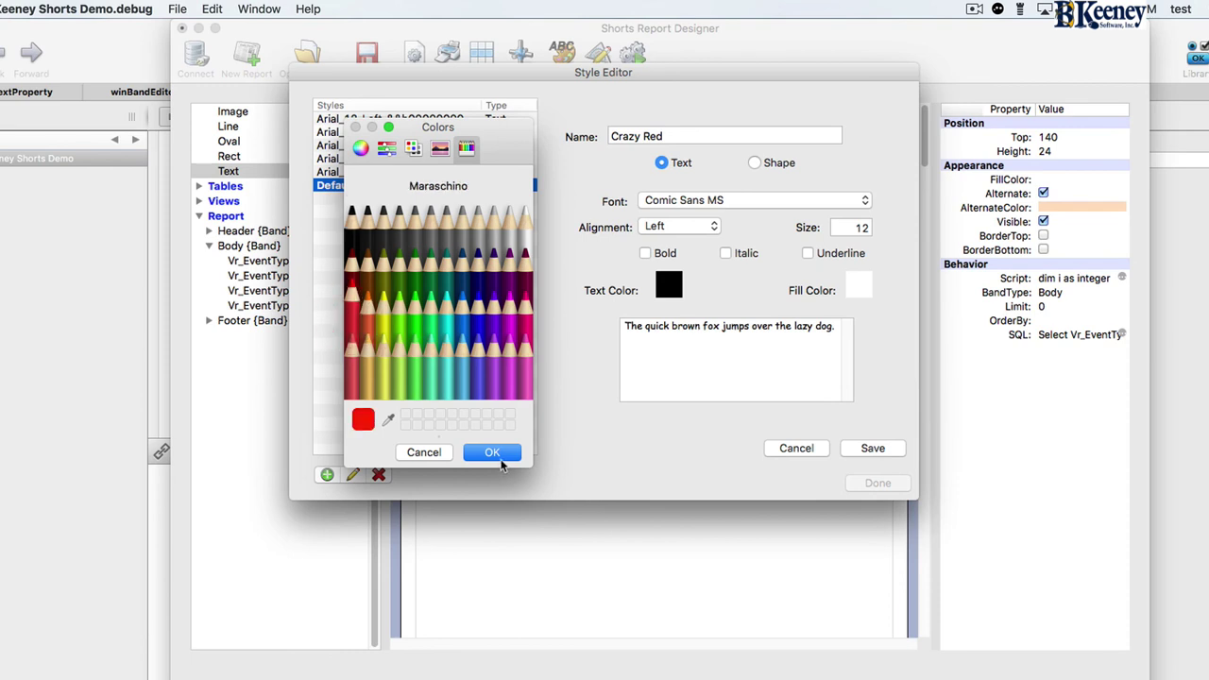
left_click(350, 276)
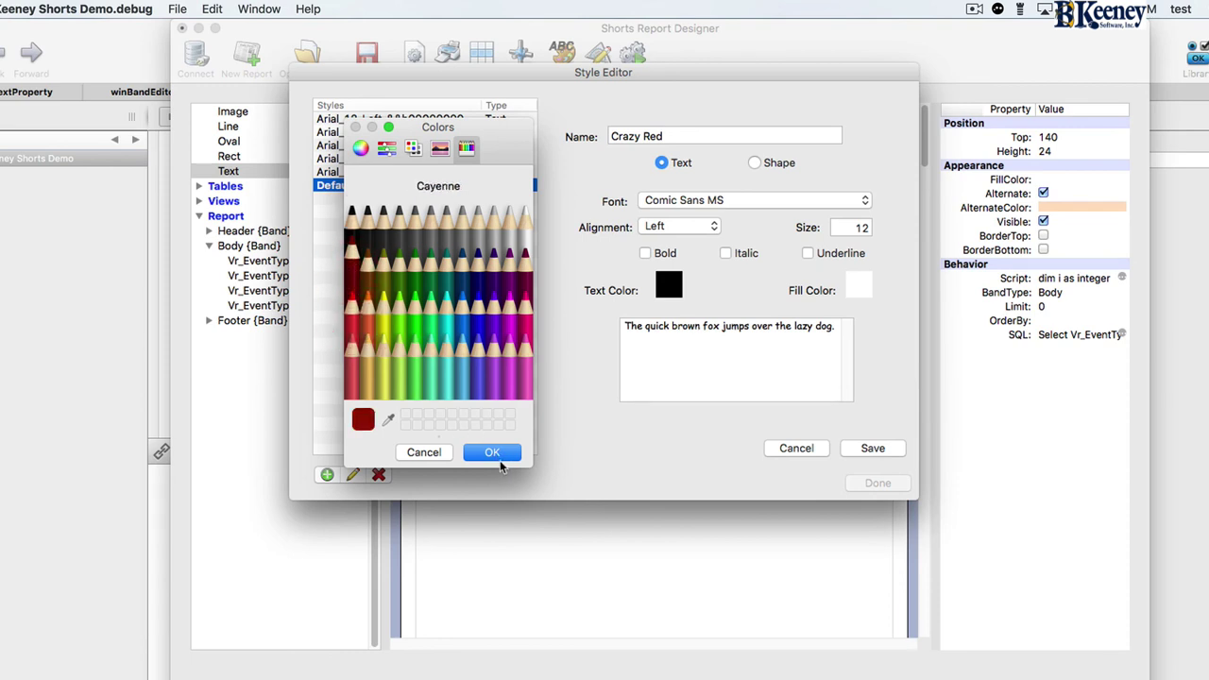
left_click(348, 315)
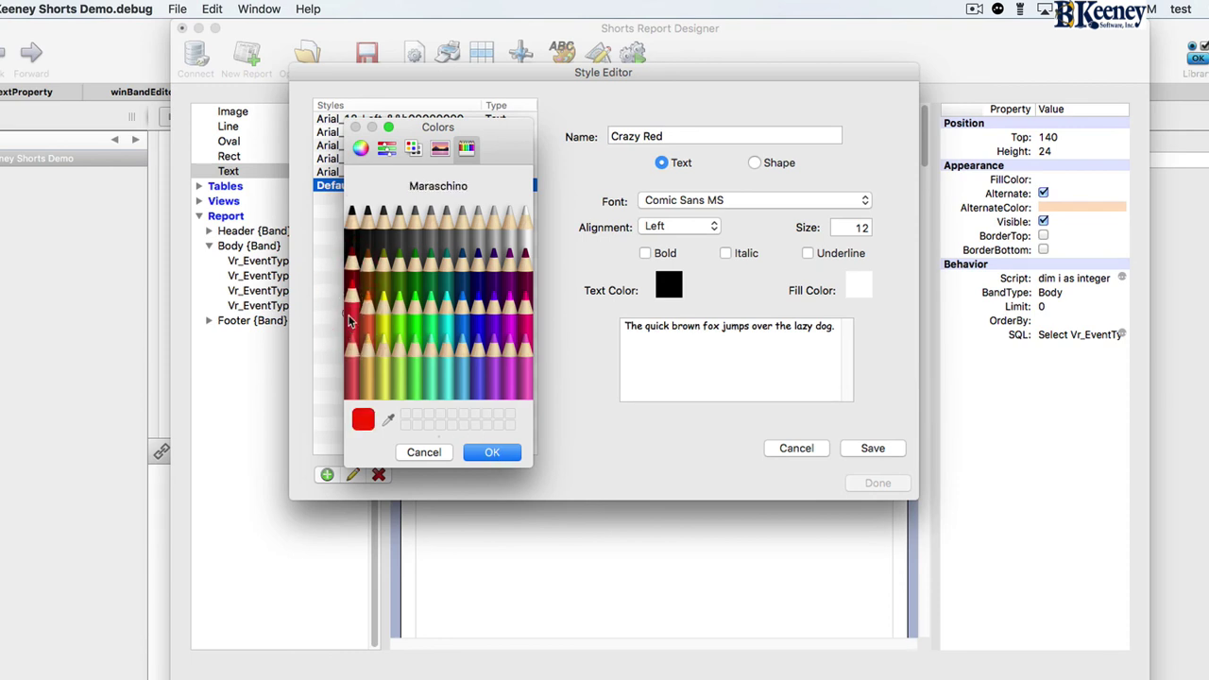
left_click(493, 455)
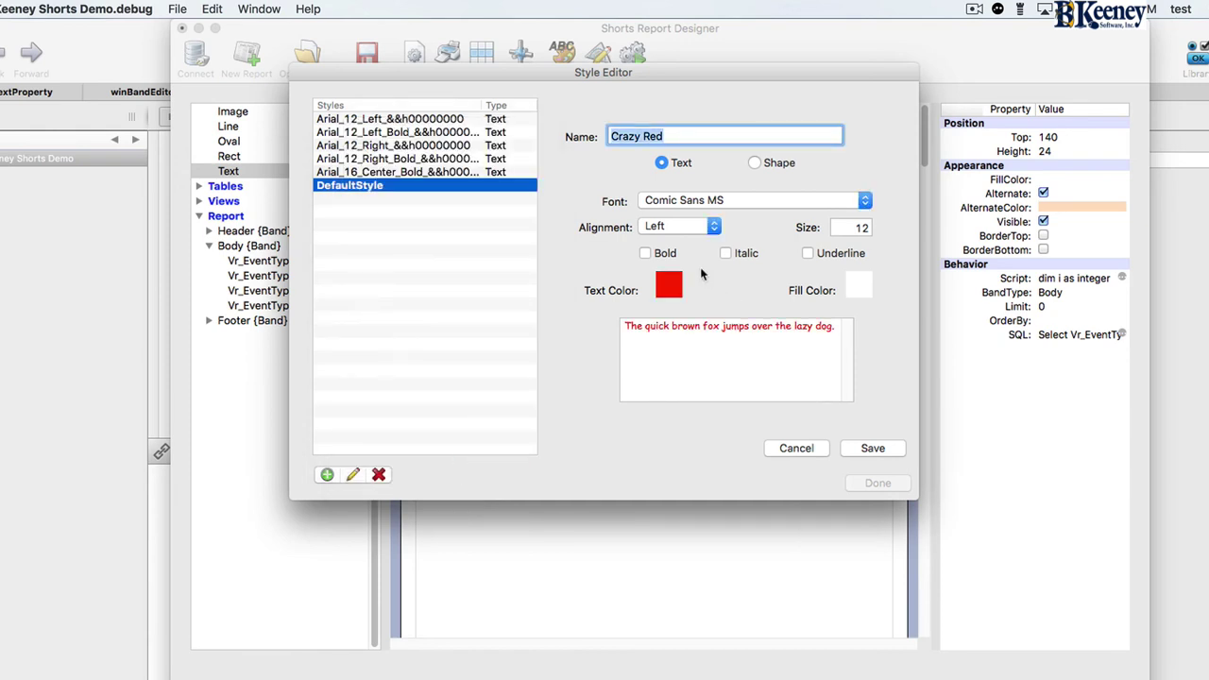
left_click(870, 450)
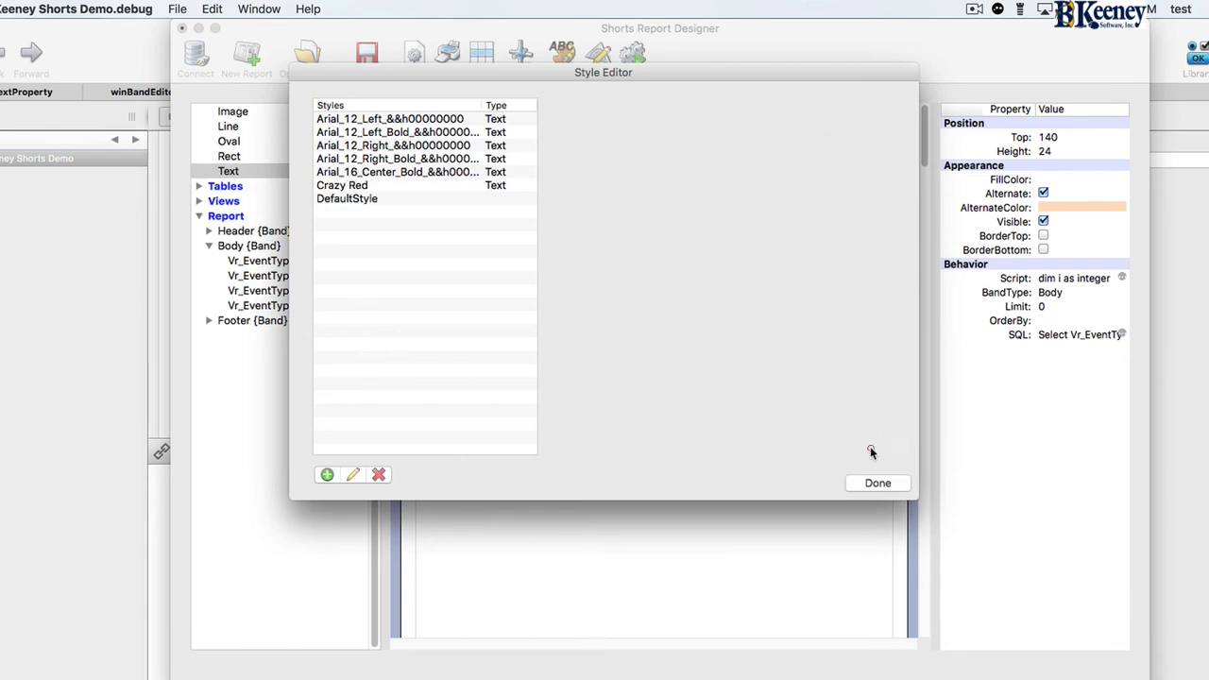
Set the style in all three SC_SetStyle lines of the body band's script to Crazy Red and save the report
left_click(877, 482)
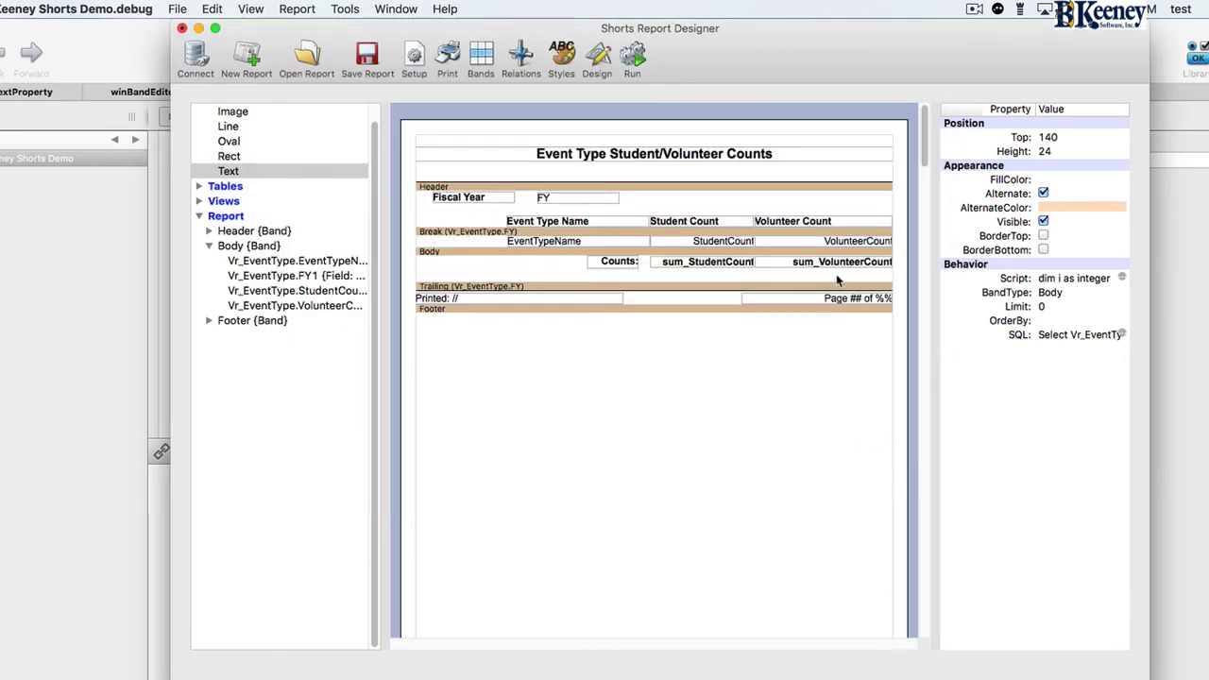
left_click(1122, 278)
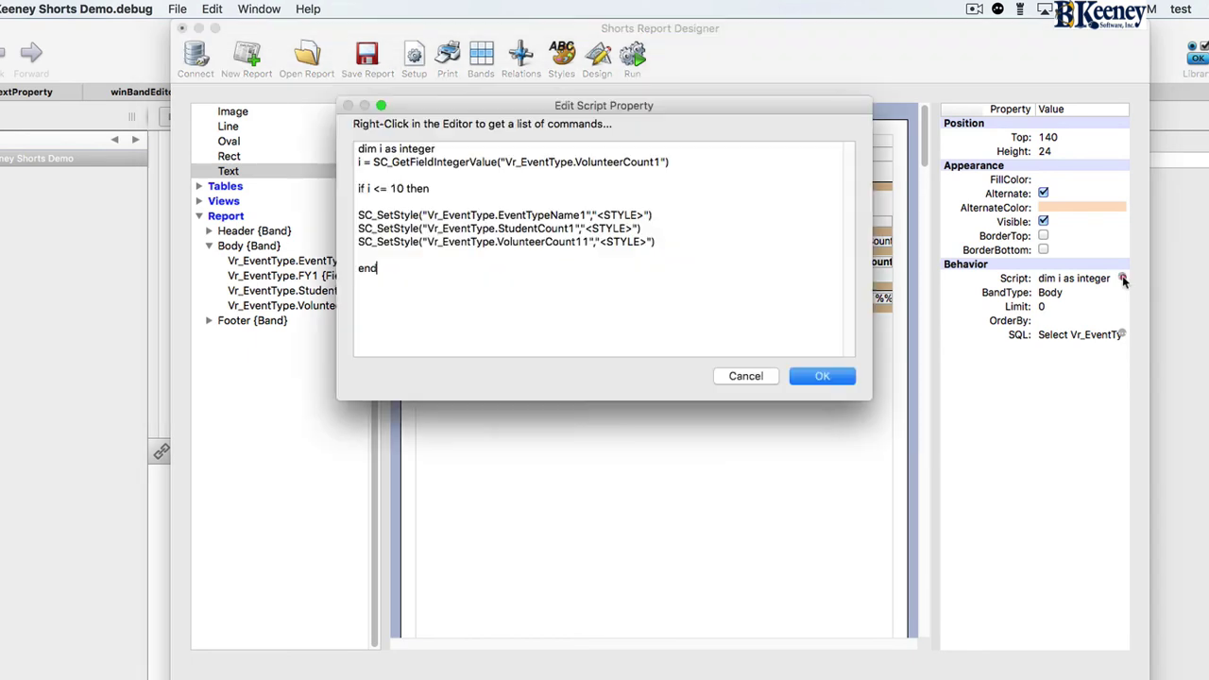
right_click(624, 217)
mouse_move(657, 220)
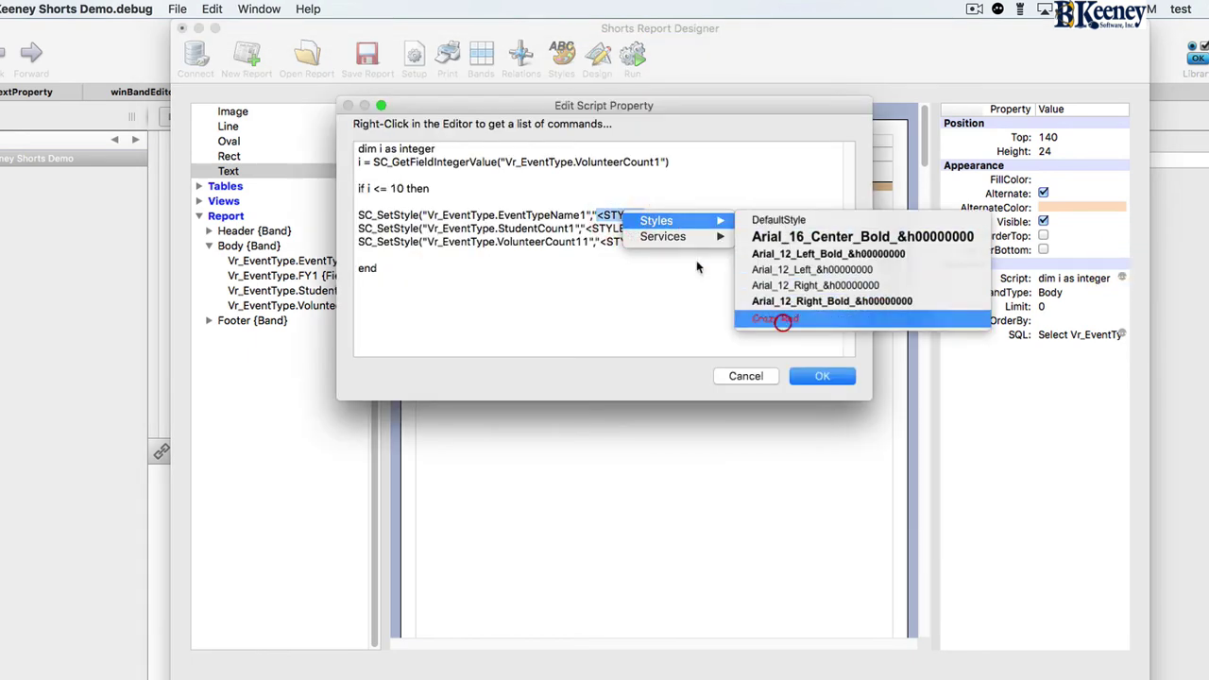
left_click(783, 318)
right_click(615, 229)
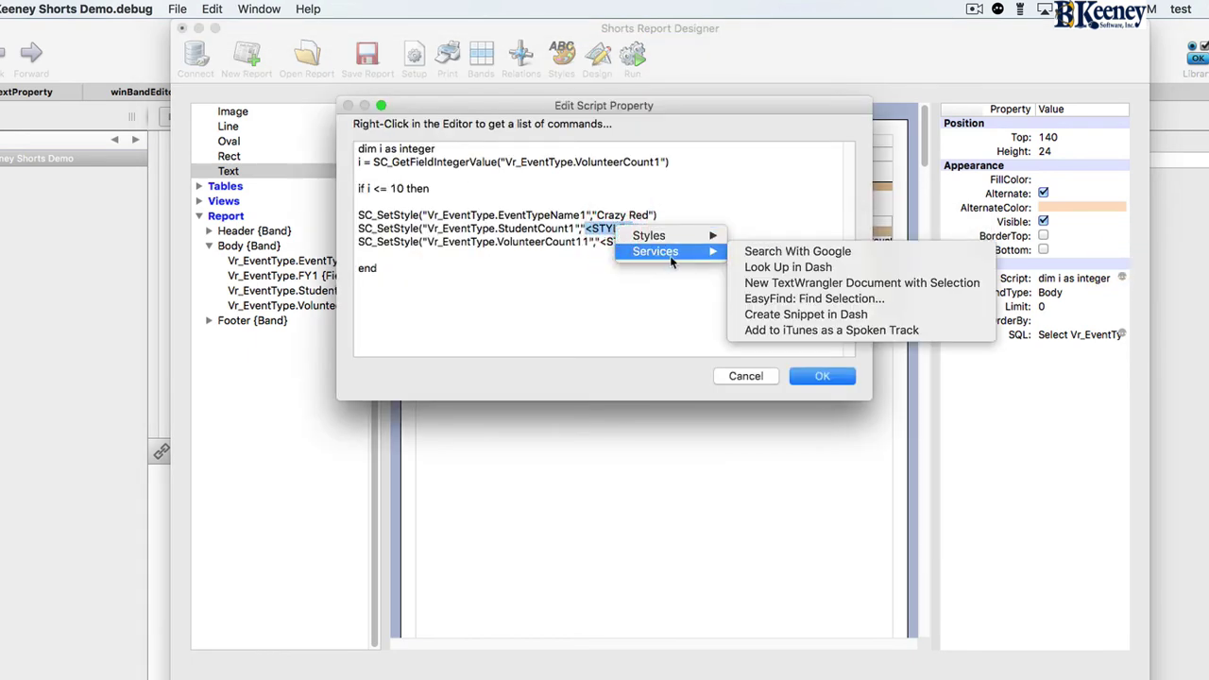
mouse_move(662, 236)
left_click(797, 333)
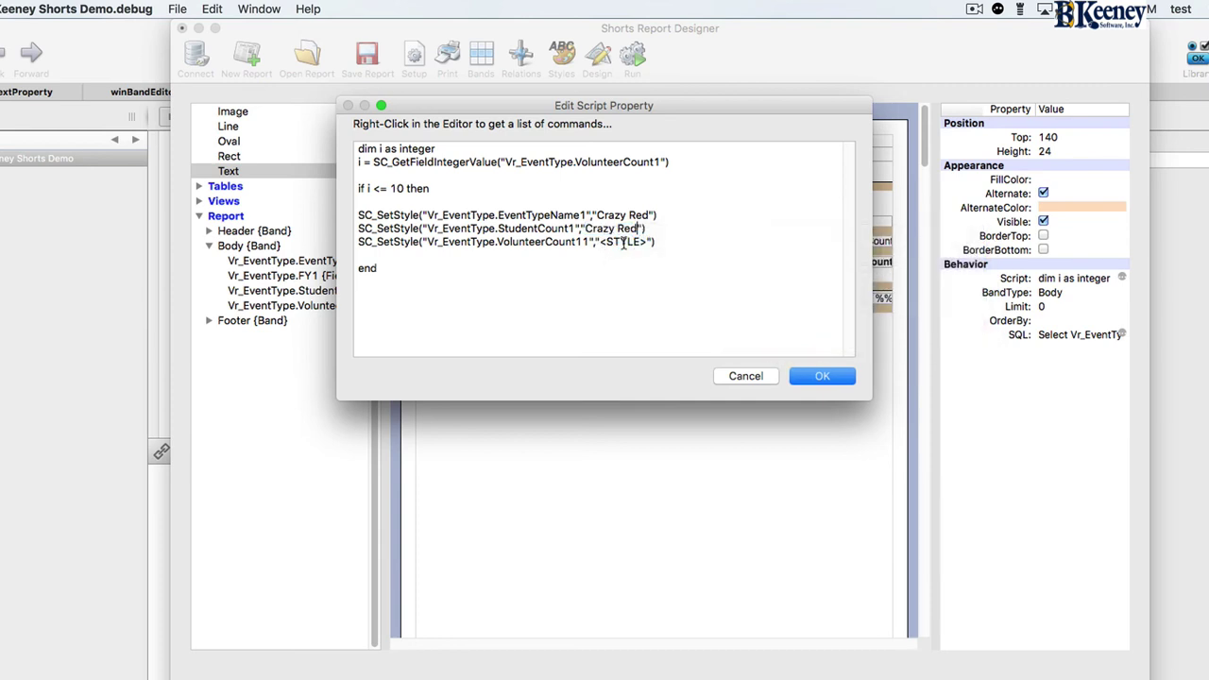
right_click(624, 242)
mouse_move(706, 253)
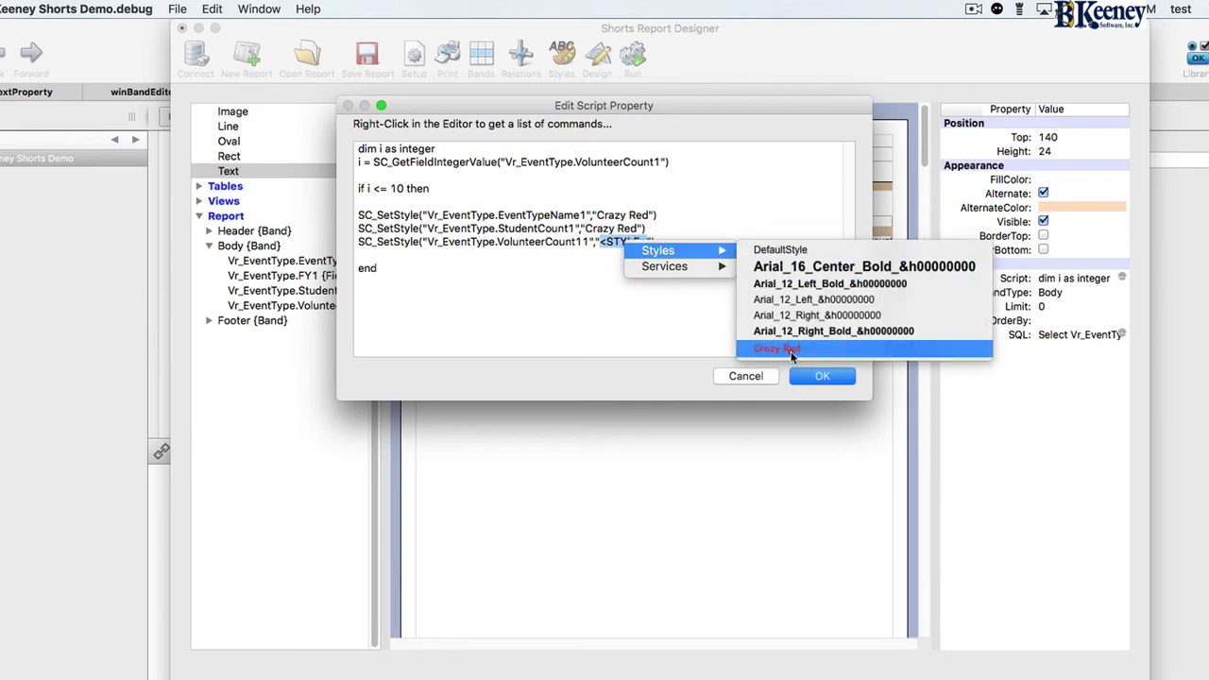
left_click(788, 349)
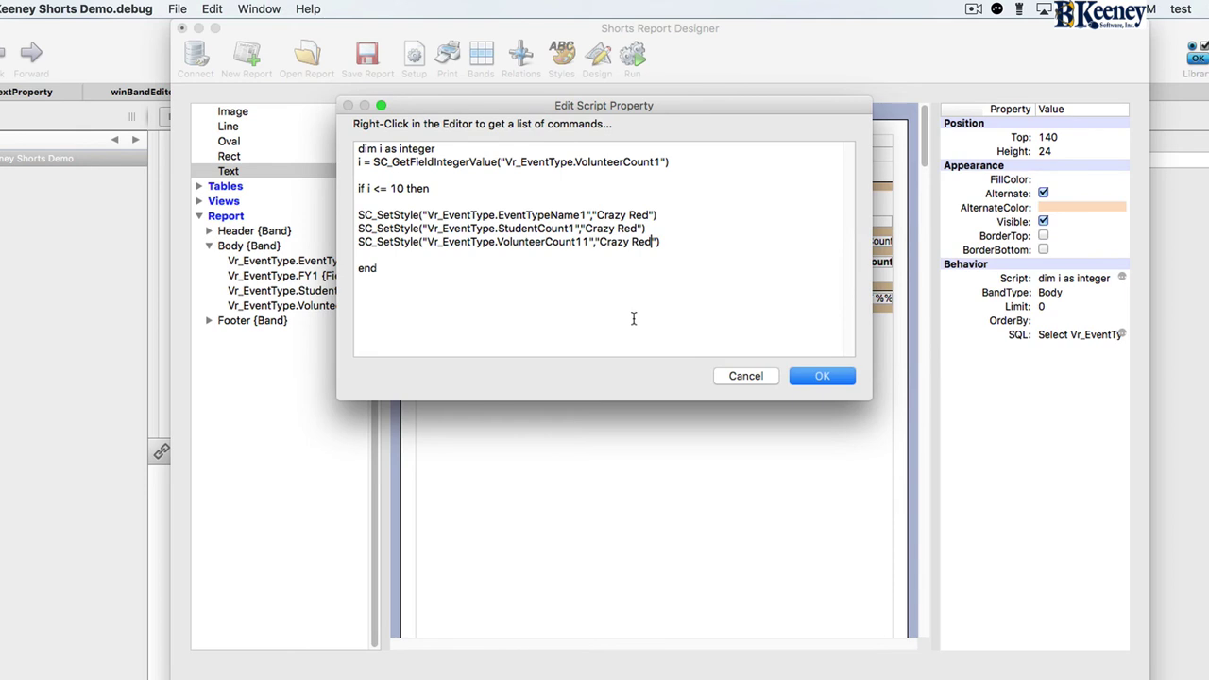
left_click(822, 376)
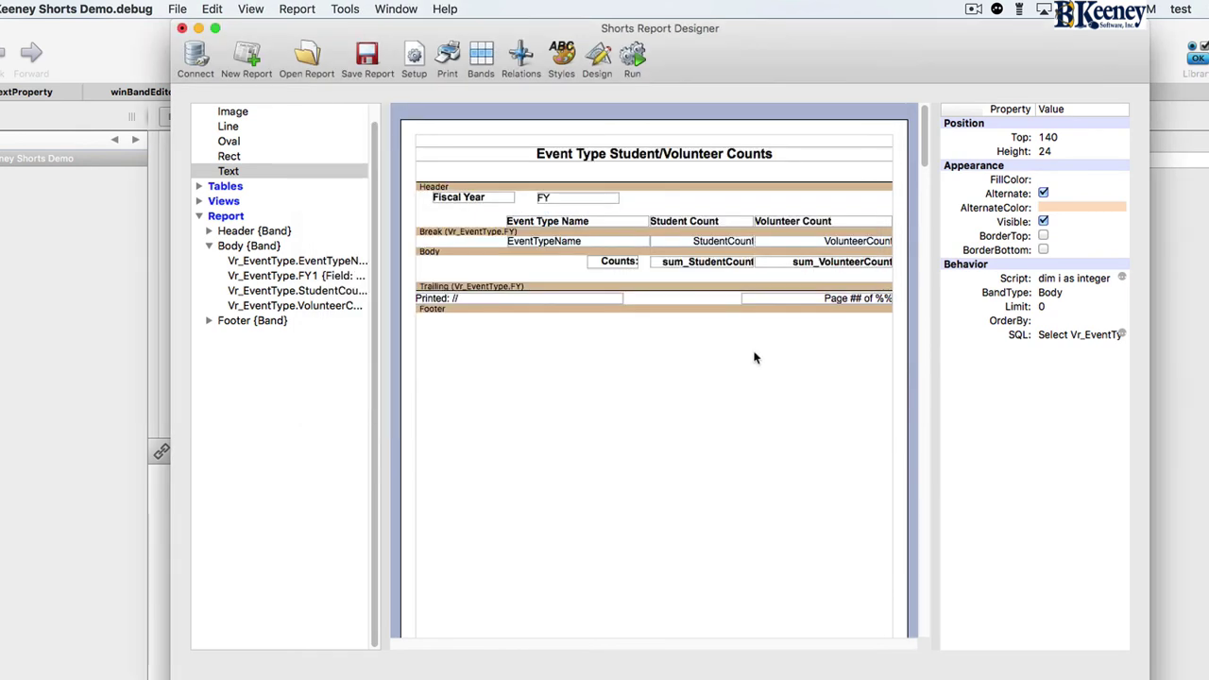
left_click(365, 54)
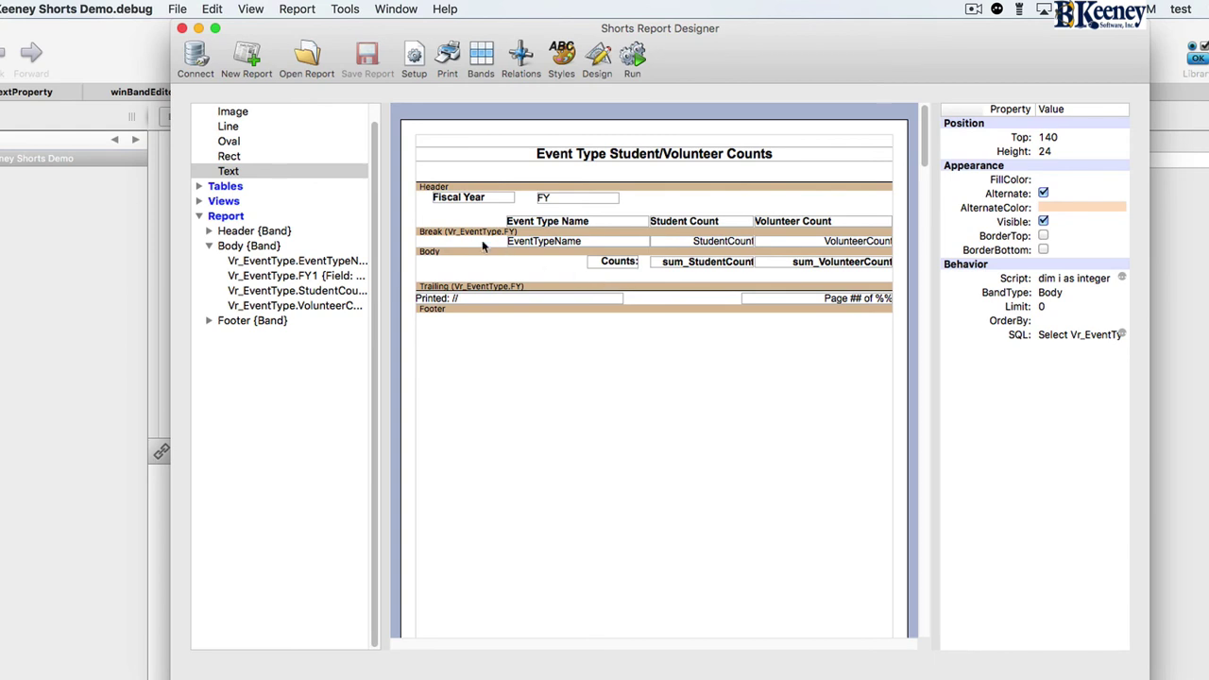
Run the report and look through its first page to check which event type rows use the Crazy Red style
left_click(479, 264)
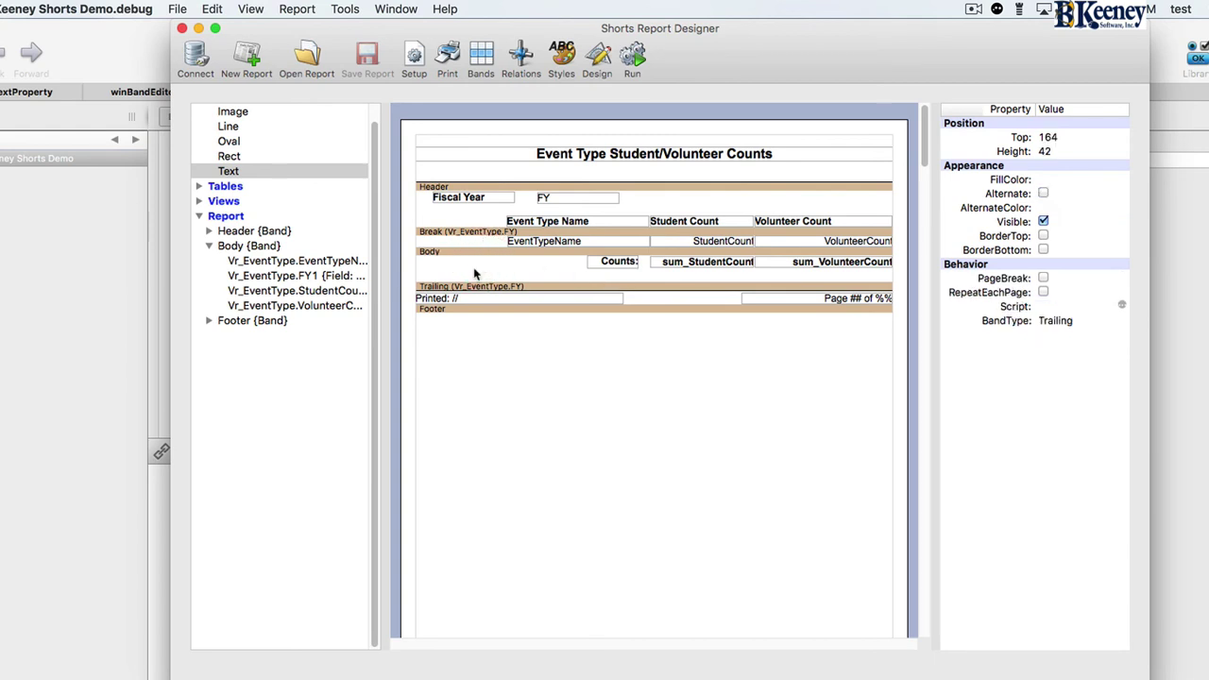
left_click(474, 270)
left_click(463, 244)
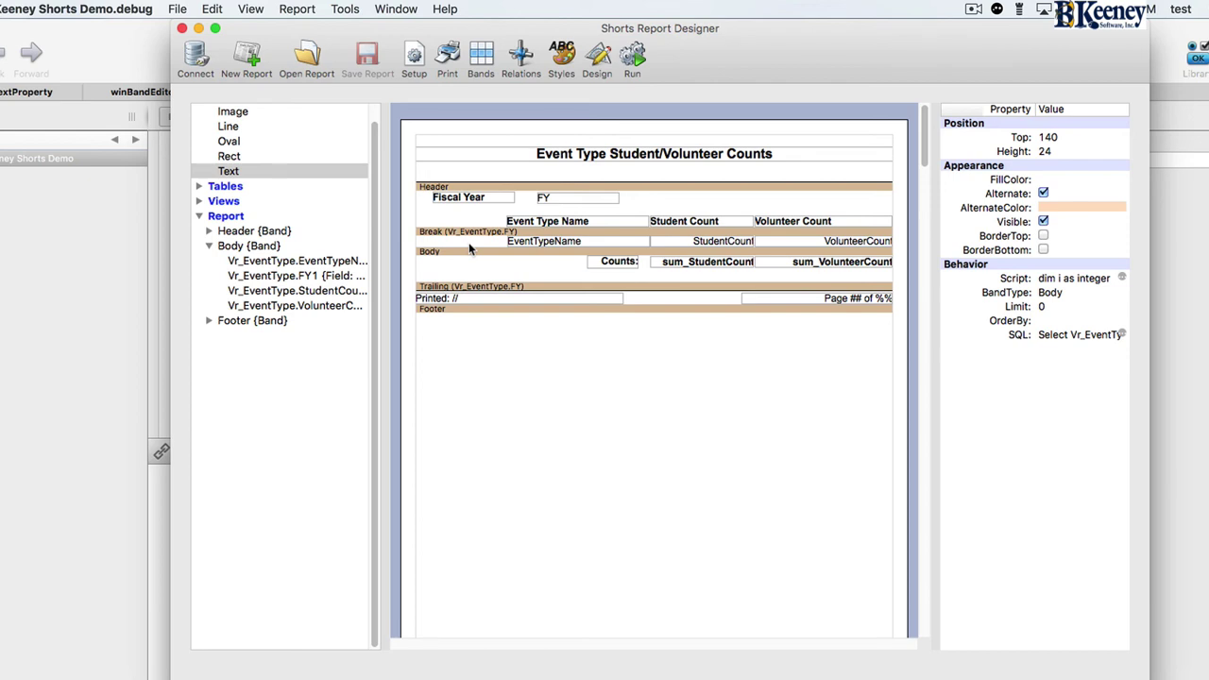
left_click(641, 74)
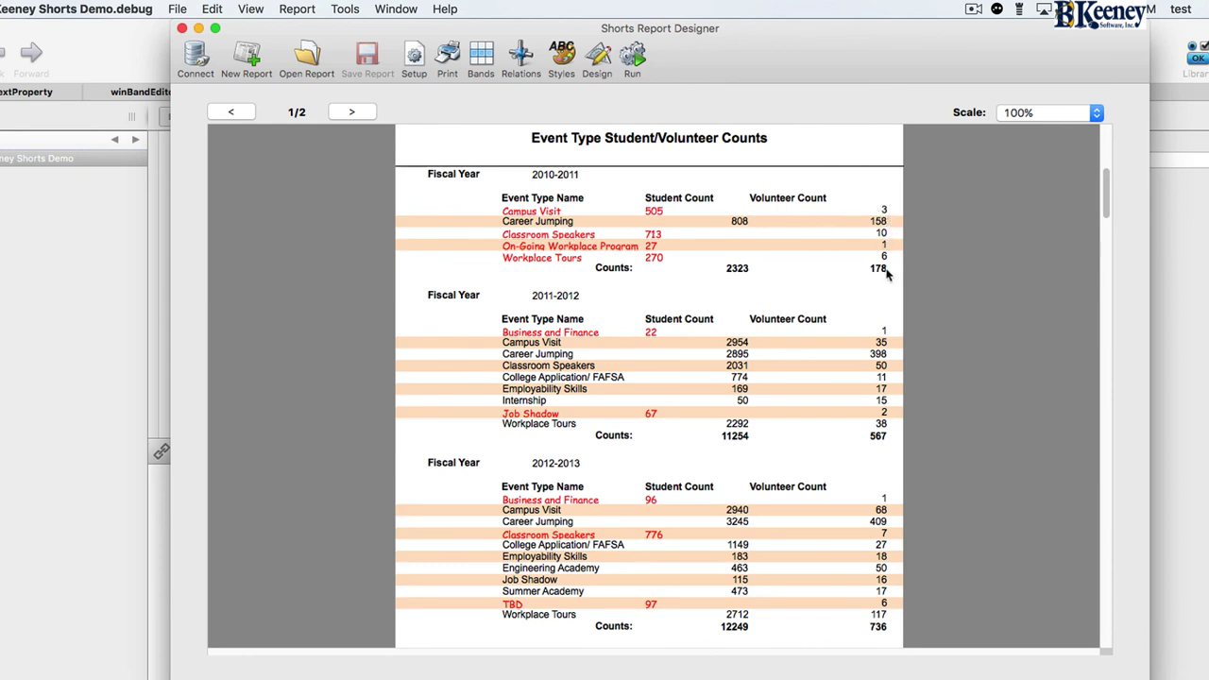
scroll(953, 328, "down", 1)
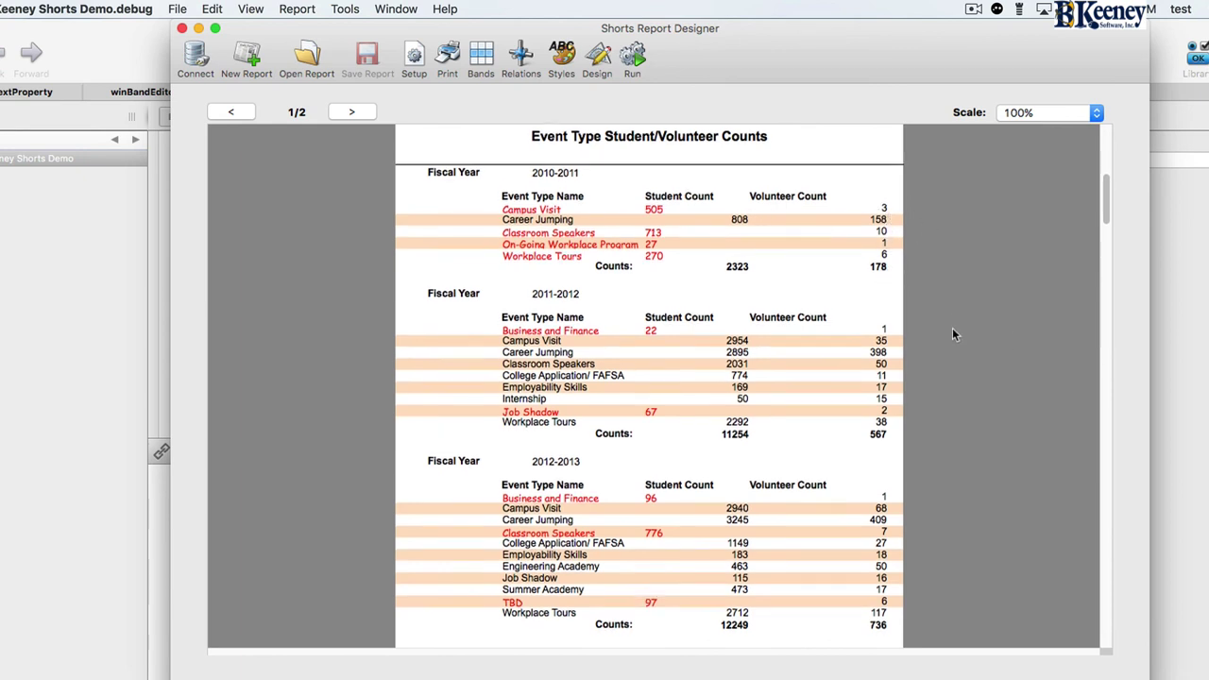
scroll(952, 328, "down", 3)
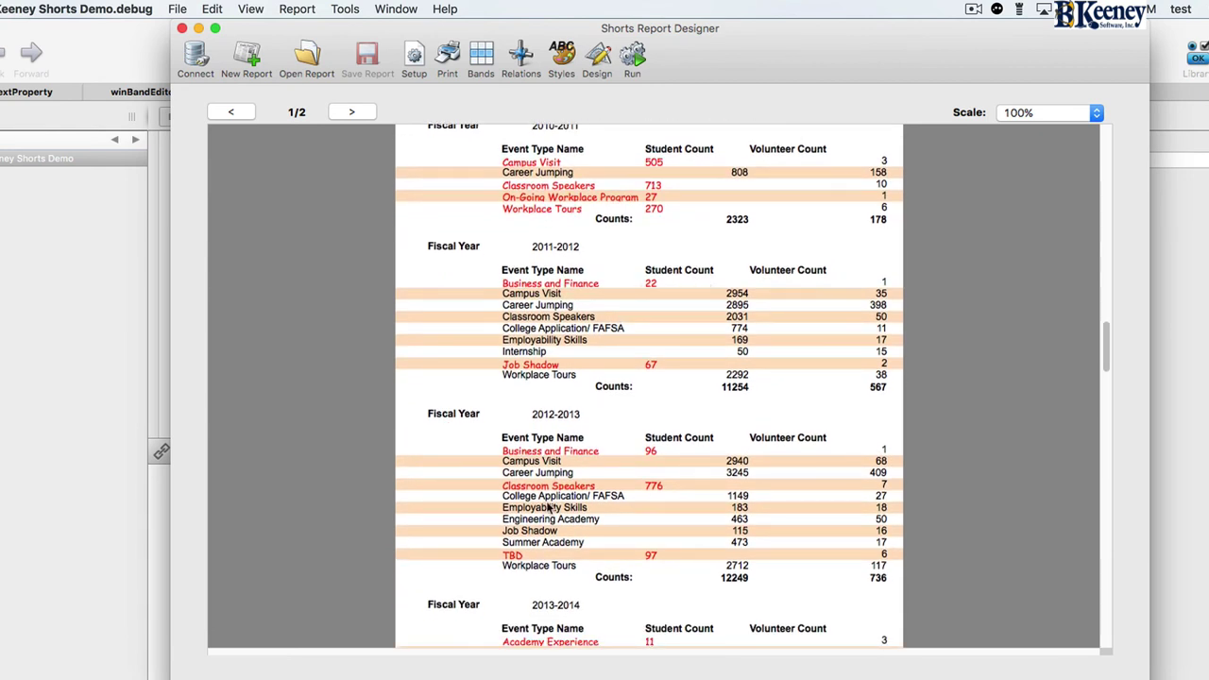
scroll(751, 486, "down", 6)
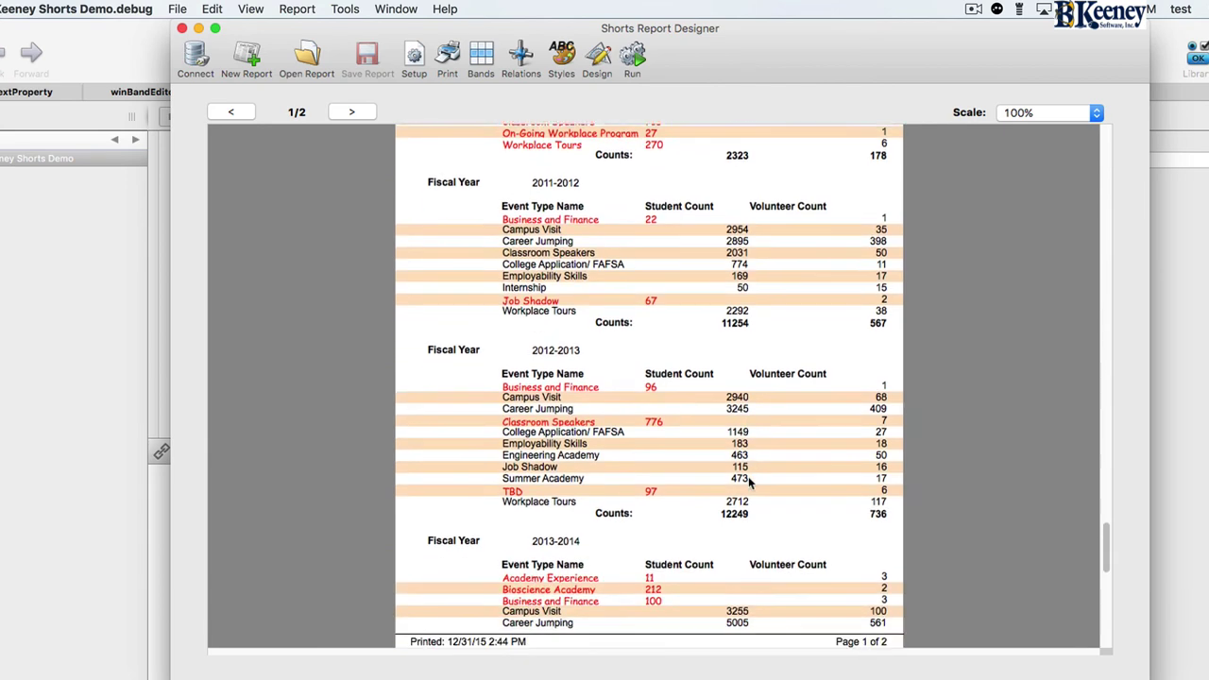
scroll(751, 483, "up", 8)
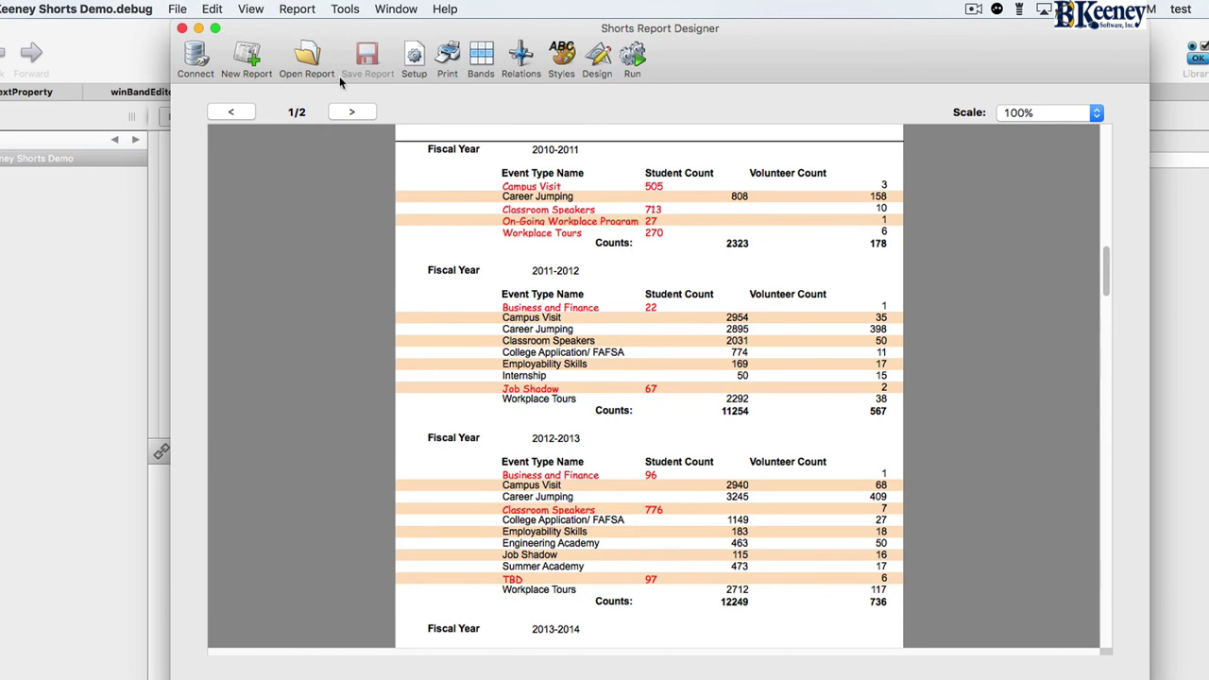
Turn on CanGrow for the EventTypeName field in the body band and run the report again
left_click(601, 61)
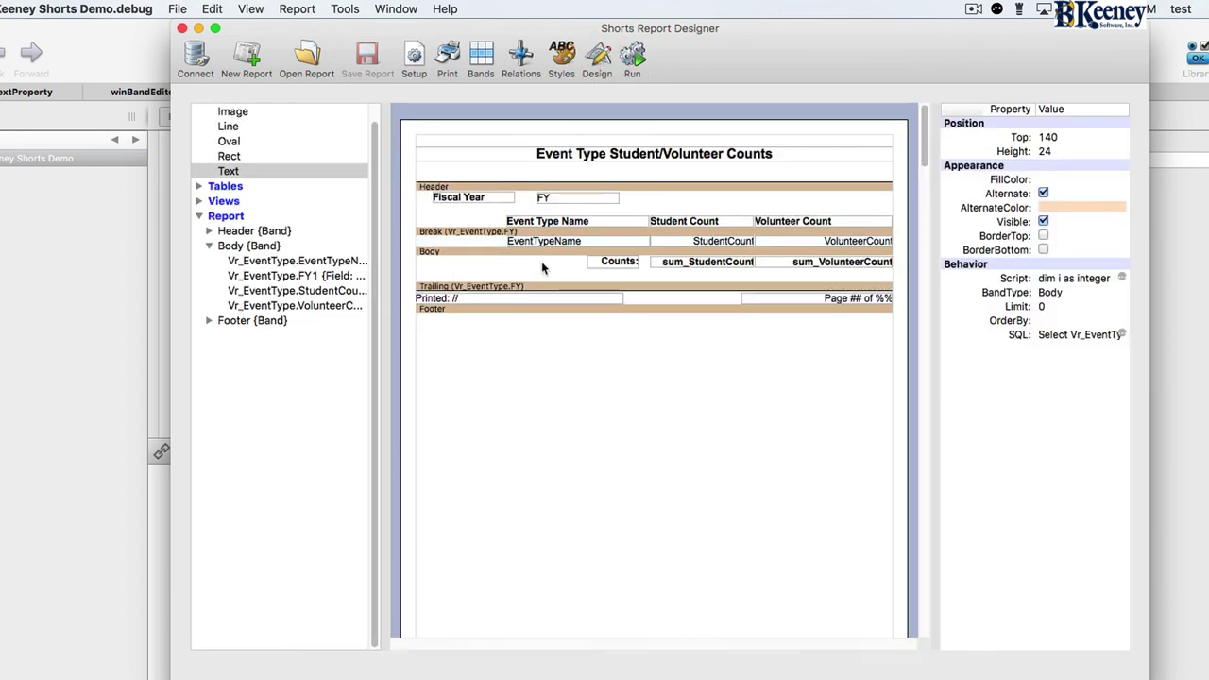
left_click(561, 242)
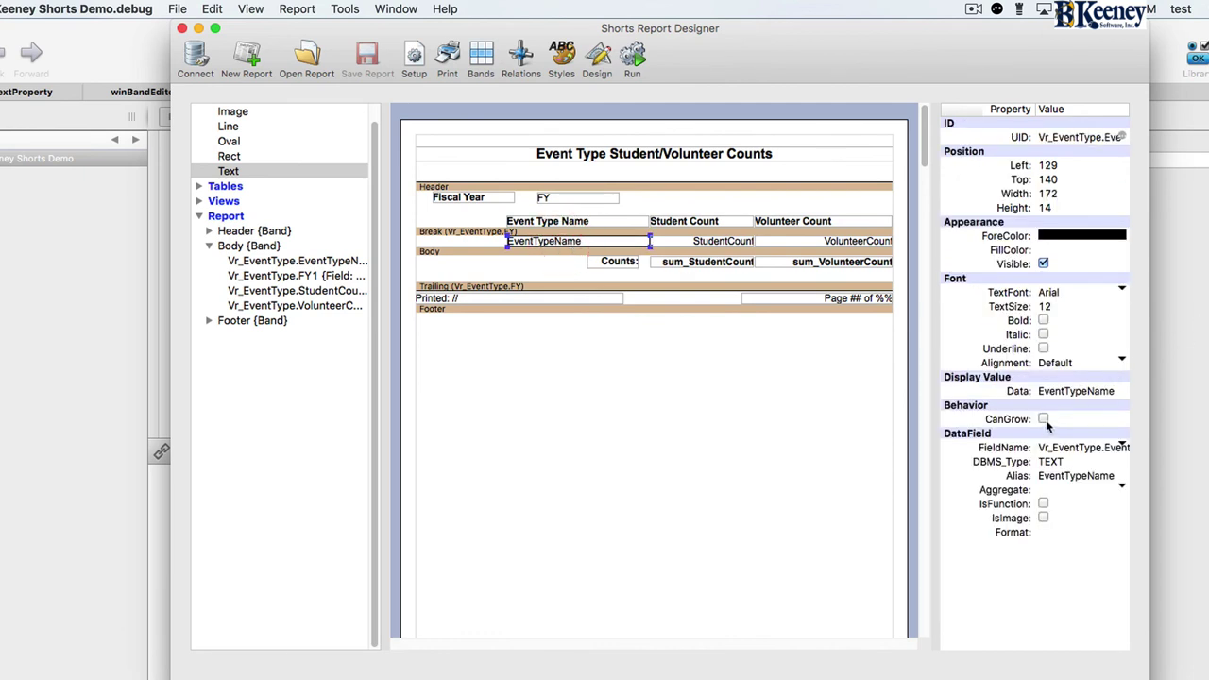
left_click(1043, 419)
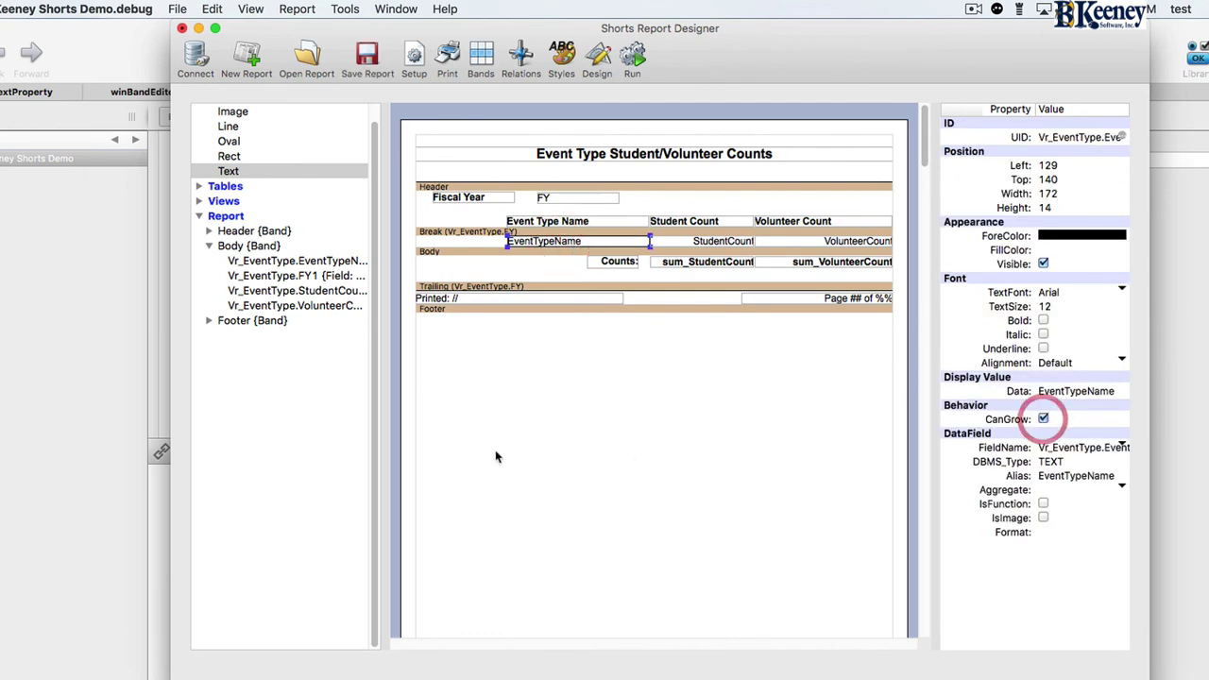
left_click(529, 267)
left_click(531, 240)
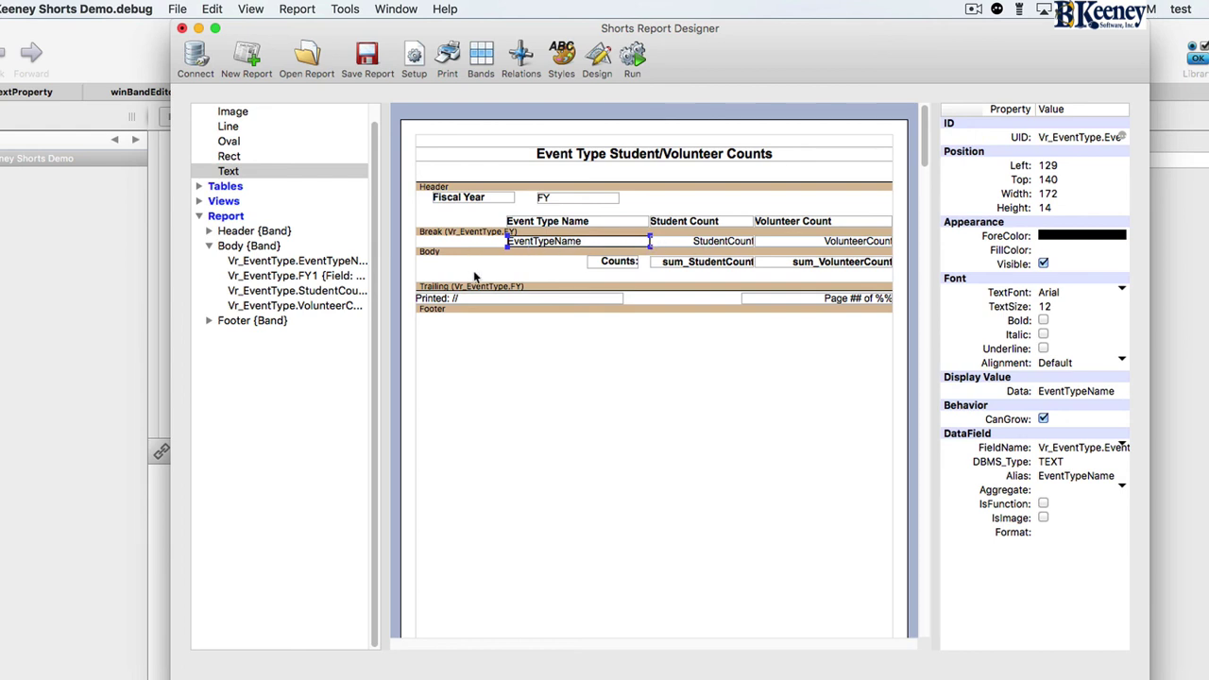
left_click(633, 59)
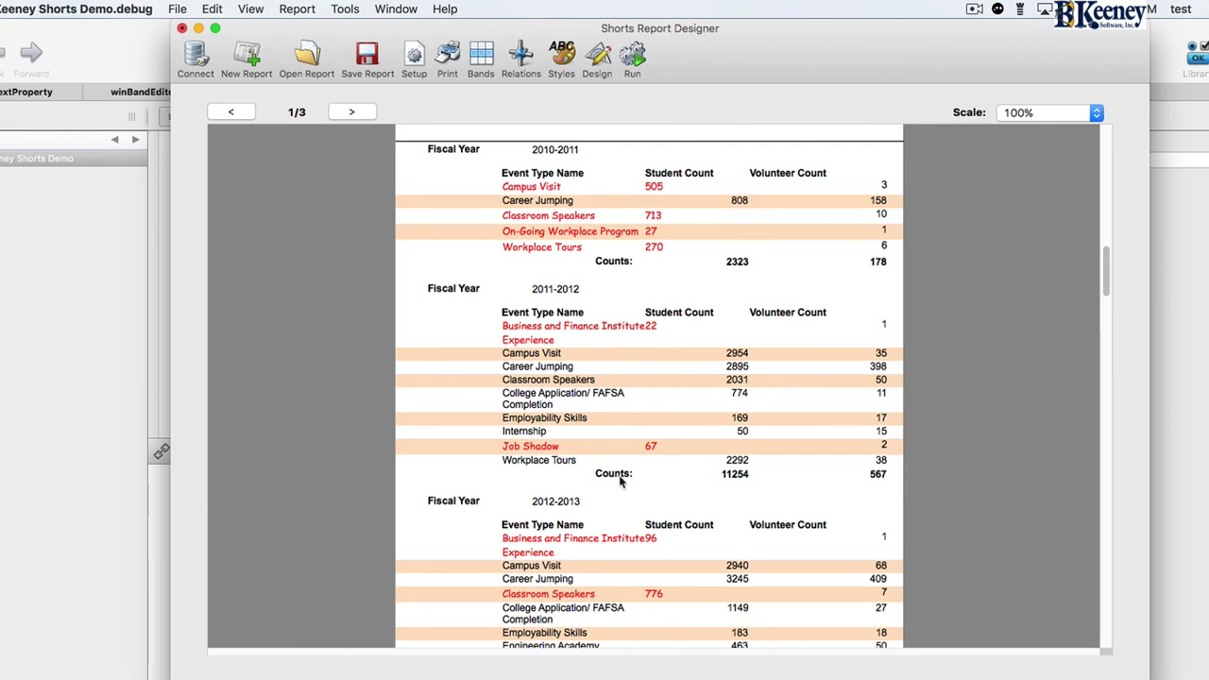
Save the report, then print it formatted for EPSONDB2EF3 as a PDF opened in Preview
left_click(366, 57)
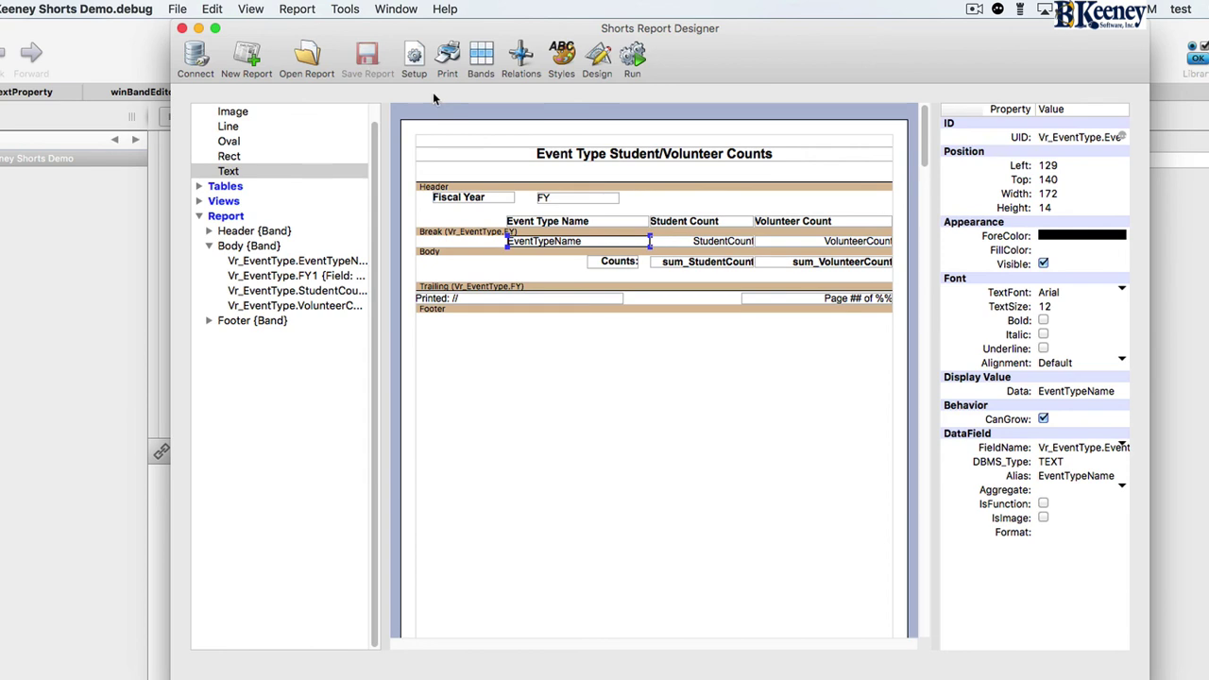
left_click(448, 56)
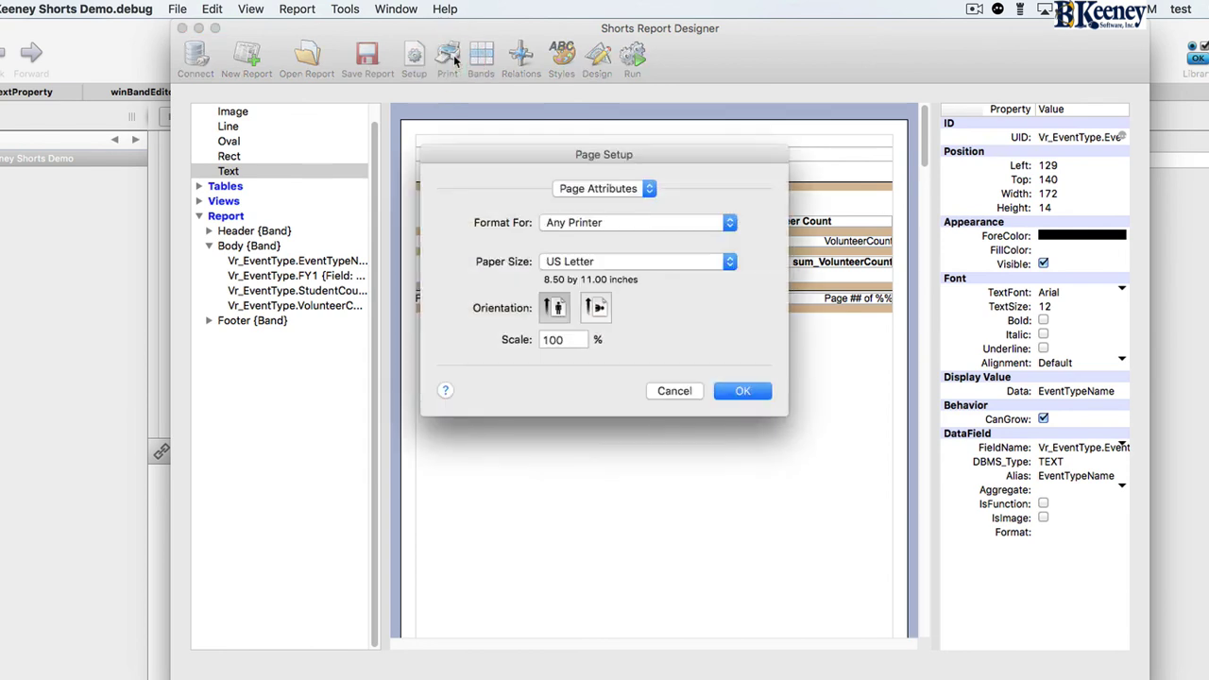
left_click(593, 224)
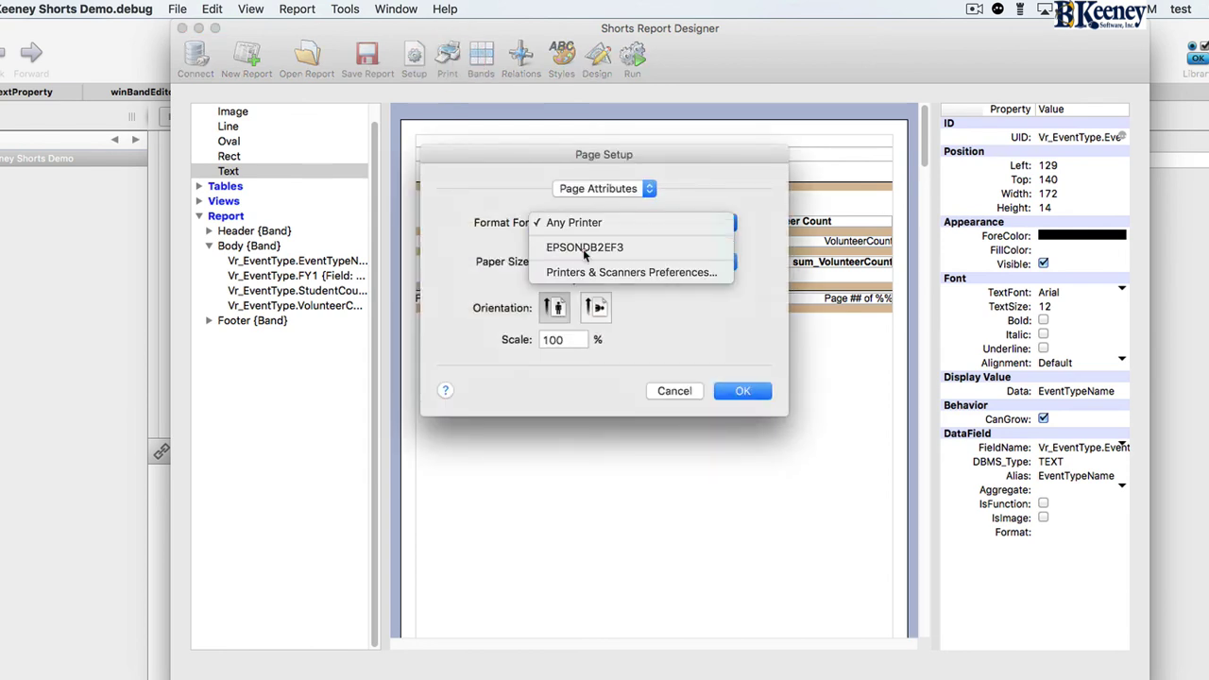
left_click(580, 250)
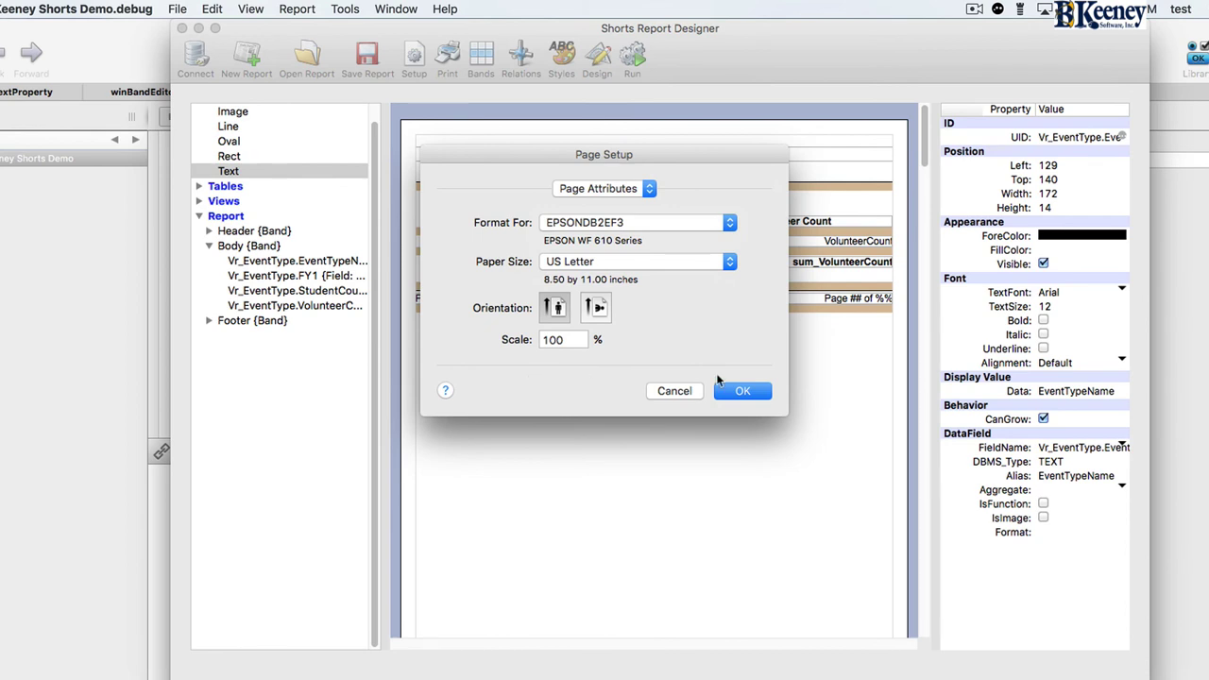
left_click(602, 188)
left_click(742, 392)
left_click(475, 264)
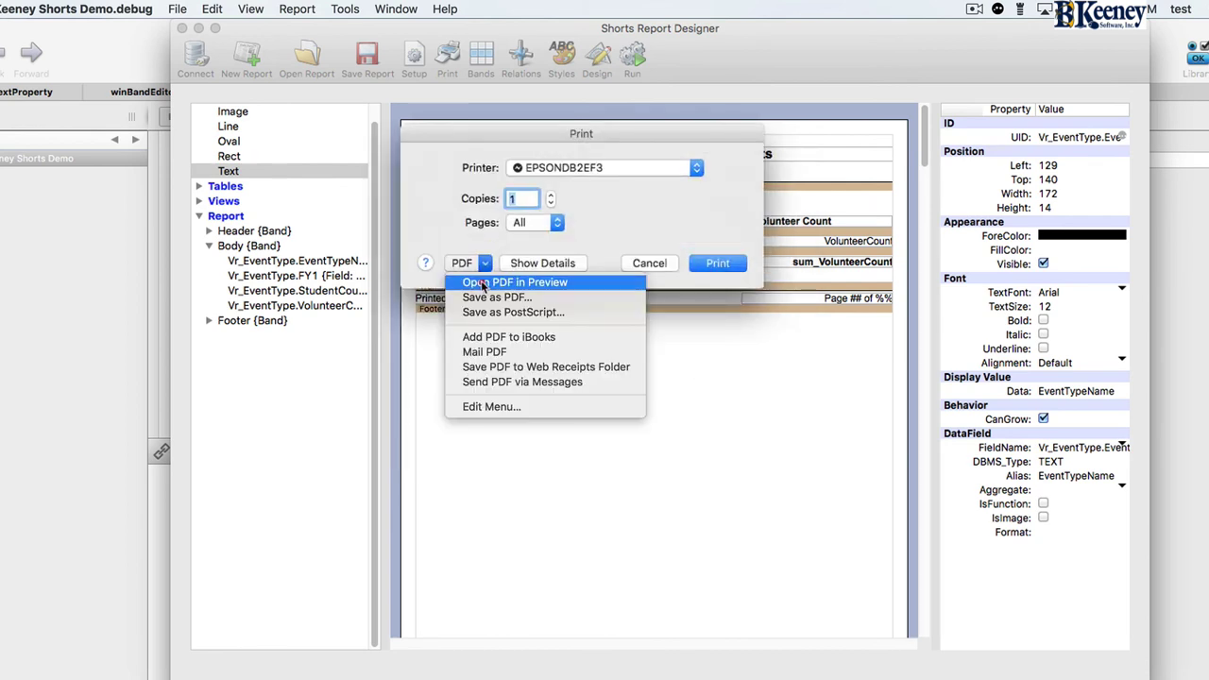
left_click(482, 283)
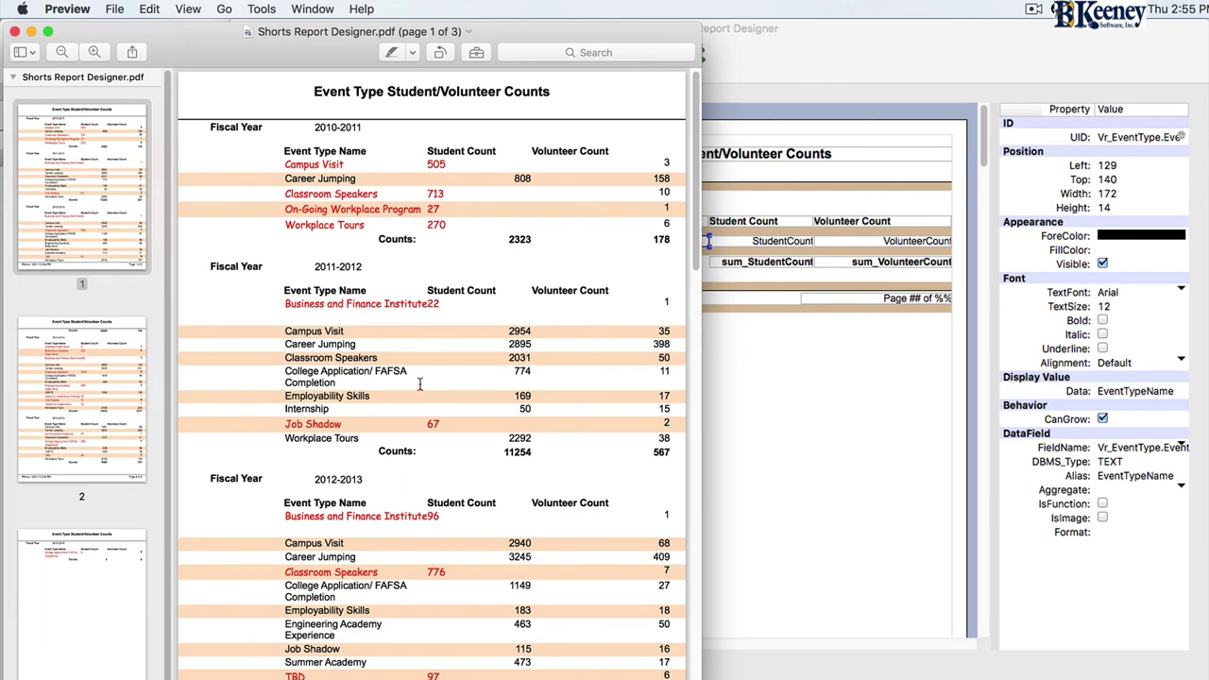
Look through all three pages of the generated PDF and go back to page 2
left_click(94, 204)
left_click(99, 376)
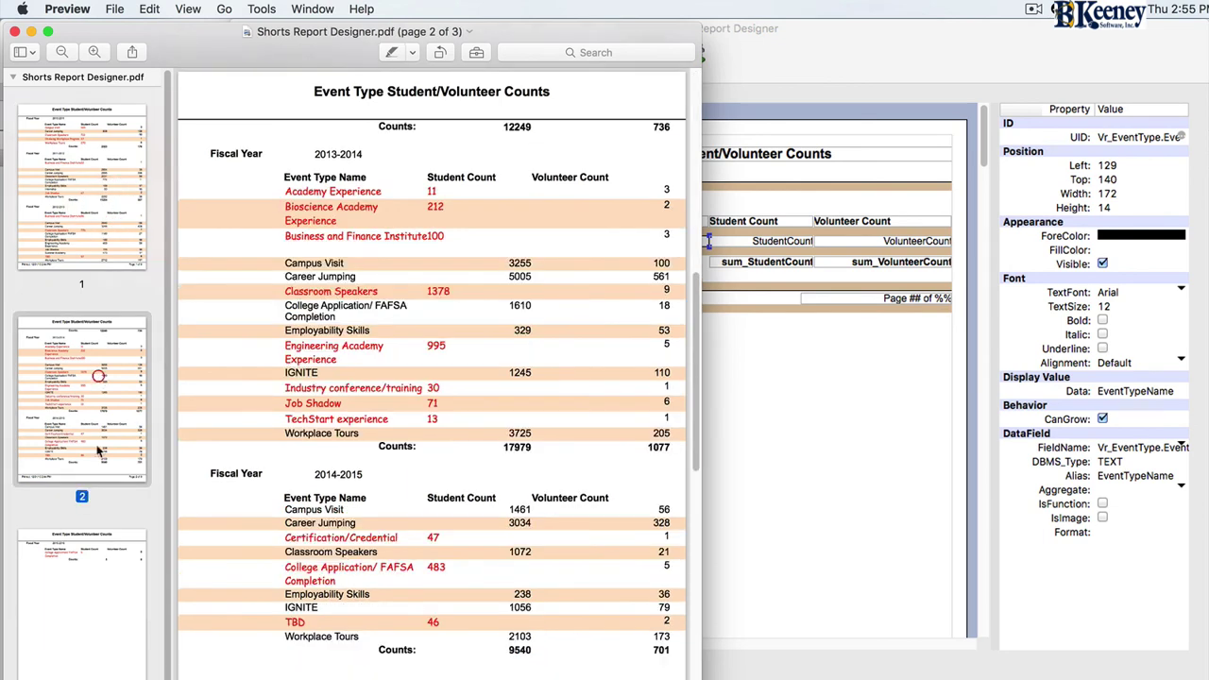
left_click(95, 565)
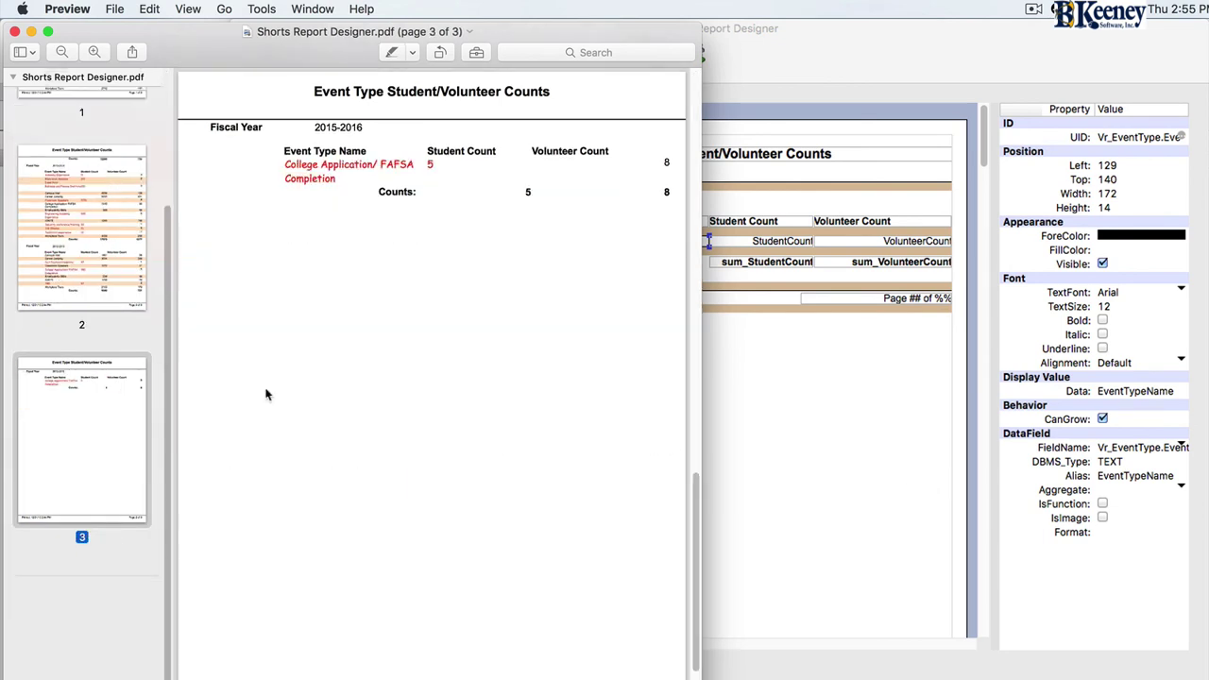
left_click(94, 226)
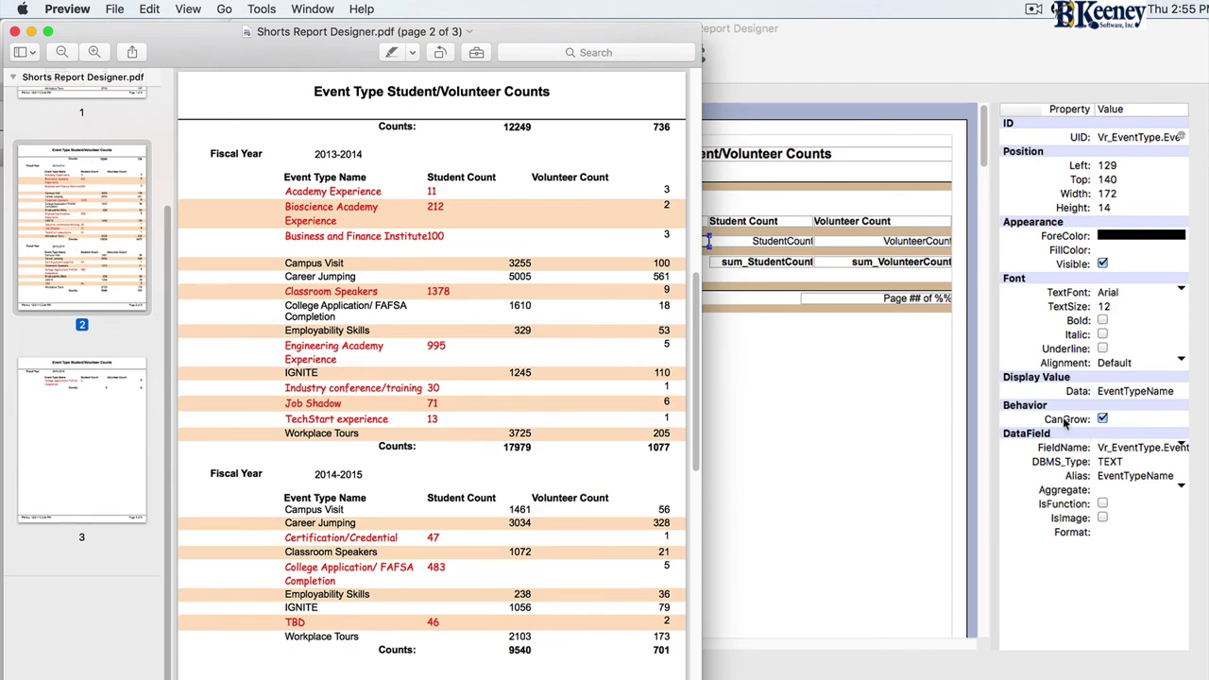
Rerun the report in the Shorts Report Designer and compare its preview with the first page of the PDF in Preview
left_click(918, 394)
left_click(692, 58)
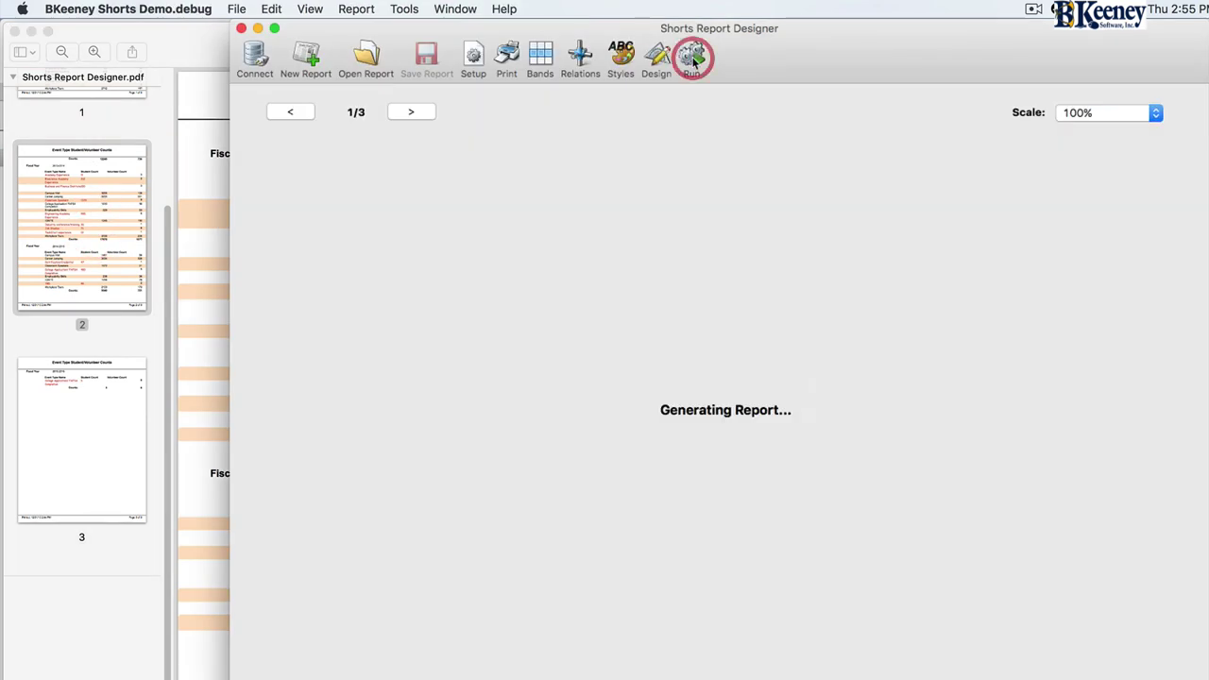
left_click(102, 285)
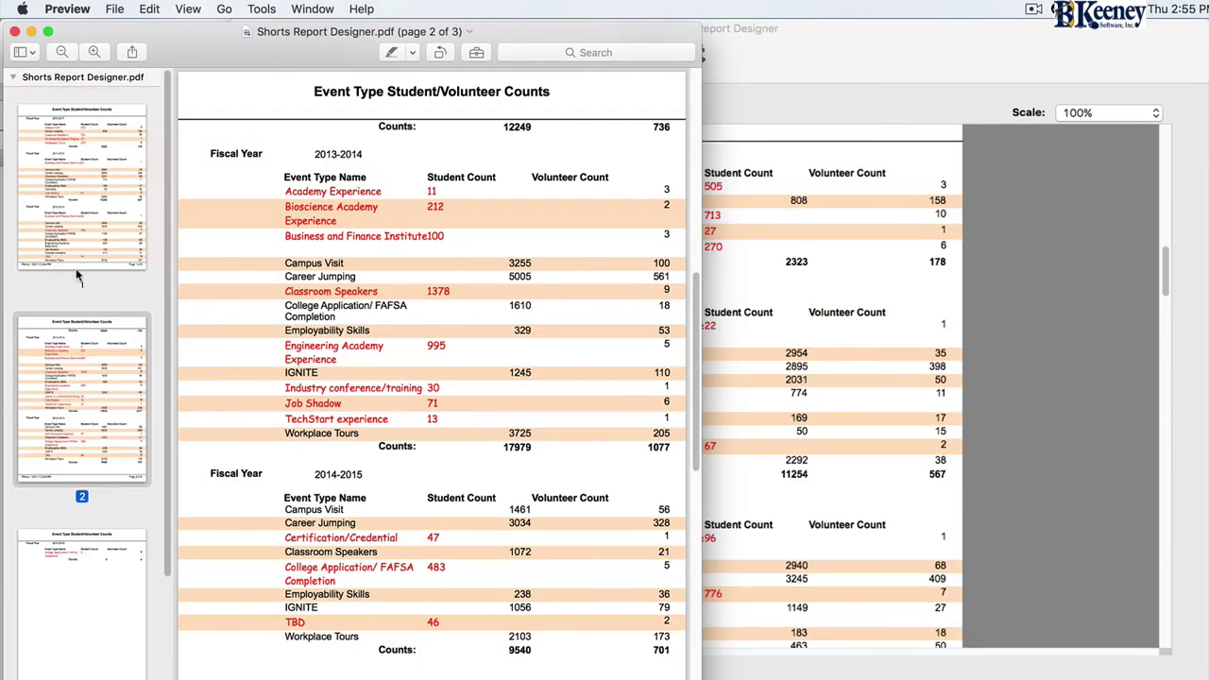
left_click(119, 186)
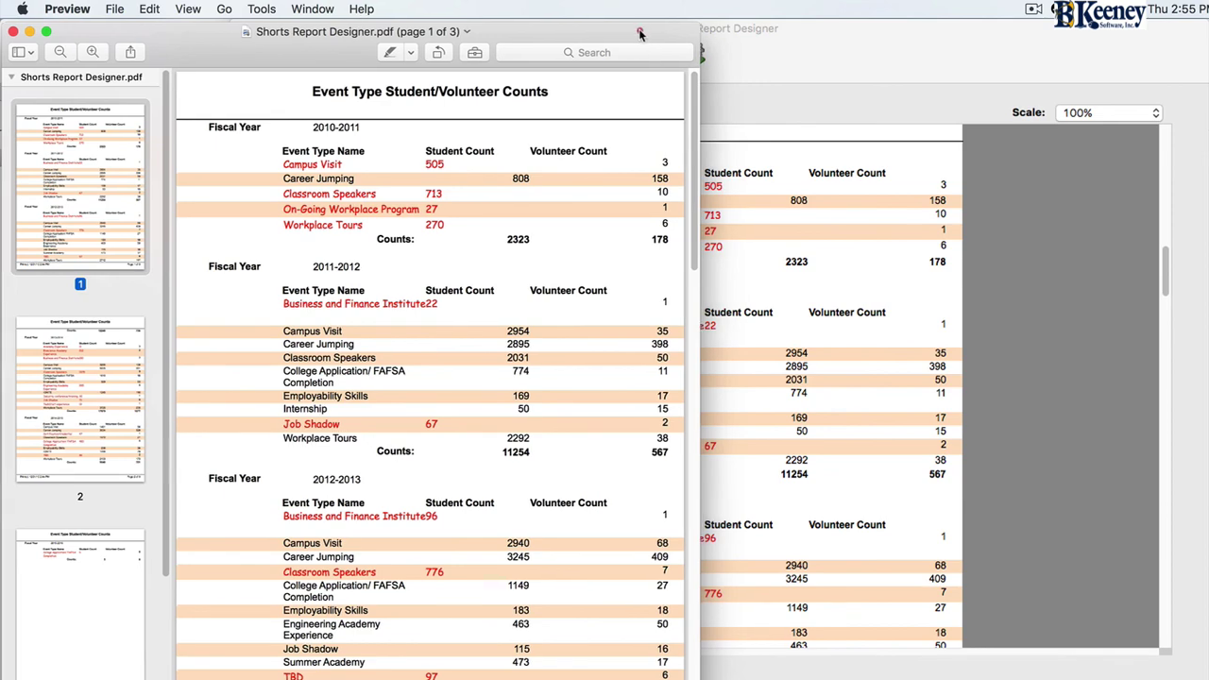
left_click_drag(639, 33, 630, 48)
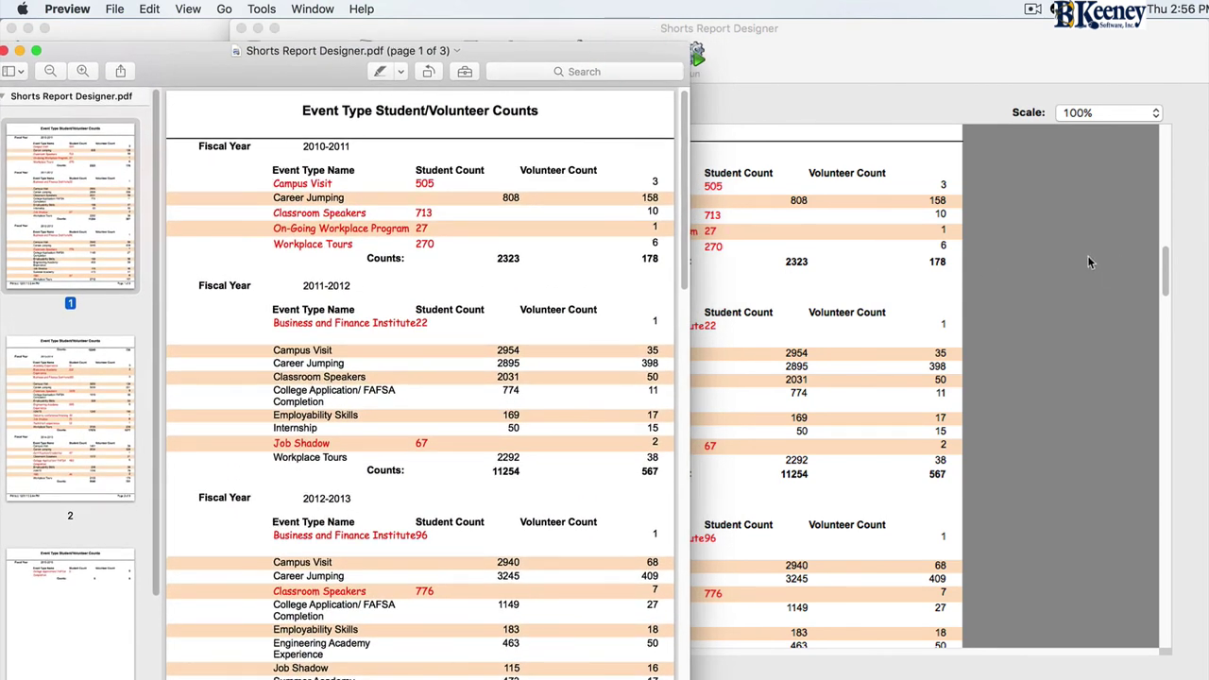
left_click_drag(201, 64, 265, 17)
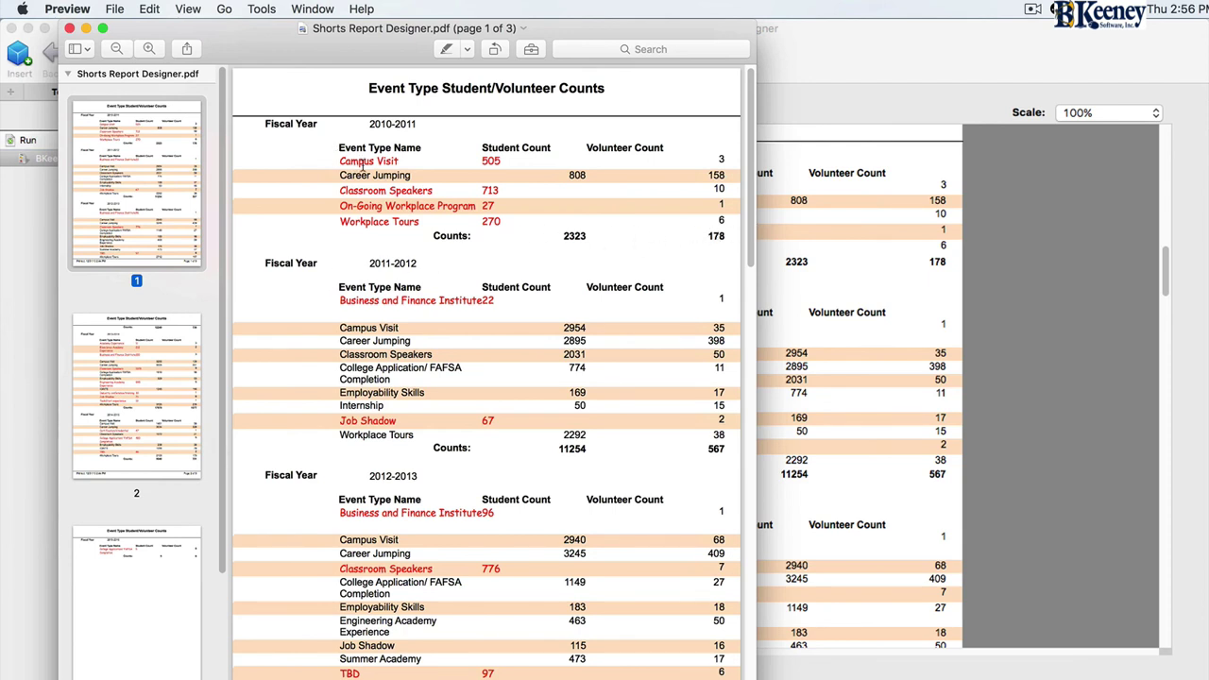
Try to select the Campus Visit student count for fiscal year 2010-2011 on the PDF page
left_click(497, 162)
left_click(491, 165)
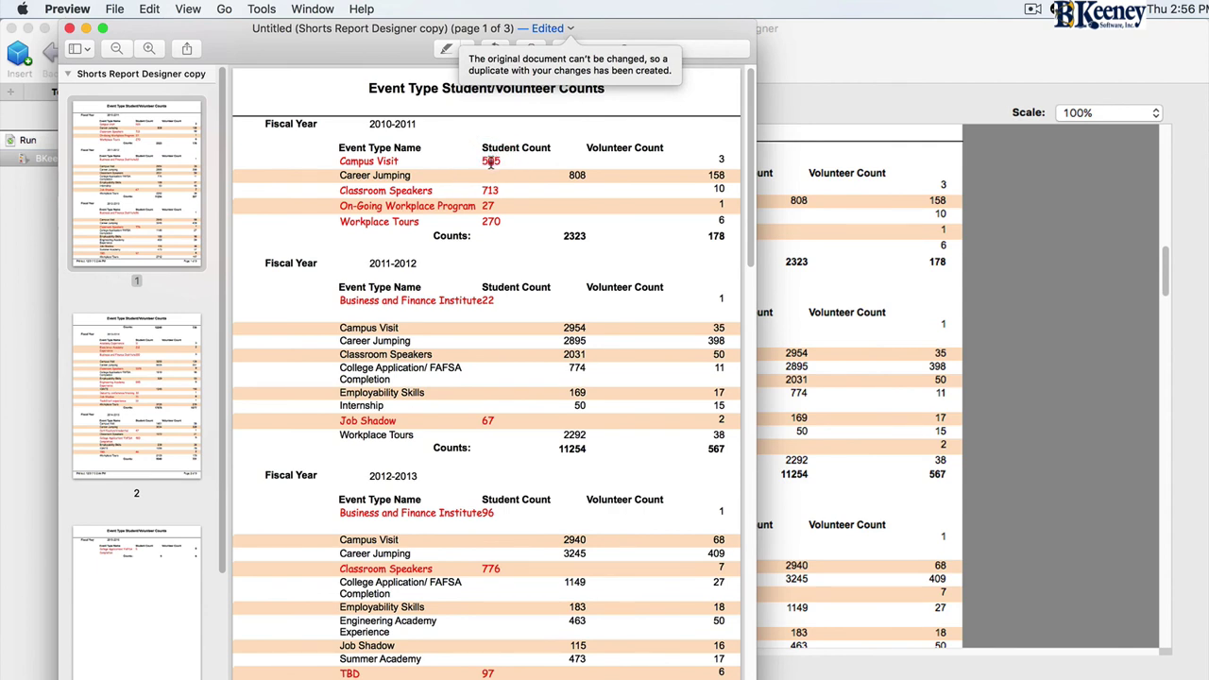
left_click_drag(480, 162, 501, 161)
left_click(322, 93)
Quit Preview without saving the edited PDF copy and return to the Shorts Report Designer
left_click(68, 10)
left_click(99, 165)
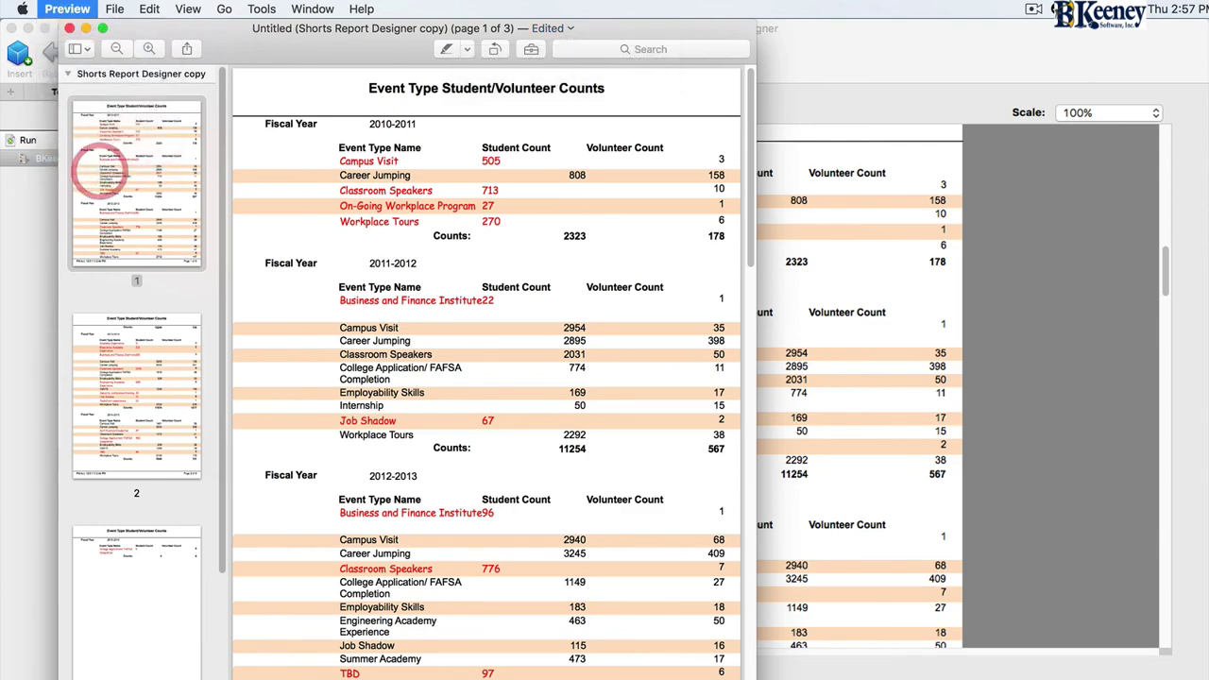
left_click(1043, 244)
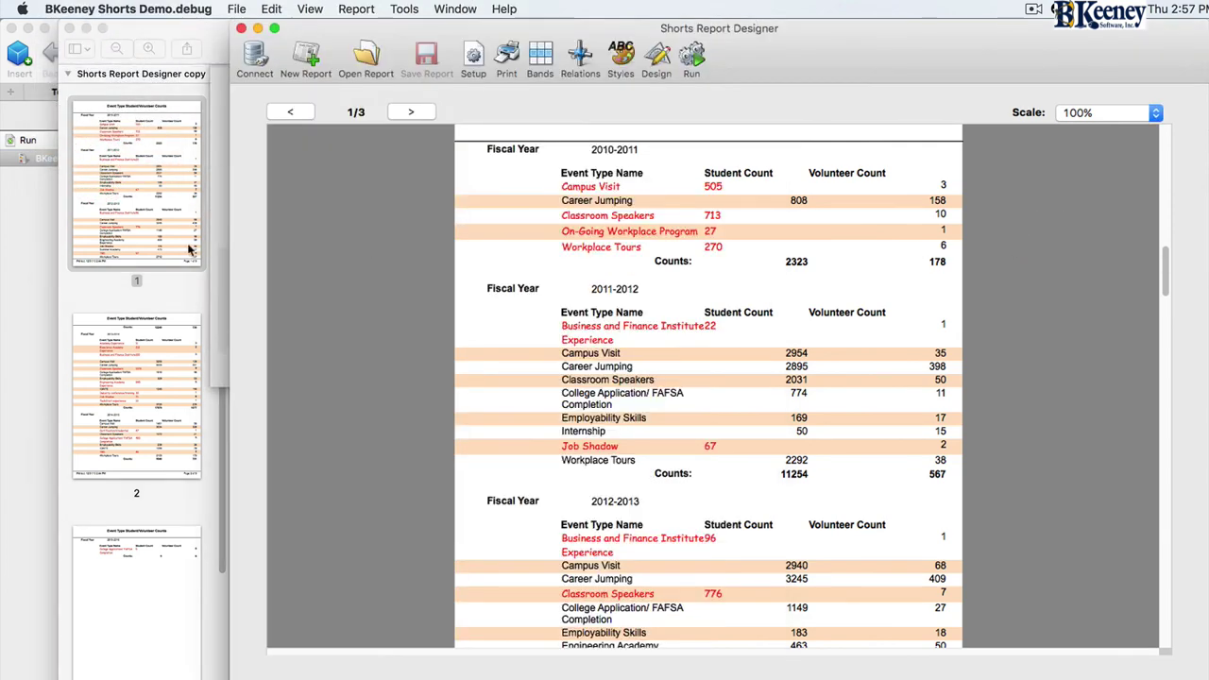
left_click(150, 295)
left_click(344, 364)
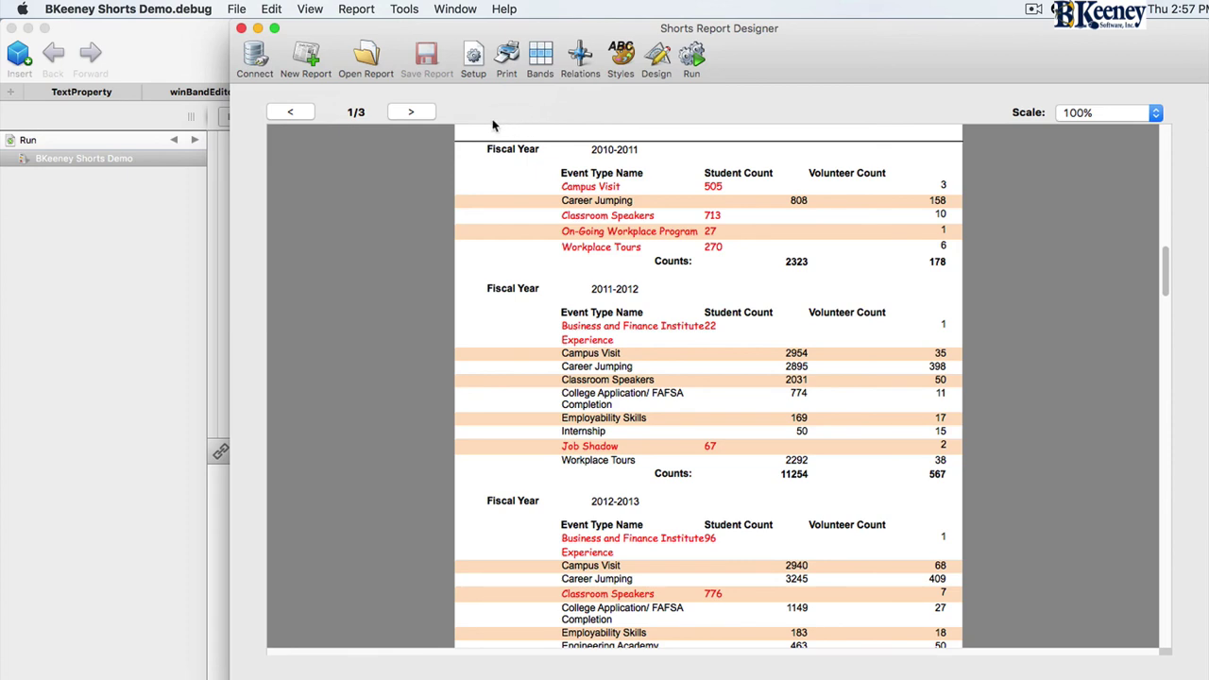
Show the formats available for exporting the report
left_click(236, 9)
mouse_move(265, 137)
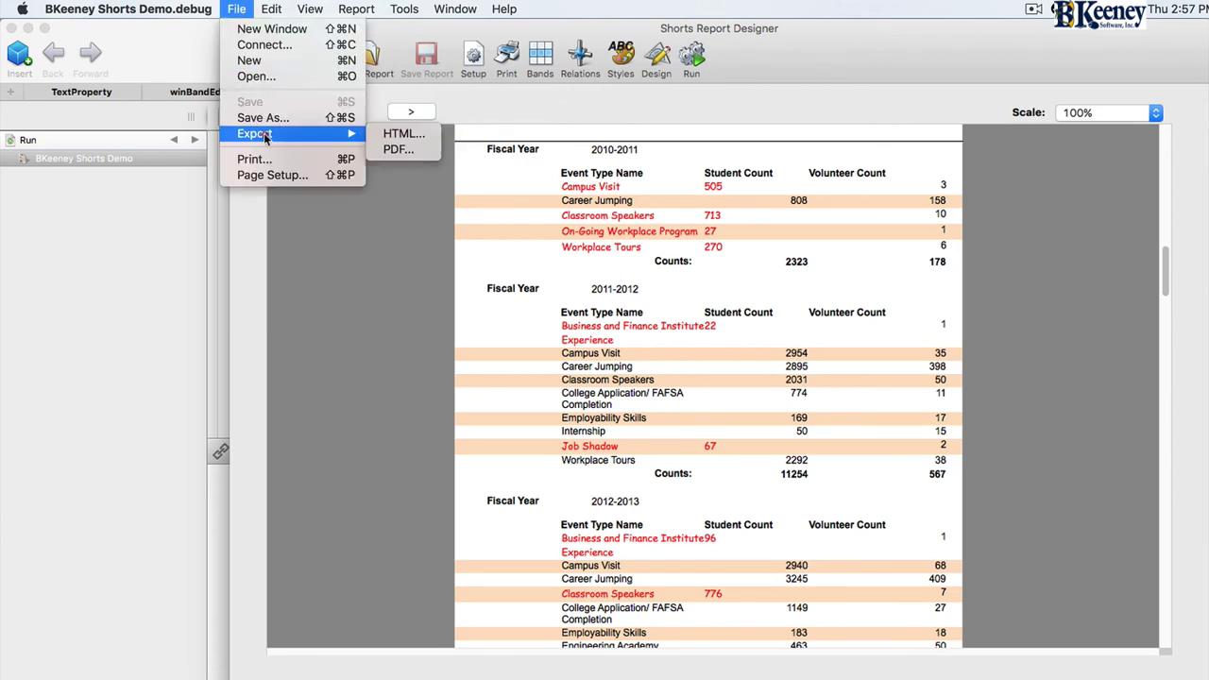